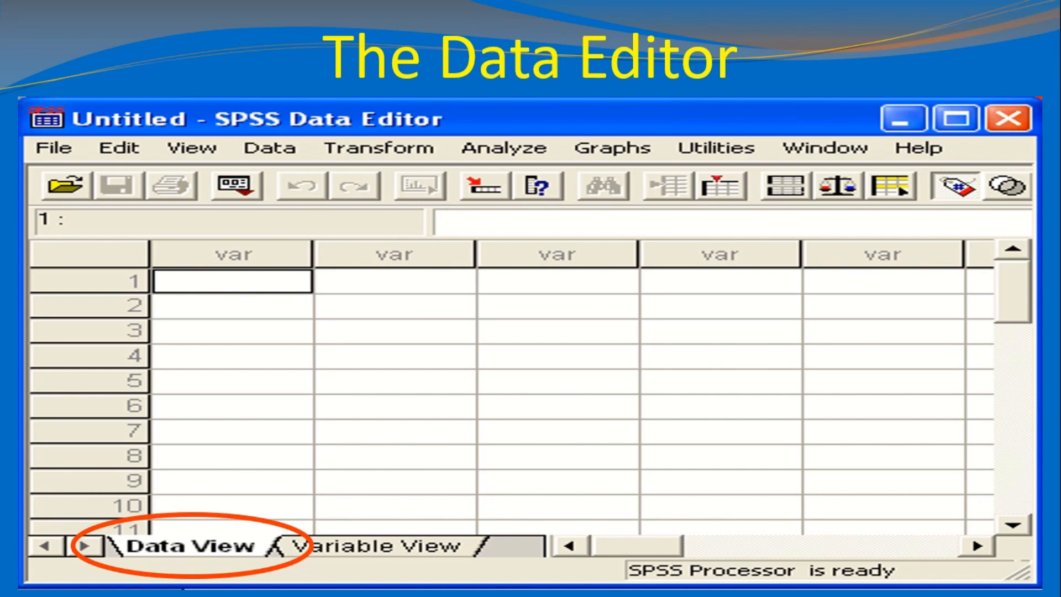
- Switch to SPSS Statistics and view the empty Variable View before returning to Data View
{"action": "key", "text": "super"}
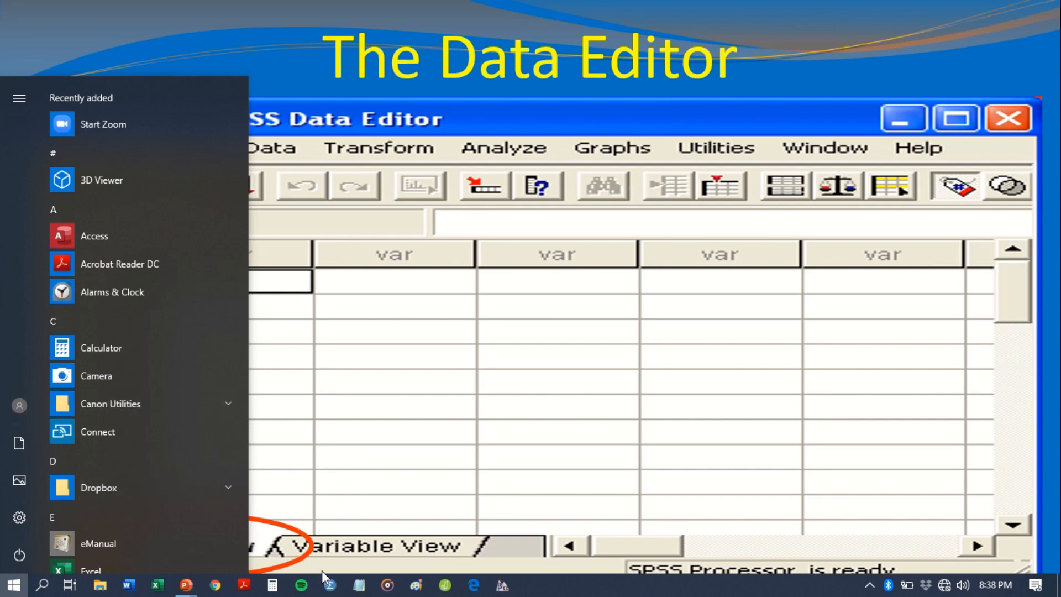
{"action": "left_click", "coordinate": [330, 586]}
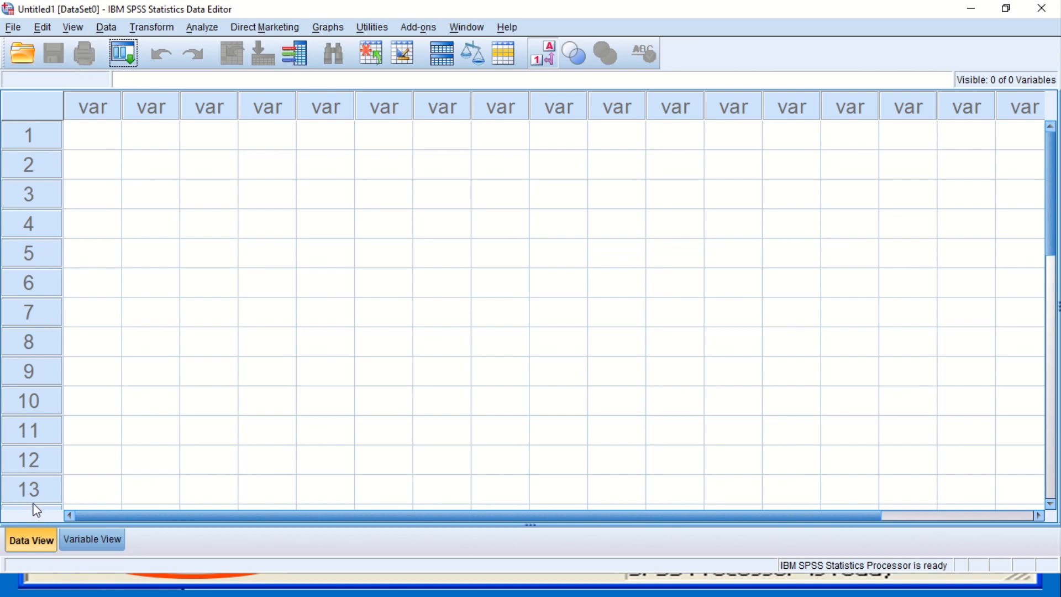
{"action": "left_click", "coordinate": [88, 541]}
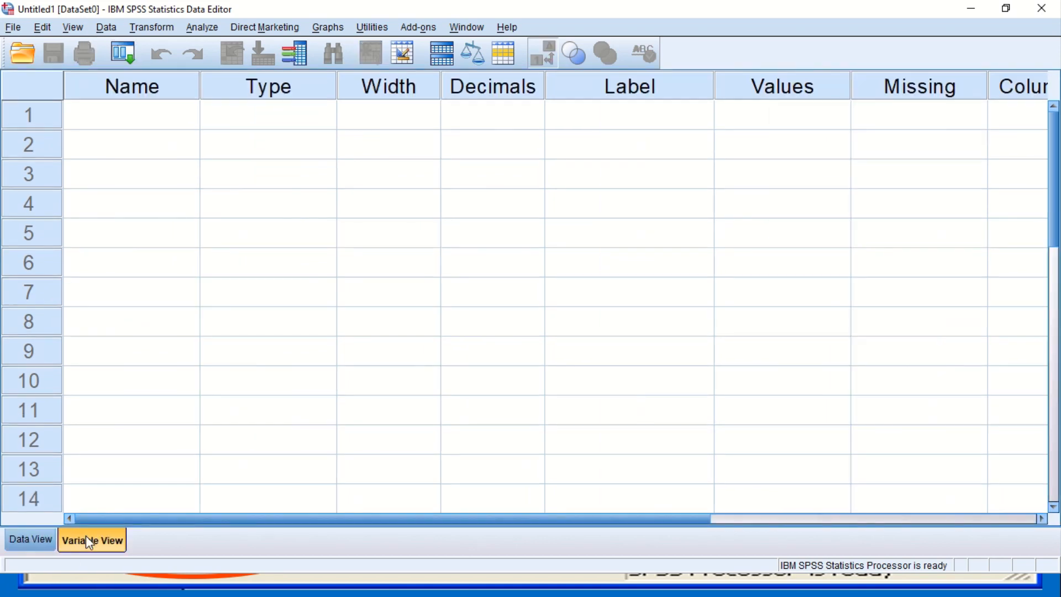
{"action": "left_click", "coordinate": [32, 540]}
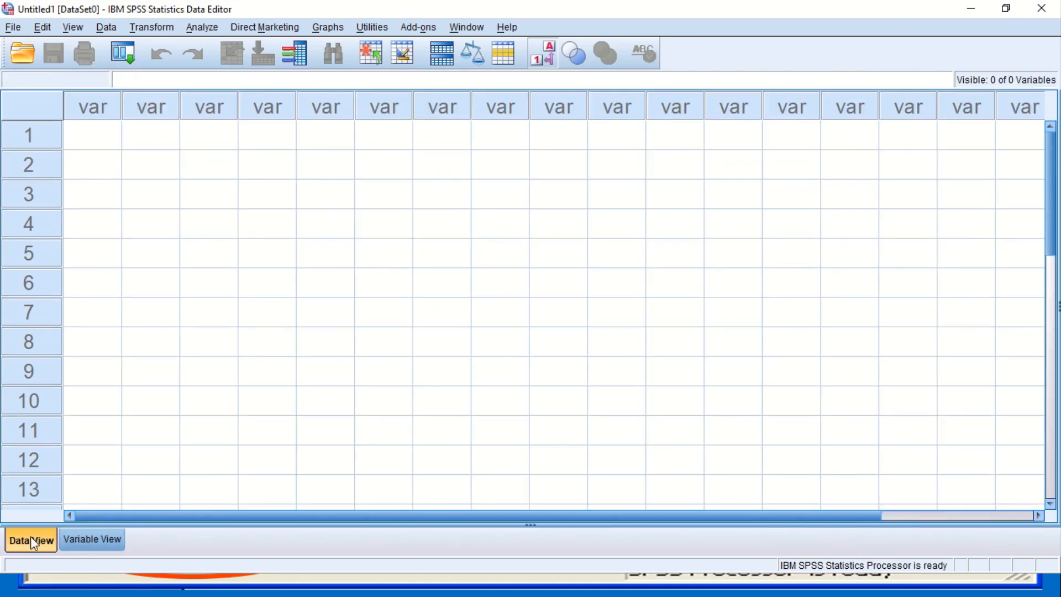
- Advance the presentation by two slides, browsing the SPSS Data Editor's menus in between
{"action": "key", "text": "alt+Tab"}
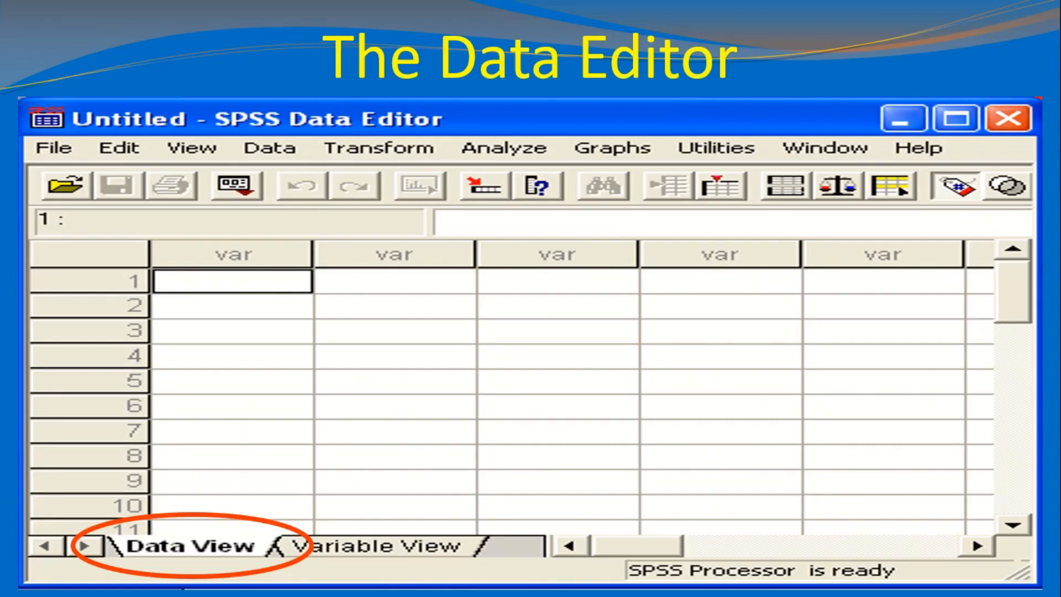
{"action": "key", "text": "Right"}
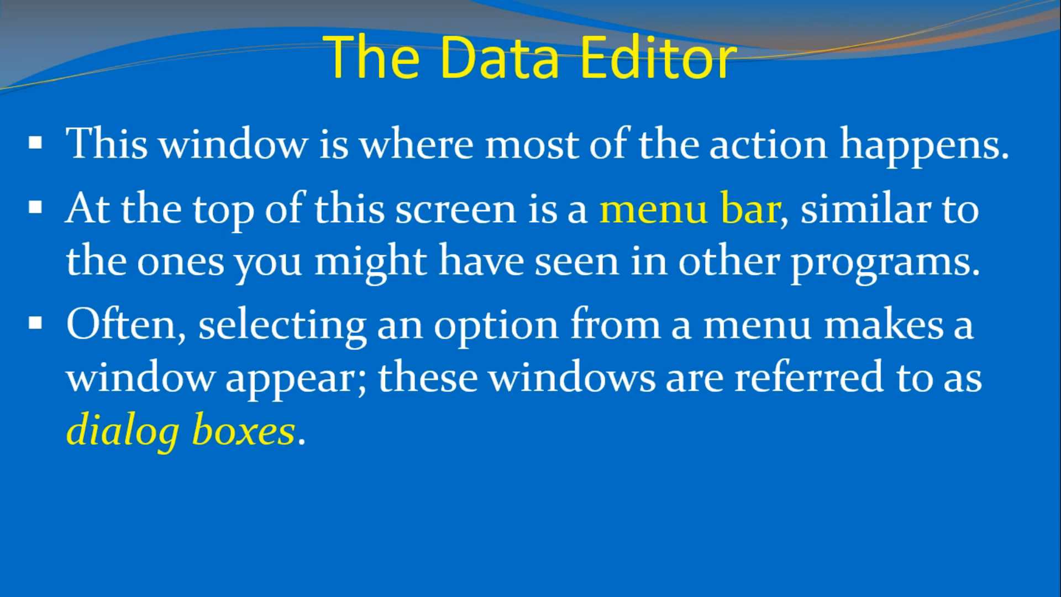
{"action": "key", "text": "alt+Tab"}
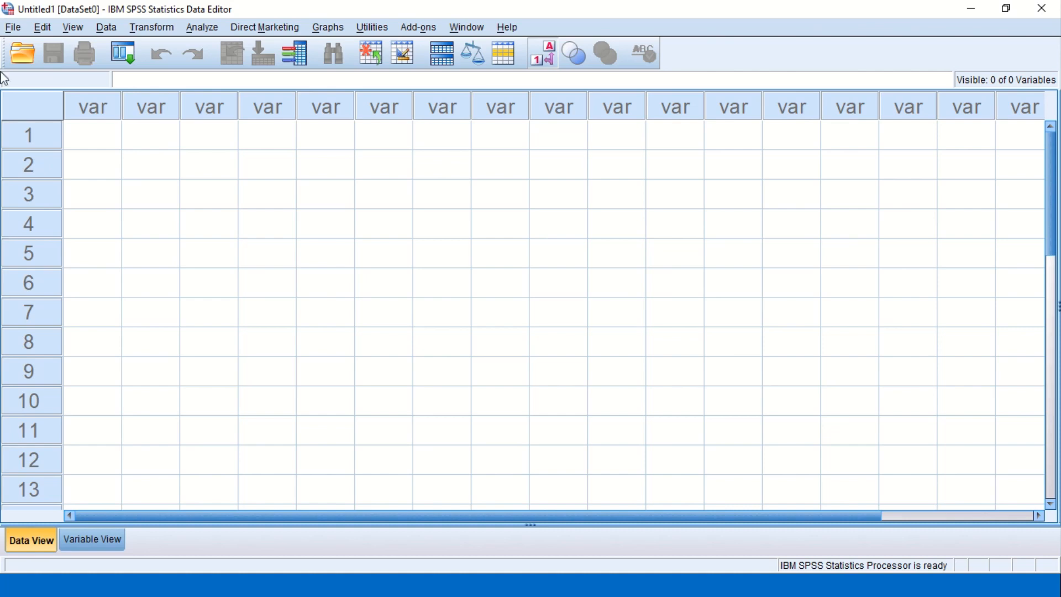
{"action": "left_click", "coordinate": [21, 27]}
{"action": "mouse_move", "coordinate": [52, 31]}
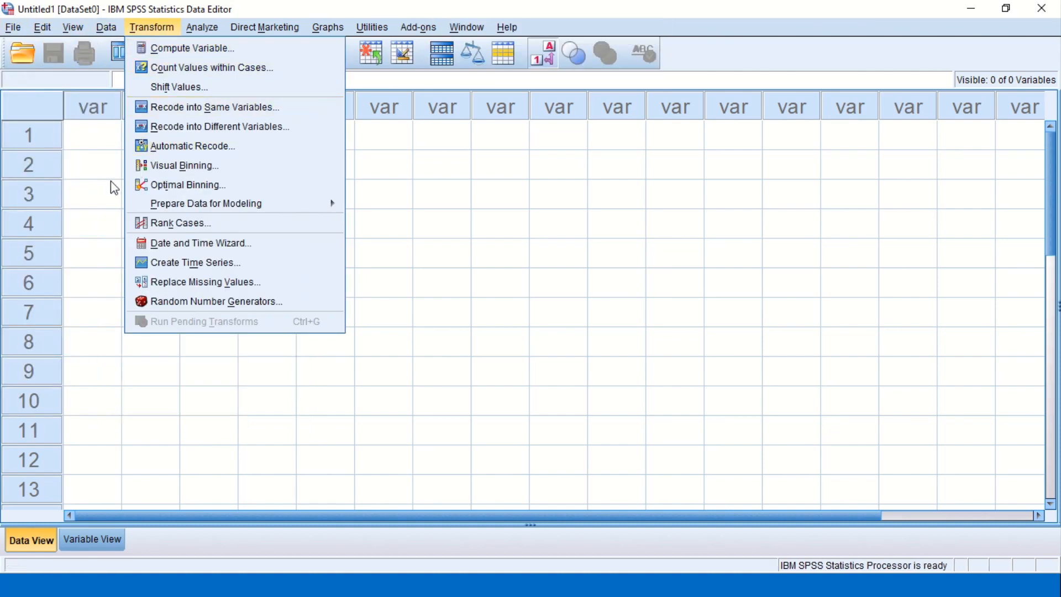
{"action": "key", "text": "alt+Tab"}
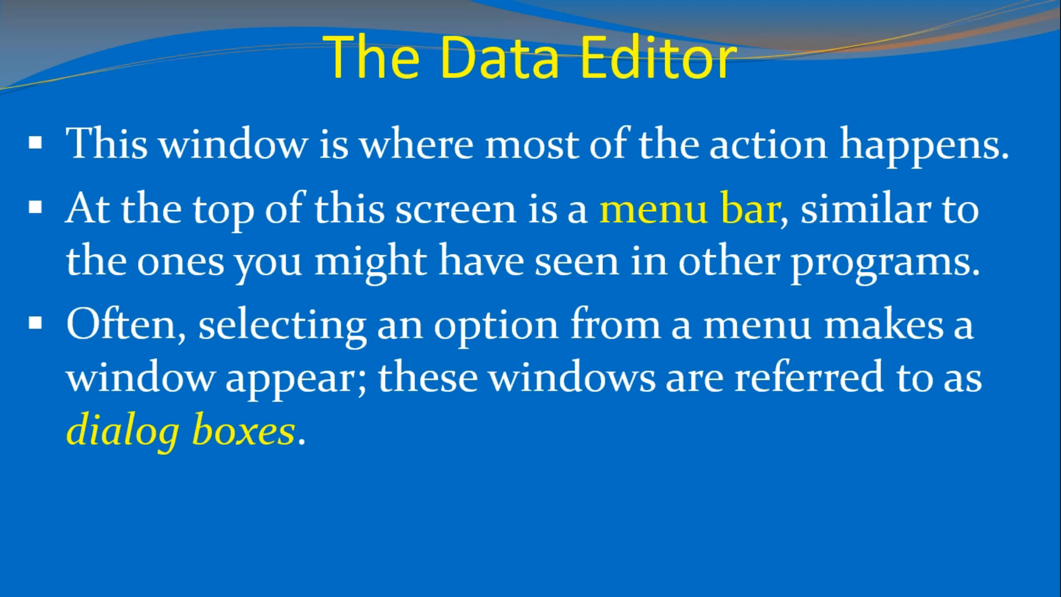
{"action": "key", "text": "Right"}
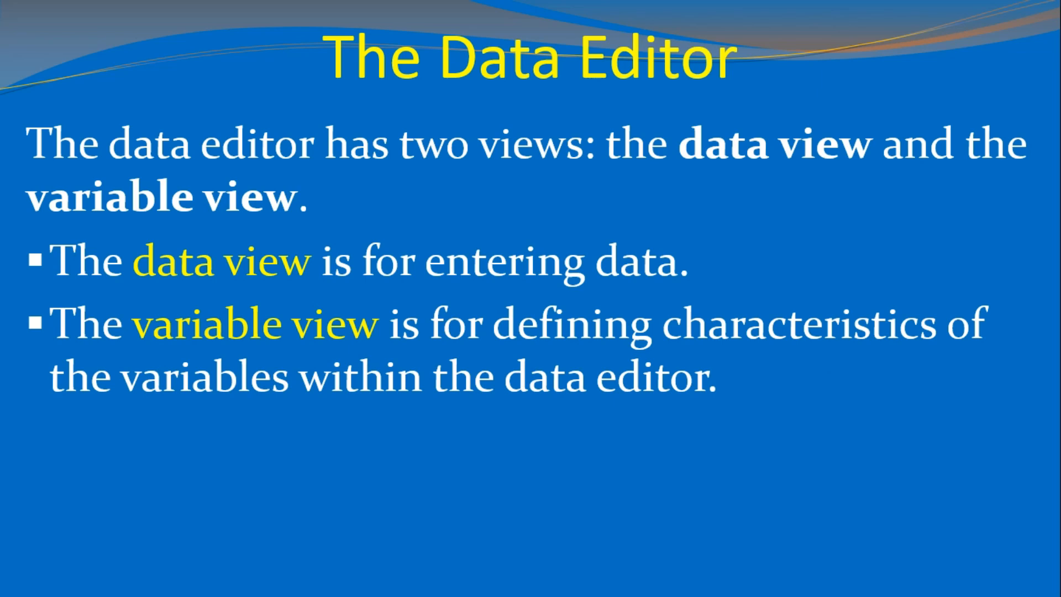
- Switch to SPSS Statistics and highlight case rows 1 through 12 one after another in Data View
{"action": "key", "text": "alt+Tab"}
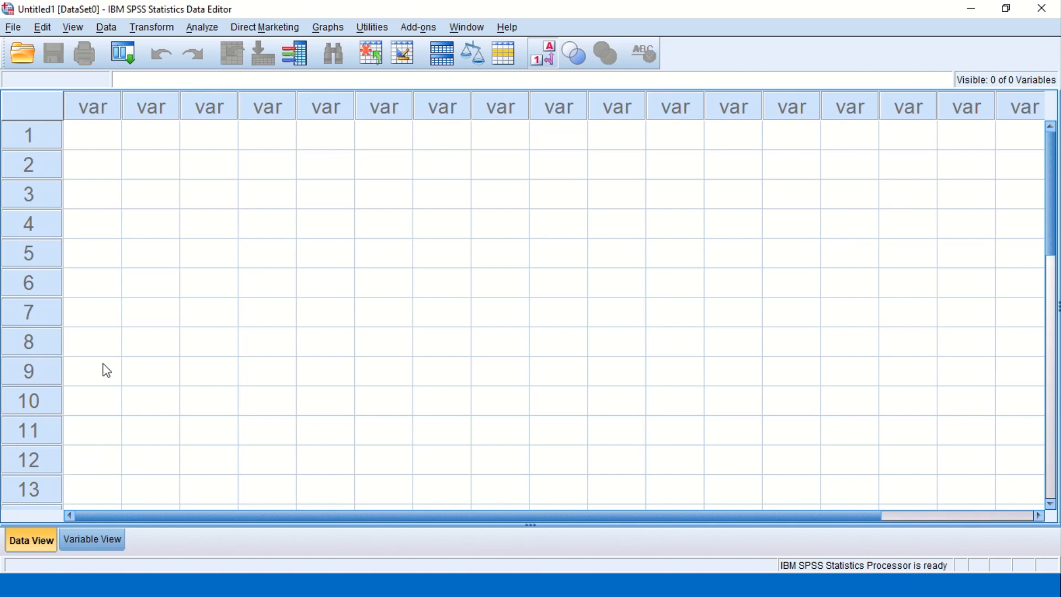
{"action": "left_click", "coordinate": [39, 139]}
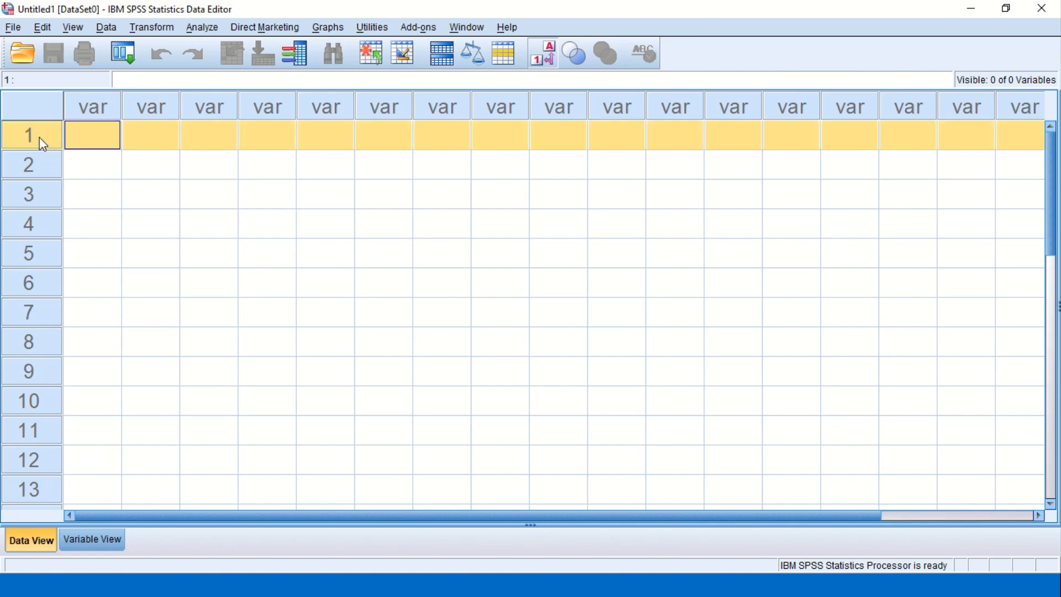
{"action": "left_click", "coordinate": [34, 165]}
{"action": "left_click", "coordinate": [30, 186]}
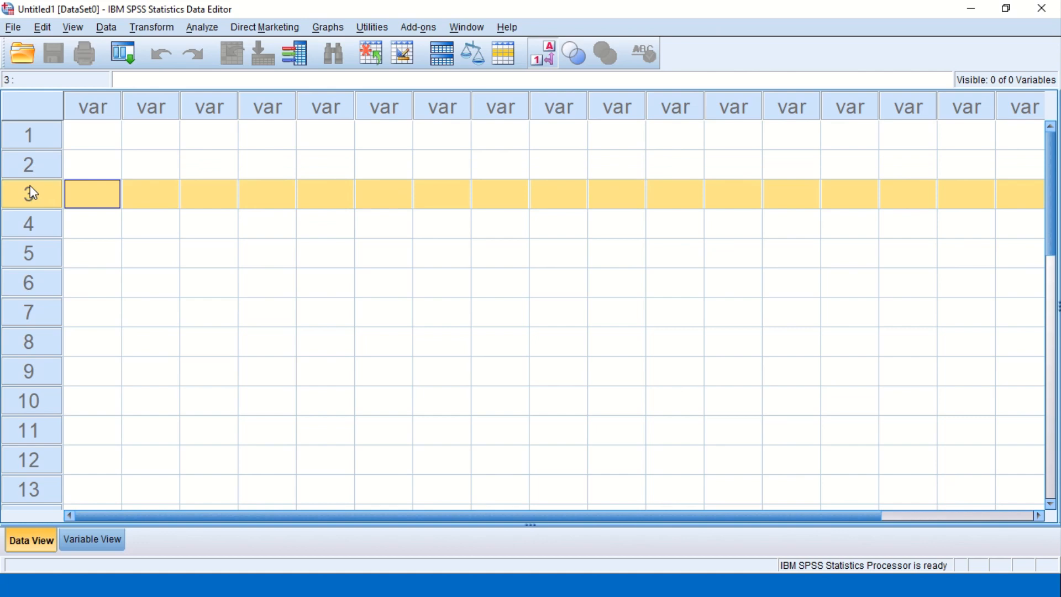
{"action": "left_click", "coordinate": [24, 226]}
{"action": "left_click", "coordinate": [22, 254]}
{"action": "left_click", "coordinate": [24, 283]}
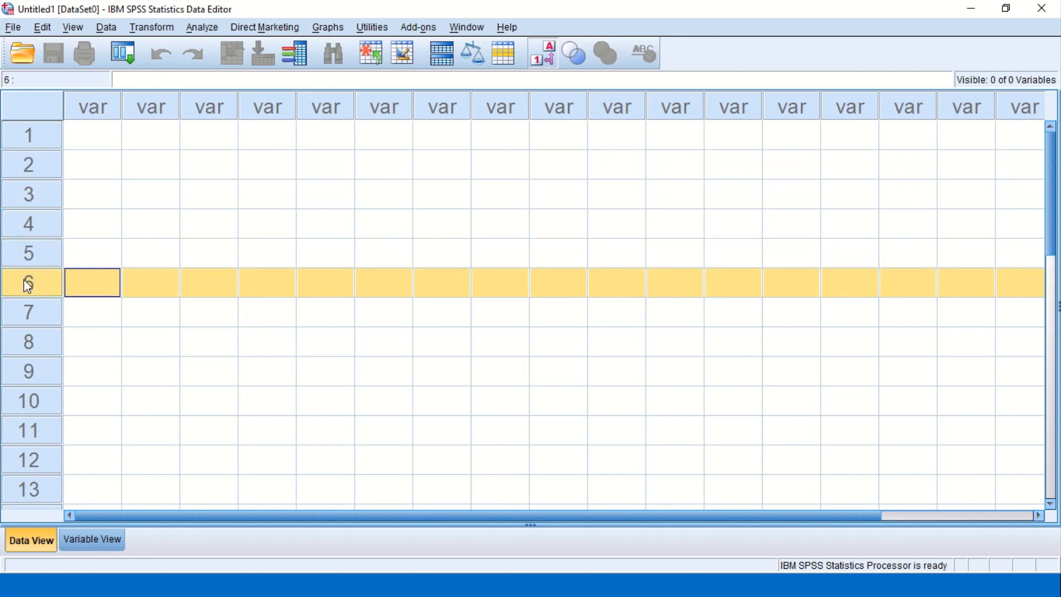
{"action": "left_click", "coordinate": [22, 314]}
{"action": "left_click", "coordinate": [18, 339]}
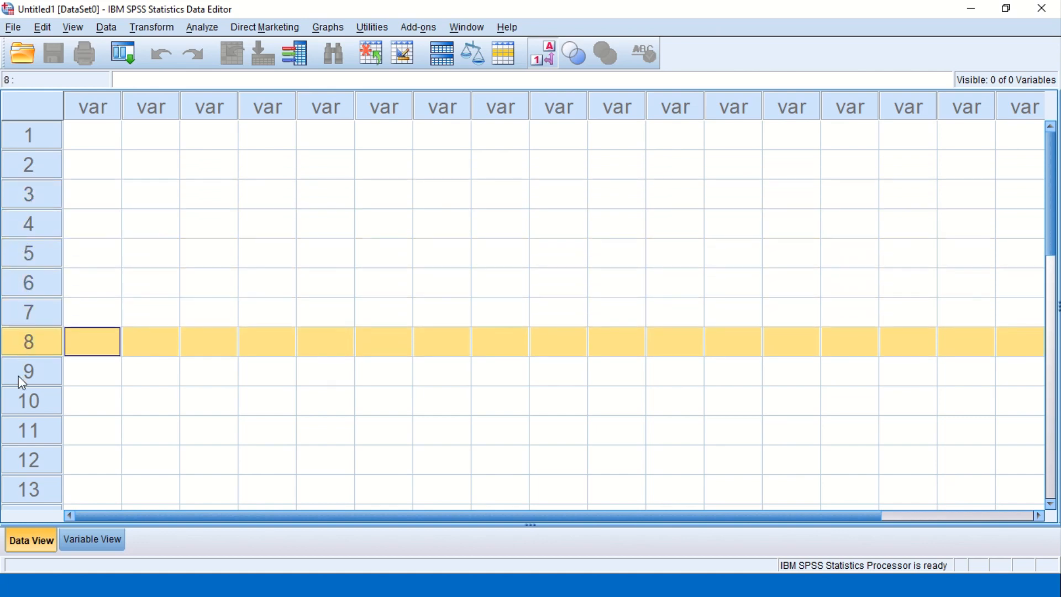
{"action": "left_click", "coordinate": [19, 380]}
{"action": "left_click", "coordinate": [21, 401]}
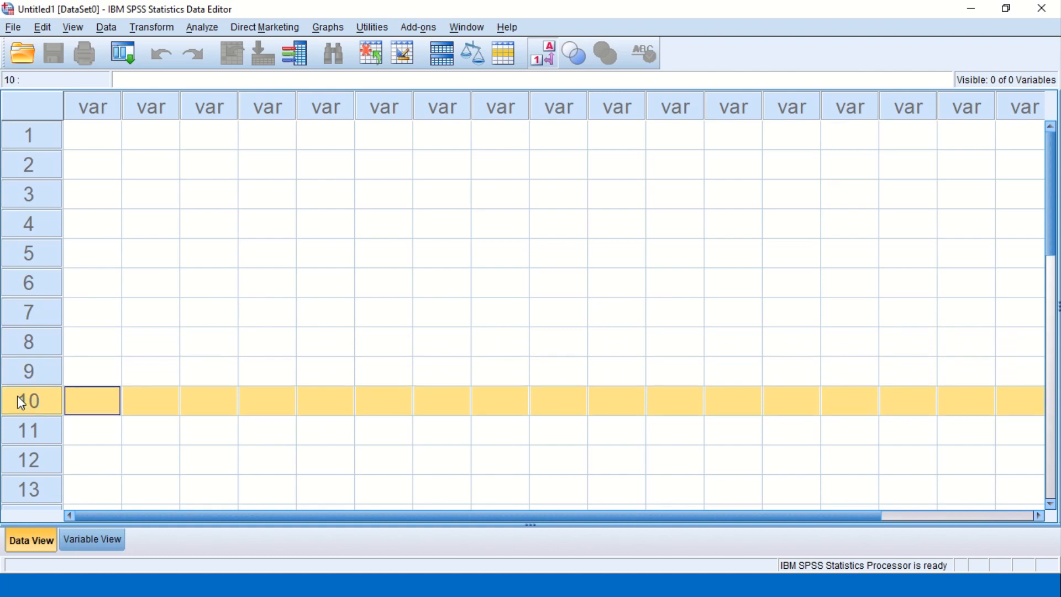
{"action": "left_click", "coordinate": [18, 428]}
{"action": "left_click", "coordinate": [14, 467]}
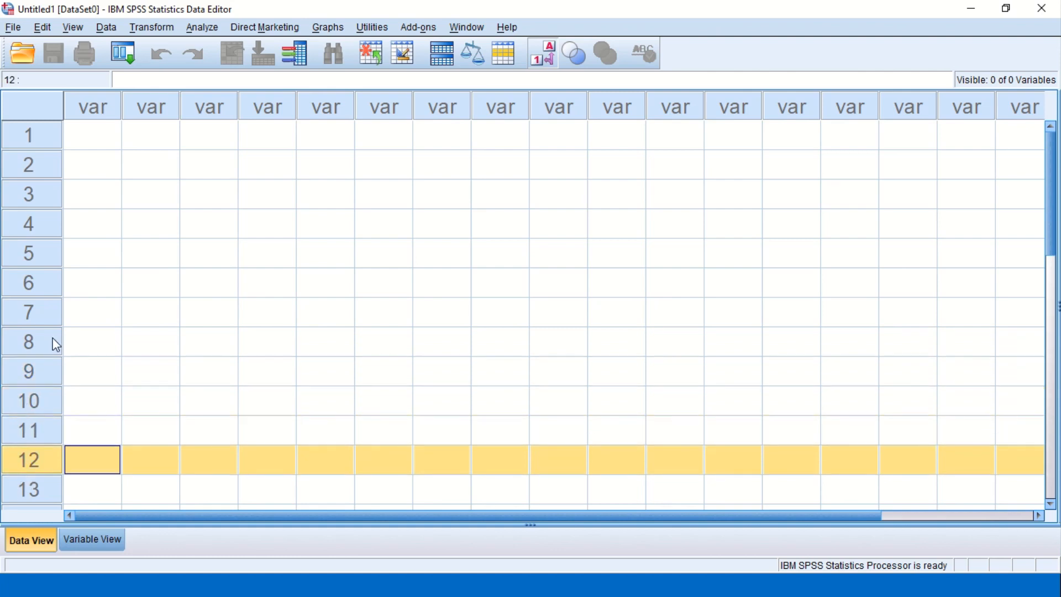
- Look at the options available for case row 1 and highlight rows 1 to 3 again
{"action": "right_click", "coordinate": [28, 134]}
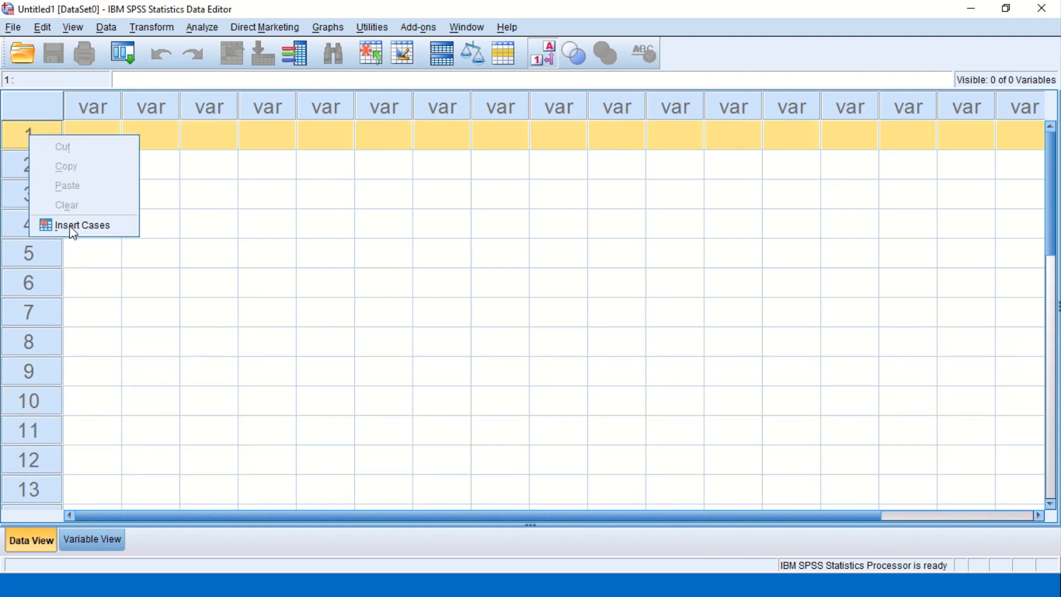
{"action": "left_click", "coordinate": [46, 255]}
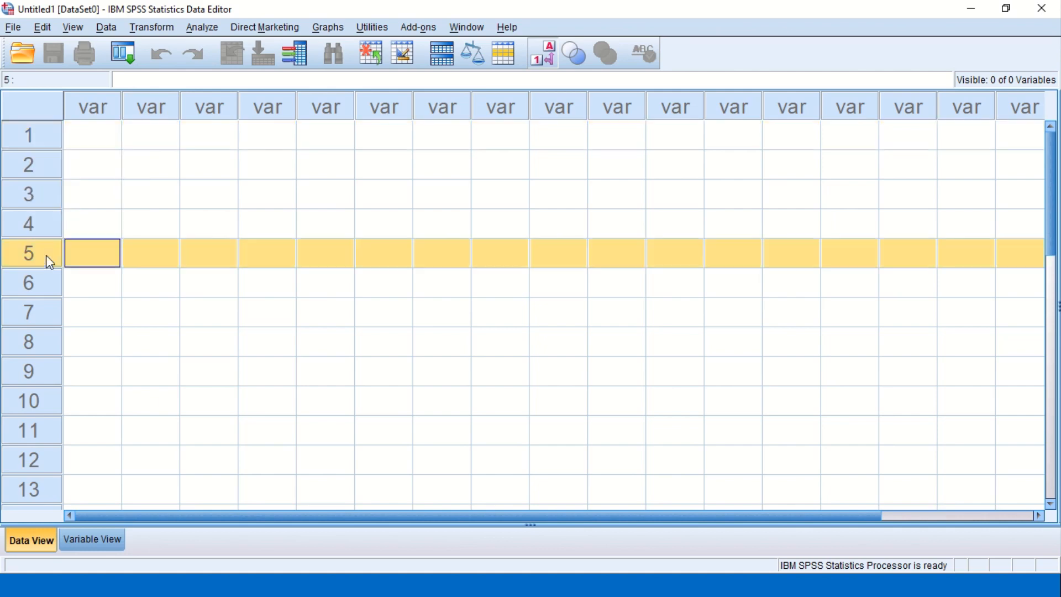
{"action": "left_click", "coordinate": [32, 138]}
{"action": "left_click", "coordinate": [29, 166]}
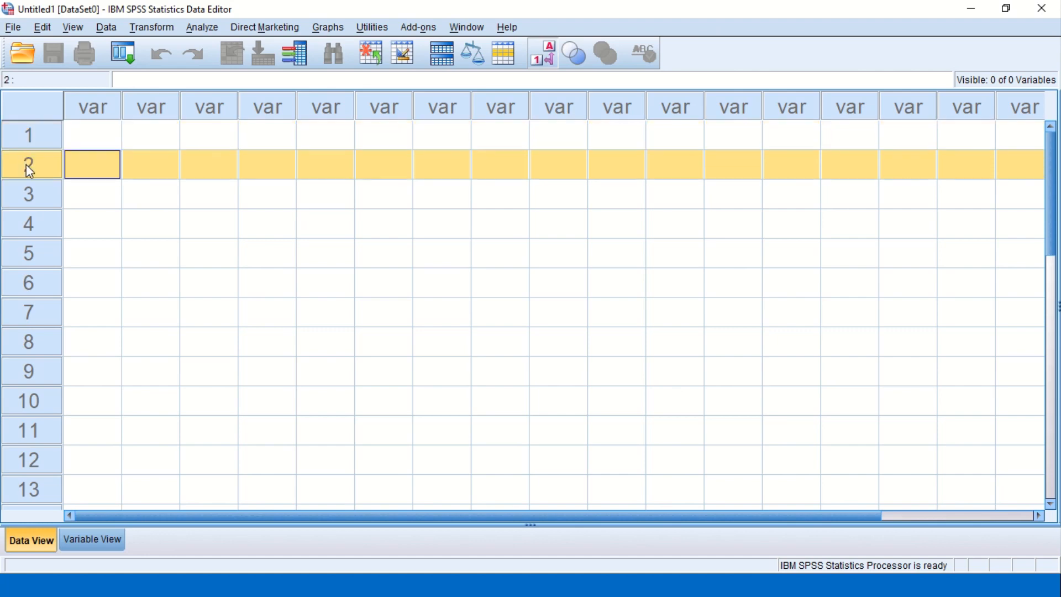
{"action": "left_click", "coordinate": [19, 200]}
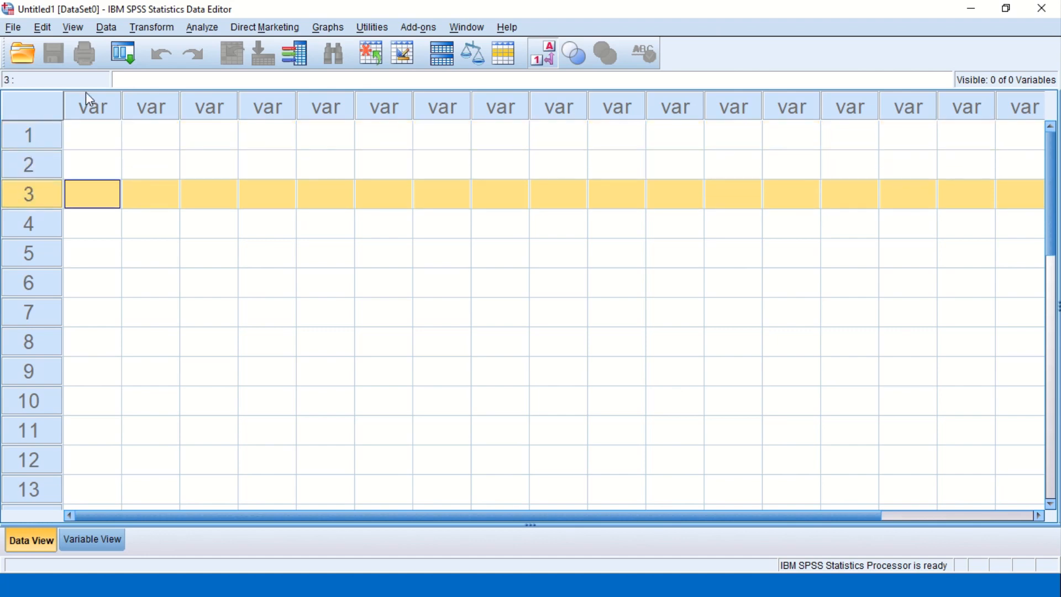
- Highlight the first six variable columns one after another in Data View
{"action": "left_click", "coordinate": [89, 115]}
{"action": "left_click", "coordinate": [147, 110]}
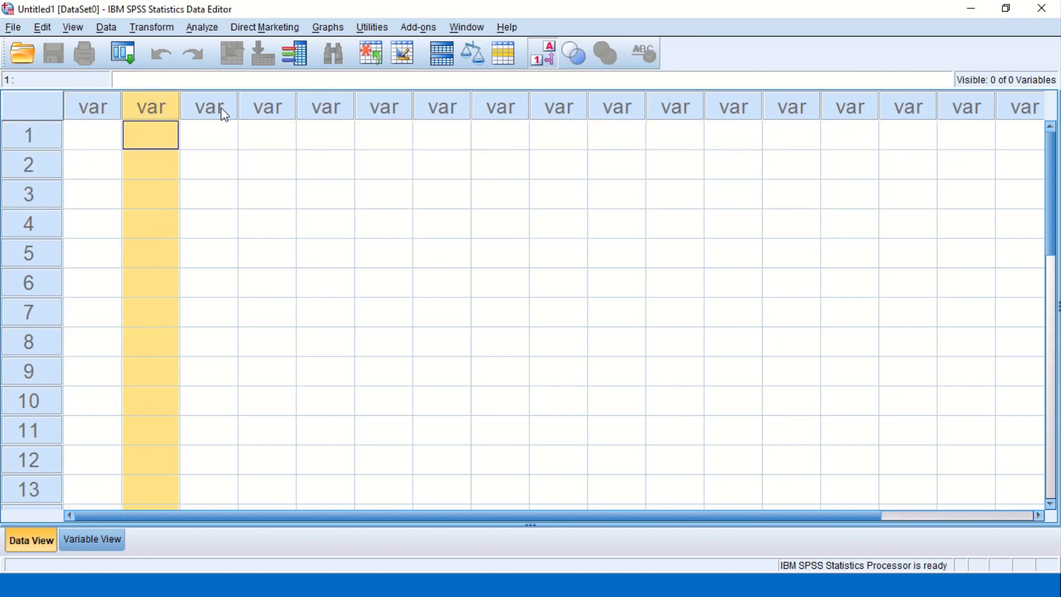
{"action": "left_click", "coordinate": [231, 112]}
{"action": "left_click", "coordinate": [279, 111]}
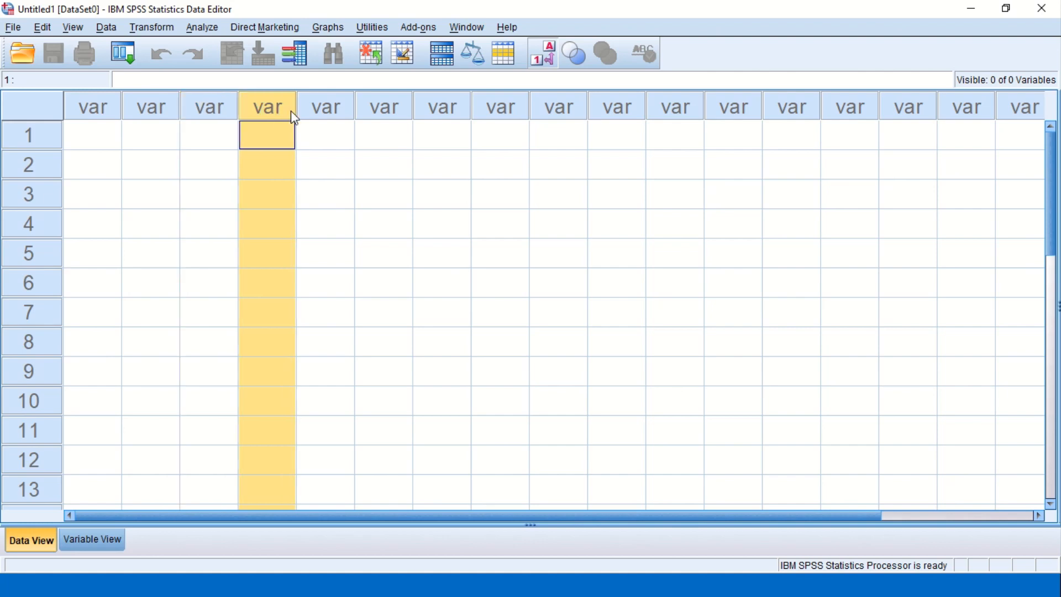
{"action": "left_click", "coordinate": [333, 116]}
{"action": "left_click", "coordinate": [366, 113]}
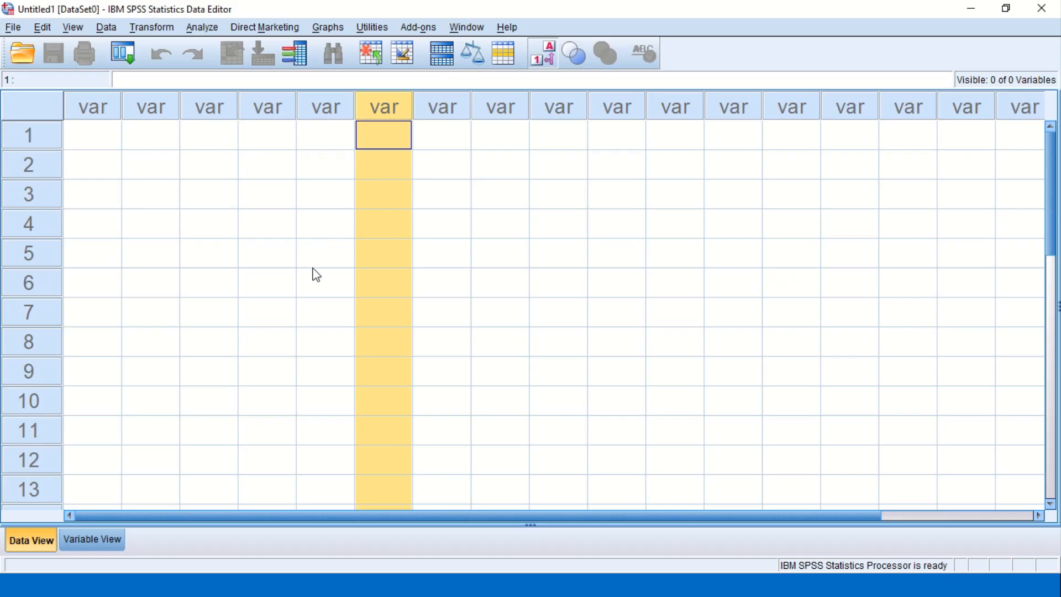
- Show Variable View and highlight its rows 1, 2, 3 and 8 as individual variables
{"action": "left_click", "coordinate": [85, 539]}
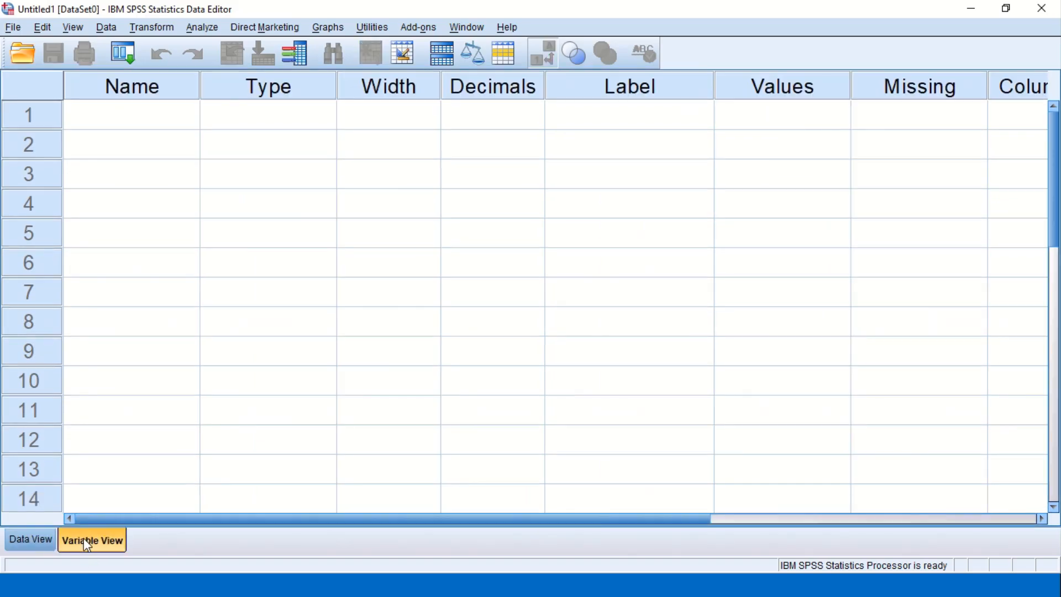
{"action": "left_click", "coordinate": [43, 119]}
{"action": "left_click", "coordinate": [30, 143]}
{"action": "left_click", "coordinate": [28, 175]}
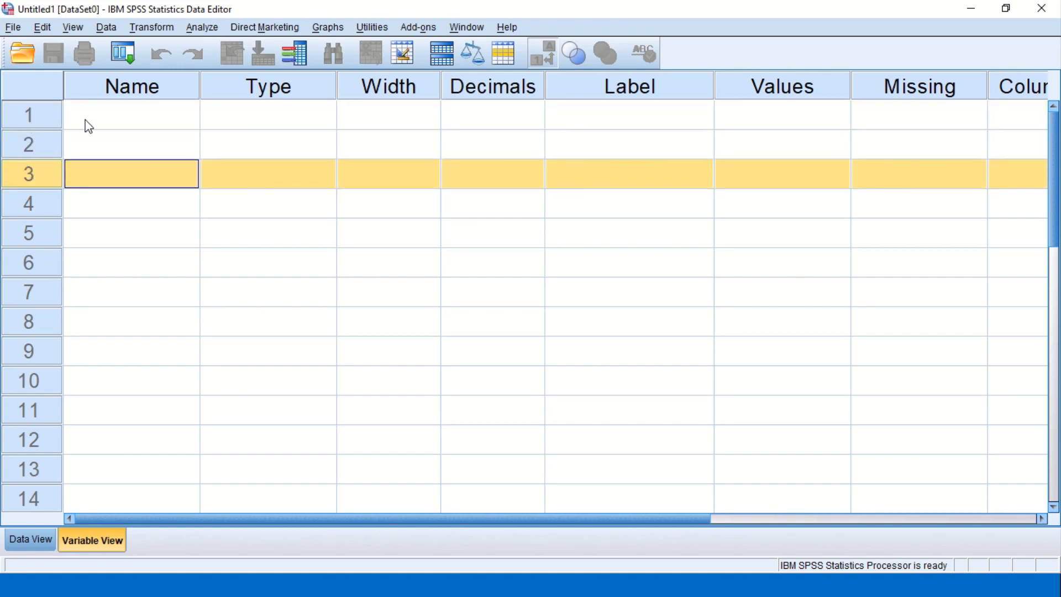
{"action": "left_click", "coordinate": [41, 117]}
{"action": "left_click", "coordinate": [38, 144]}
{"action": "left_click", "coordinate": [22, 182]}
{"action": "left_click", "coordinate": [34, 333]}
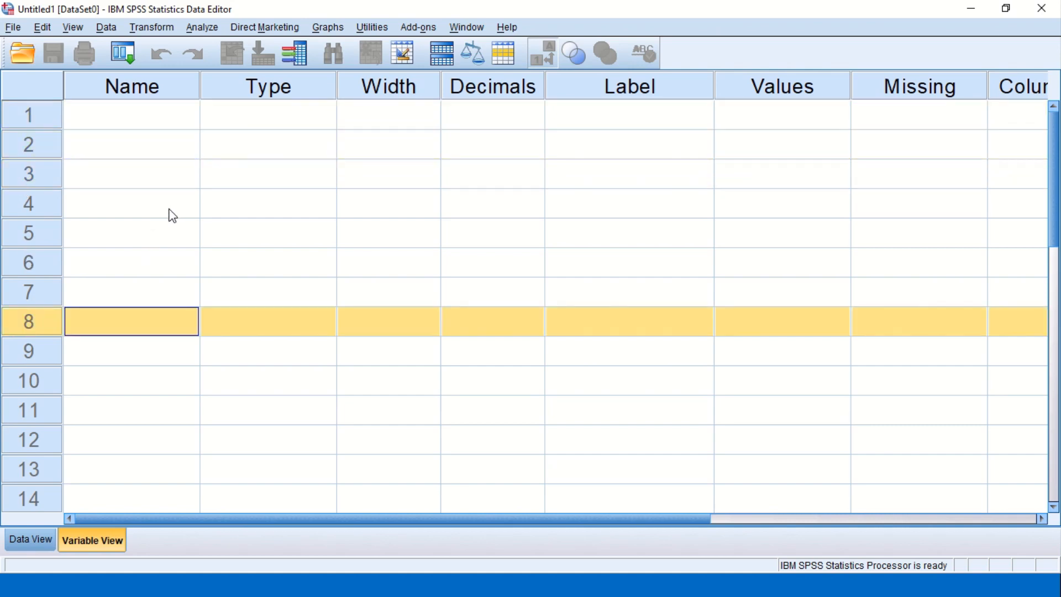
- Highlight the Name, Type, Width and Decimals attribute columns in turn in Variable View
{"action": "left_click", "coordinate": [141, 86]}
{"action": "left_click", "coordinate": [253, 94]}
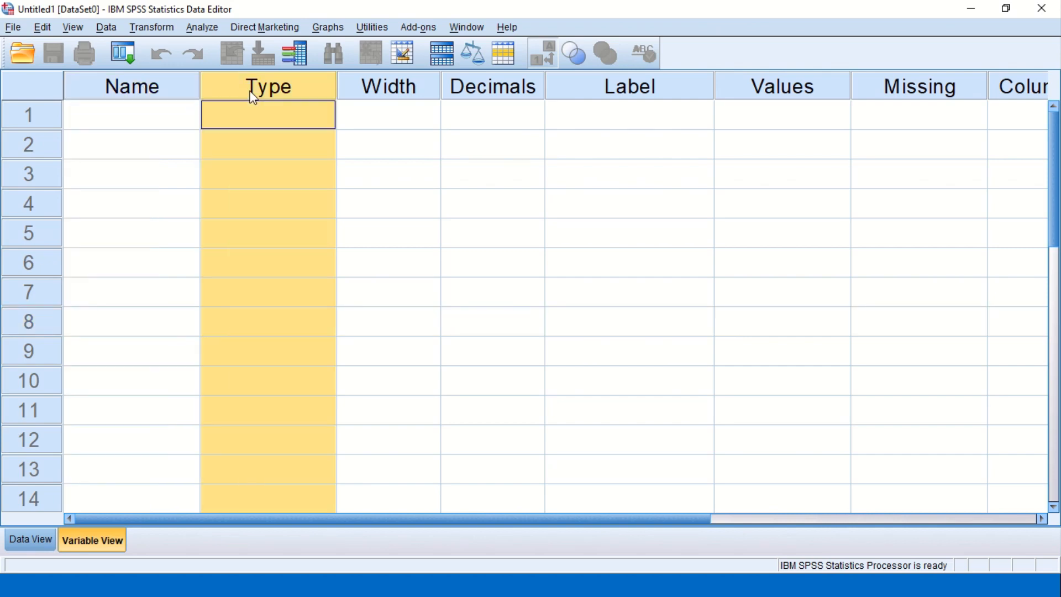
{"action": "left_click", "coordinate": [376, 91]}
{"action": "left_click", "coordinate": [476, 95]}
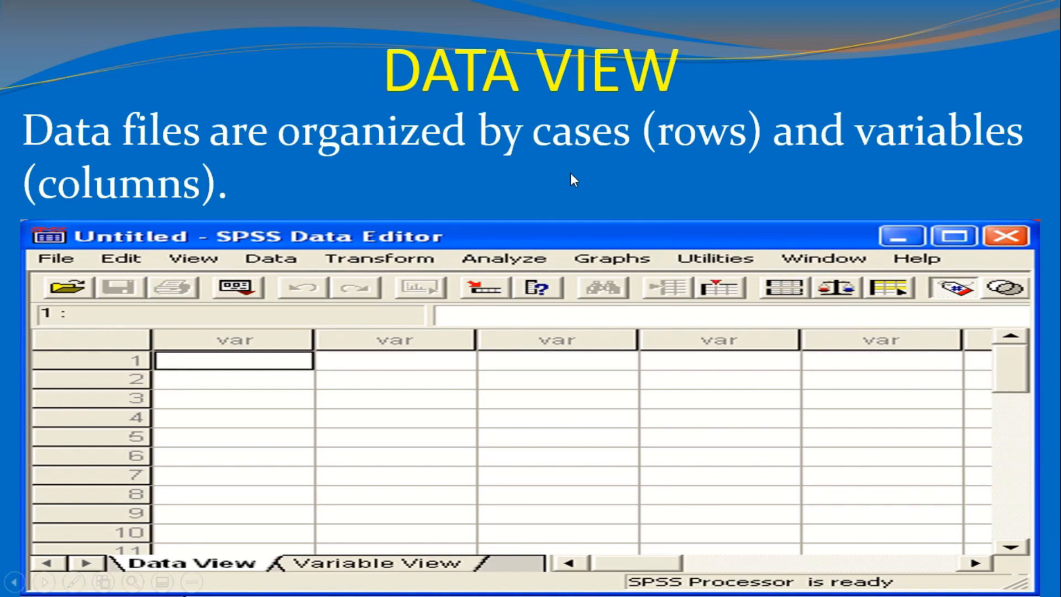
- Switch to the SPSS Data Editor and enter 175 in row 1 of the first variable column in Data View
{"action": "left_click", "coordinate": [396, 287]}
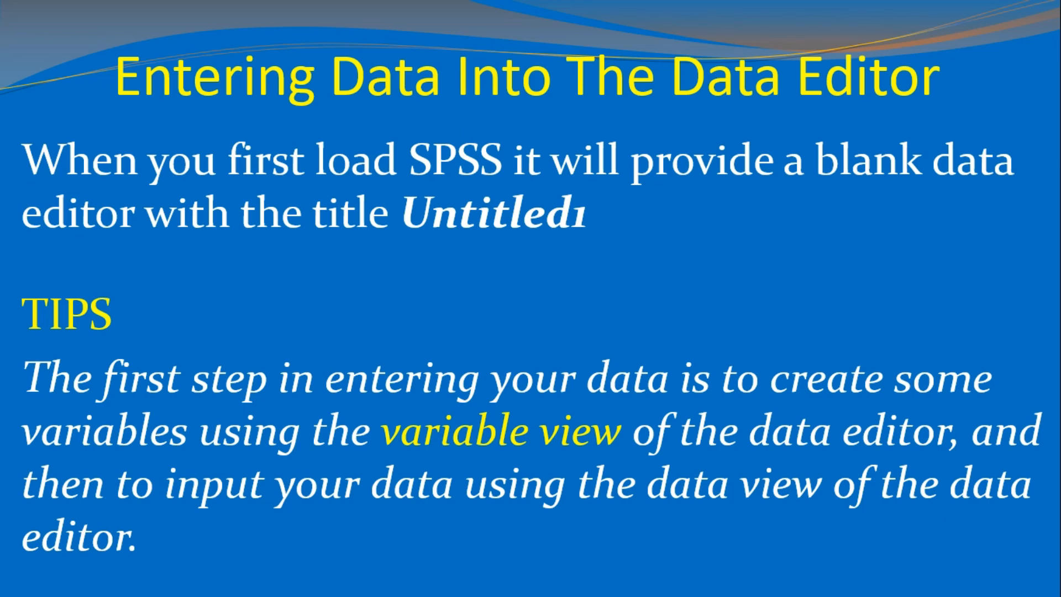
{"action": "key", "text": "alt+Tab"}
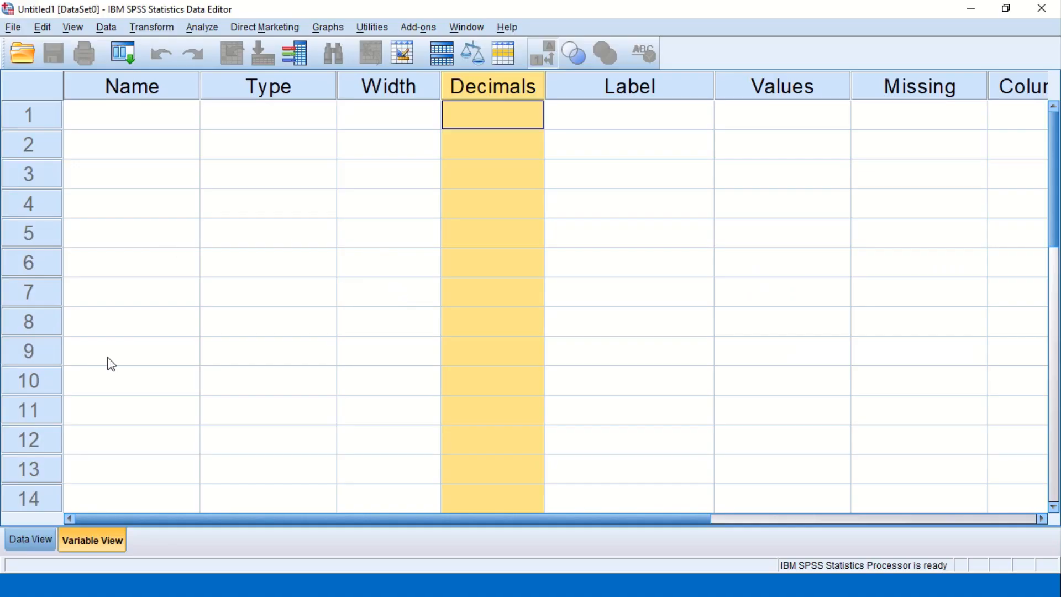
{"action": "left_click", "coordinate": [26, 532]}
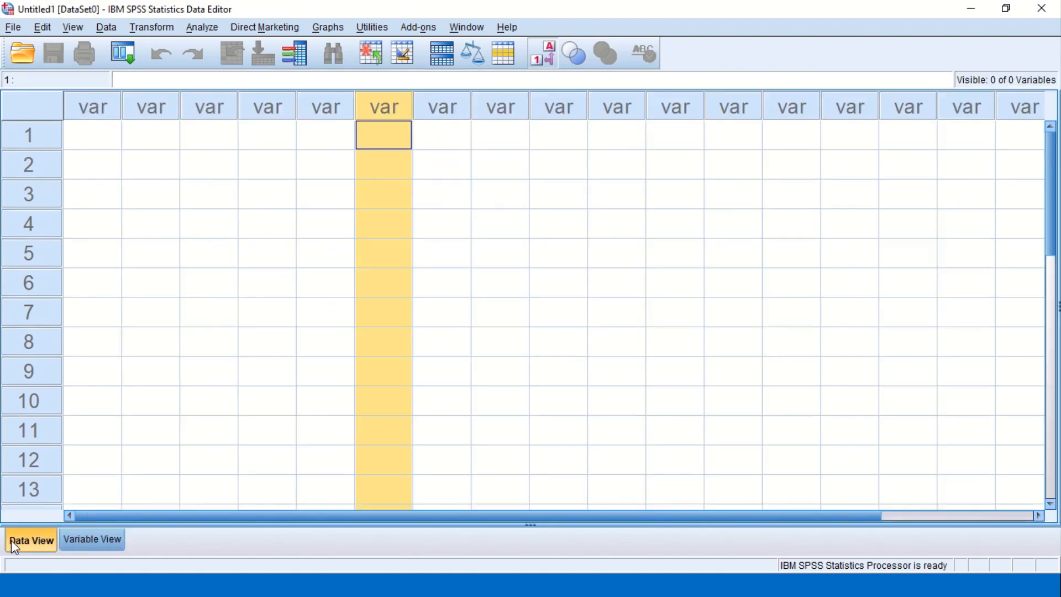
{"action": "left_click", "coordinate": [88, 137]}
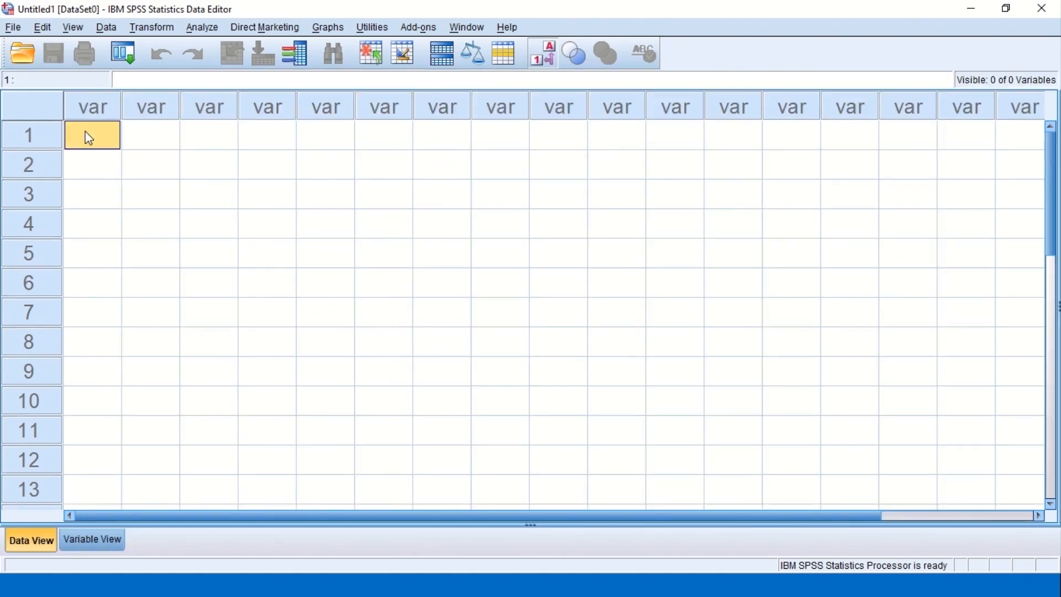
{"action": "type", "text": "175"}
{"action": "left_click", "coordinate": [154, 171]}
- Enter Laki-laki in row 1 of the second variable column
{"action": "left_click", "coordinate": [207, 141]}
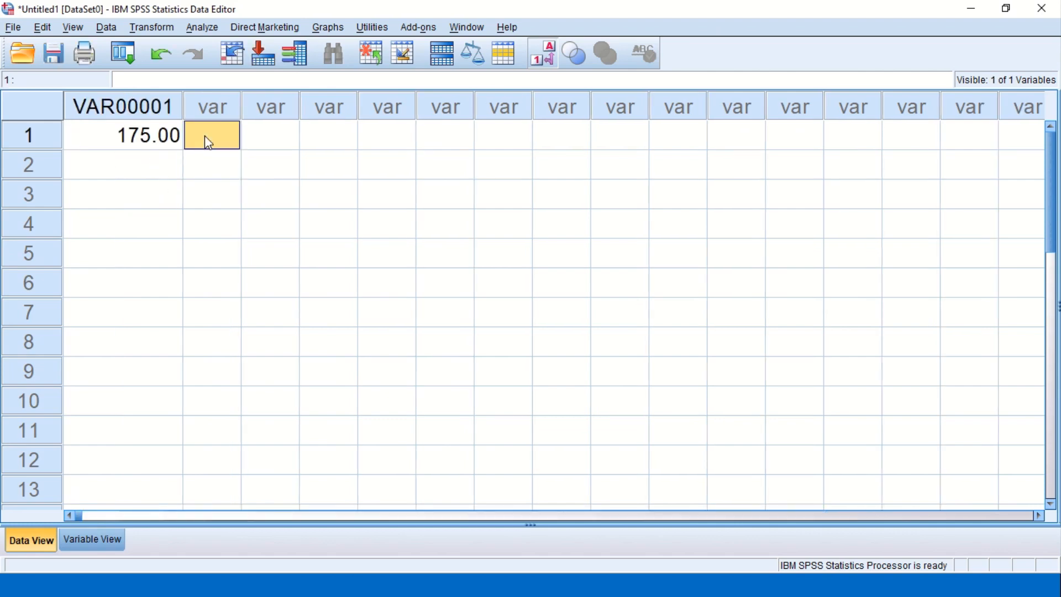
{"action": "type", "text": "Lak"}
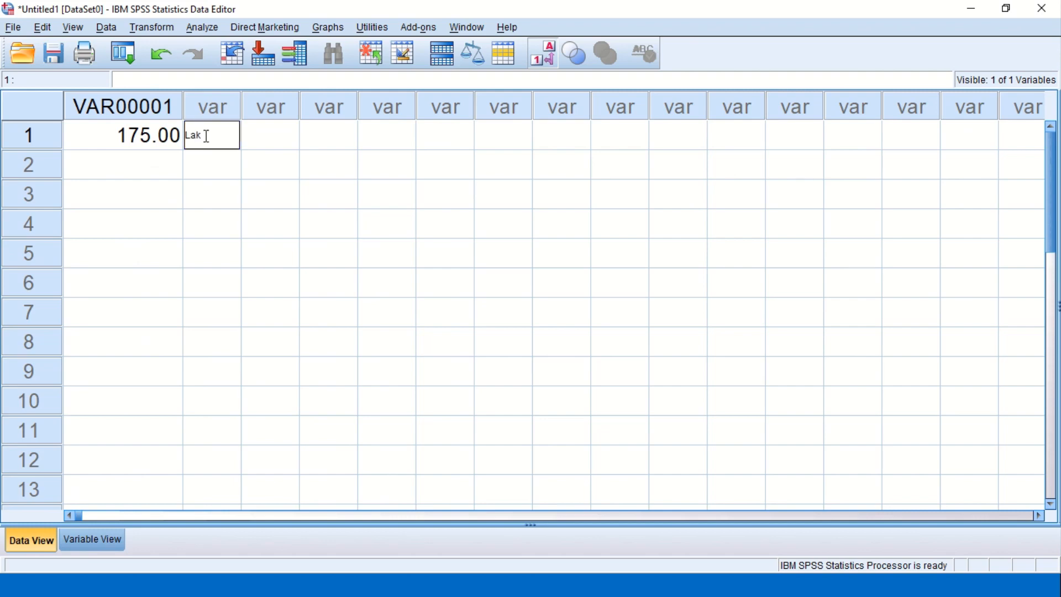
{"action": "type", "text": "i-laki"}
{"action": "key", "text": "Return"}
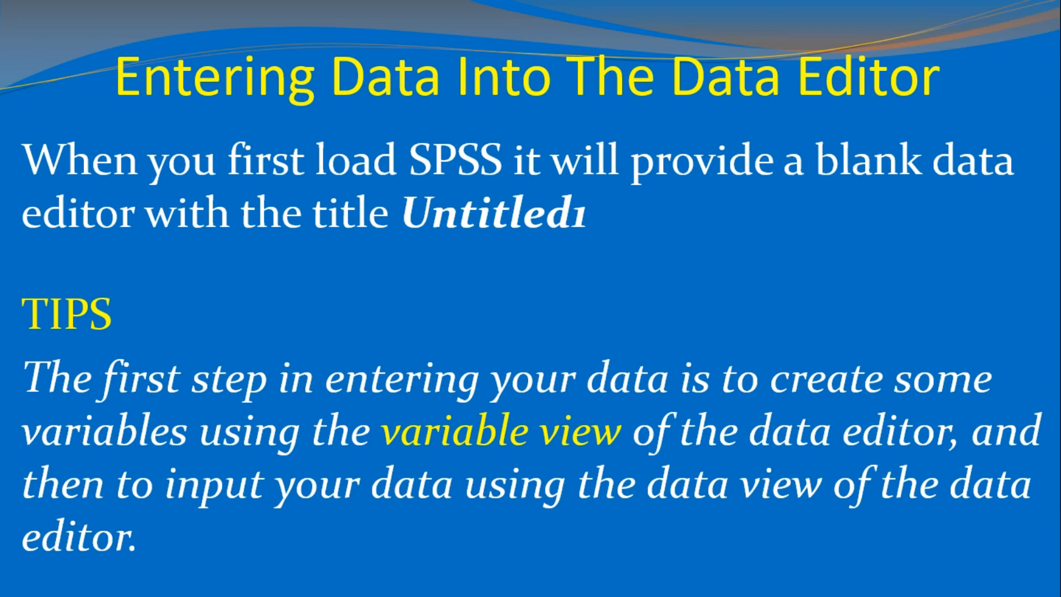
- Advance the slide show, return to SPSS and highlight the row 1 value and column of each of the two variables
{"action": "key", "text": "Right"}
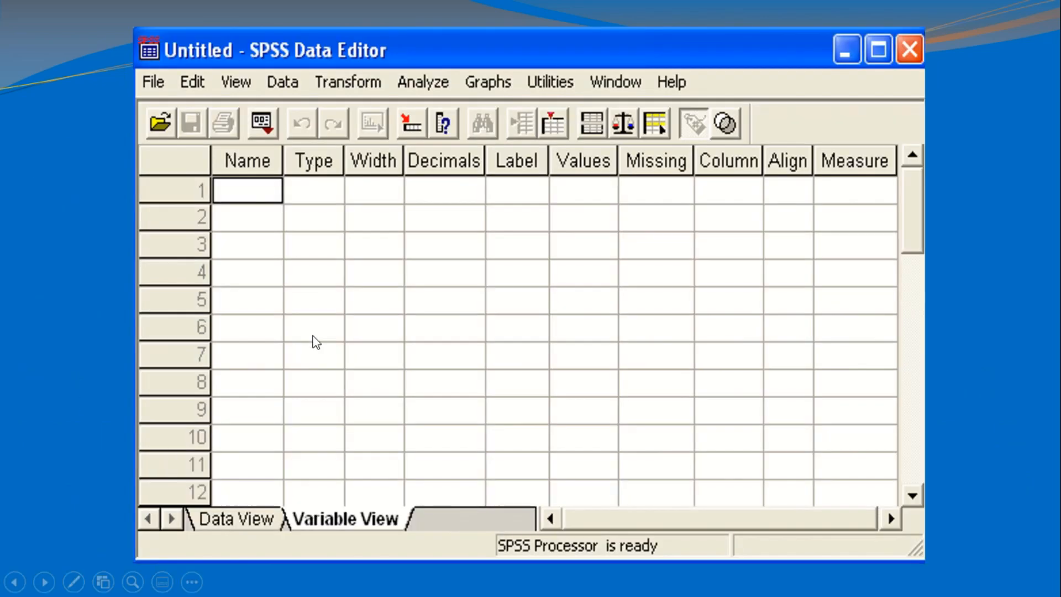
{"action": "left_click", "coordinate": [312, 336]}
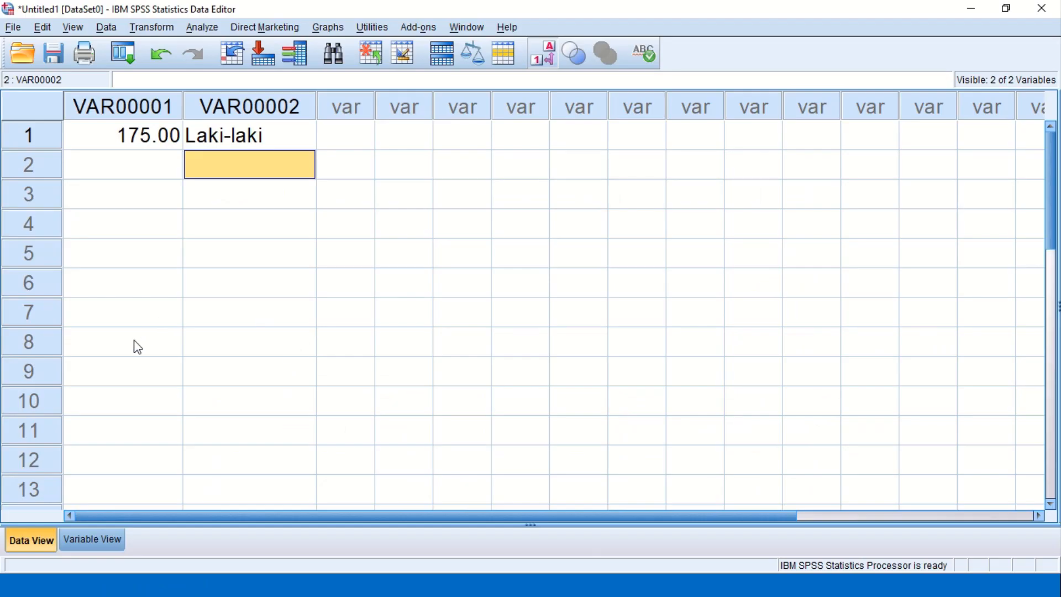
{"action": "left_click", "coordinate": [138, 145]}
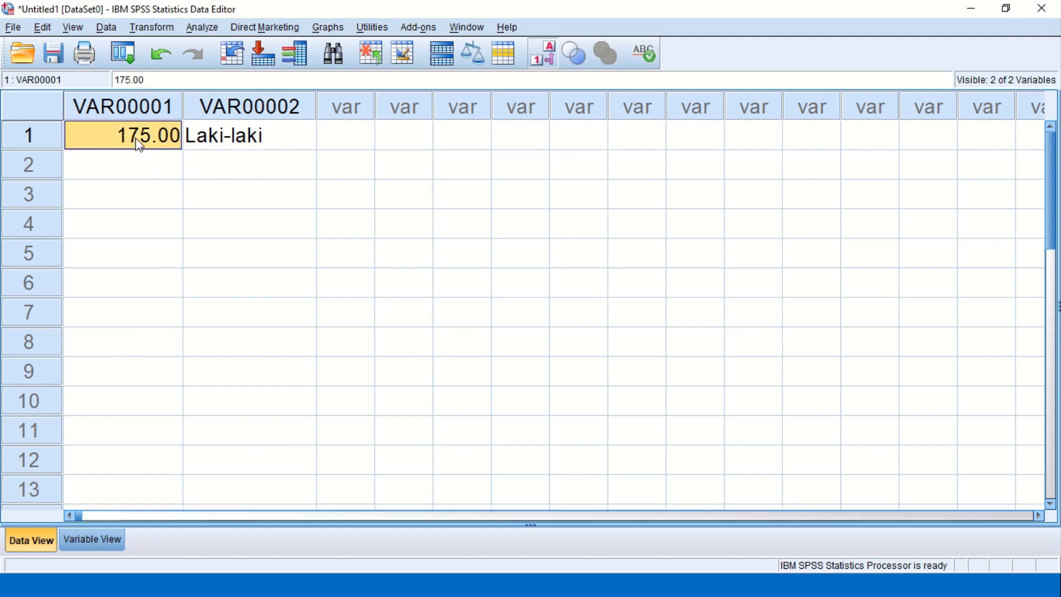
{"action": "left_click", "coordinate": [127, 109]}
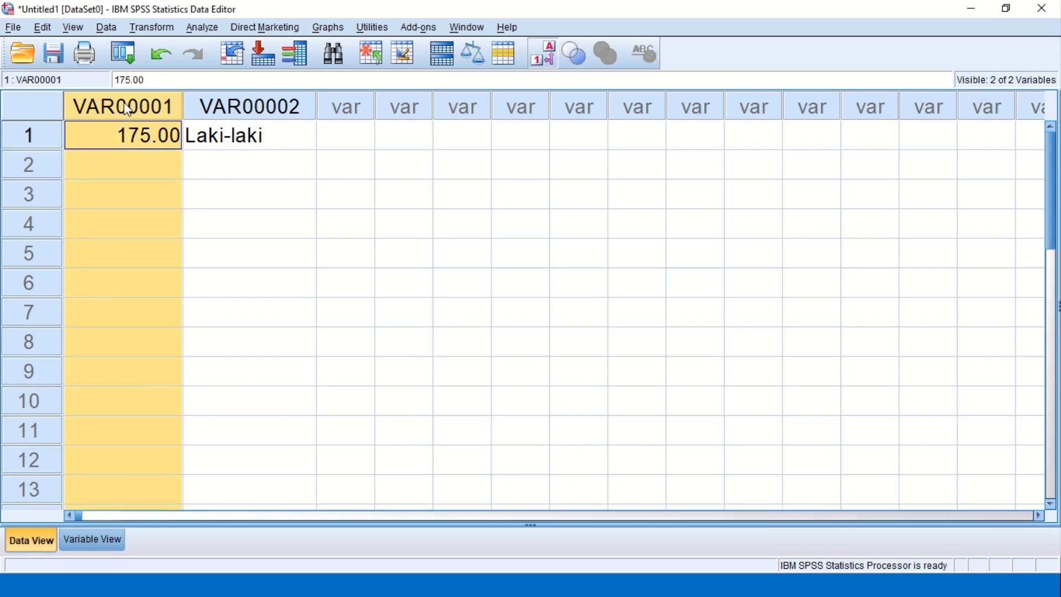
{"action": "left_click", "coordinate": [199, 138]}
{"action": "left_click", "coordinate": [230, 113]}
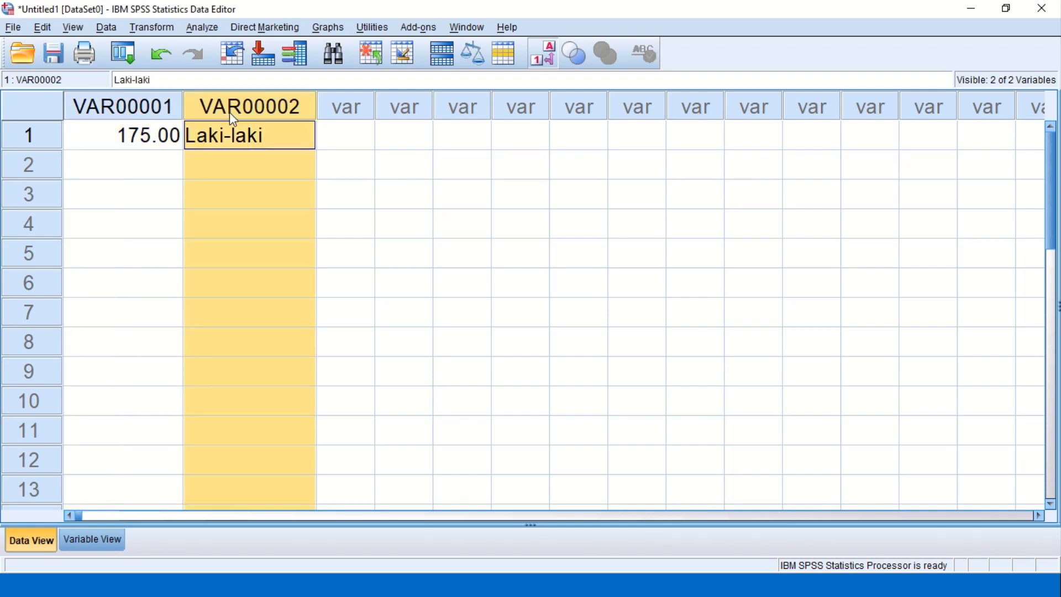
- Show the Variable View slide, return to SPSS and examine the two variables' names in Variable View
{"action": "key", "text": "alt+Tab"}
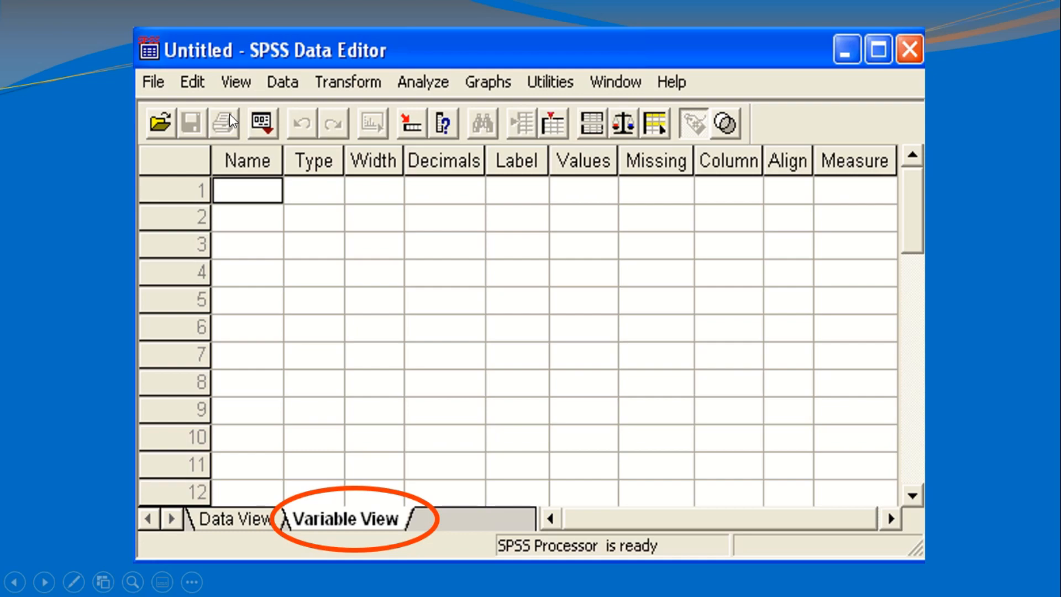
{"action": "key", "text": "alt+Tab"}
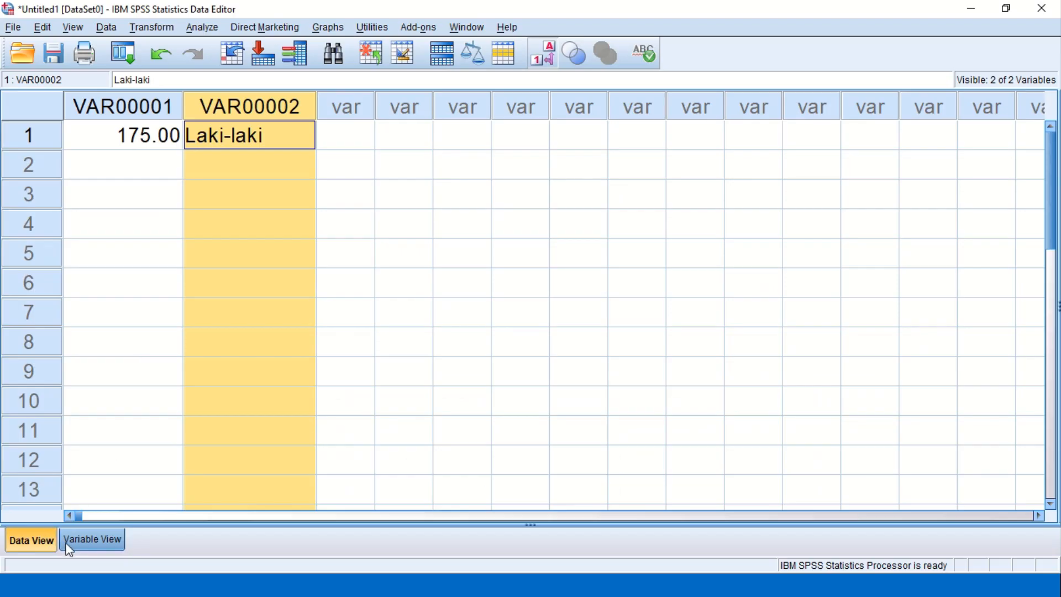
{"action": "left_click", "coordinate": [69, 549]}
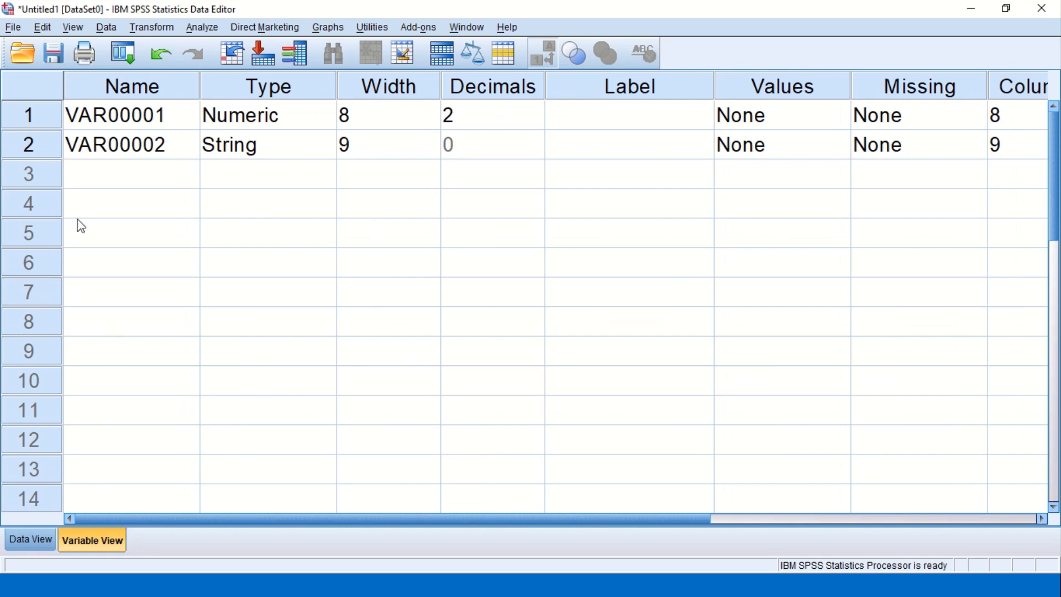
{"action": "left_click", "coordinate": [90, 122]}
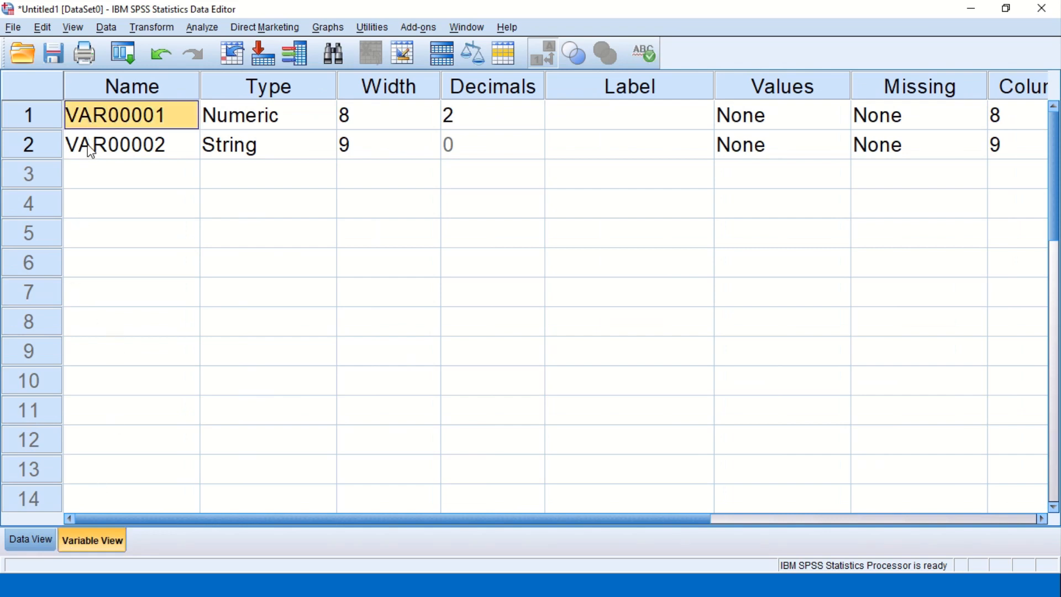
{"action": "left_click", "coordinate": [91, 151]}
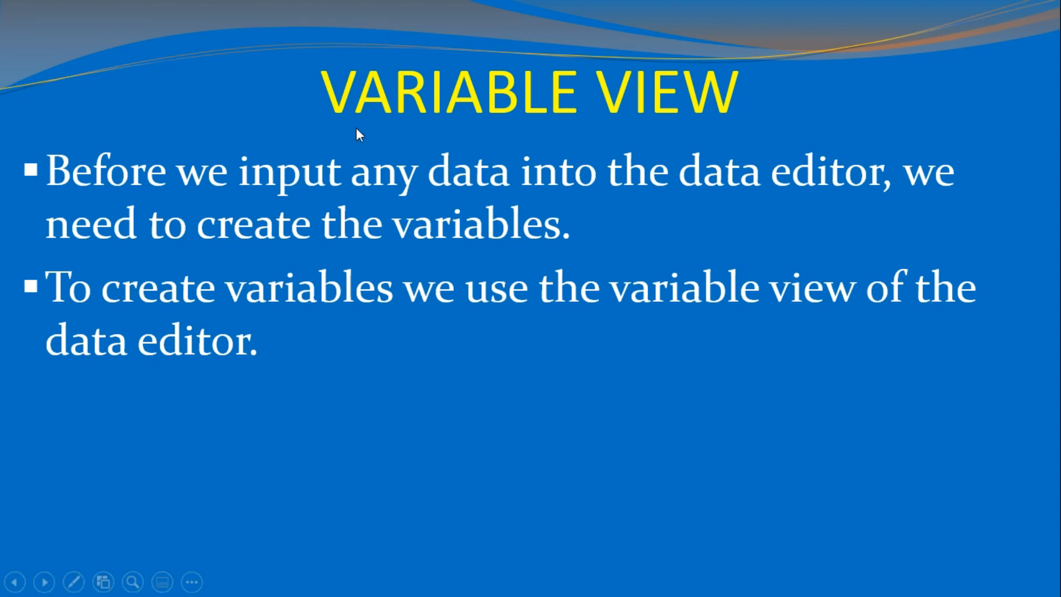
- Return to SPSS from the slide show and point out the two row 1 values in Data View
{"action": "key", "text": "alt+Tab"}
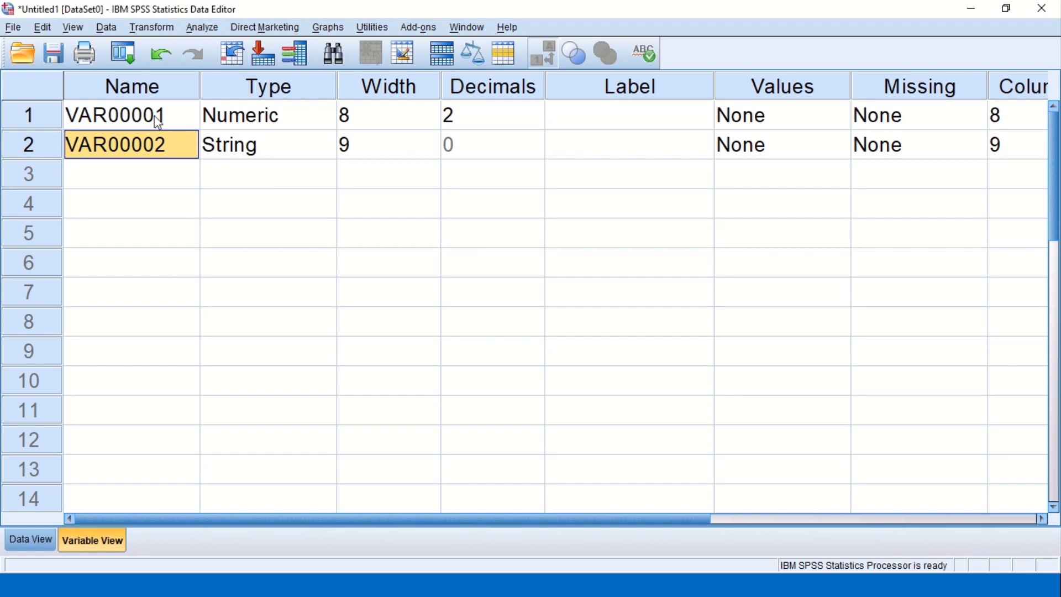
{"action": "left_click", "coordinate": [19, 534]}
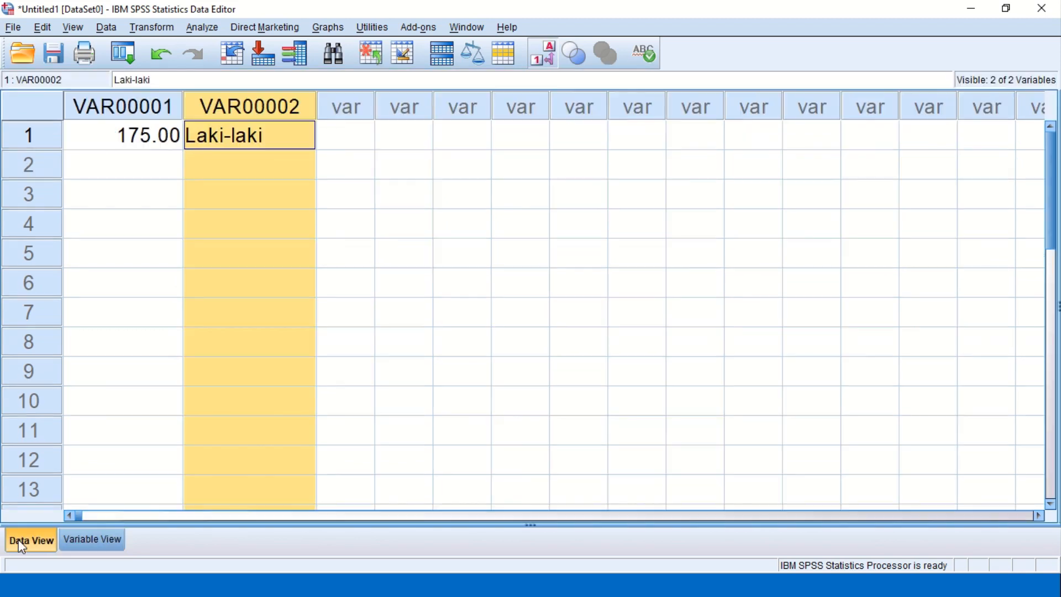
{"action": "left_click", "coordinate": [148, 142]}
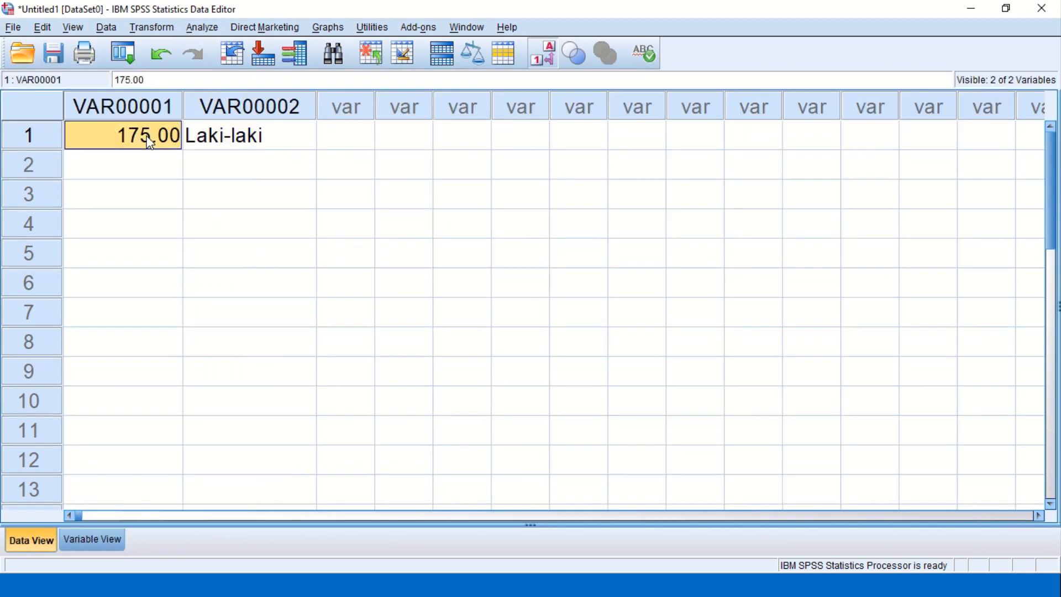
{"action": "left_click", "coordinate": [241, 141]}
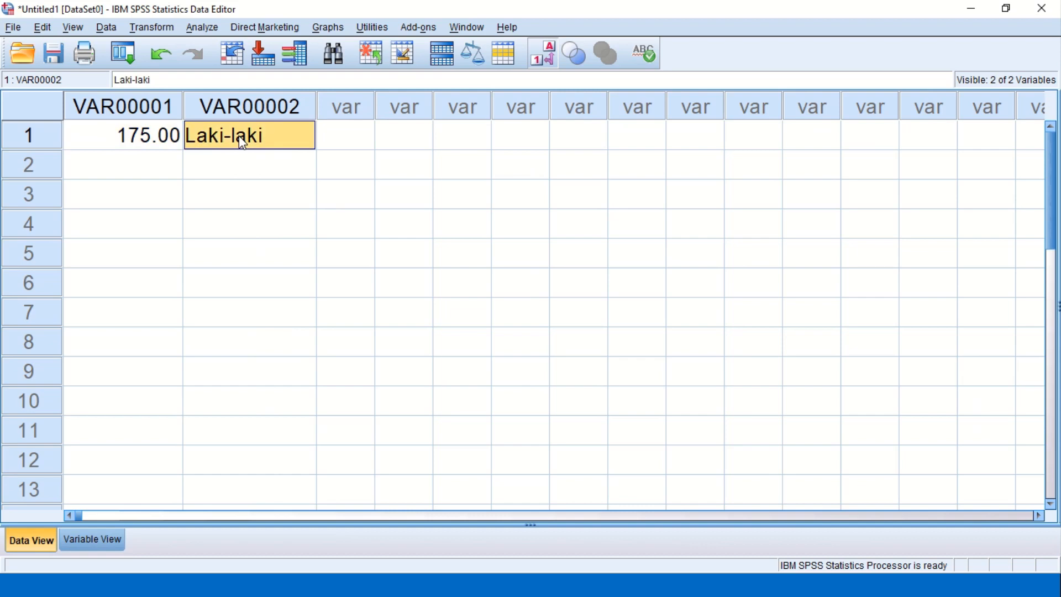
- Rename the first variable as Tinggi in Variable View
{"action": "left_click", "coordinate": [105, 536]}
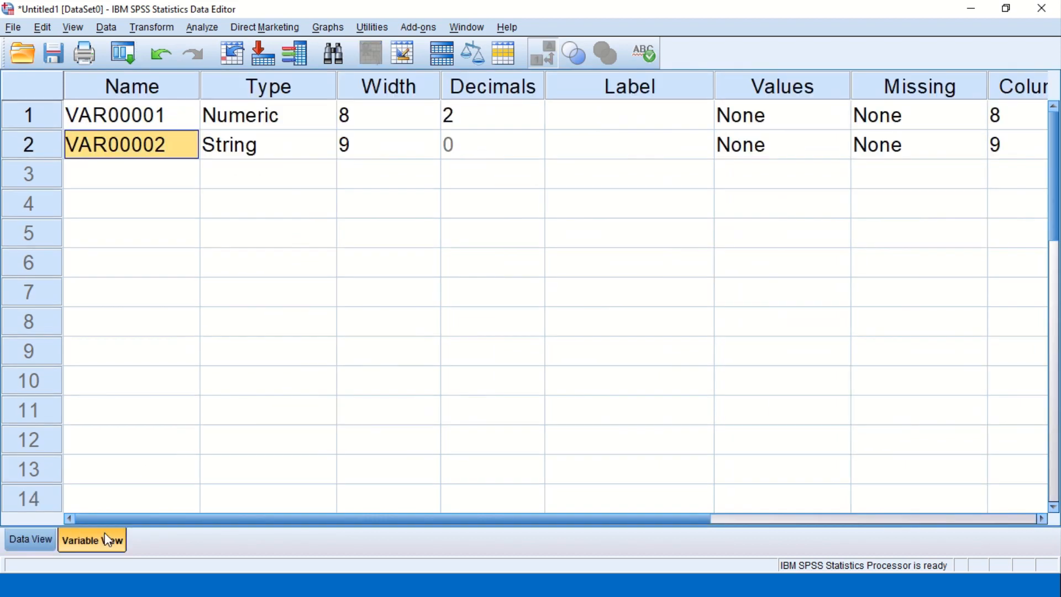
{"action": "left_click", "coordinate": [105, 126]}
{"action": "type", "text": "Tin"}
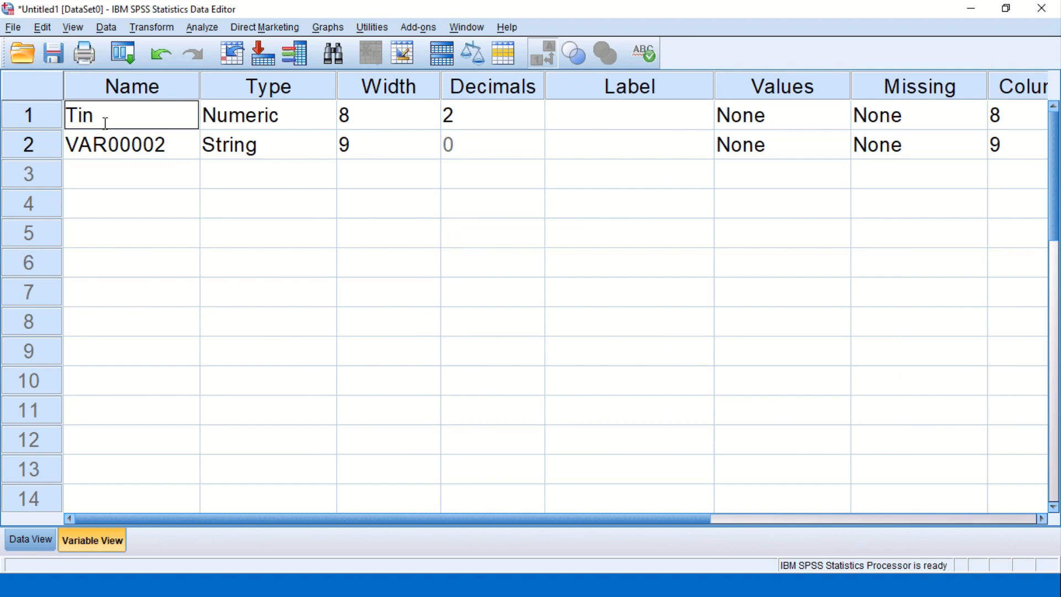
{"action": "type", "text": "ggi"}
- Try to rename the second variable as "Jenis Kelamin" with a space between the words
{"action": "left_click", "coordinate": [102, 145]}
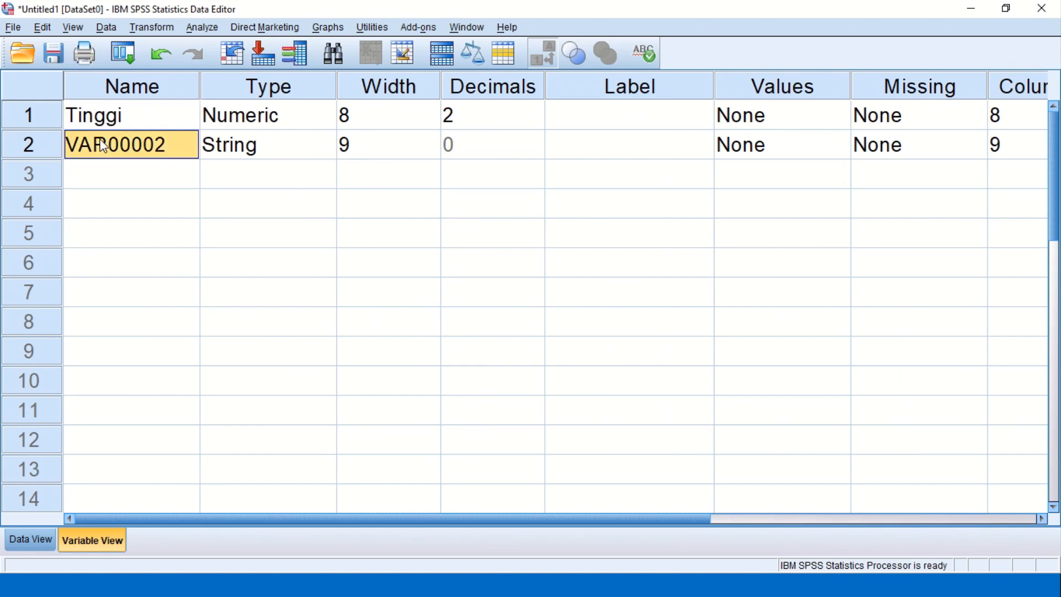
{"action": "type", "text": "Jenis"}
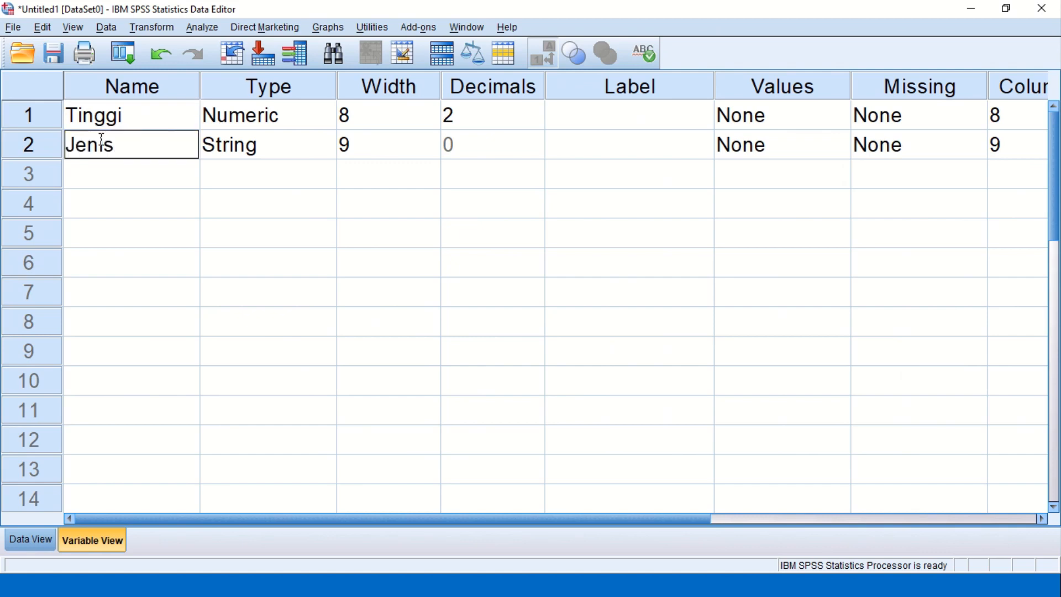
{"action": "type", "text": " Kelamin"}
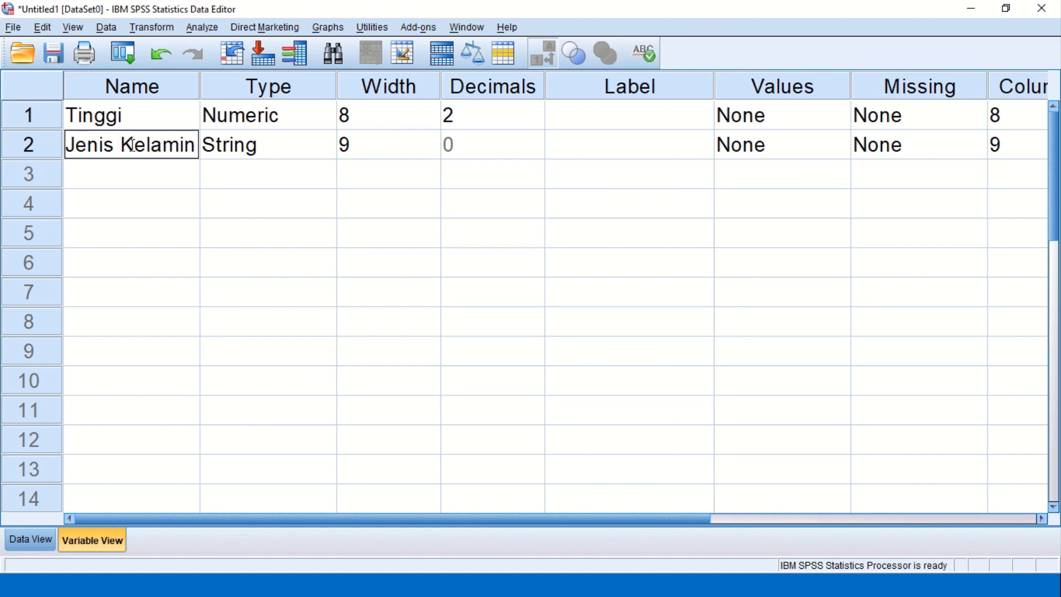
{"action": "key", "text": "Return"}
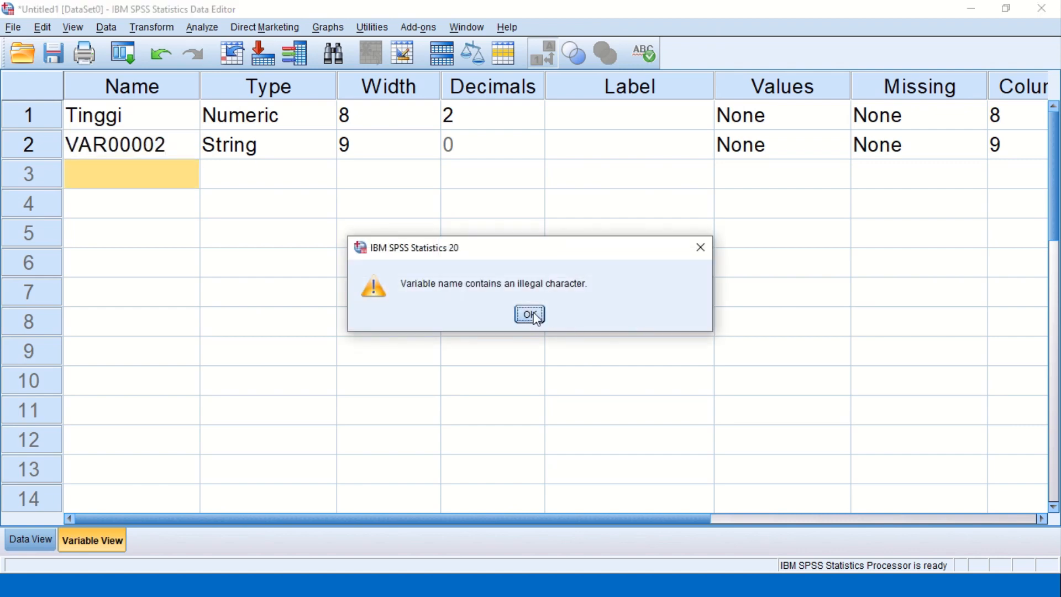
{"action": "left_click", "coordinate": [529, 314]}
- Rename the second variable as JenisKelamin, written without a space
{"action": "left_click", "coordinate": [134, 149]}
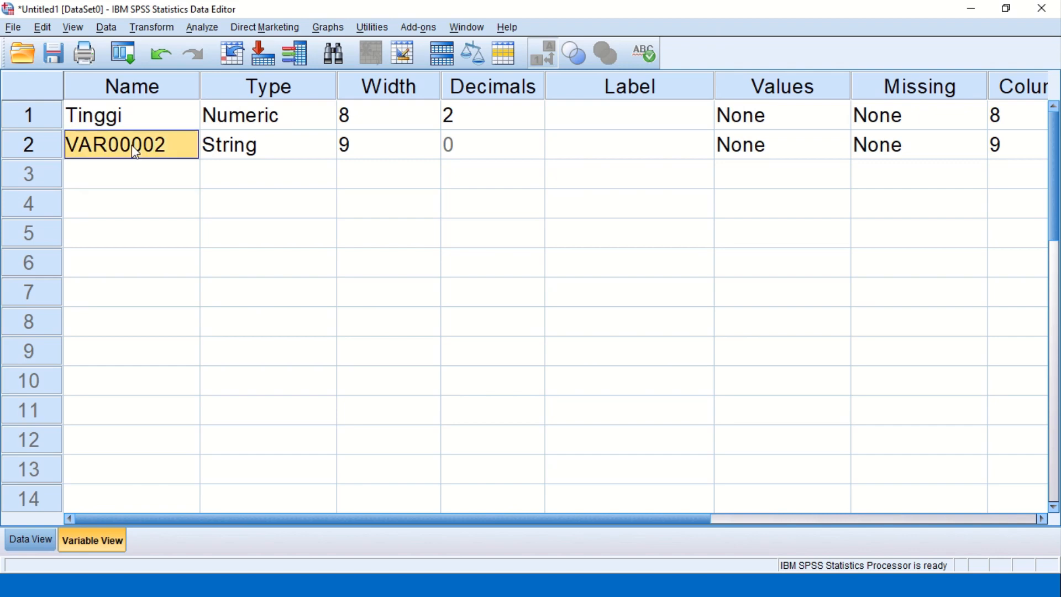
{"action": "type", "text": "Jenis"}
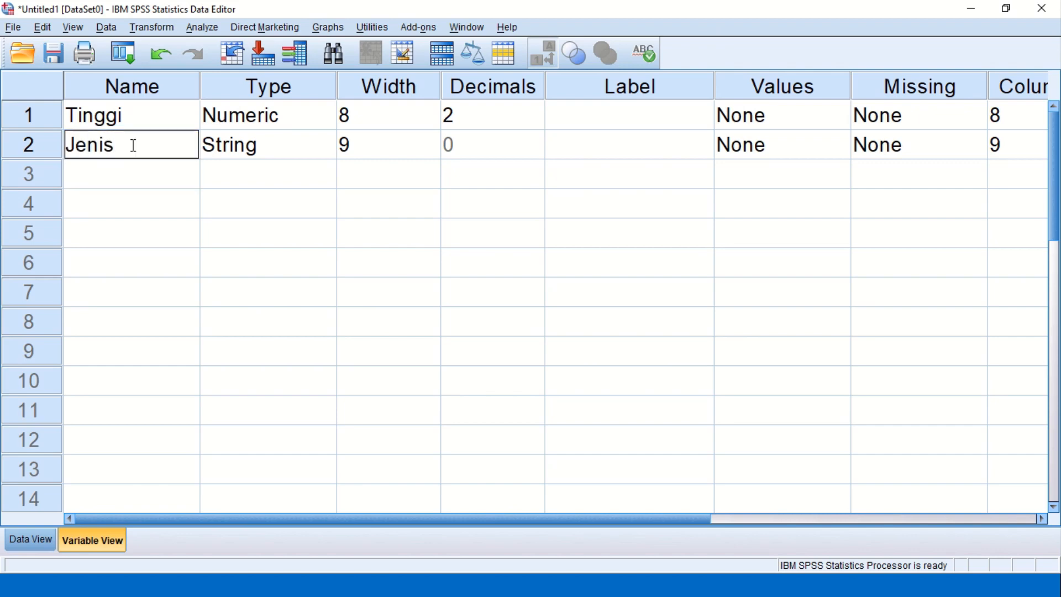
{"action": "type", "text": "Kelamin"}
{"action": "key", "text": "Return"}
- Switch to the PowerPoint slide show and display the slide with the sample student data table
{"action": "key", "text": "alt+Tab"}
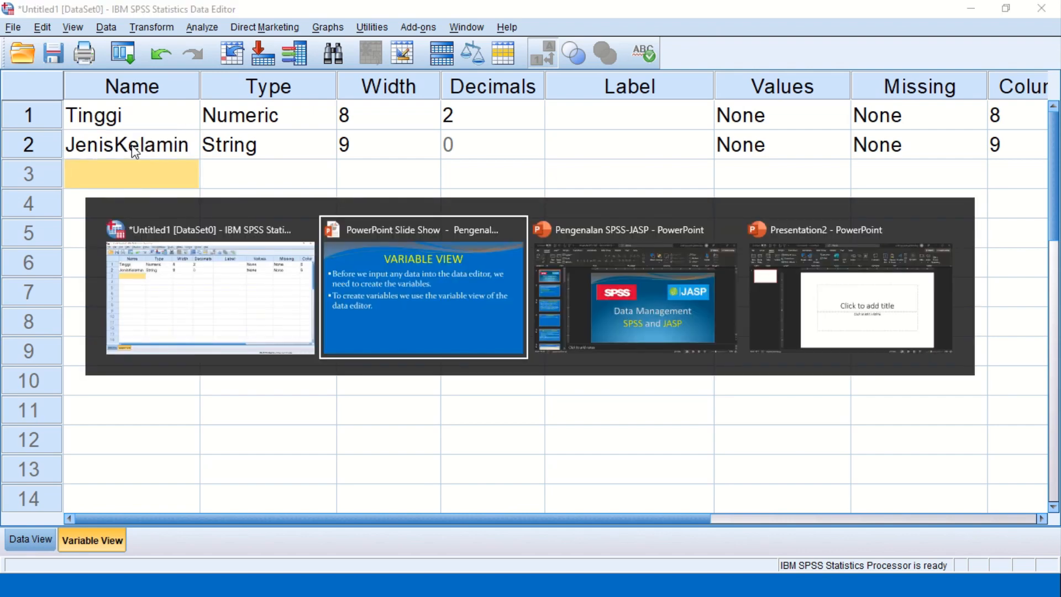
{"action": "key", "text": "Right"}
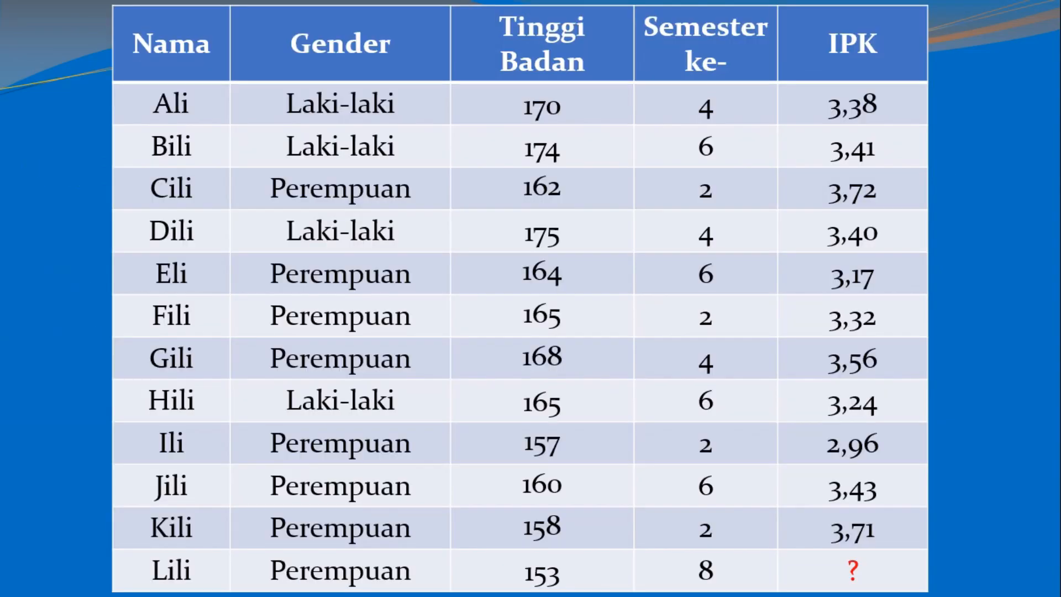
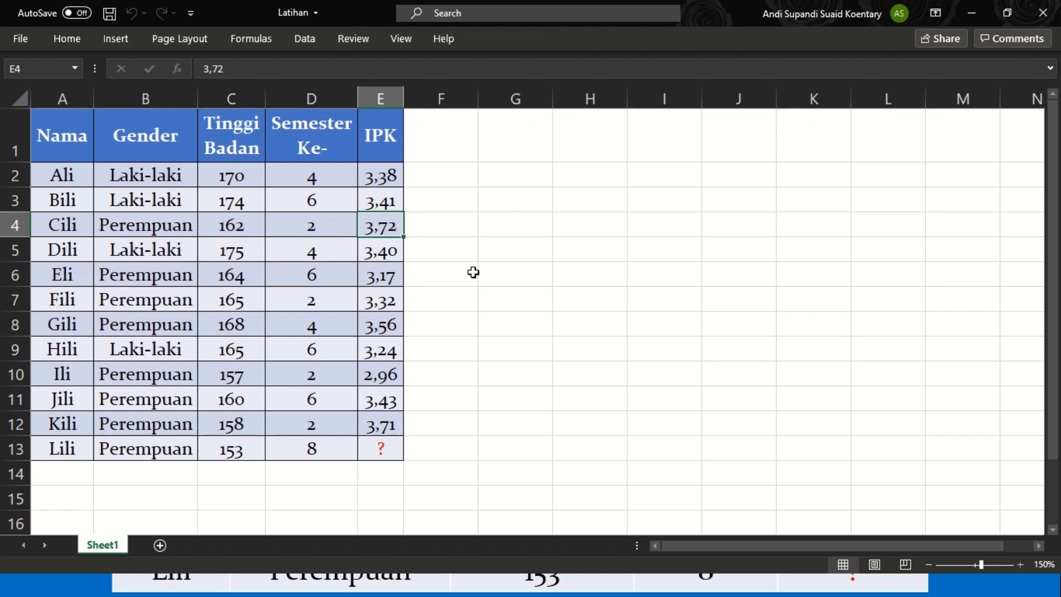
- Switch from the Excel workbook to the SPSS Data Editor and show Data View with the renamed variables
{"action": "key", "text": "alt+Tab"}
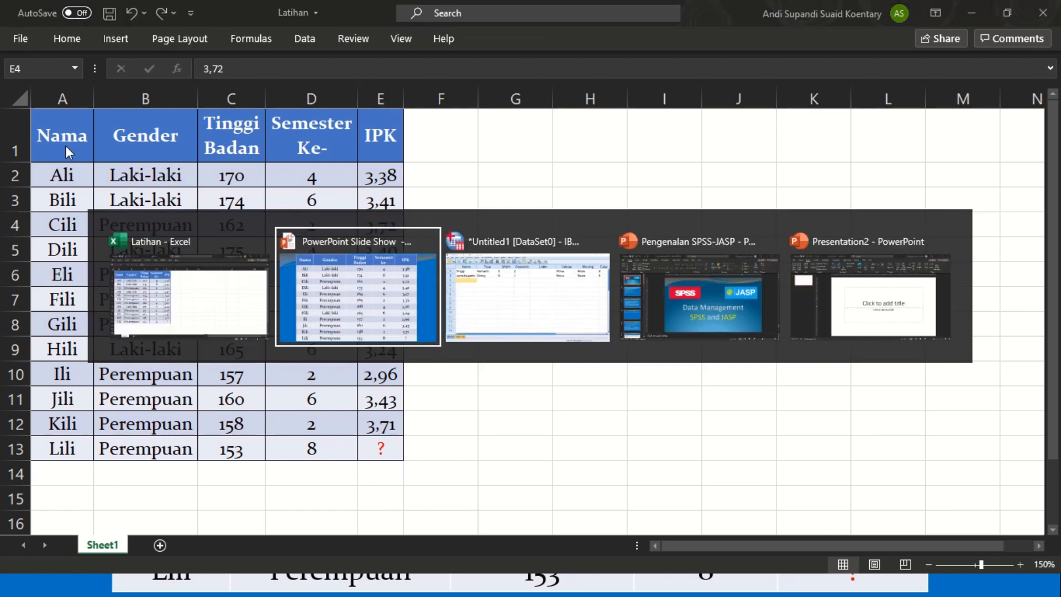
{"action": "key", "text": "alt+Tab"}
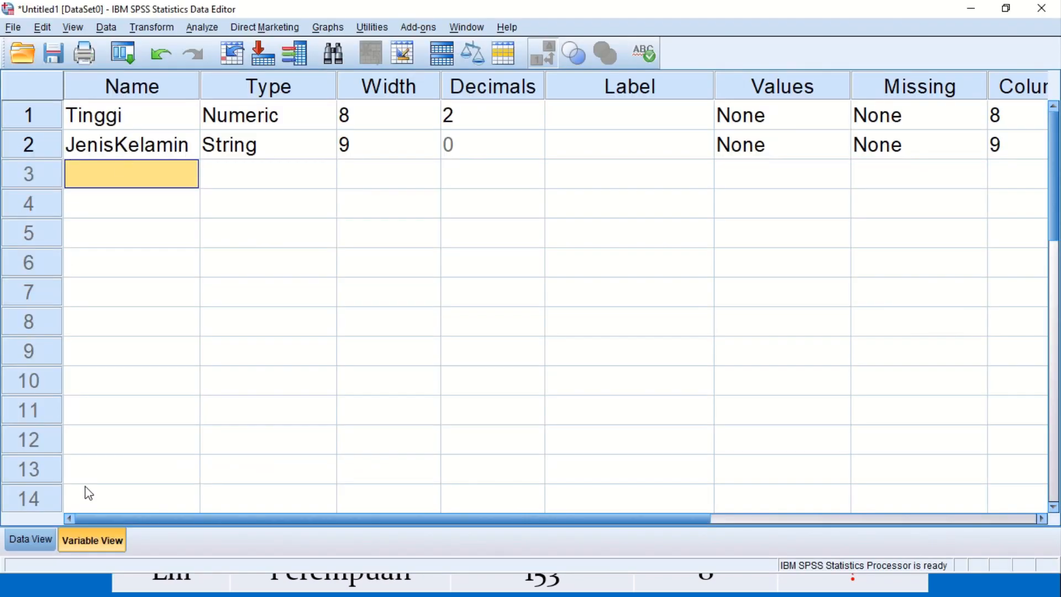
{"action": "left_click", "coordinate": [38, 537]}
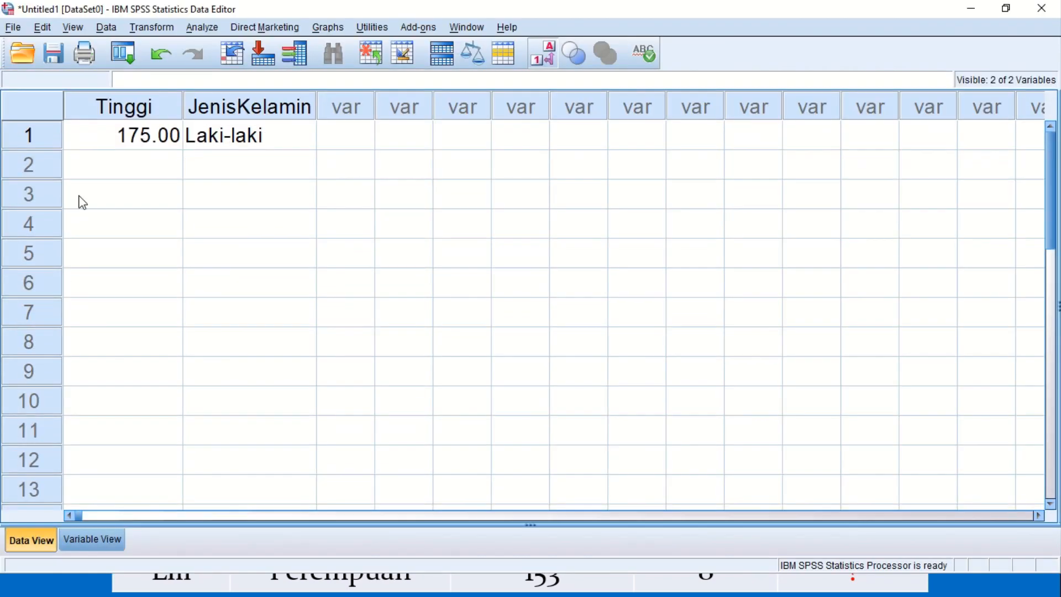
- Clear the first case, which holds the sample height and gender values, from Data View
{"action": "right_click", "coordinate": [32, 147]}
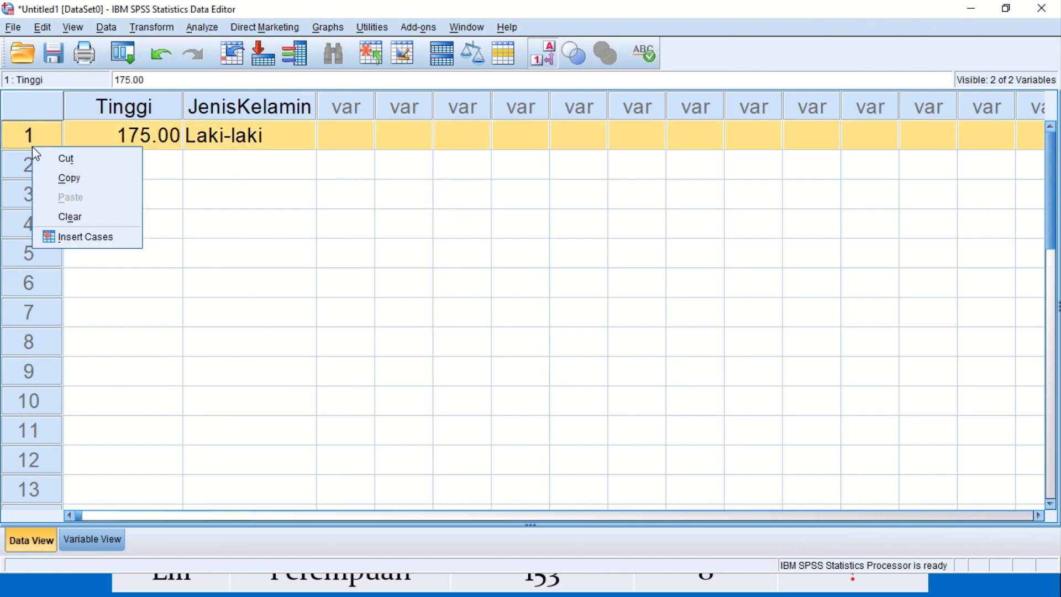
{"action": "left_click", "coordinate": [65, 217]}
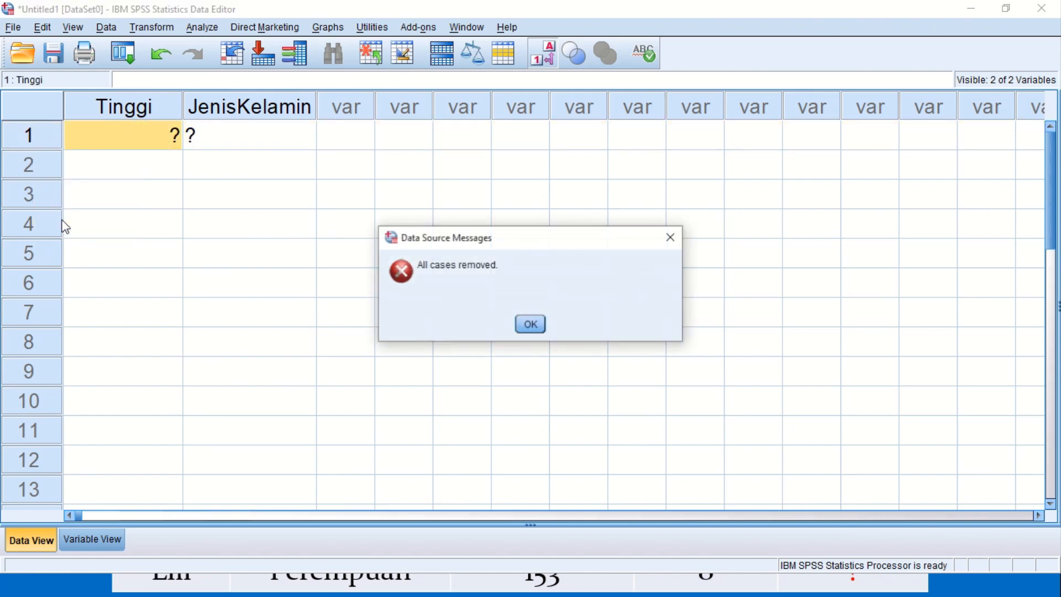
{"action": "left_click", "coordinate": [530, 324]}
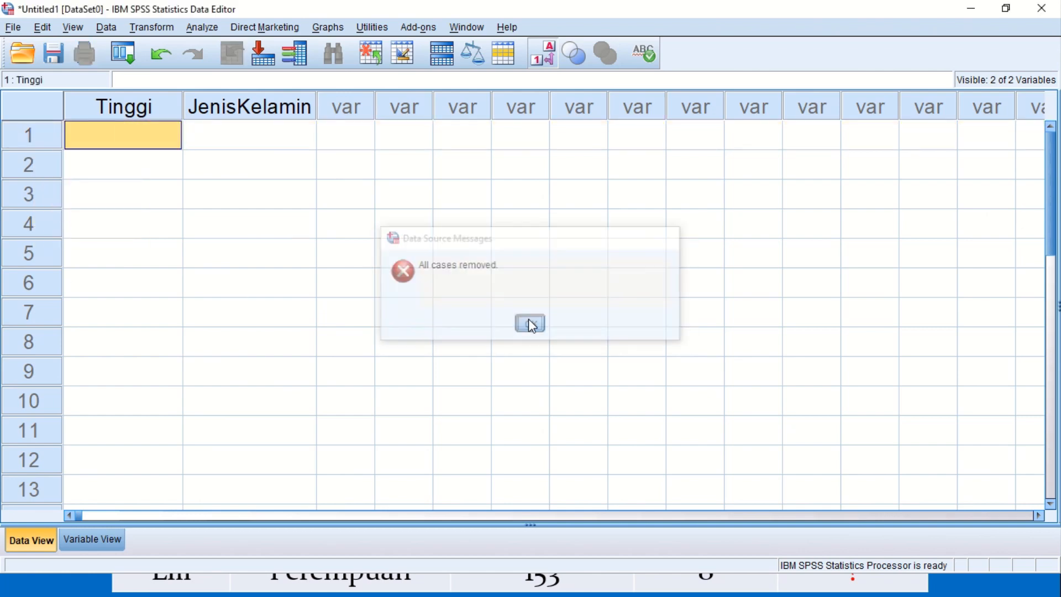
- Delete the Tinggi and JenisKelamin variables in Variable View
{"action": "left_click", "coordinate": [99, 540]}
{"action": "left_click_drag", "start_coordinate": [13, 113], "coordinate": [15, 154]}
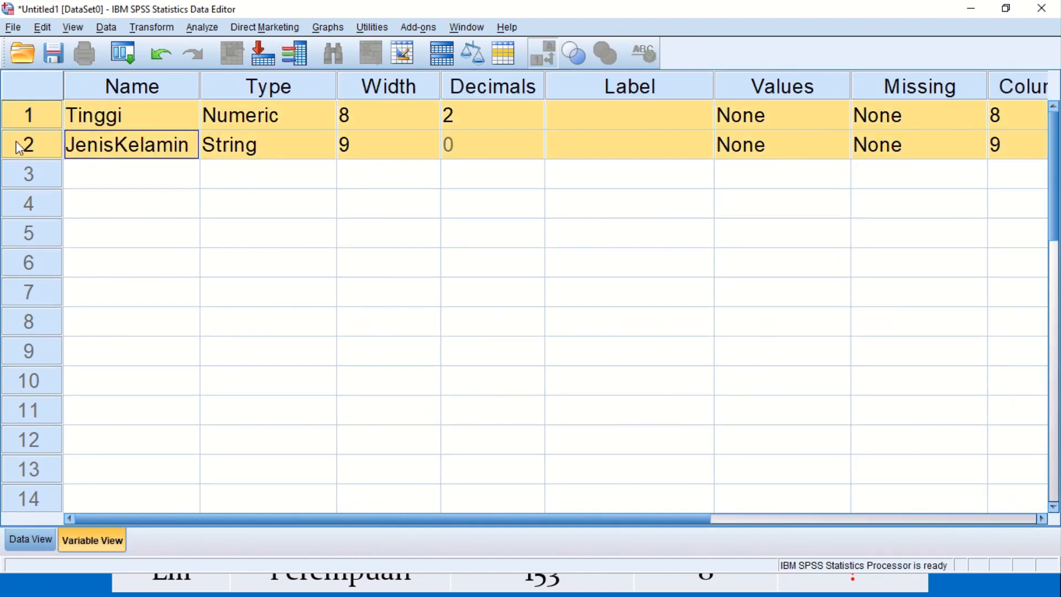
{"action": "right_click", "coordinate": [18, 142]}
{"action": "left_click", "coordinate": [50, 191]}
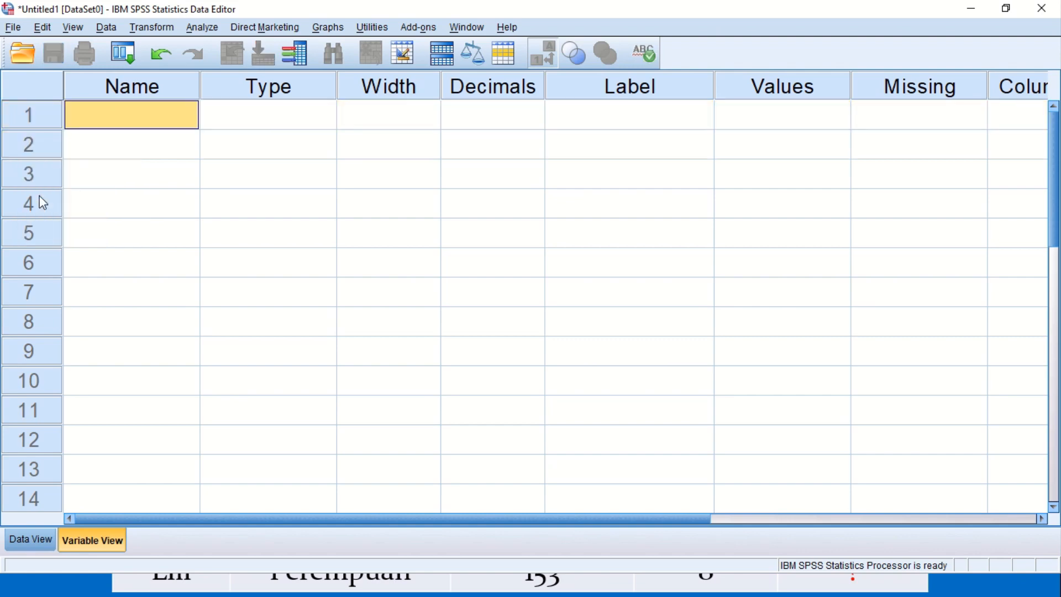
- Switch to the PowerPoint slide show and display the slide explaining the NAME attribute
{"action": "key", "text": "alt+Tab"}
{"action": "key", "text": "alt+Tab"}
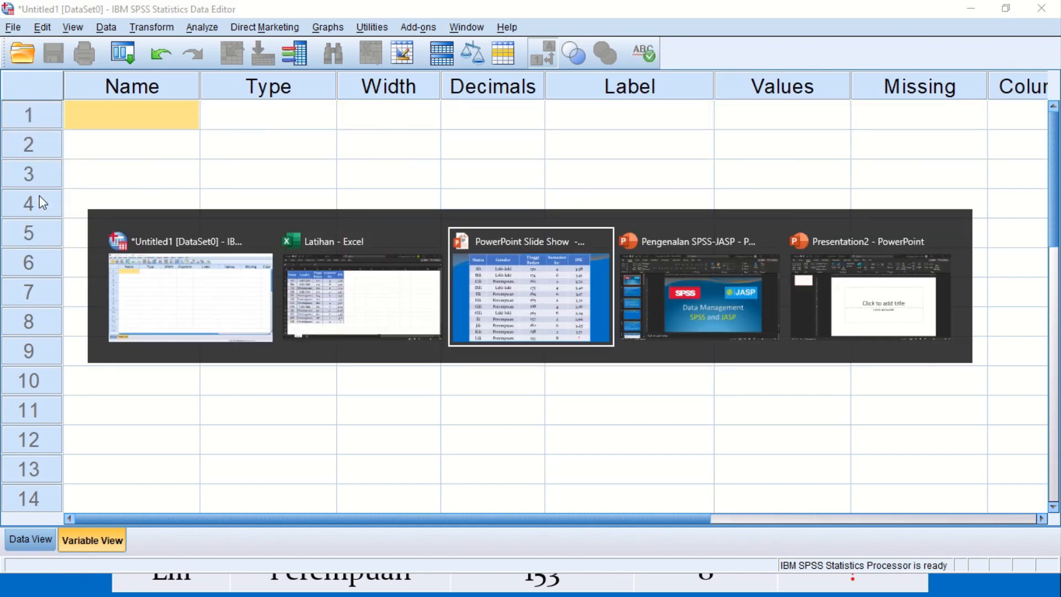
{"action": "key", "text": "Right"}
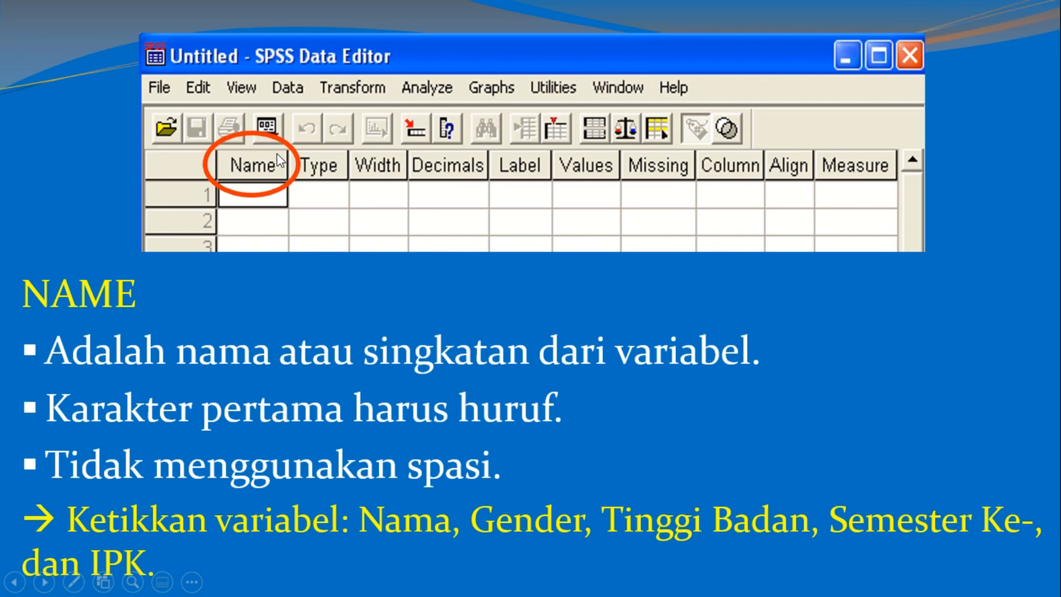
- Switch back to SPSS and examine the Variable View attribute columns from Name through Role
{"action": "key", "text": "alt+Tab"}
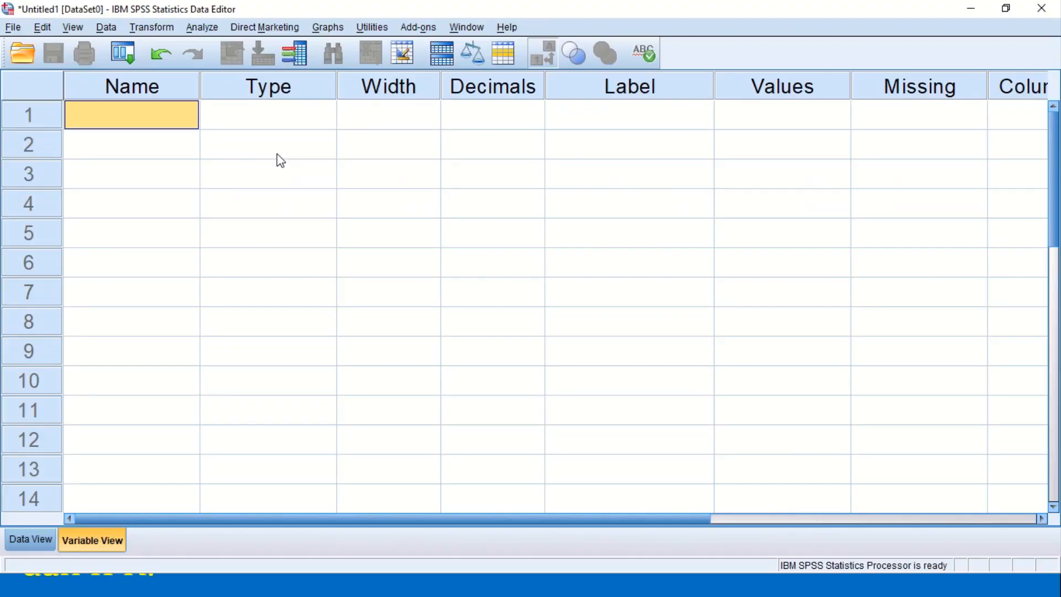
{"action": "left_click", "coordinate": [129, 91]}
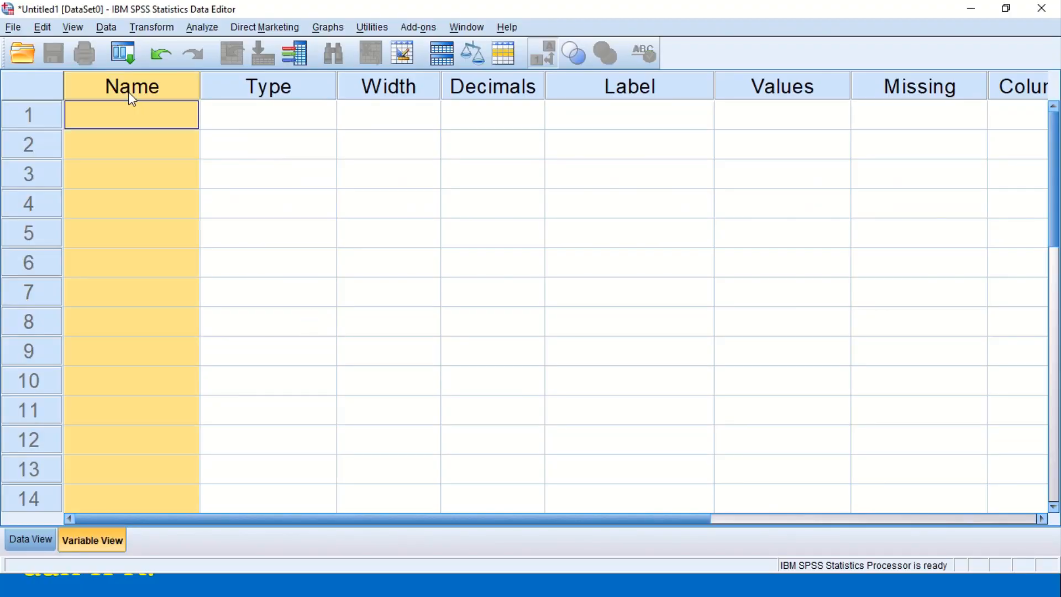
{"action": "left_click", "coordinate": [257, 84]}
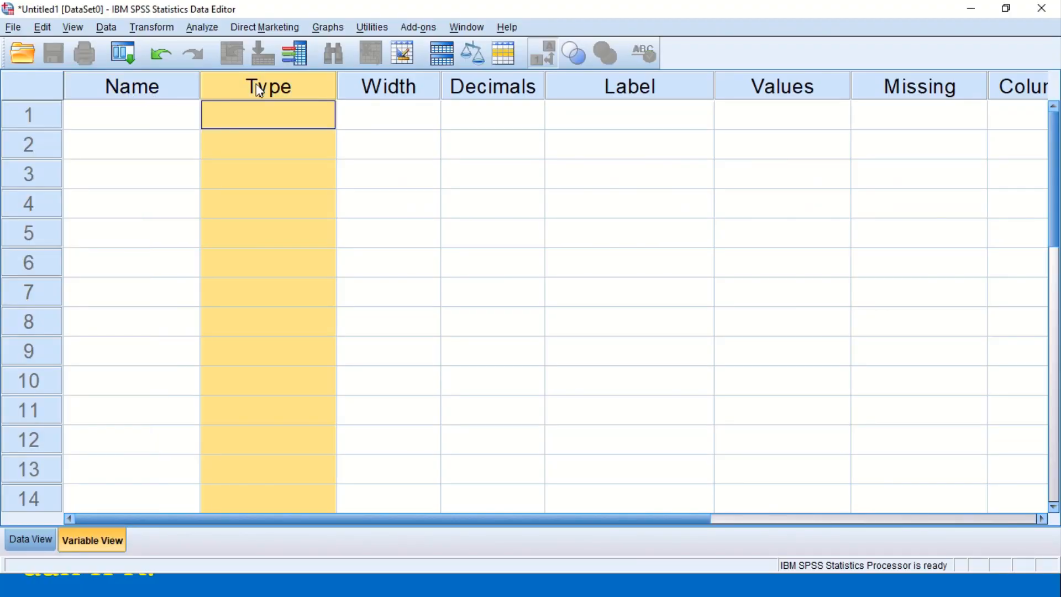
{"action": "left_click", "coordinate": [410, 79]}
{"action": "left_click", "coordinate": [479, 110]}
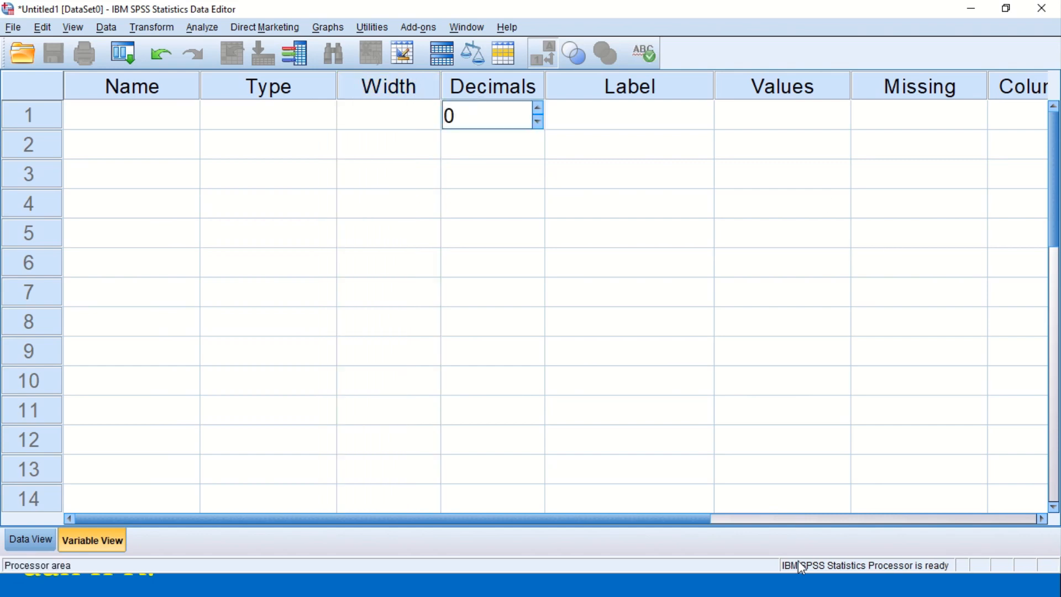
{"action": "left_click_drag", "start_coordinate": [693, 521], "coordinate": [1041, 524]}
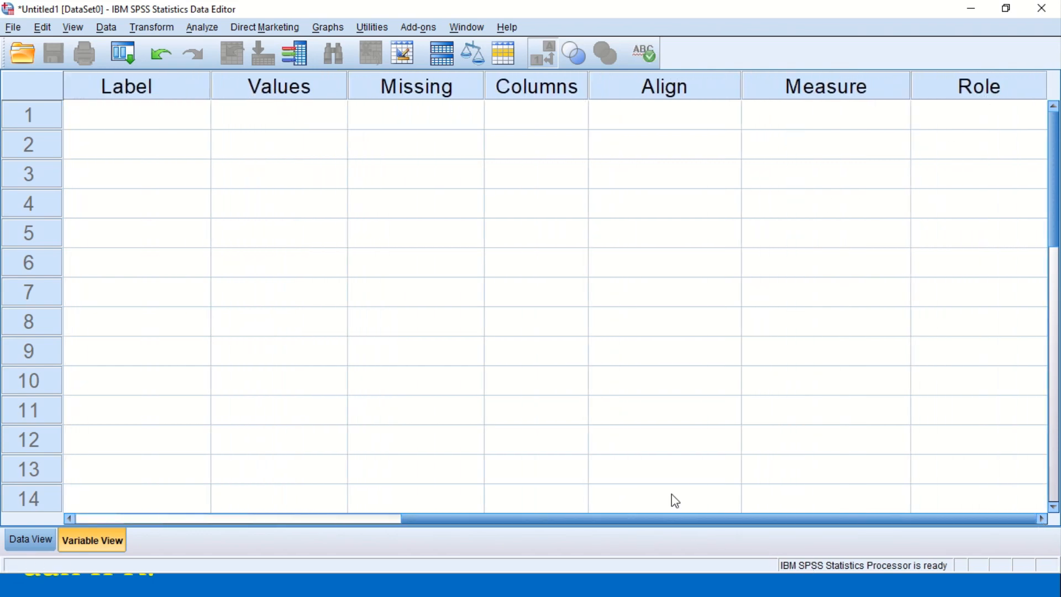
{"action": "left_click_drag", "start_coordinate": [535, 520], "coordinate": [192, 504]}
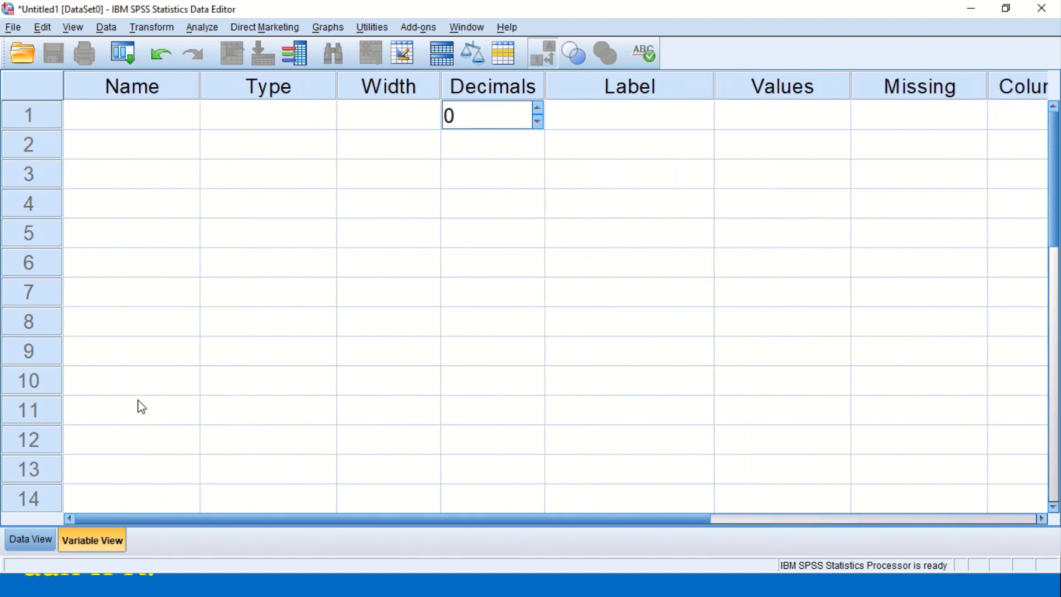
{"action": "left_click", "coordinate": [121, 93]}
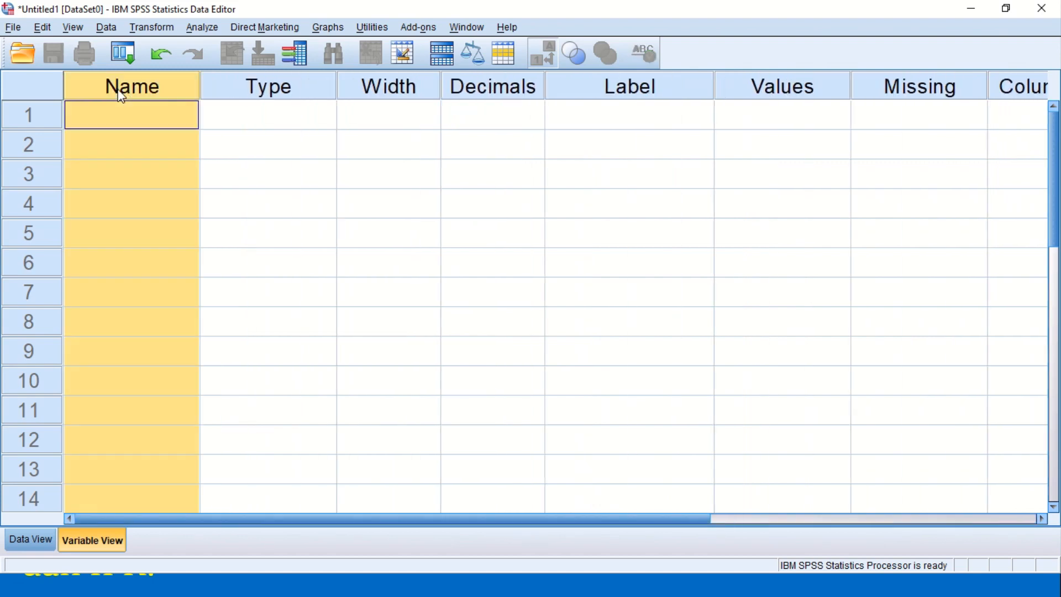
{"action": "left_click", "coordinate": [211, 92]}
{"action": "left_click", "coordinate": [384, 83]}
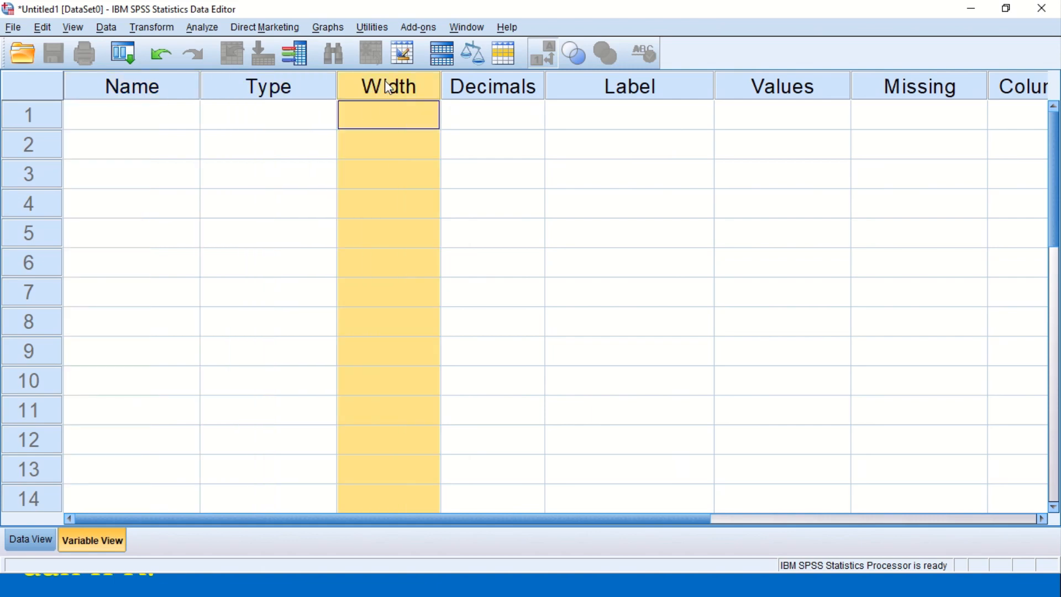
{"action": "left_click", "coordinate": [465, 97]}
- Name the first variable Nama and check its Type, Width and Decimals attributes
{"action": "left_click", "coordinate": [141, 122]}
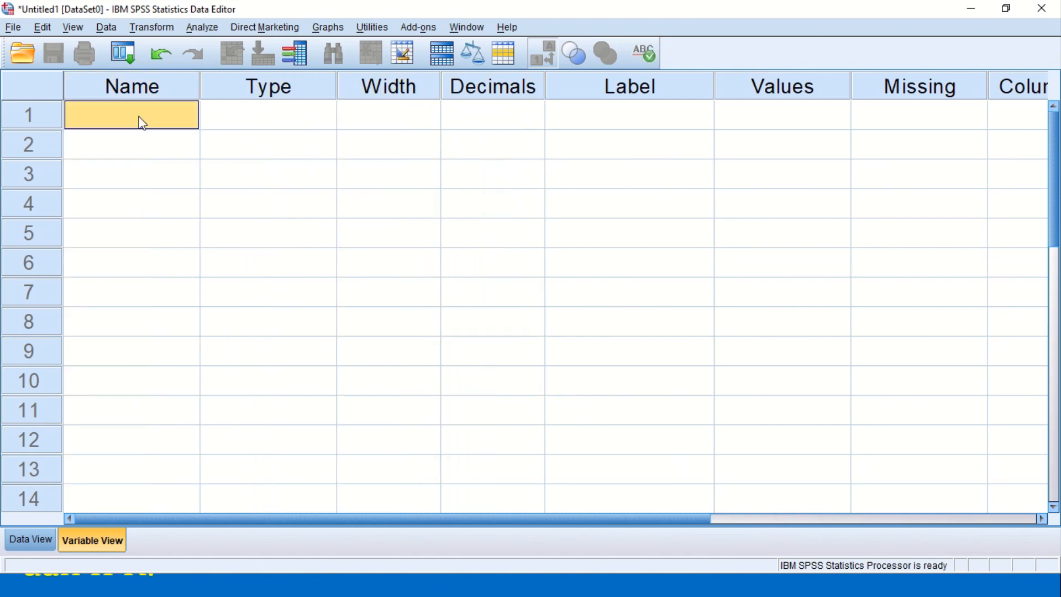
{"action": "type", "text": "Nama"}
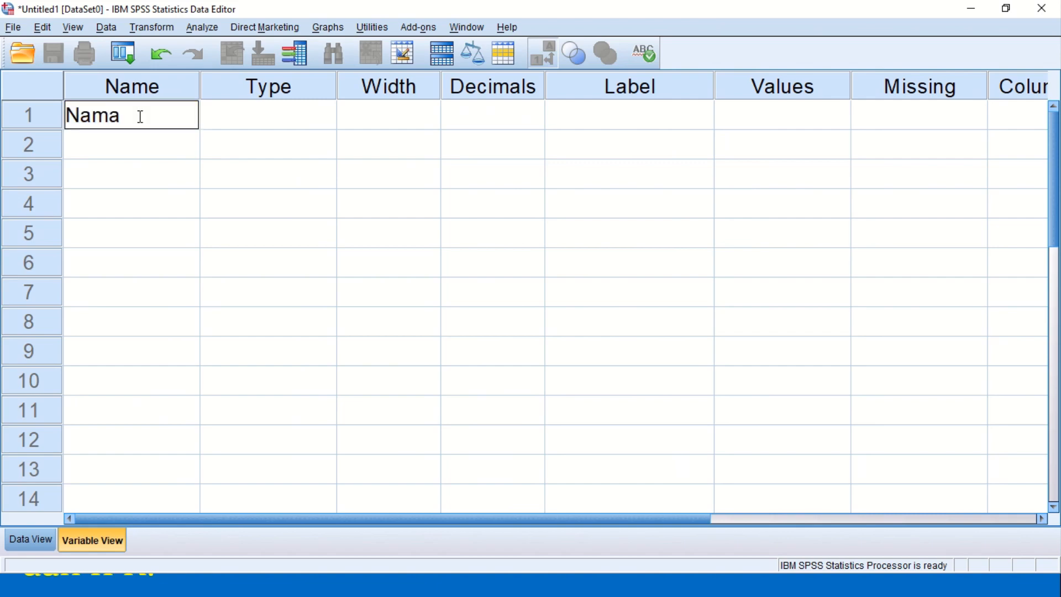
{"action": "left_click", "coordinate": [142, 124]}
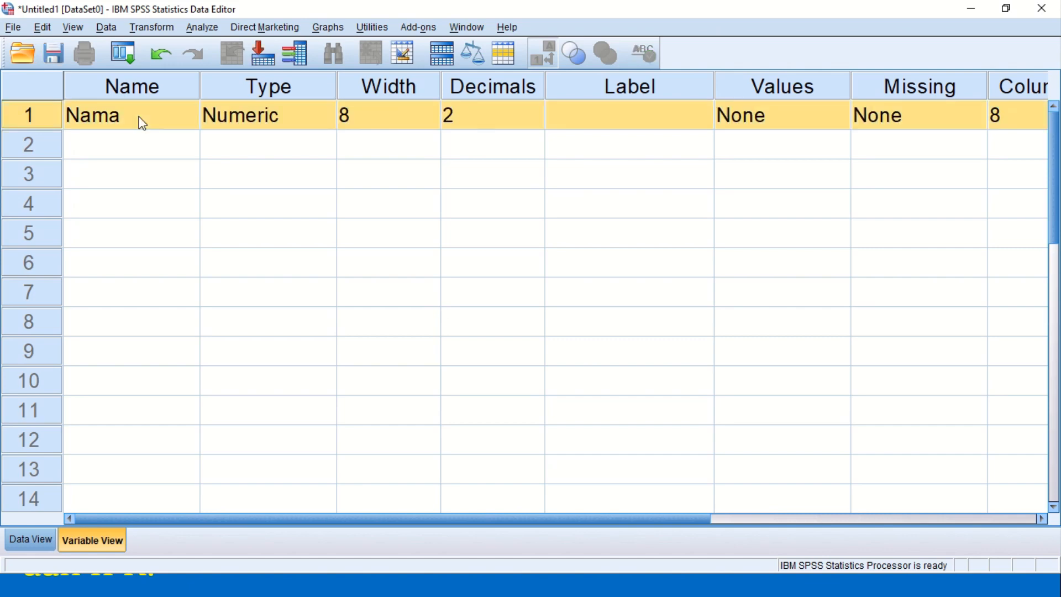
{"action": "left_click", "coordinate": [248, 116]}
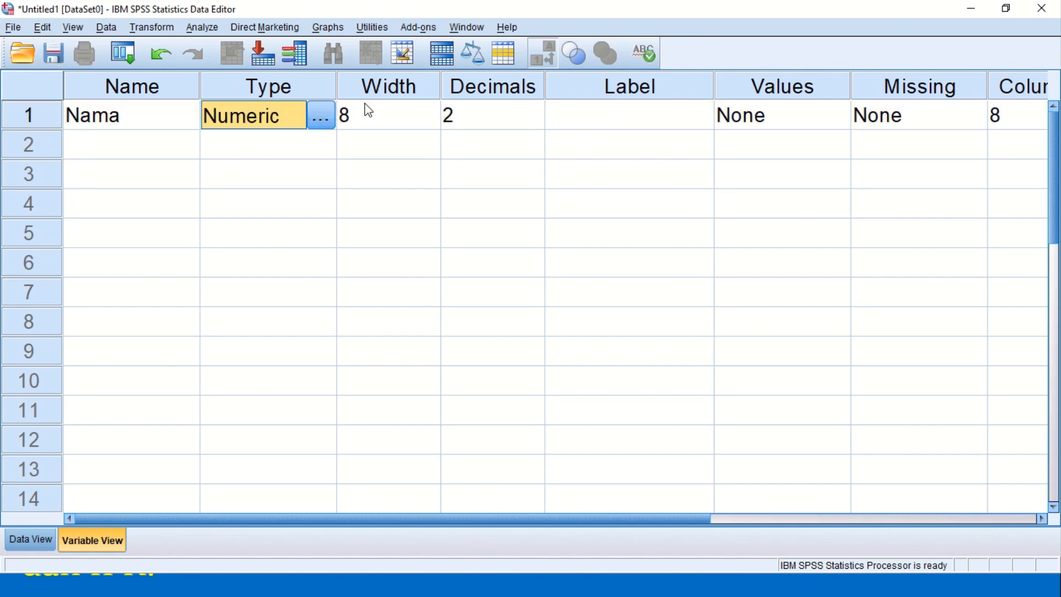
{"action": "left_click", "coordinate": [381, 111]}
{"action": "left_click", "coordinate": [461, 112]}
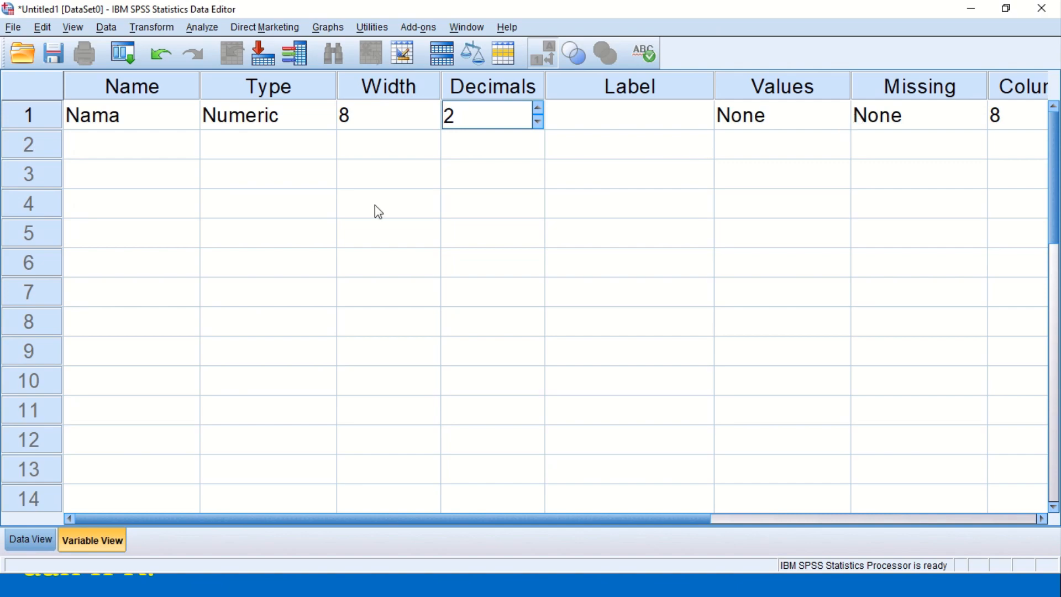
- Check the column headings in the Excel workbook, and name the second variable Jenis_Kelamin in SPSS
{"action": "key", "text": "alt+Tab"}
{"action": "key", "text": "alt+Tab"}
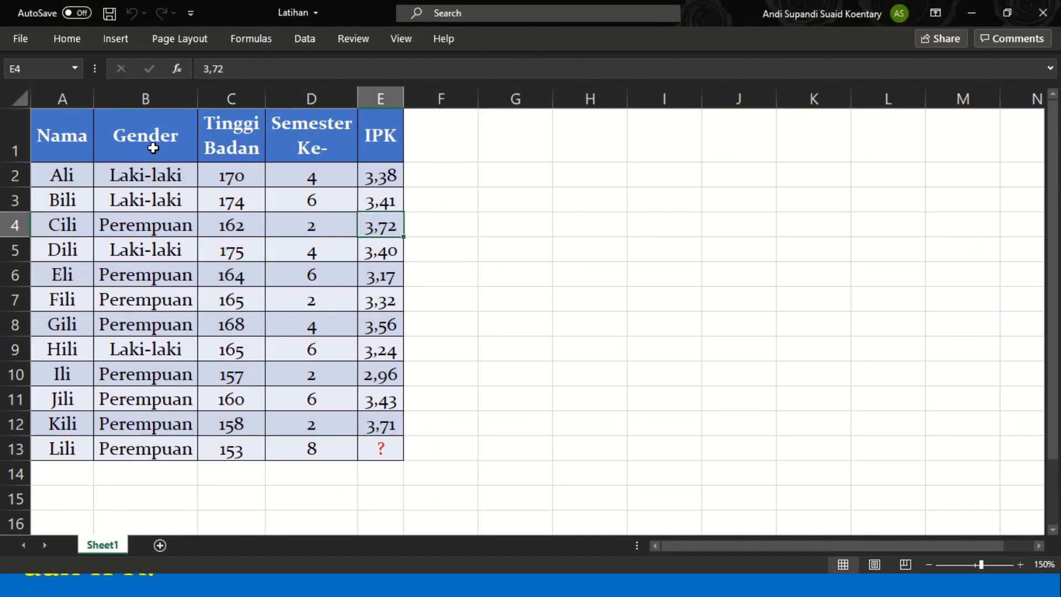
{"action": "key", "text": "alt+Tab"}
{"action": "left_click", "coordinate": [109, 150]}
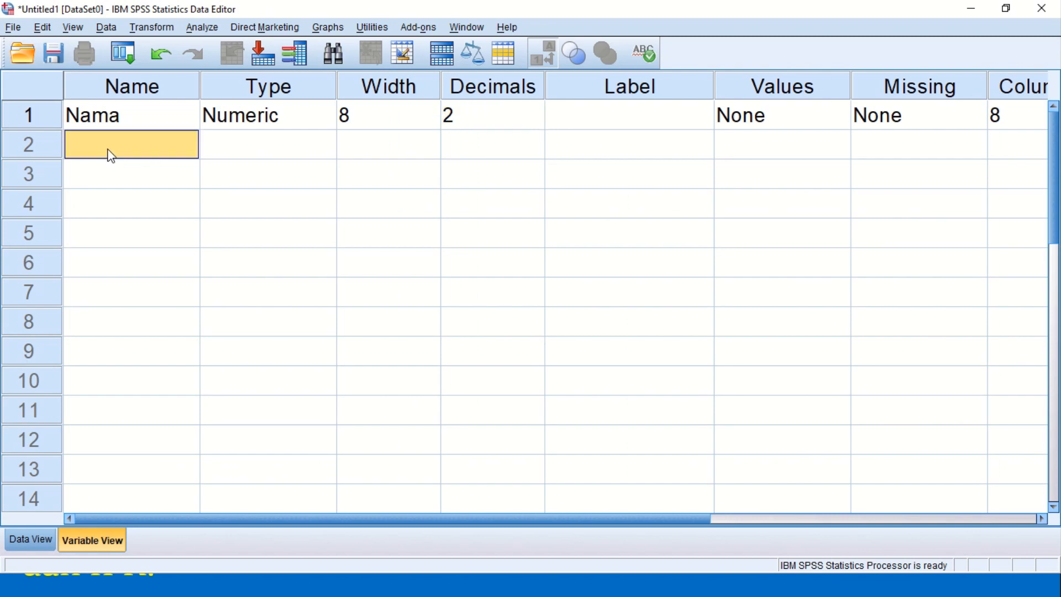
{"action": "type", "text": "Jenis"}
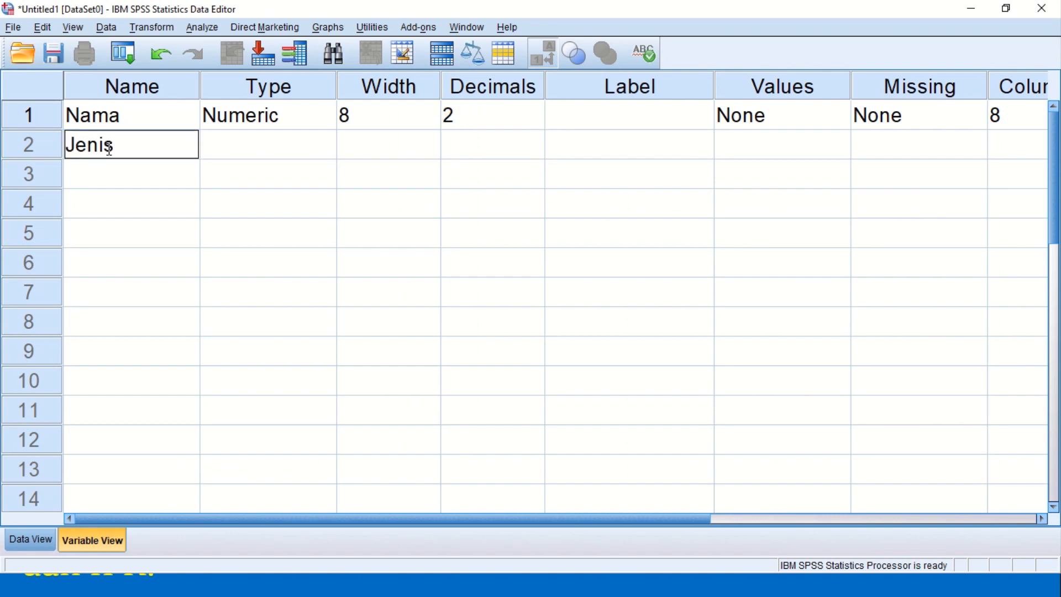
{"action": "type", "text": "_Kelamin"}
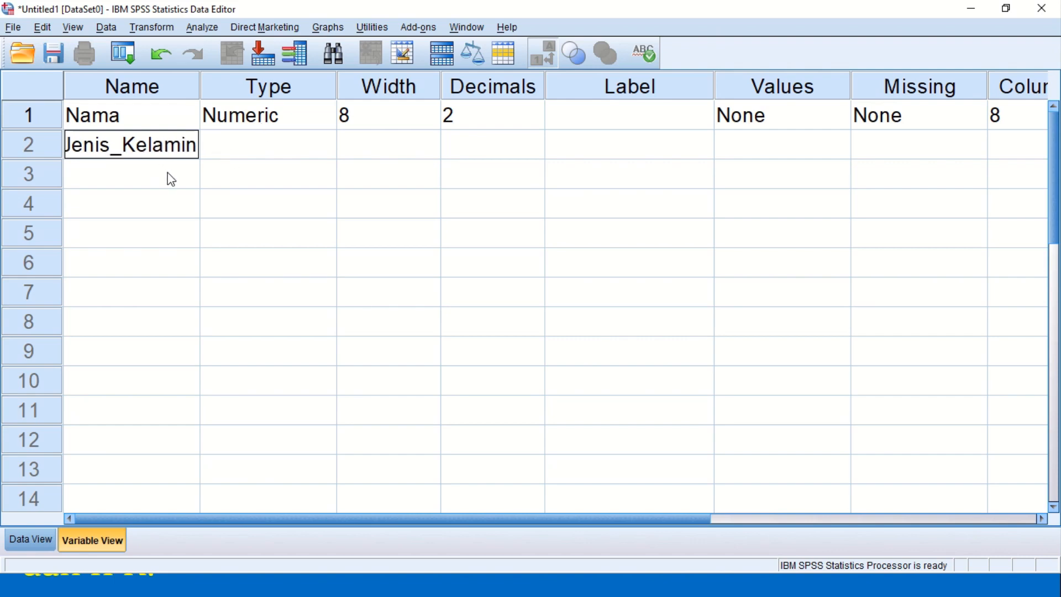
{"action": "key", "text": "Tab"}
- Add a third variable named Tinggi in SPSS after consulting the Excel table
{"action": "left_click", "coordinate": [148, 186]}
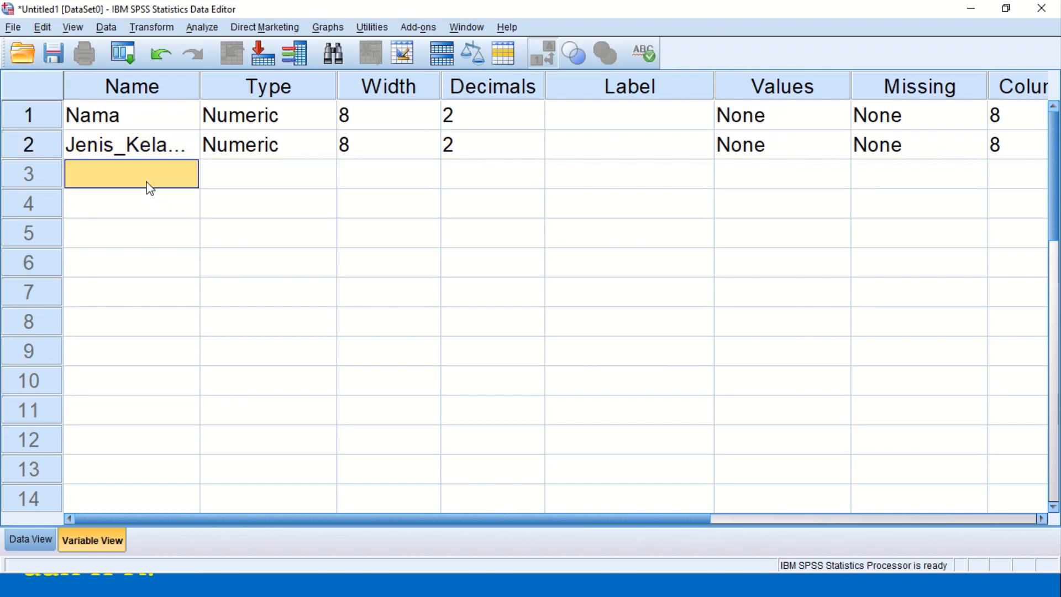
{"action": "key", "text": "alt+Tab"}
{"action": "key", "text": "alt+Tab"}
{"action": "type", "text": "Tinggi"}
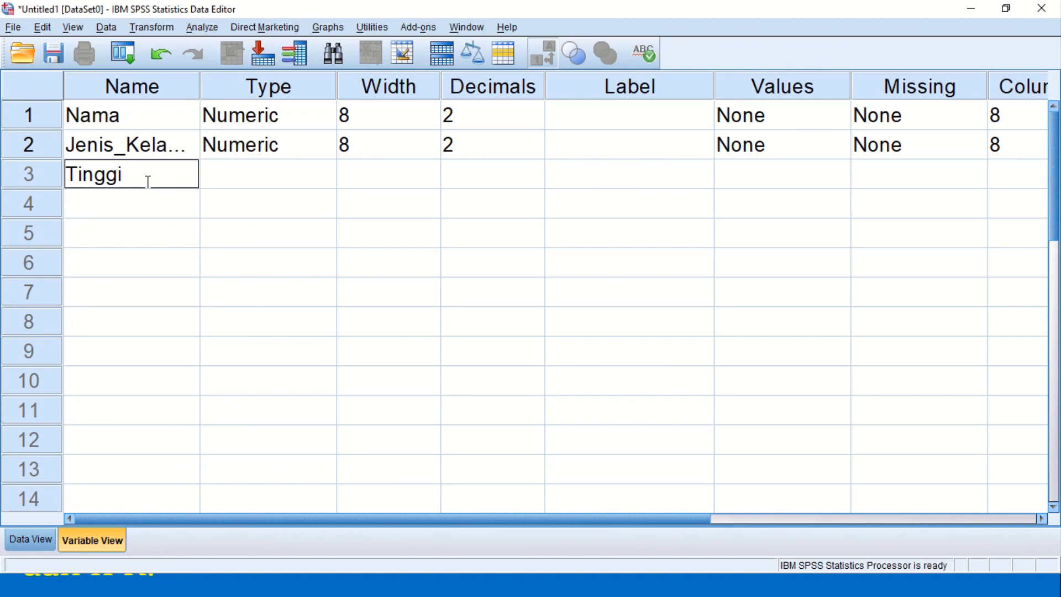
{"action": "key", "text": "Return"}
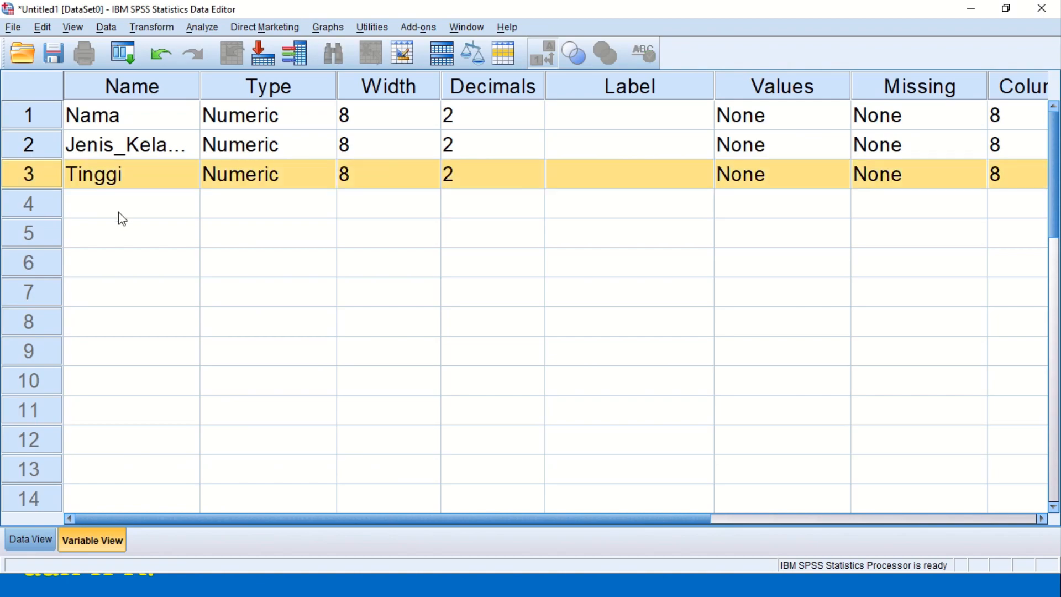
- Consult the Excel table again and enter Semester as the fourth variable's name in SPSS, correcting its capitalisation and spelling
{"action": "left_click", "coordinate": [122, 218]}
{"action": "key", "text": "alt+Tab"}
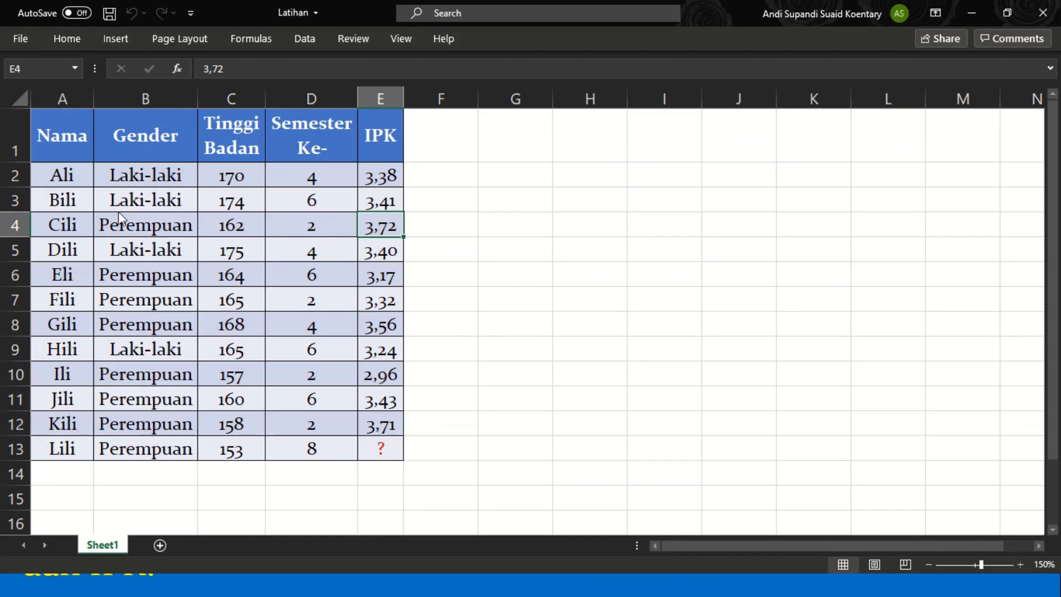
{"action": "key", "text": "alt+Tab"}
{"action": "type", "text": "semster"}
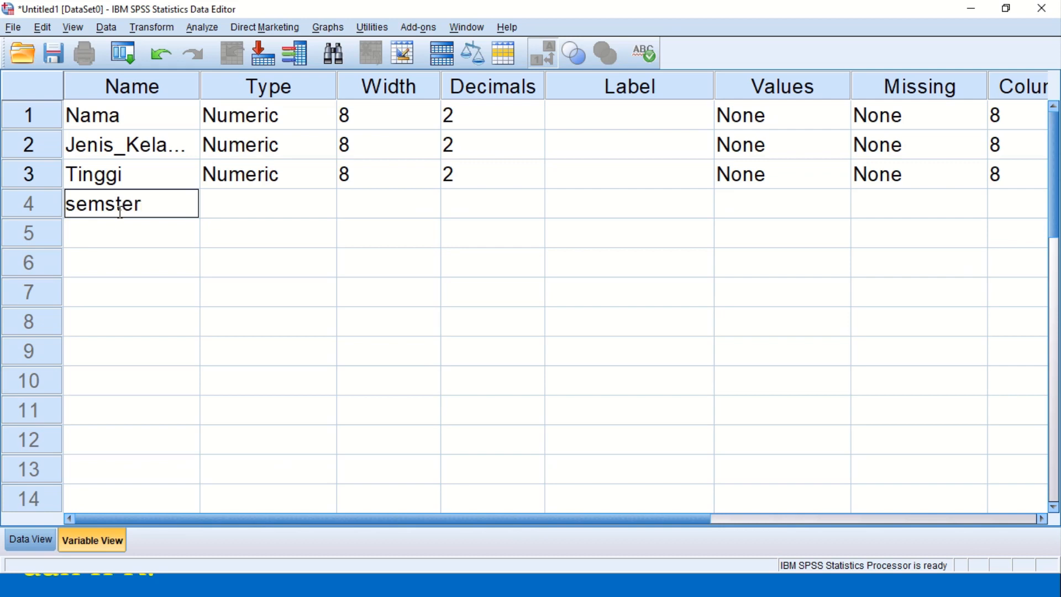
{"action": "left_click", "coordinate": [77, 207]}
{"action": "key", "text": "BackSpace"}
{"action": "type", "text": "S"}
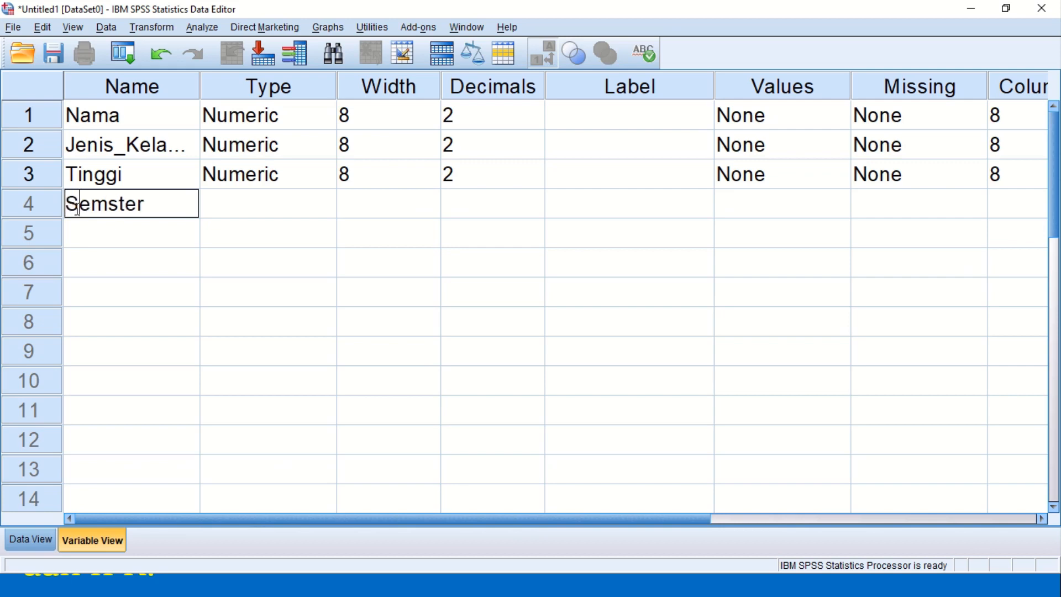
{"action": "left_click", "coordinate": [106, 207]}
{"action": "type", "text": "emester"}
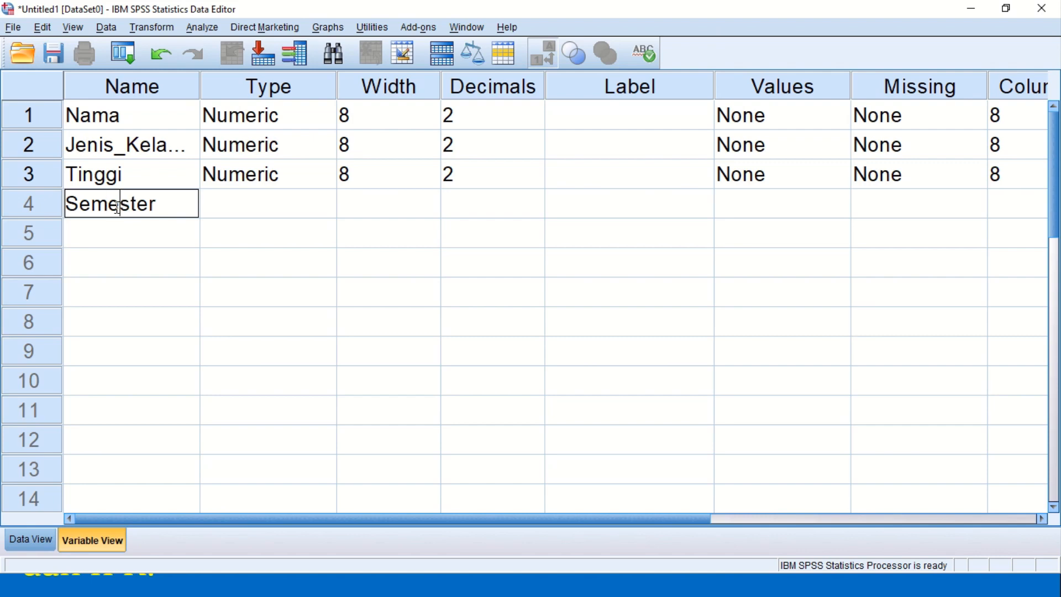
- Add a fifth variable named IPK
{"action": "left_click", "coordinate": [132, 239]}
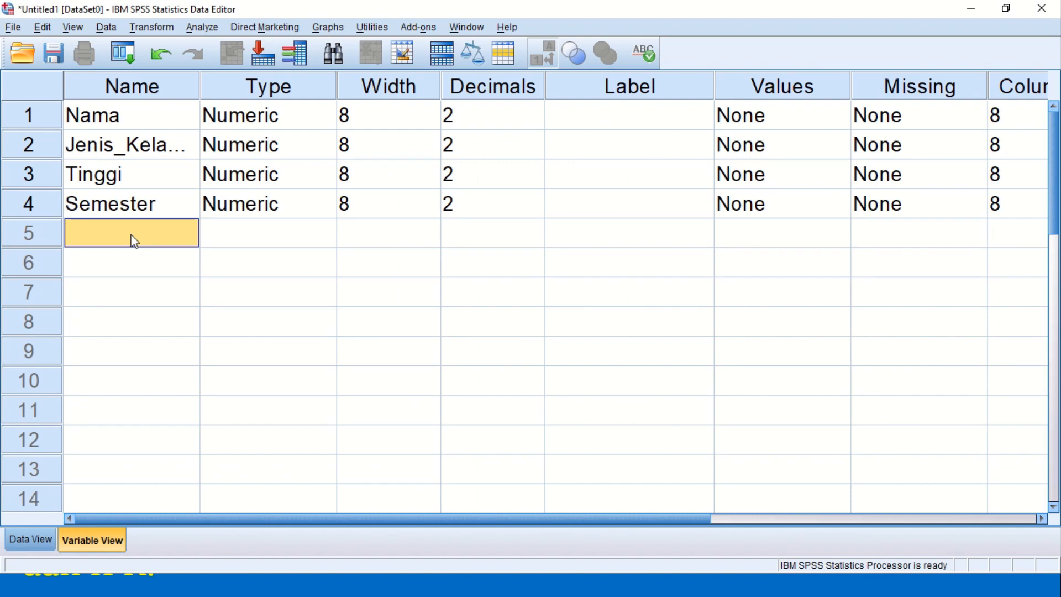
{"action": "type", "text": "IPL"}
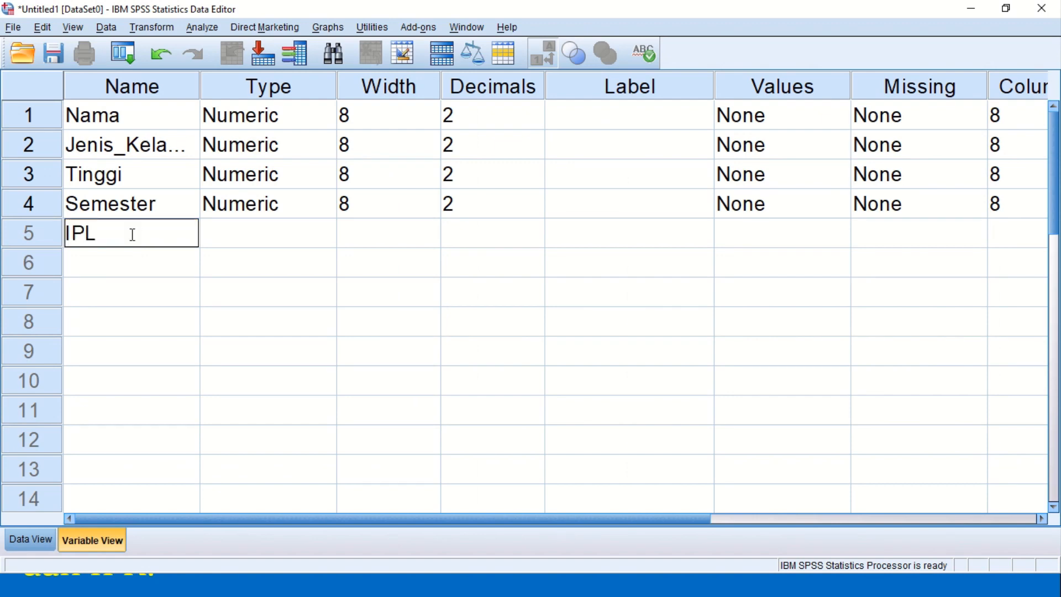
{"action": "key", "text": "BackSpace"}
{"action": "type", "text": "K"}
{"action": "key", "text": "Return"}
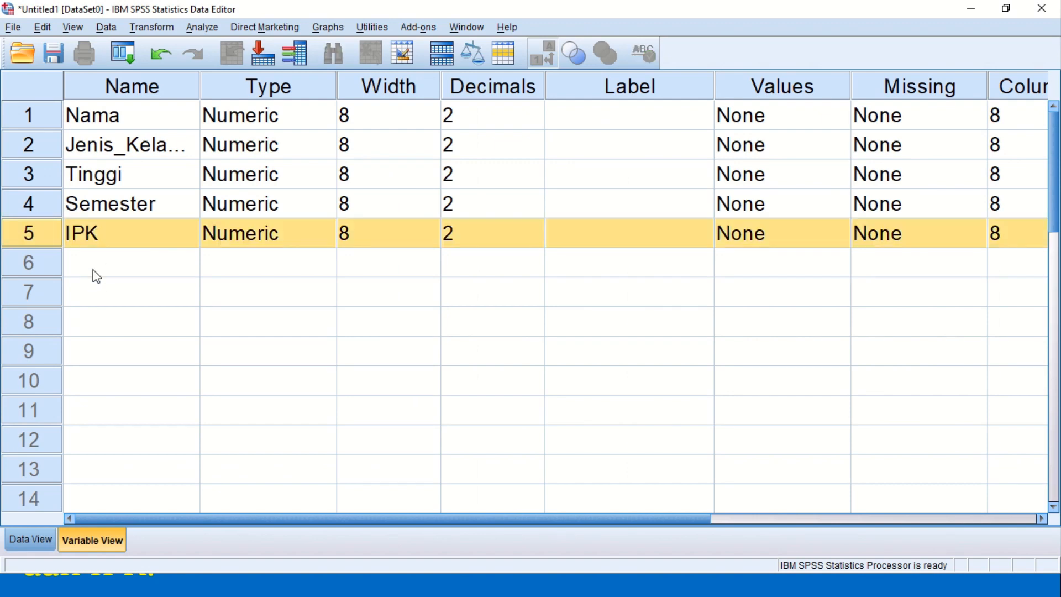
{"action": "left_click", "coordinate": [87, 178]}
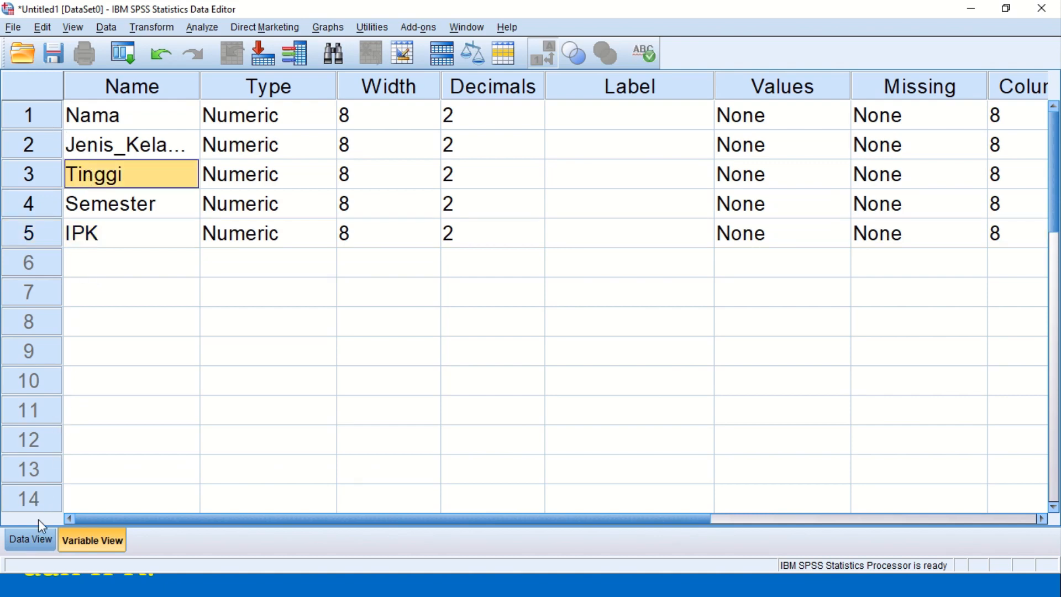
- Review the five variable names and check how they appear as columns in the data grid, returning to the variable definitions
{"action": "left_click", "coordinate": [121, 119]}
{"action": "left_click_drag", "start_coordinate": [121, 119], "coordinate": [113, 252]}
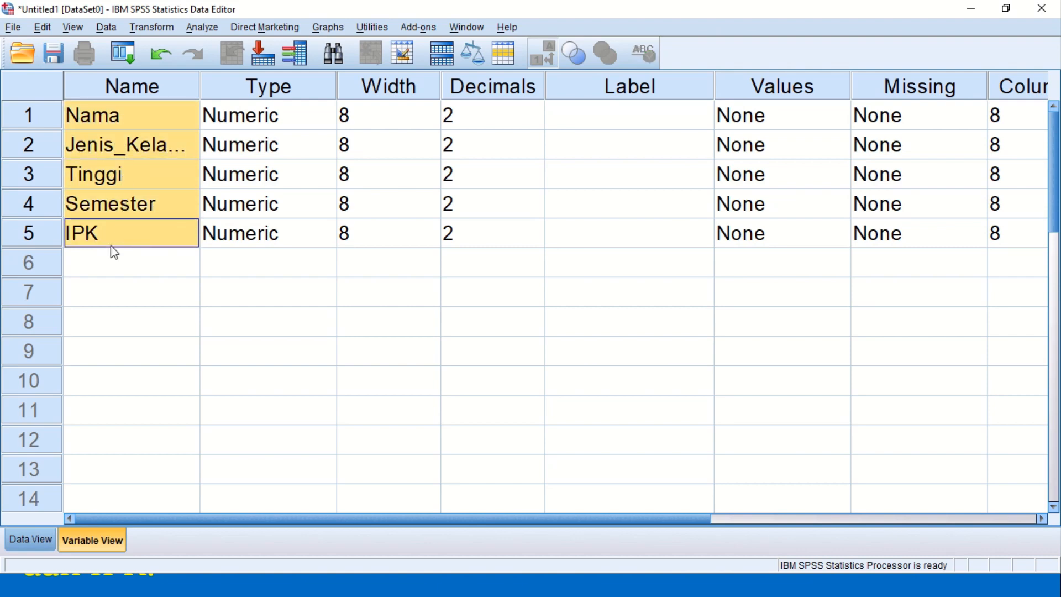
{"action": "left_click", "coordinate": [31, 540]}
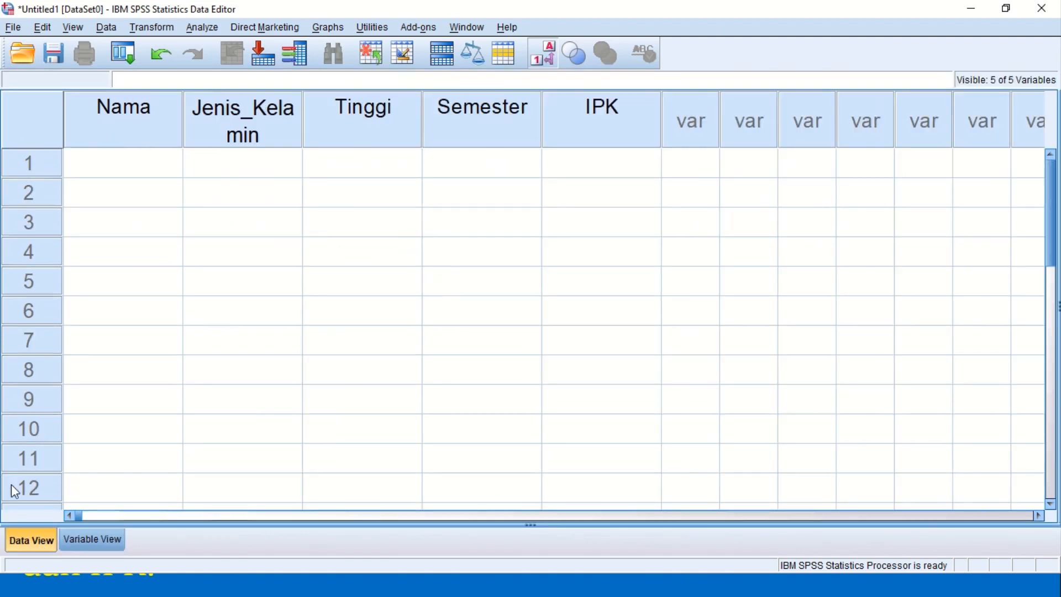
{"action": "left_click", "coordinate": [94, 539]}
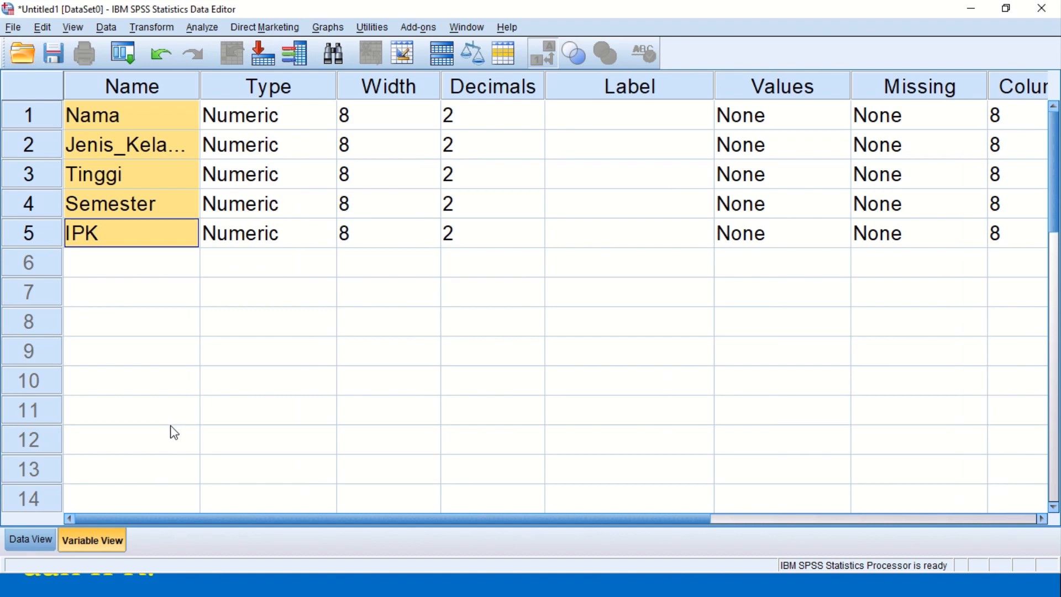
- Consult the Excel table again and advance the slide show to the explanation of the Type attribute
{"action": "key", "text": "alt+Tab"}
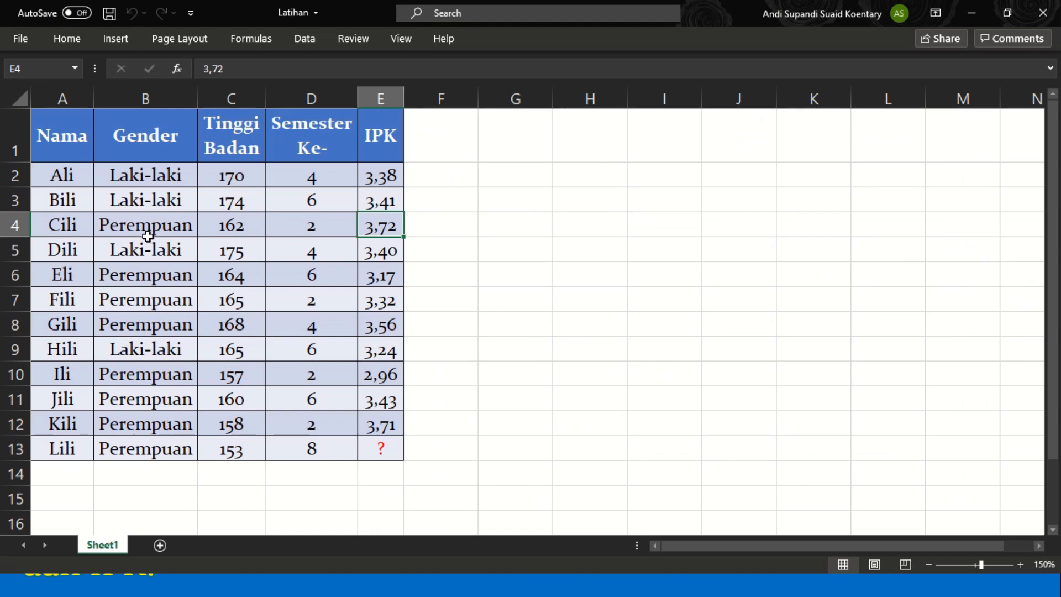
{"action": "key", "text": "alt+Tab"}
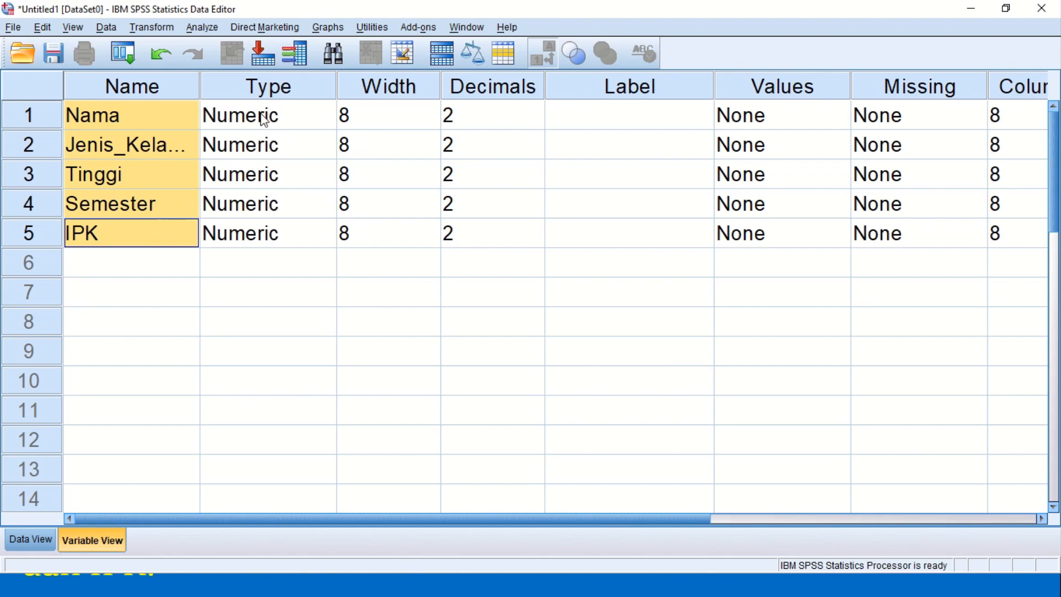
{"action": "key", "text": "alt+Tab"}
{"action": "key", "text": "Tab"}
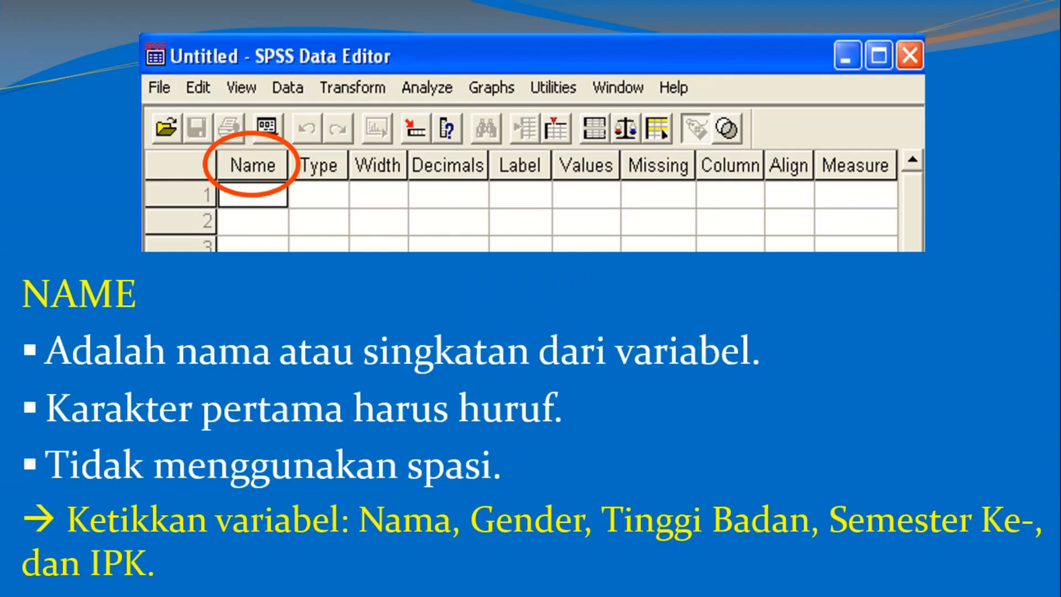
{"action": "key", "text": "Right"}
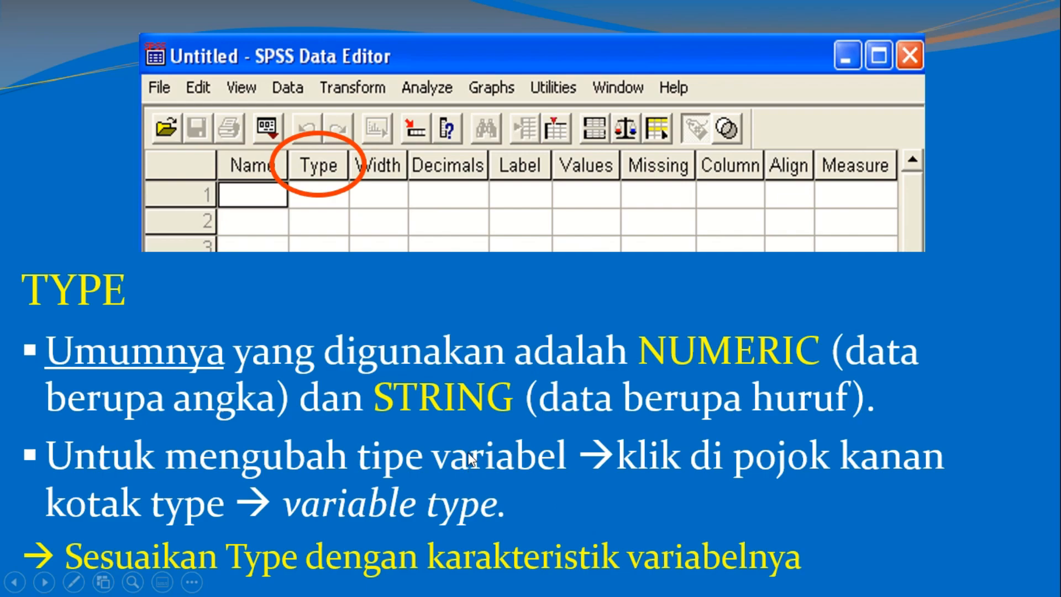
- Switch back to SPSS and change the Nama variable's type to String
{"action": "key", "text": "alt+Tab"}
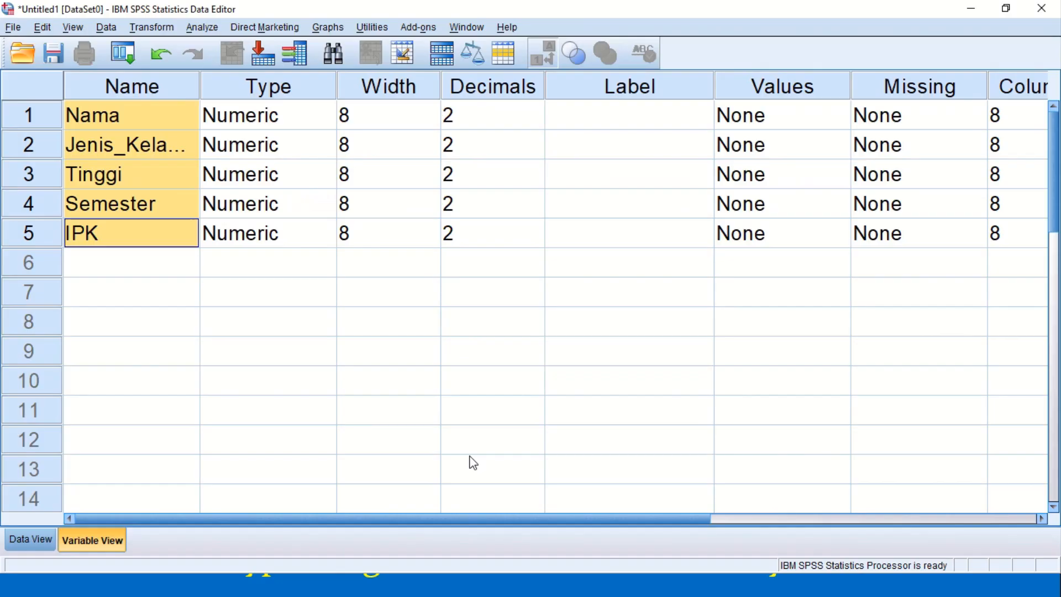
{"action": "left_click", "coordinate": [280, 127]}
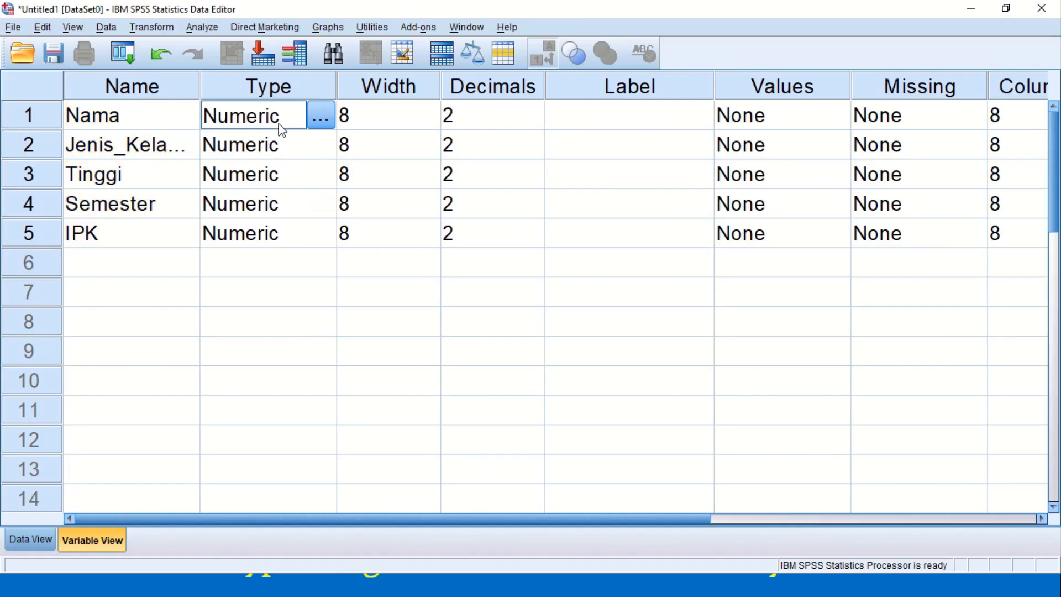
{"action": "left_click", "coordinate": [322, 124]}
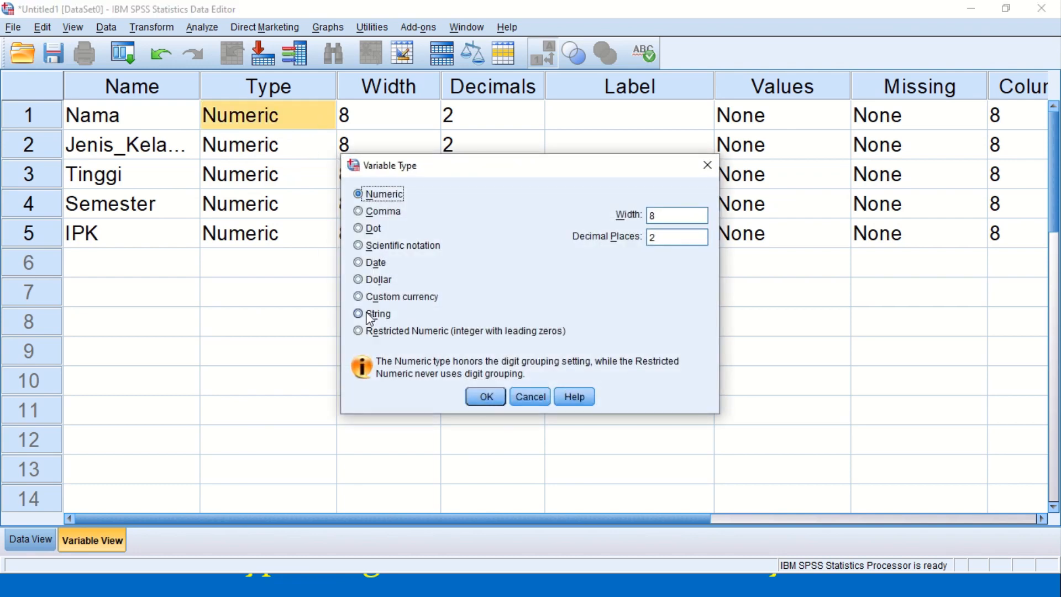
{"action": "left_click", "coordinate": [371, 313]}
{"action": "left_click", "coordinate": [478, 393]}
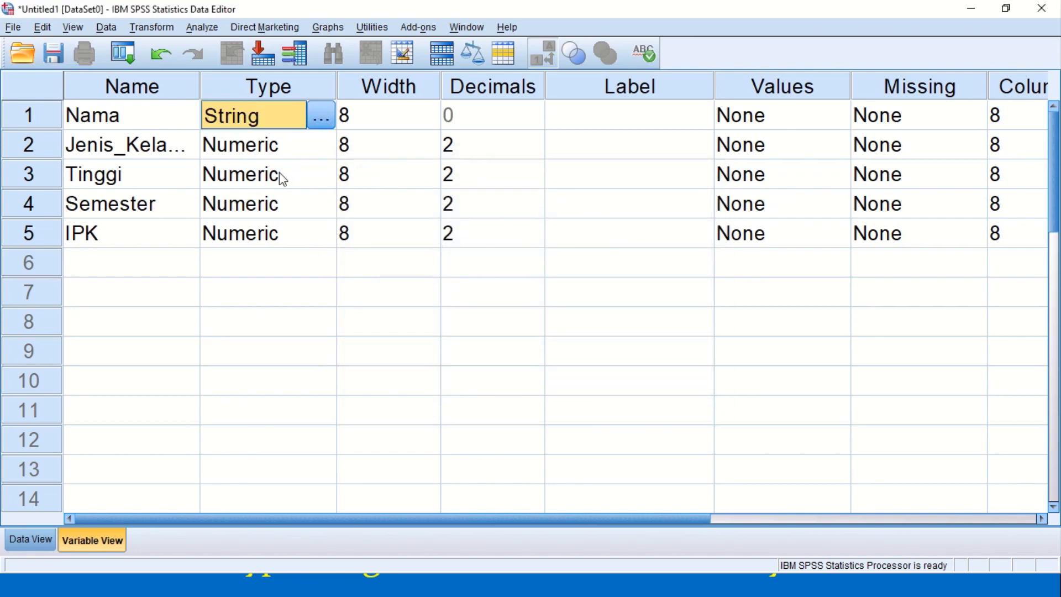
- Change the Jenis_Kelamin variable's type to String
{"action": "left_click", "coordinate": [149, 143]}
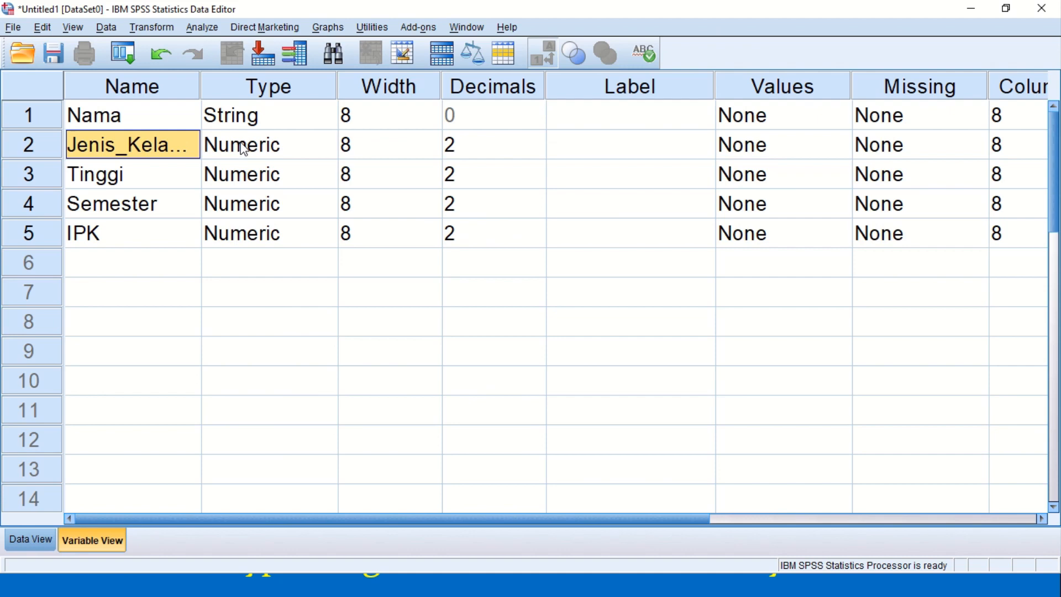
{"action": "left_click", "coordinate": [306, 151]}
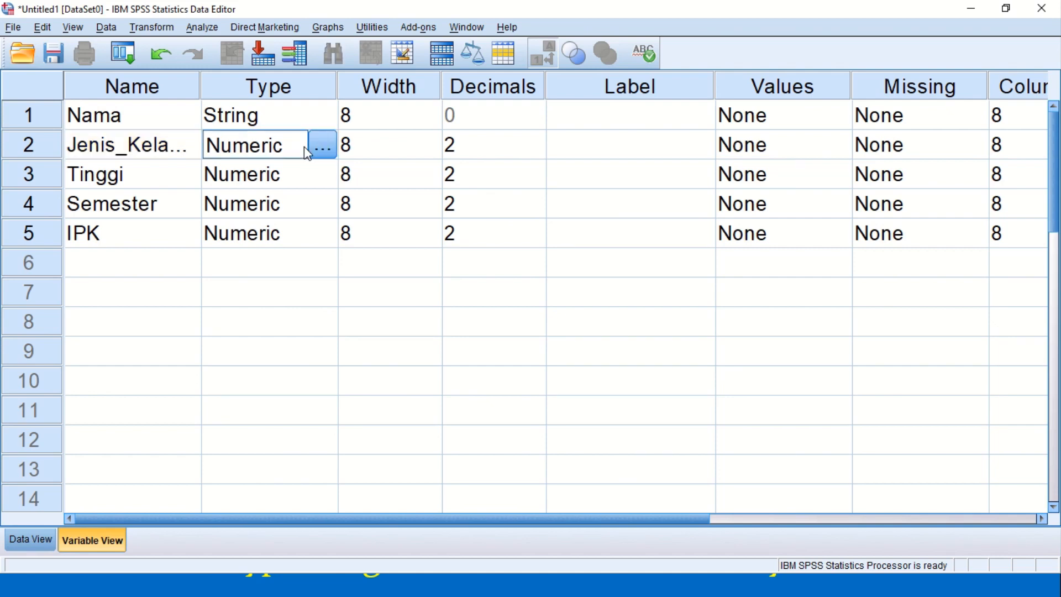
{"action": "left_click", "coordinate": [321, 146]}
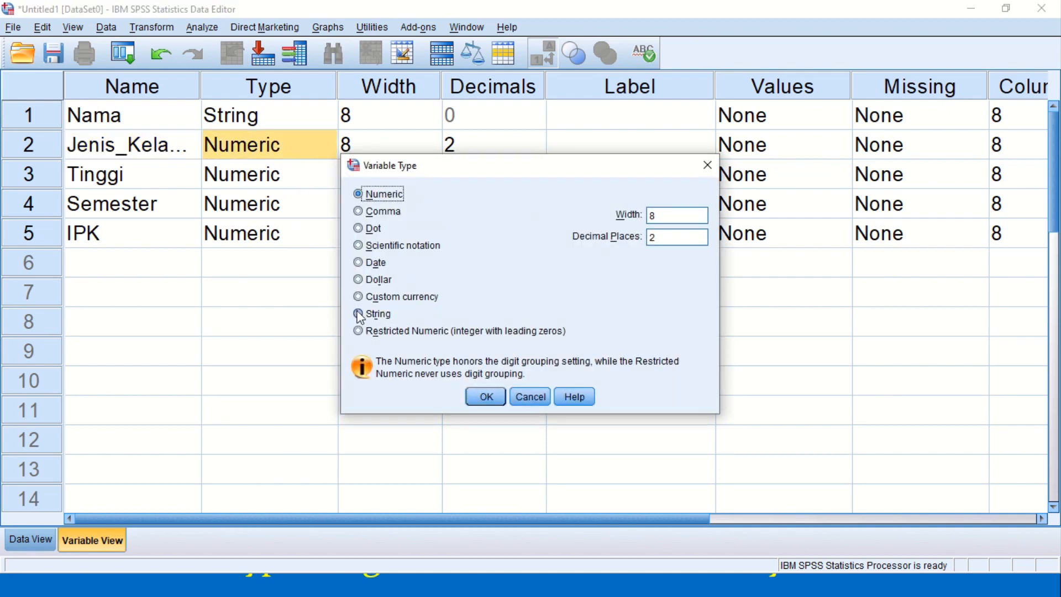
{"action": "left_click", "coordinate": [358, 313]}
{"action": "left_click", "coordinate": [486, 397]}
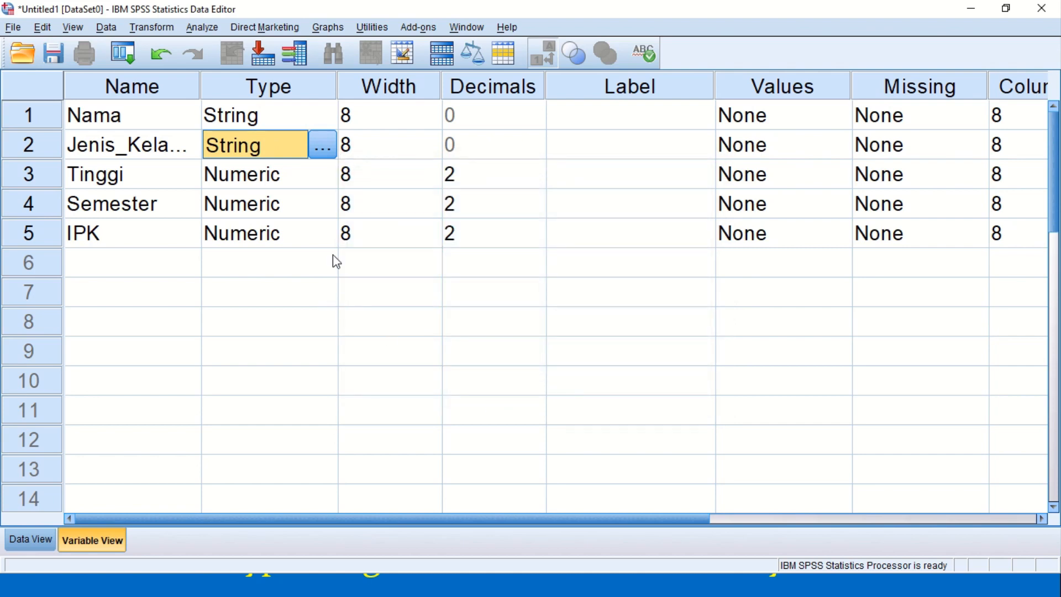
- Check the types of the Tinggi, Semester and IPK variables
{"action": "left_click", "coordinate": [250, 178]}
{"action": "left_click", "coordinate": [237, 210]}
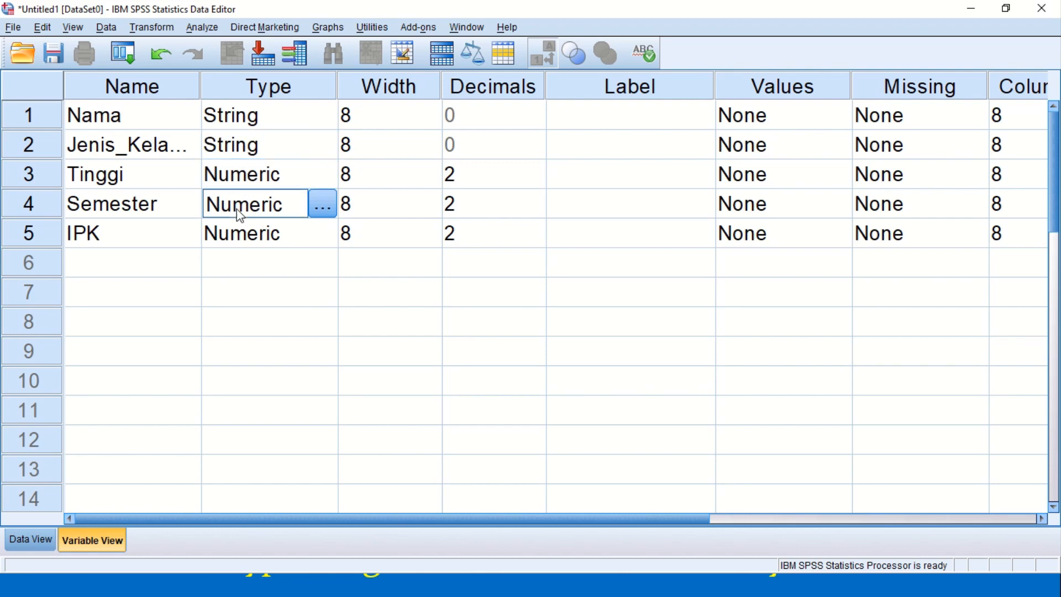
{"action": "left_click", "coordinate": [233, 235]}
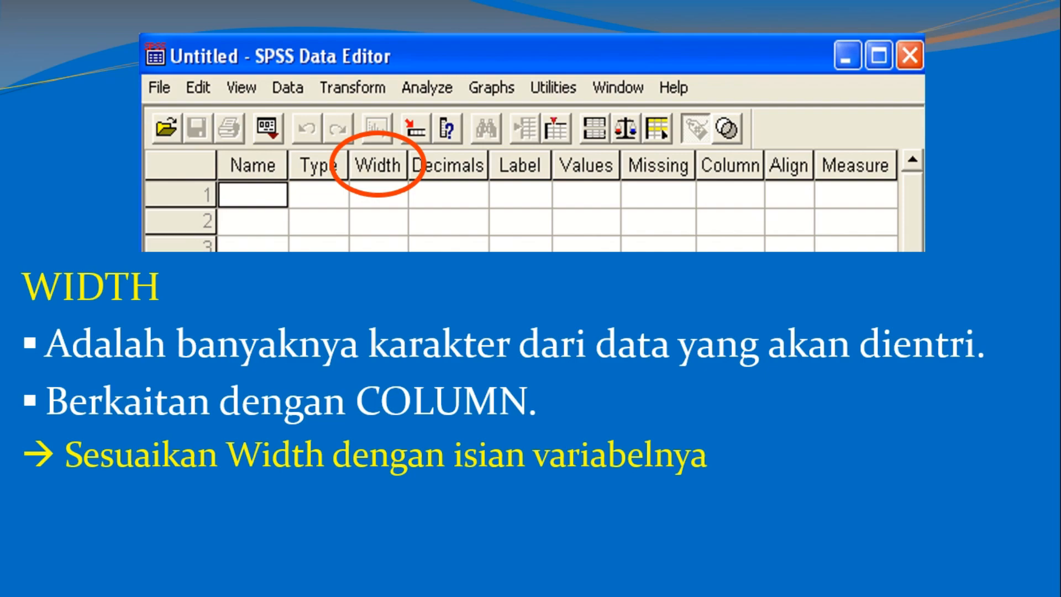
- Consult the Excel table and the Width slide for the length of the entries, and return to SPSS
{"action": "key", "text": "alt+Tab"}
{"action": "key", "text": "alt+Tab"}
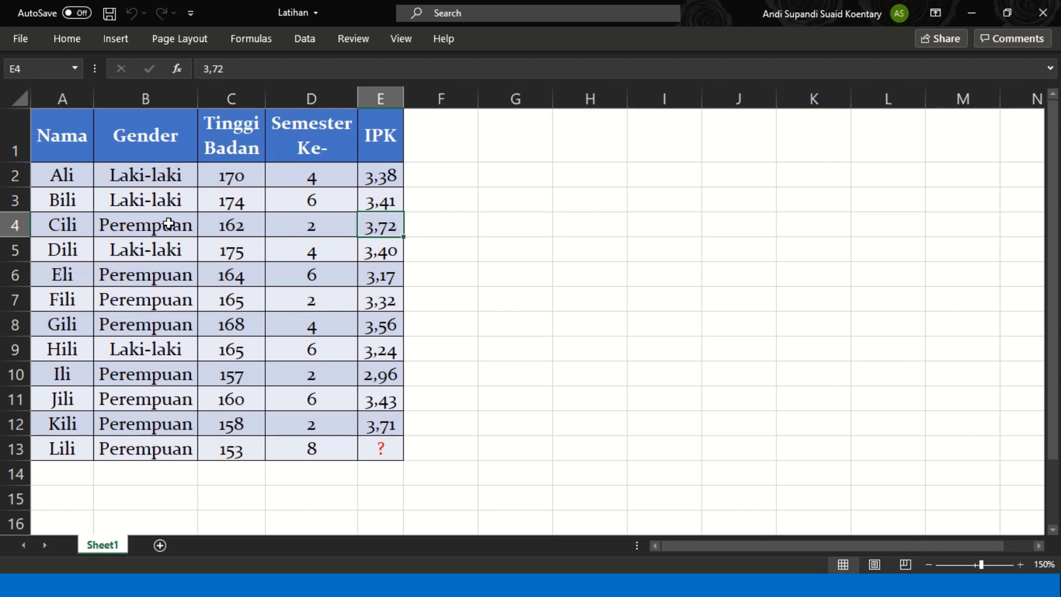
{"action": "key", "text": "alt+Tab"}
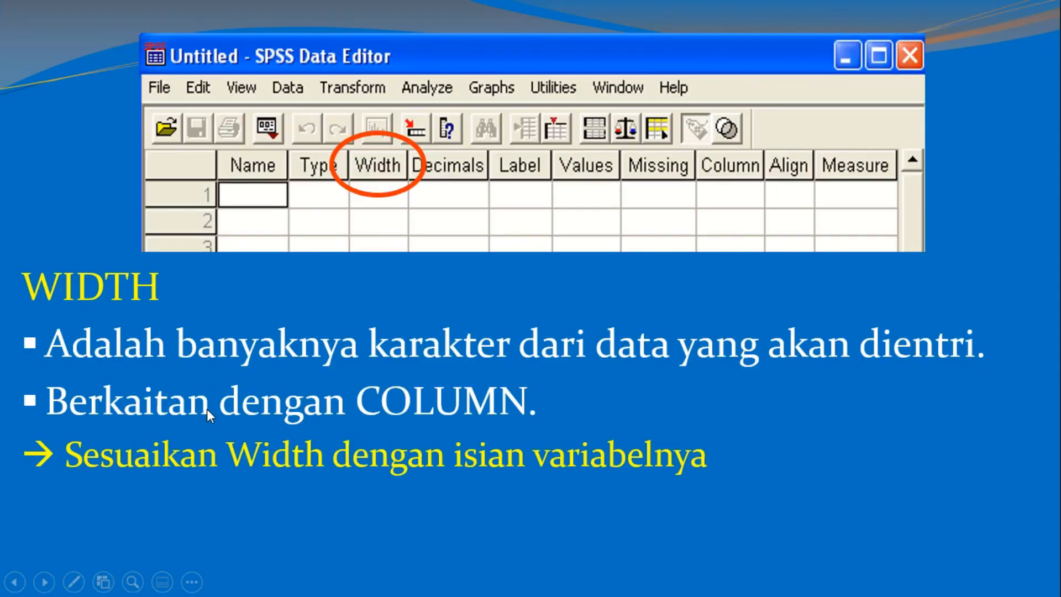
{"action": "key", "text": "alt+Tab"}
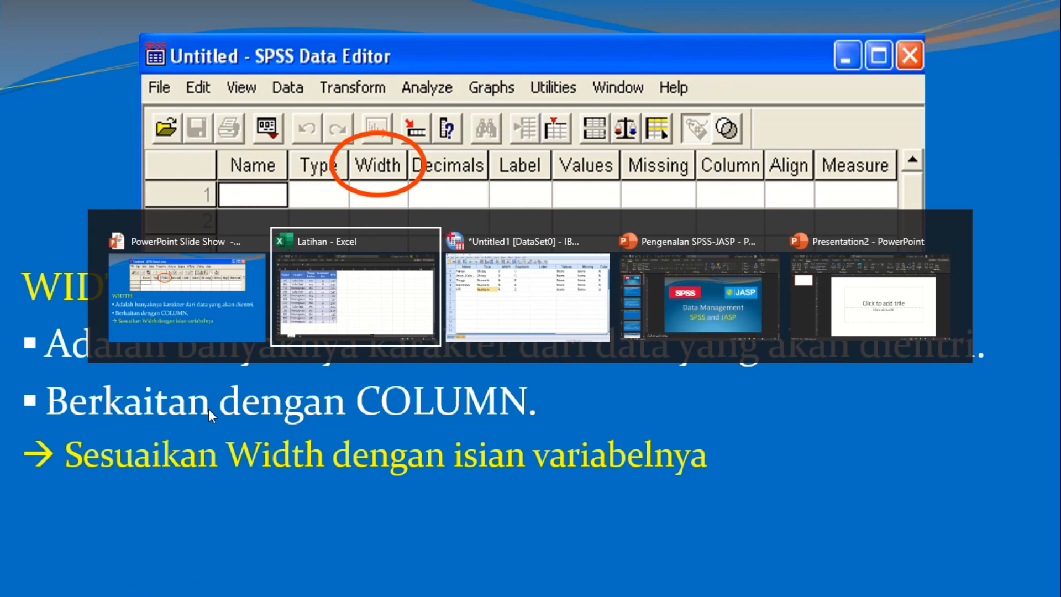
{"action": "key", "text": "alt+Tab"}
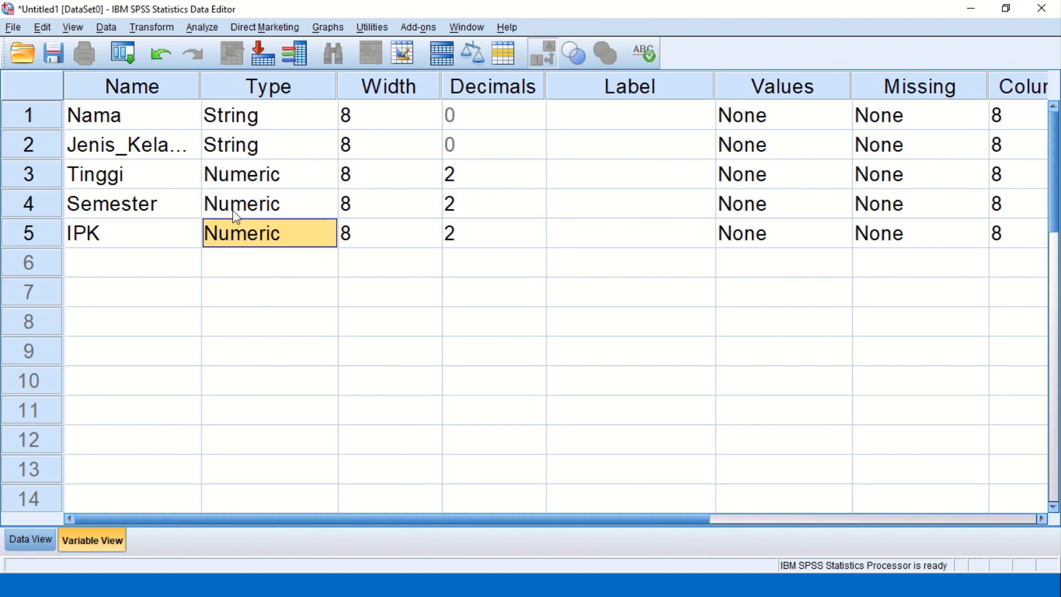
- Enter the first student's name in row 1 of the data grid and try to enter Laki-laki under Jenis_Kelamin
{"action": "left_click", "coordinate": [143, 154]}
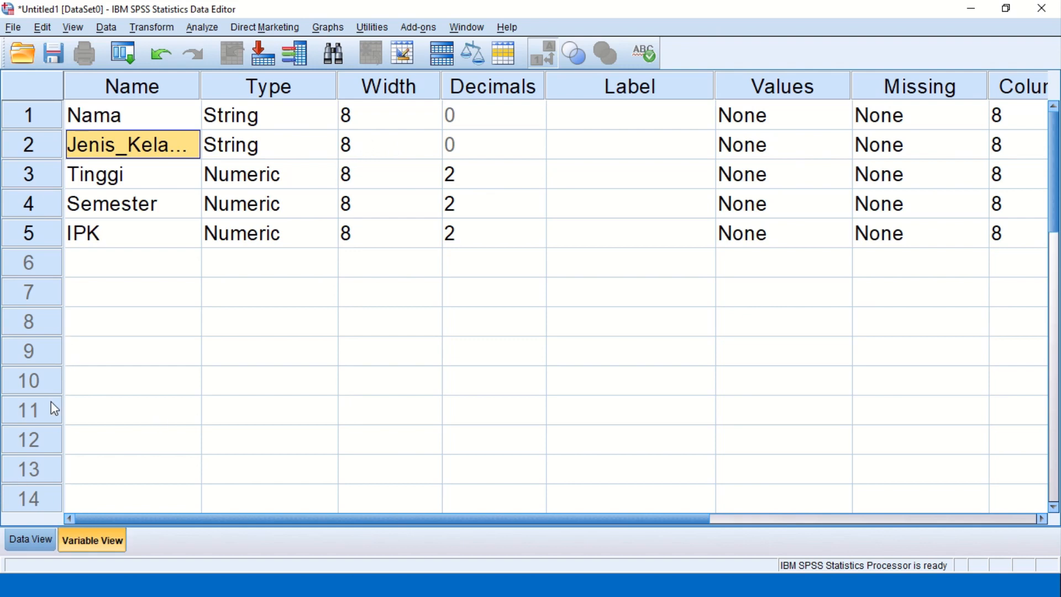
{"action": "left_click", "coordinate": [19, 533]}
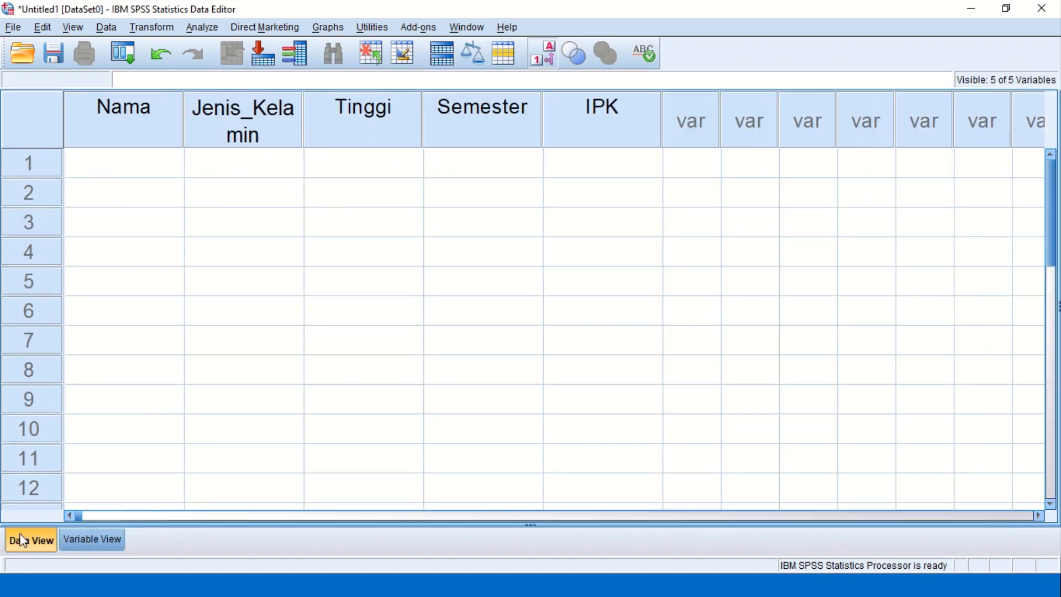
{"action": "left_click", "coordinate": [106, 161]}
{"action": "type", "text": "Ali"}
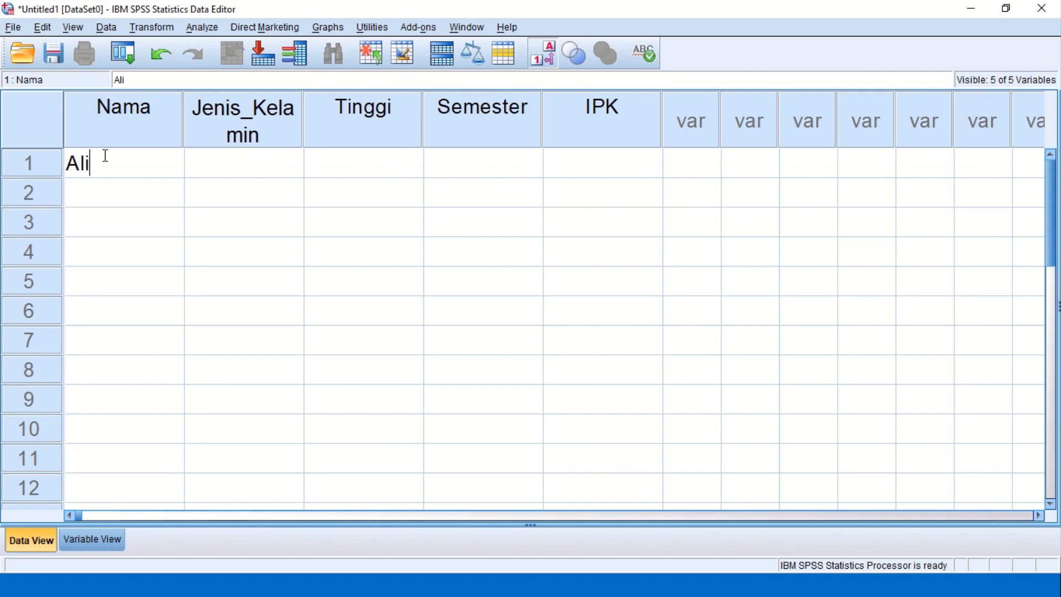
{"action": "left_click", "coordinate": [251, 168]}
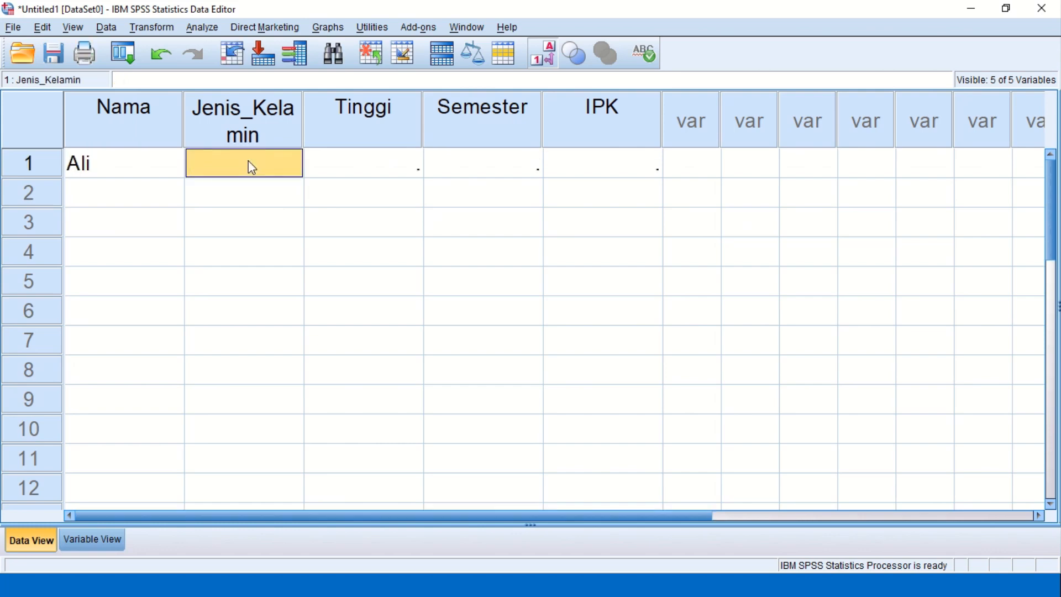
{"action": "type", "text": "Laki-"}
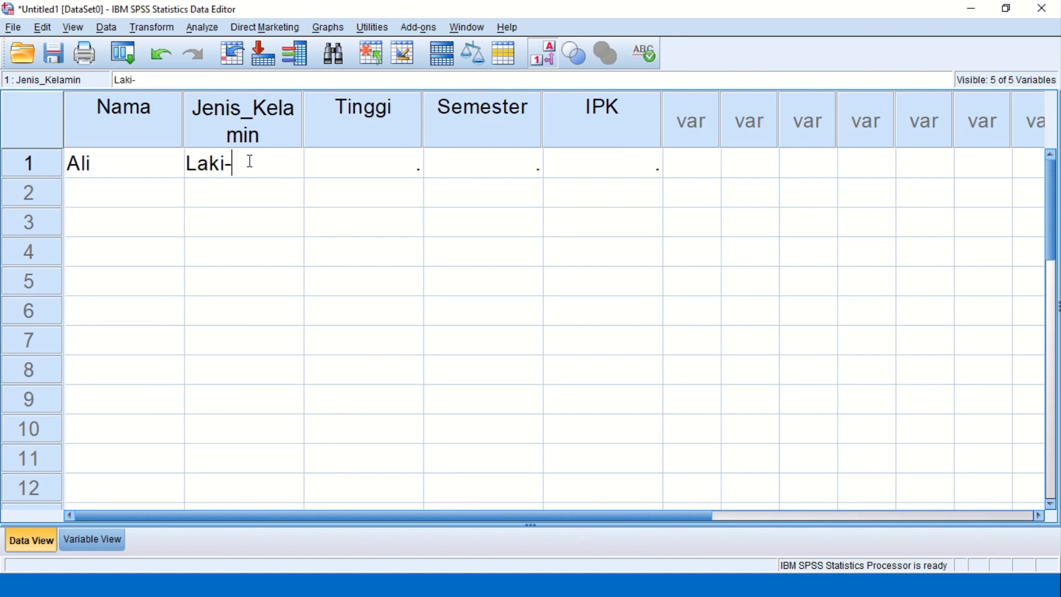
{"action": "type", "text": "lak"}
{"action": "key", "text": "Home"}
- Increase the width of the Jenis_Kelamin variable to 10 characters
{"action": "left_click", "coordinate": [82, 532]}
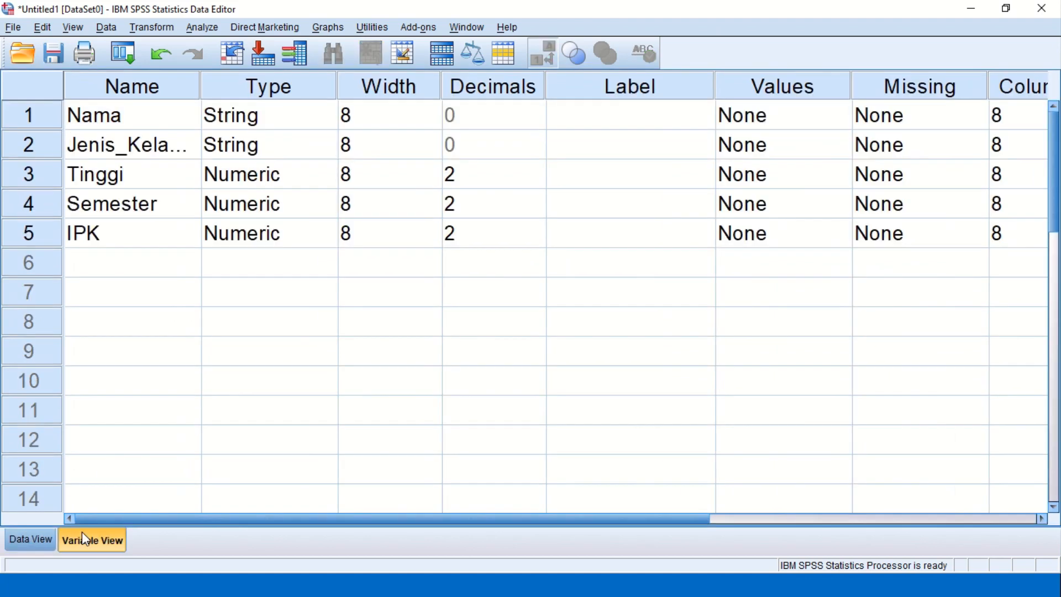
{"action": "double_click", "coordinate": [435, 138]}
{"action": "left_click", "coordinate": [435, 138]}
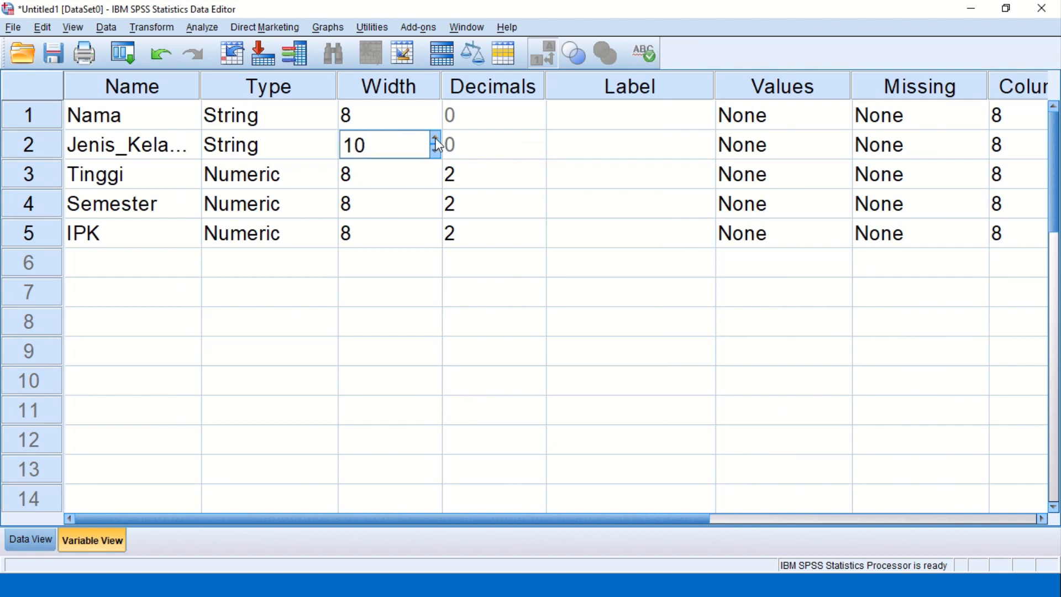
- Complete the first student's Jenis_Kelamin entry in the data grid as Laki-laki
{"action": "left_click", "coordinate": [30, 539]}
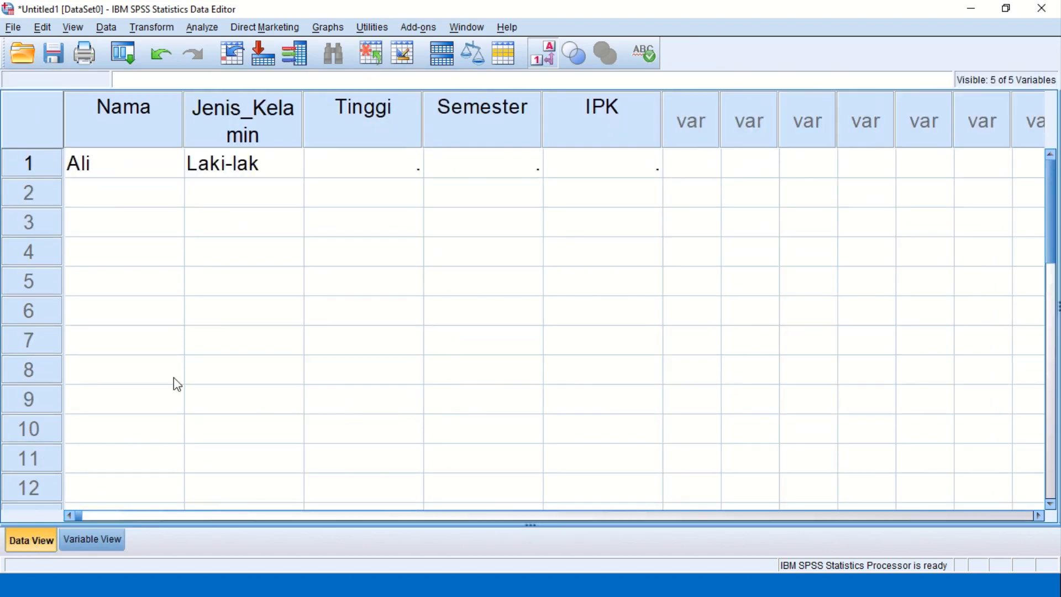
{"action": "double_click", "coordinate": [279, 165]}
{"action": "type", "text": "ii"}
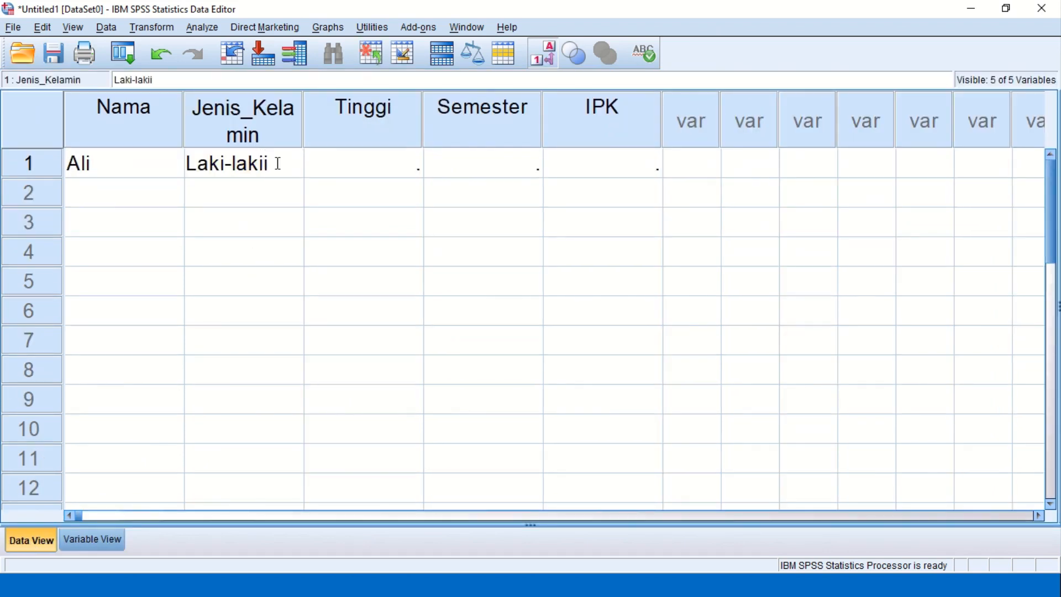
{"action": "key", "text": "BackSpace"}
{"action": "left_click", "coordinate": [243, 193]}
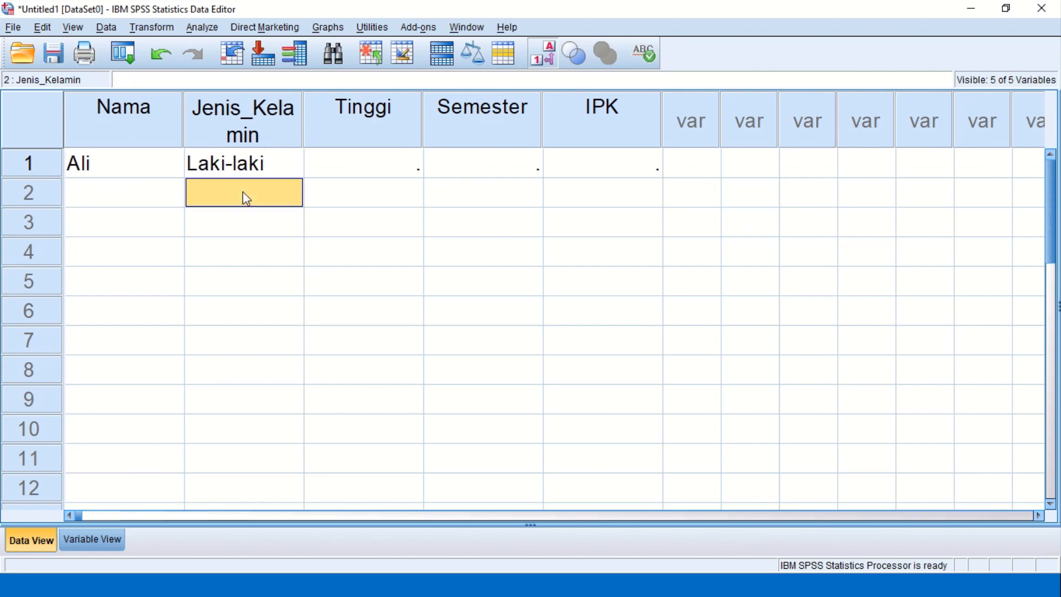
- Examine the Tinggi Badan, Semester Ke- and IPK entries in the Excel table, and return to the variable definitions in SPSS
{"action": "key", "text": "alt+Tab"}
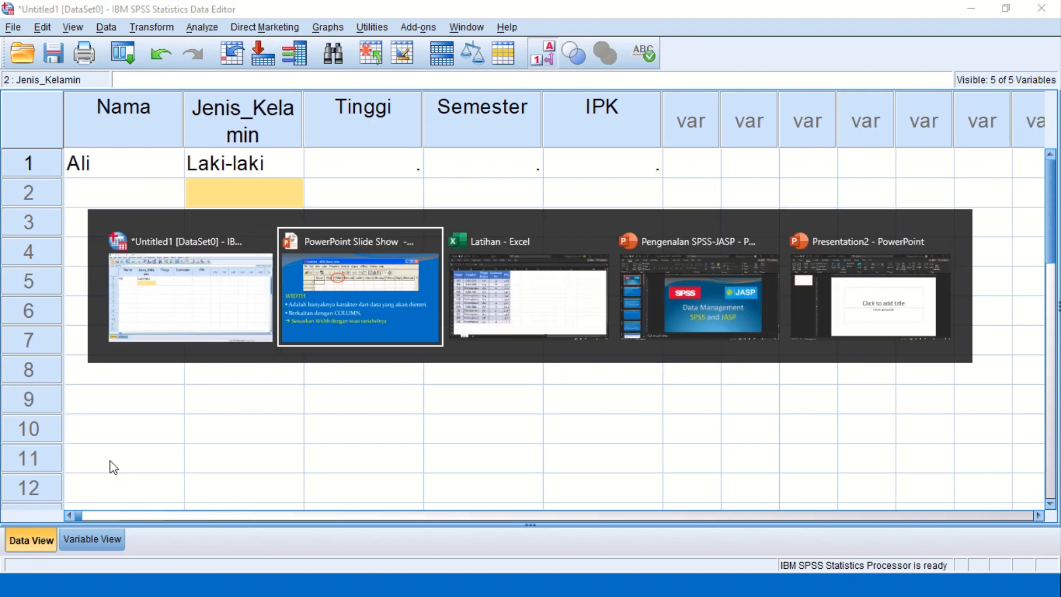
{"action": "key", "text": "alt+Tab"}
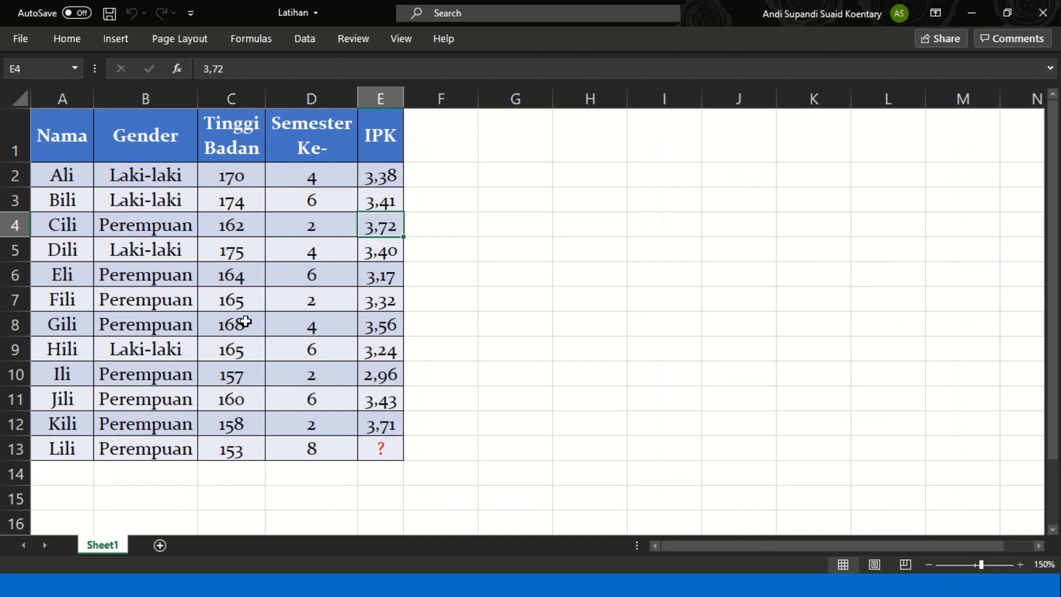
{"action": "left_click_drag", "start_coordinate": [231, 176], "coordinate": [246, 450]}
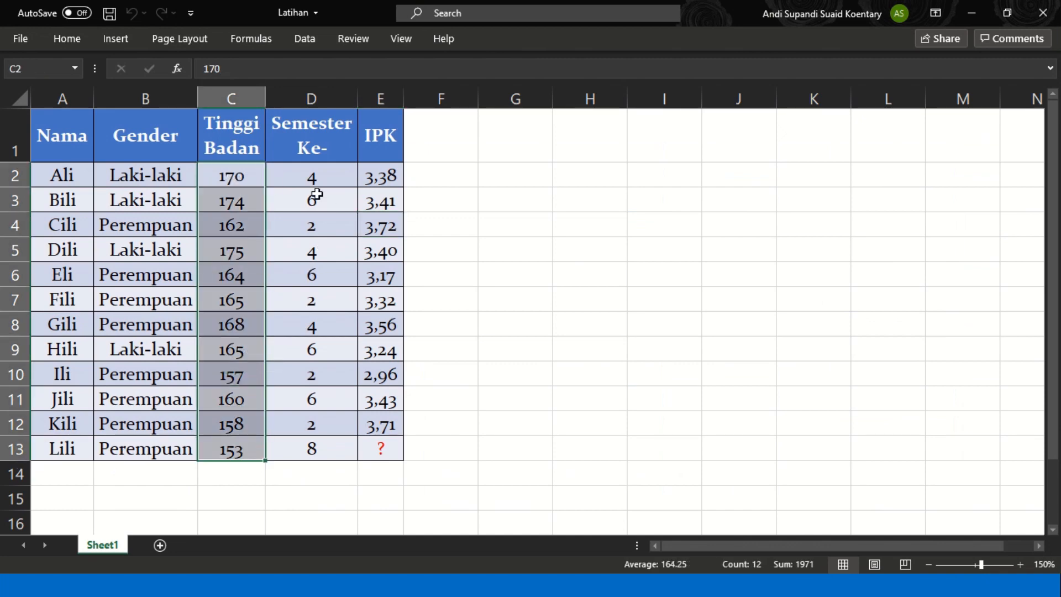
{"action": "left_click_drag", "start_coordinate": [305, 175], "coordinate": [315, 445]}
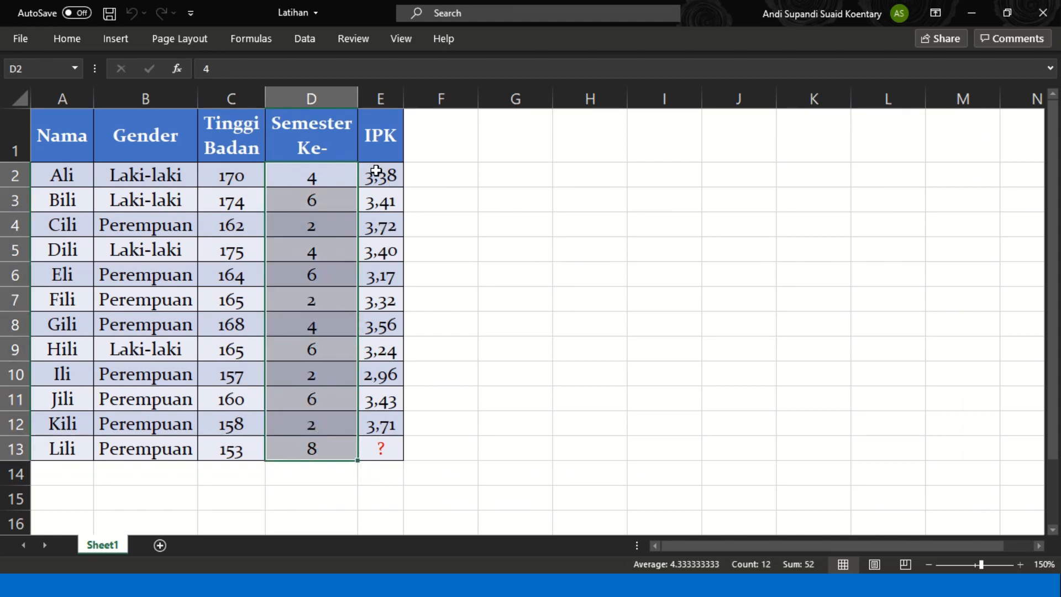
{"action": "left_click_drag", "start_coordinate": [375, 176], "coordinate": [381, 442]}
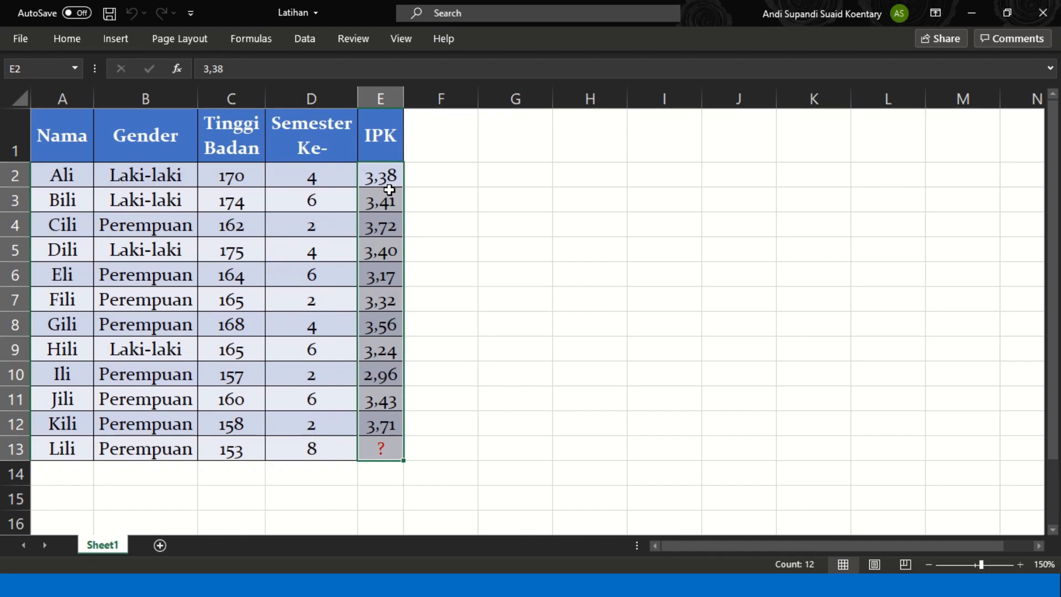
{"action": "key", "text": "alt+Tab"}
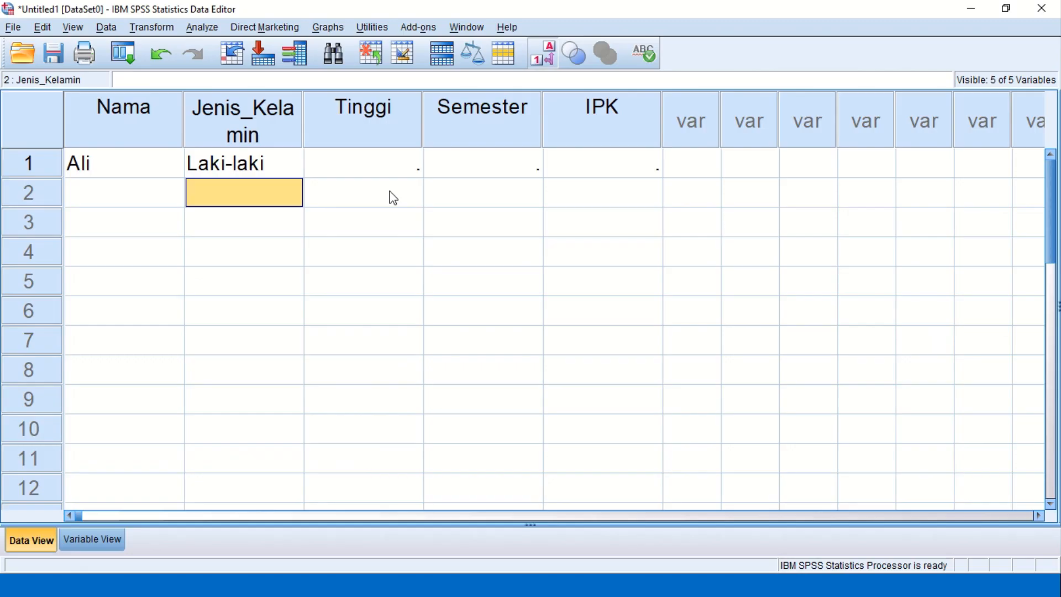
{"action": "left_click", "coordinate": [91, 540]}
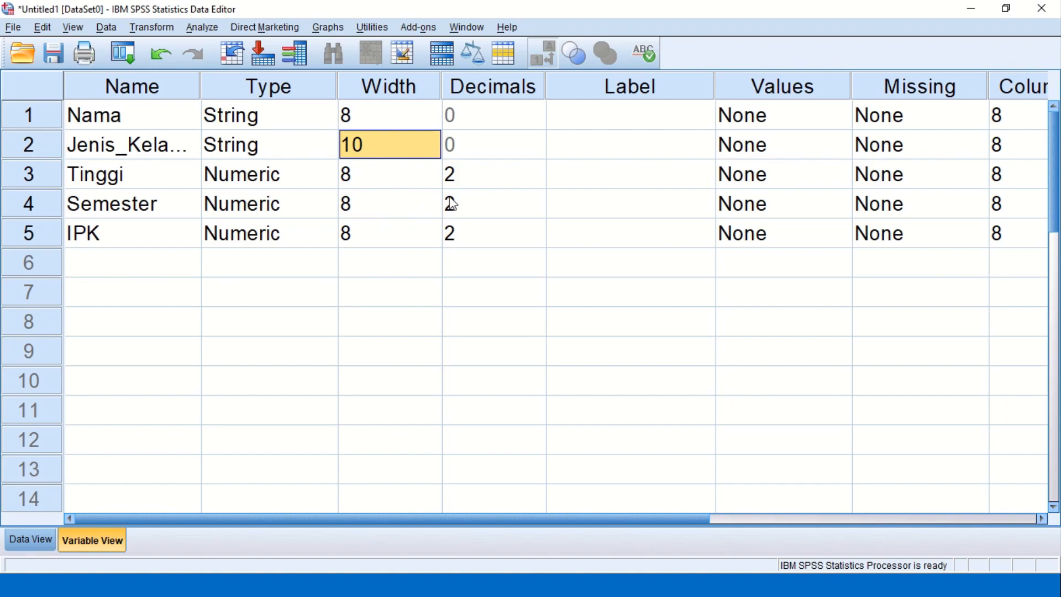
- Switch to the PowerPoint slide show and consult the slide explaining Decimals
{"action": "key", "text": "alt+Tab"}
{"action": "key", "text": "alt+Tab"}
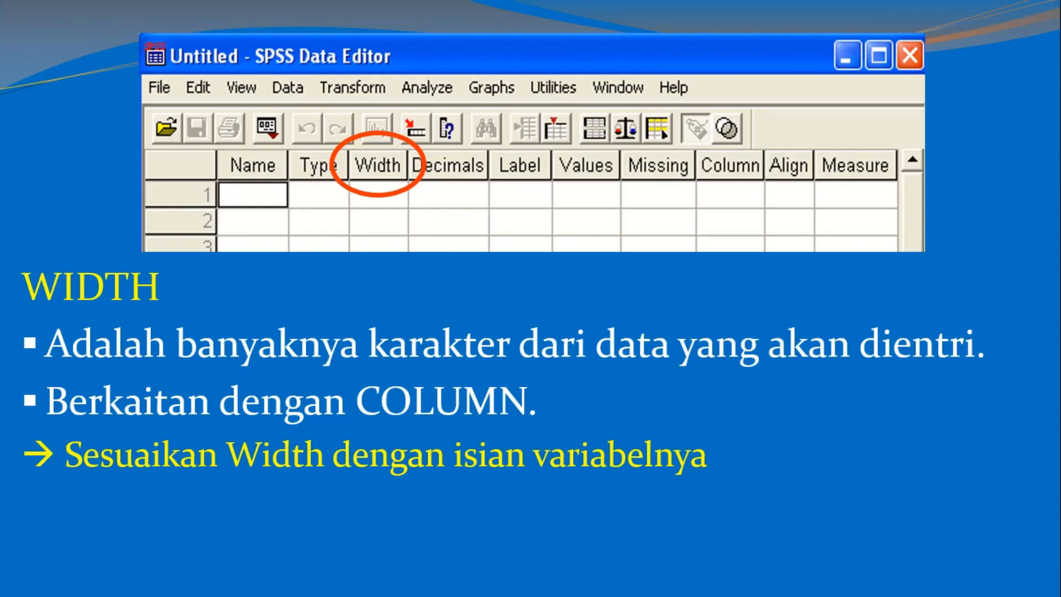
{"action": "key", "text": "Right"}
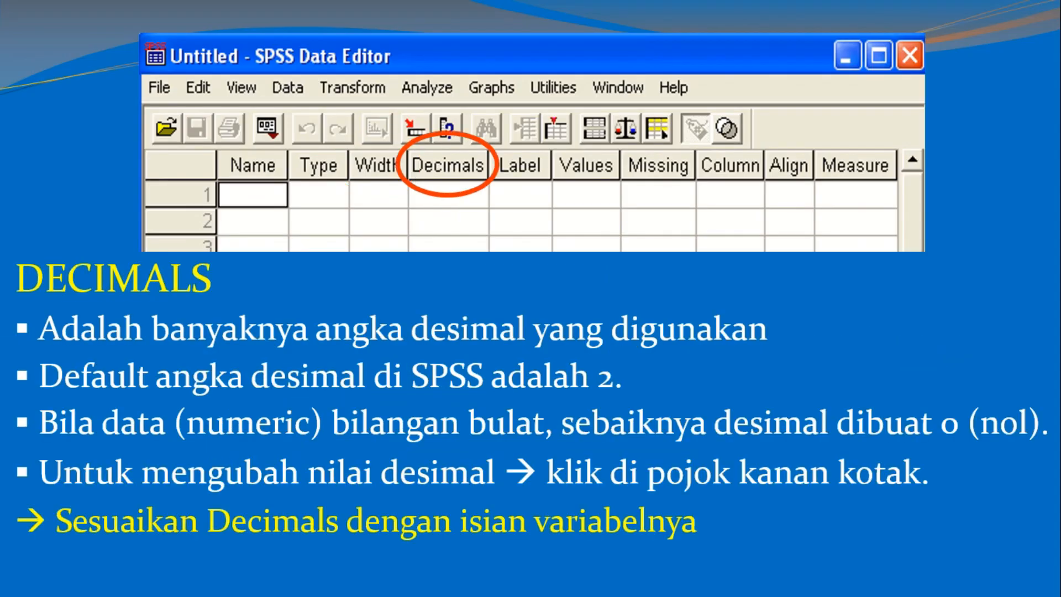
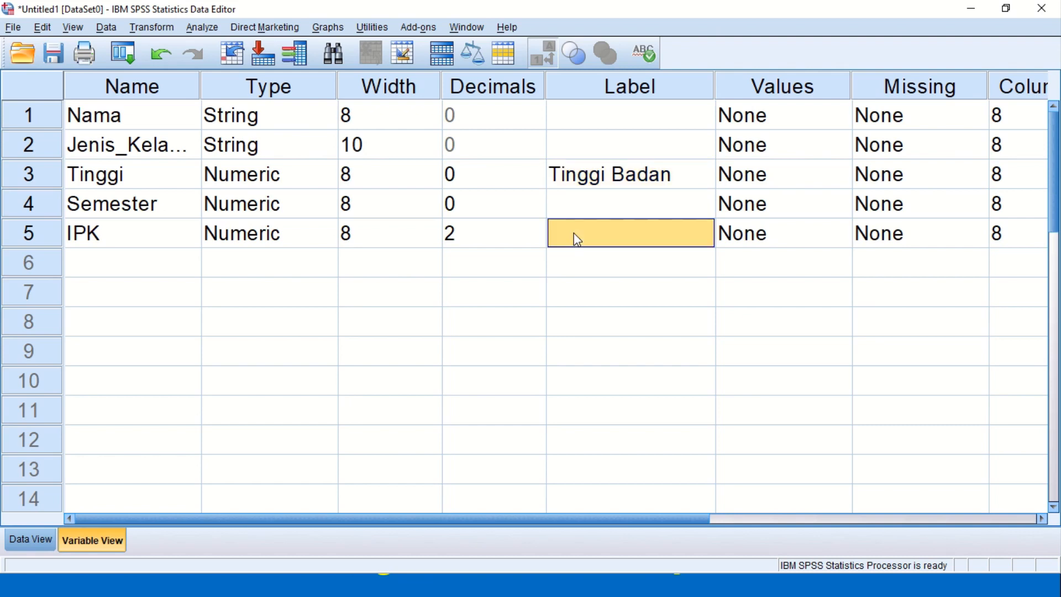
- Label the IPK variable as Prestasi Akademis
{"action": "type", "text": "Preat"}
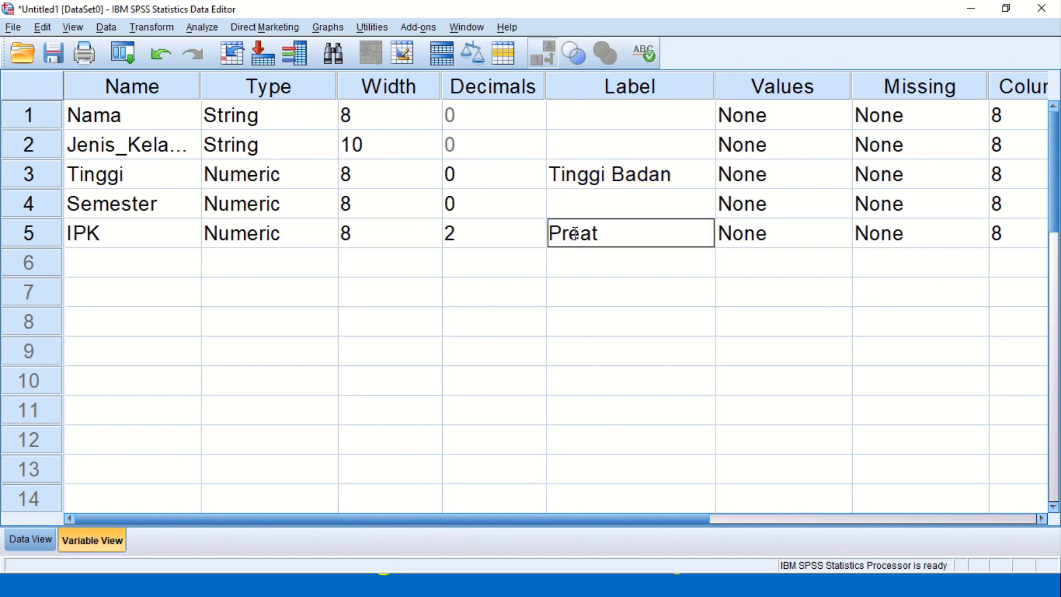
{"action": "key", "text": "BackSpace"}
{"action": "key", "text": "BackSpace"}
{"action": "type", "text": "stasi A"}
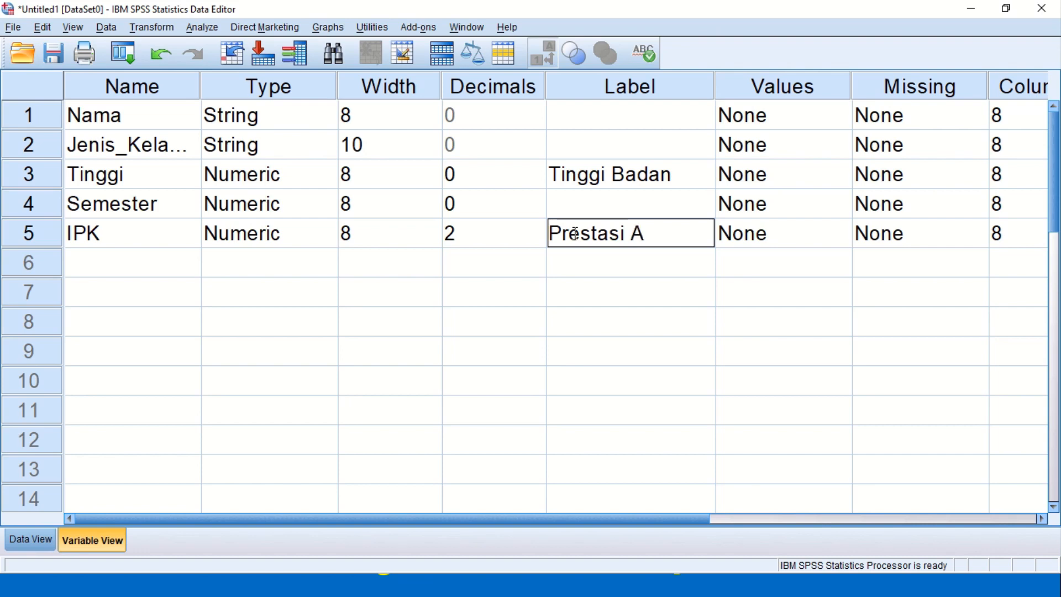
{"action": "type", "text": "kademis"}
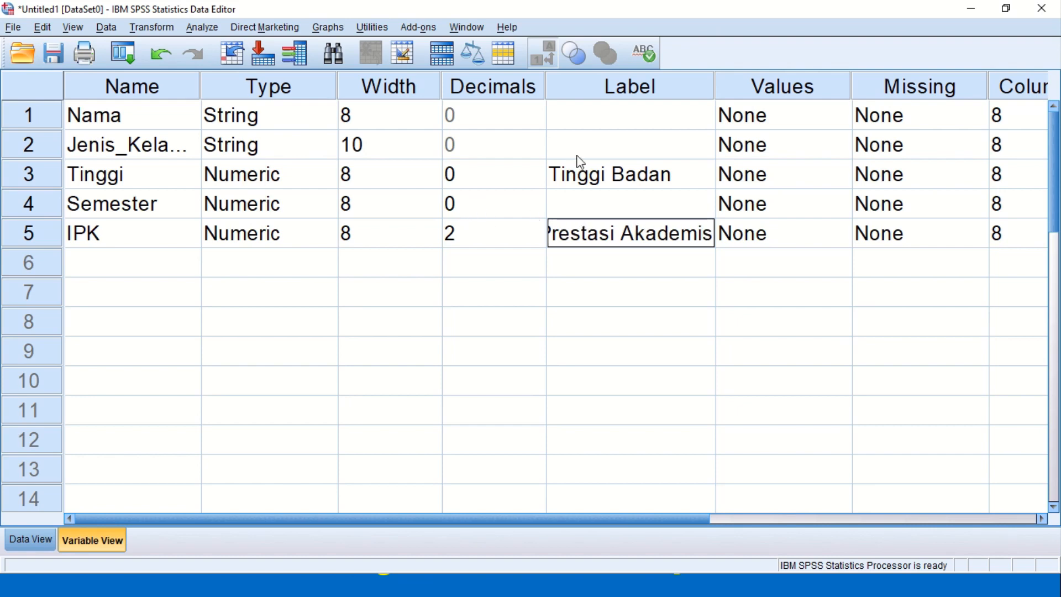
{"action": "left_click", "coordinate": [579, 117]}
- Label the Jenis_Kelamin variable as Jenis Kelamin
{"action": "left_click", "coordinate": [113, 89]}
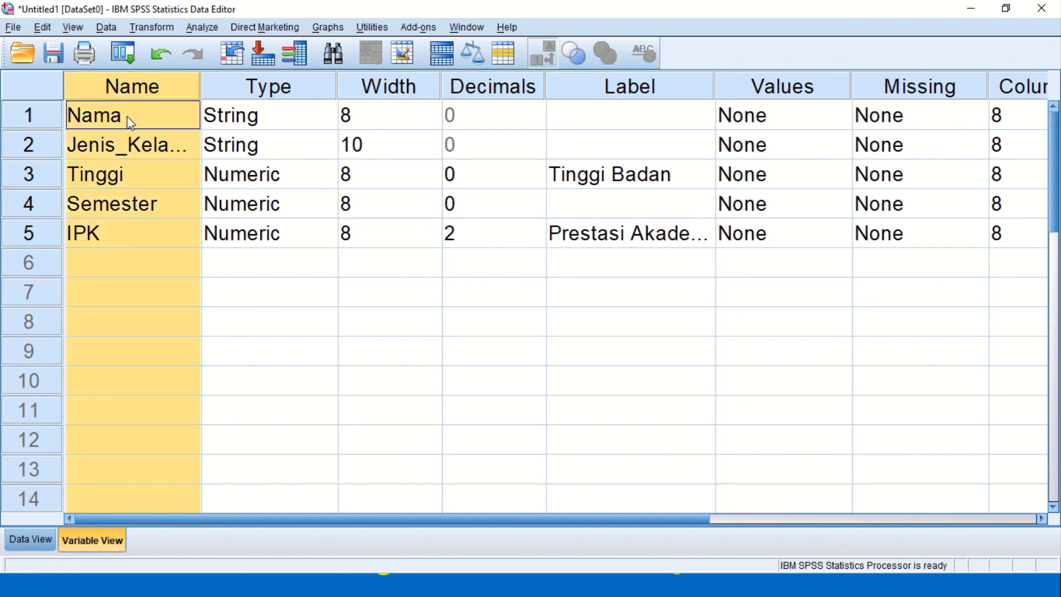
{"action": "left_click", "coordinate": [177, 152]}
{"action": "left_click", "coordinate": [564, 152]}
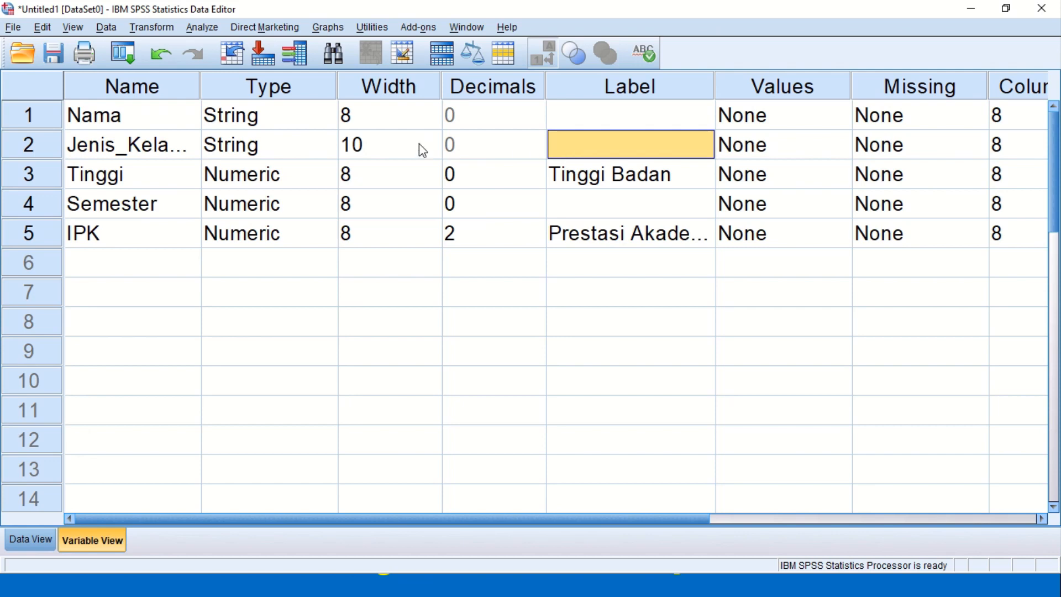
{"action": "left_click", "coordinate": [133, 159]}
{"action": "left_click", "coordinate": [580, 157]}
{"action": "type", "text": "Jenis K"}
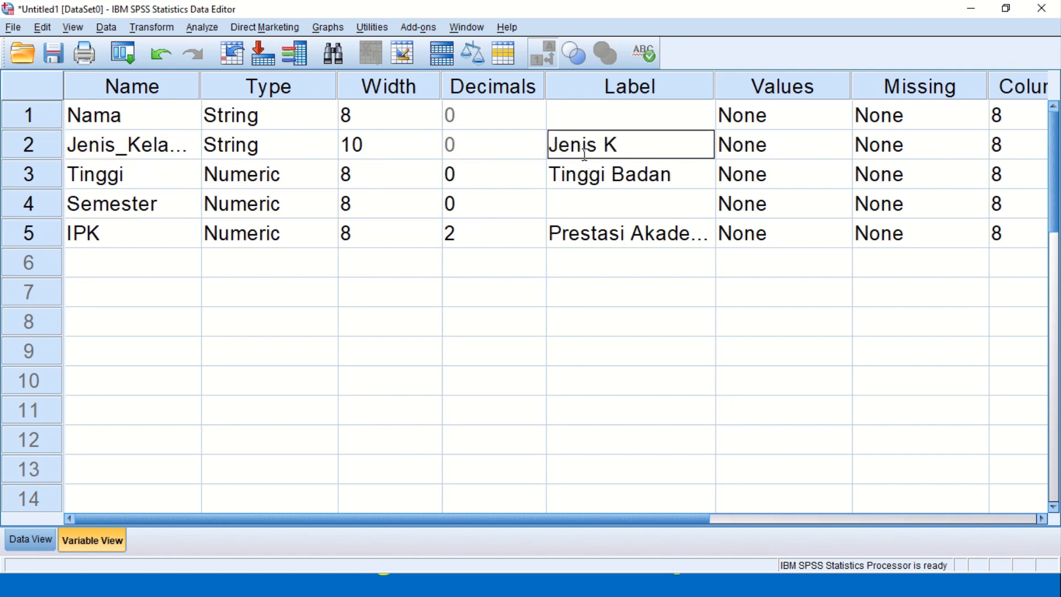
{"action": "type", "text": "elamin"}
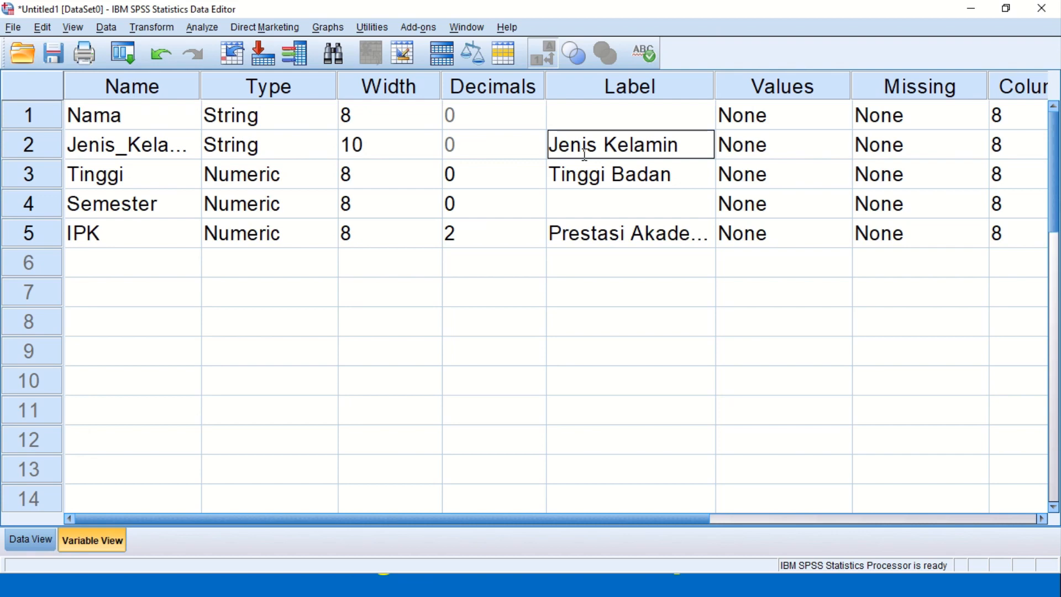
- Label the Semester variable as Semester ke-
{"action": "left_click", "coordinate": [632, 207]}
{"action": "type", "text": "Se"}
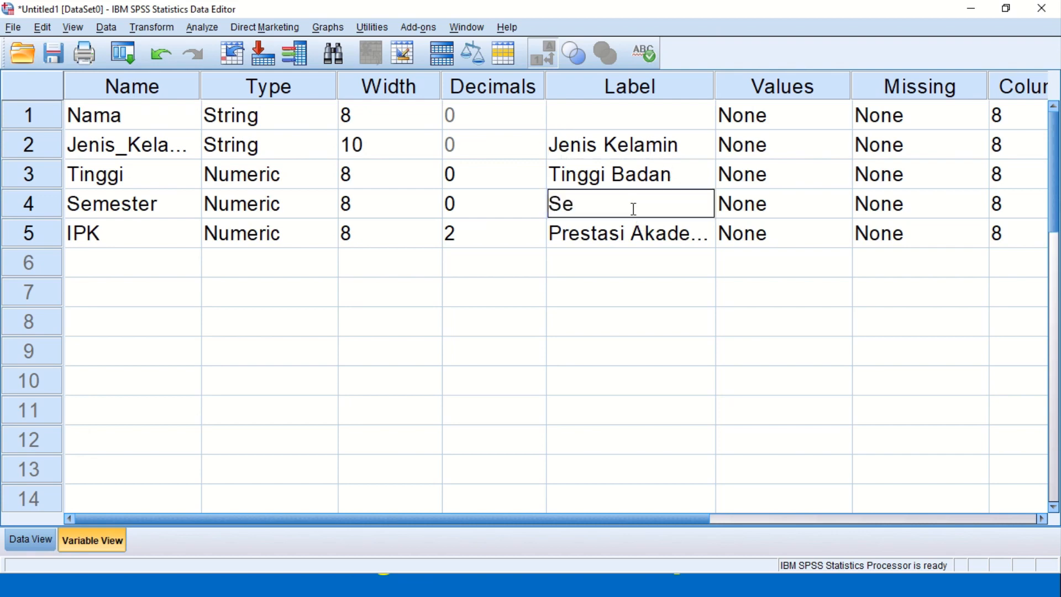
{"action": "type", "text": "mester ke-"}
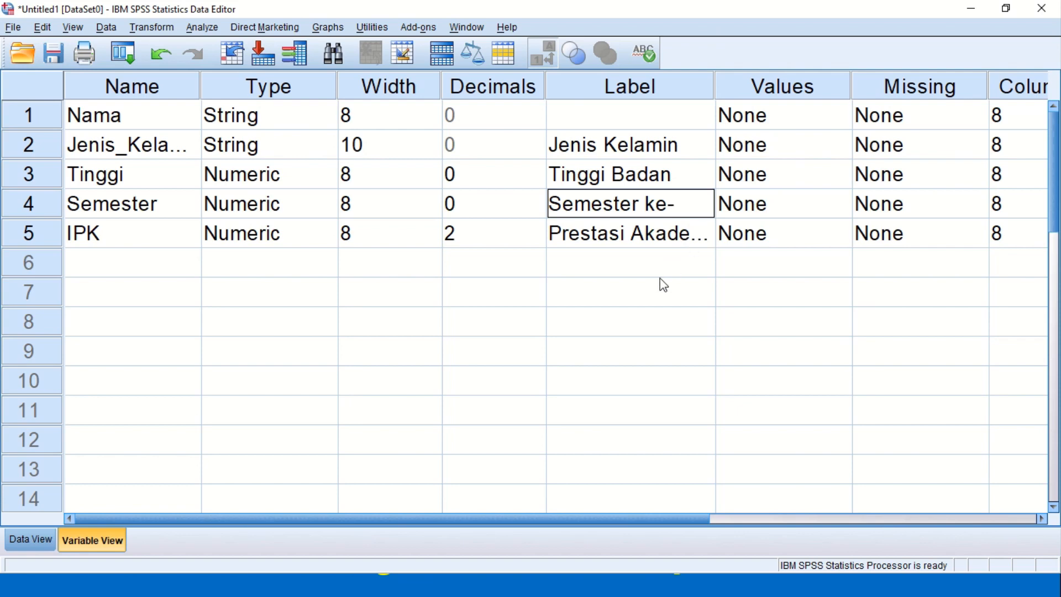
{"action": "left_click", "coordinate": [618, 112]}
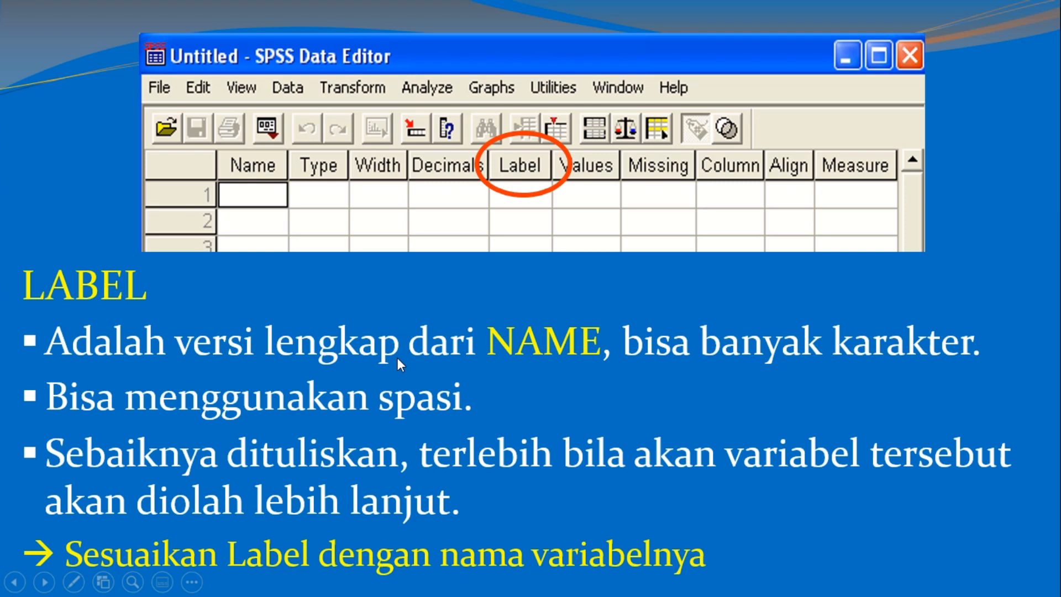
- Consult the Values slide in PowerPoint and the Gender column of the Excel table, and return to SPSS
{"action": "key", "text": "Right"}
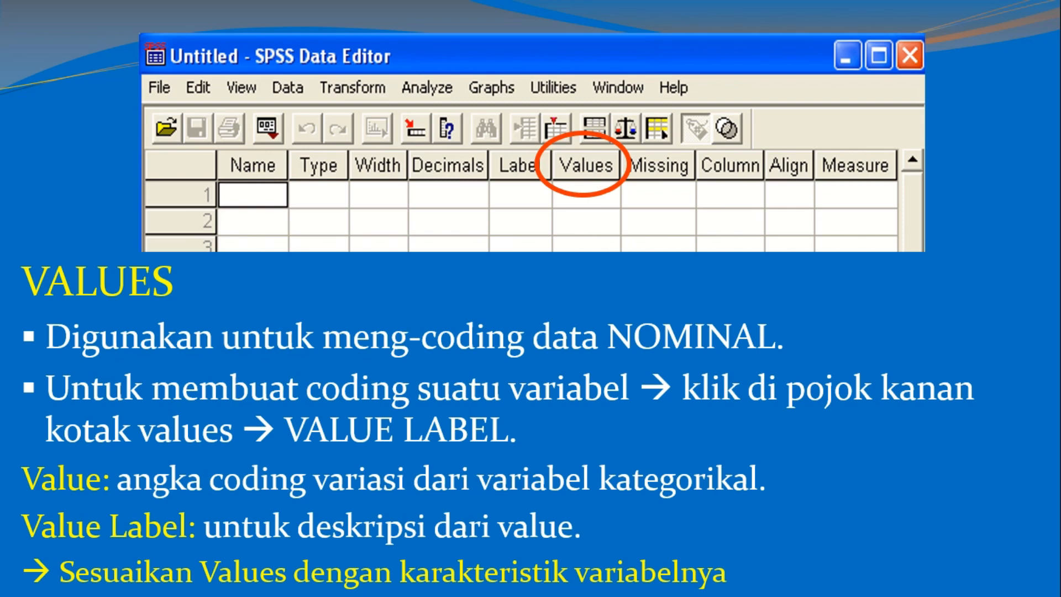
{"action": "key", "text": "alt+Tab"}
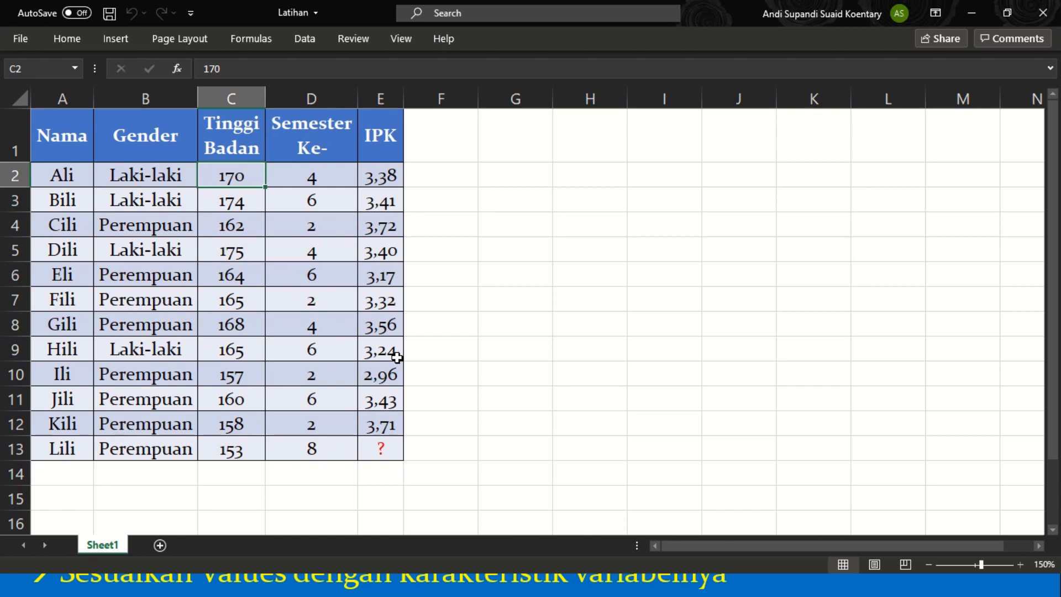
{"action": "left_click", "coordinate": [159, 144]}
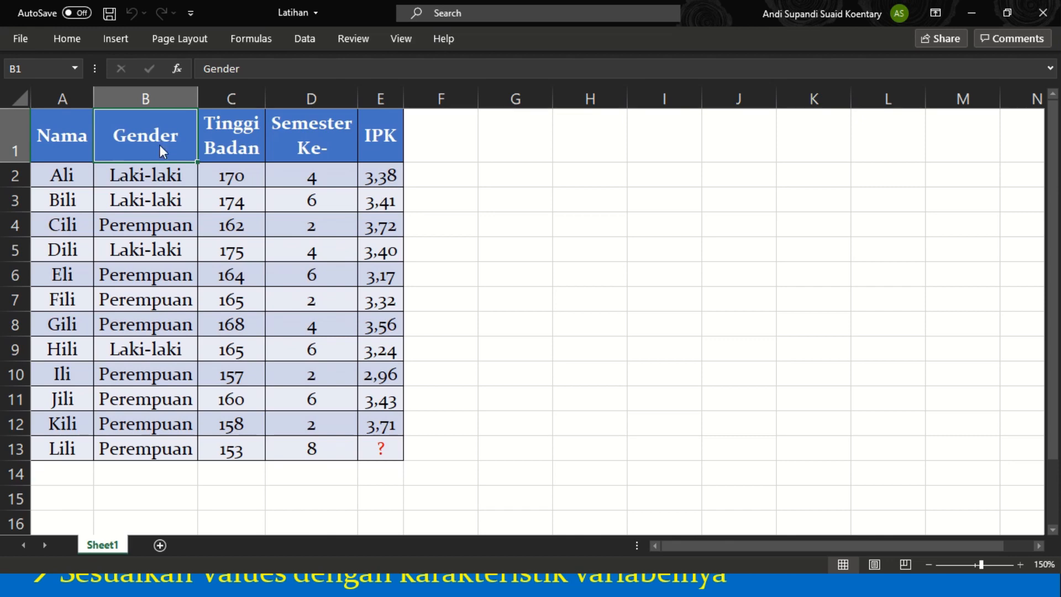
{"action": "key", "text": "alt+Tab"}
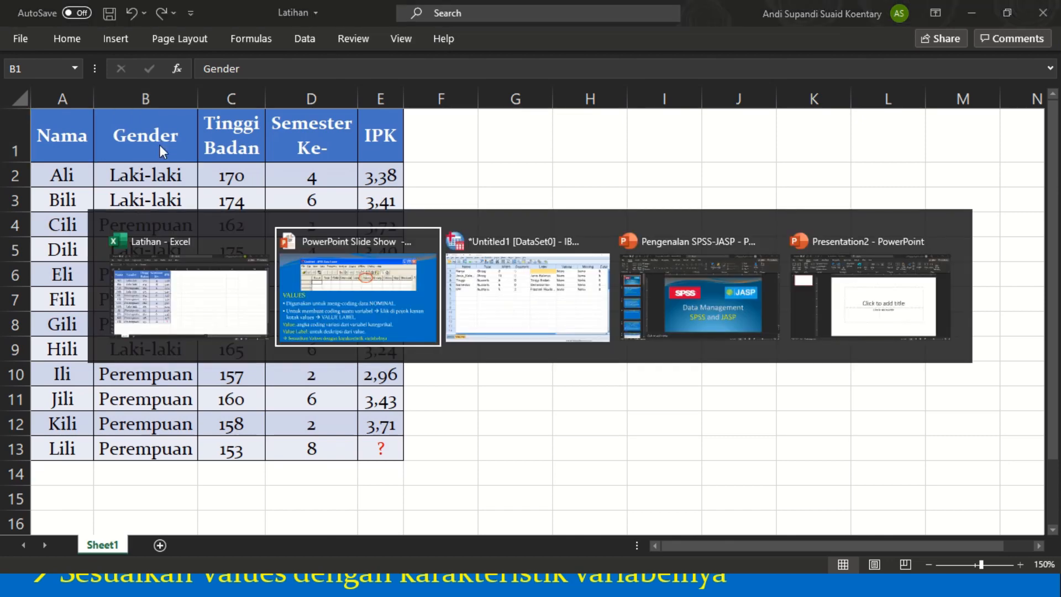
{"action": "key", "text": "alt+Tab"}
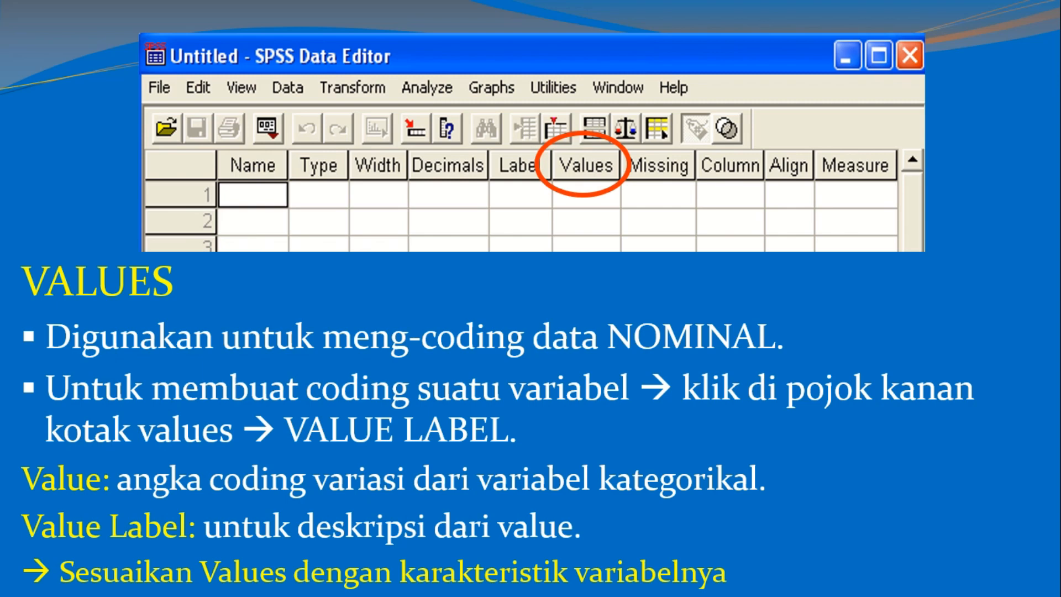
{"action": "key", "text": "alt+Tab"}
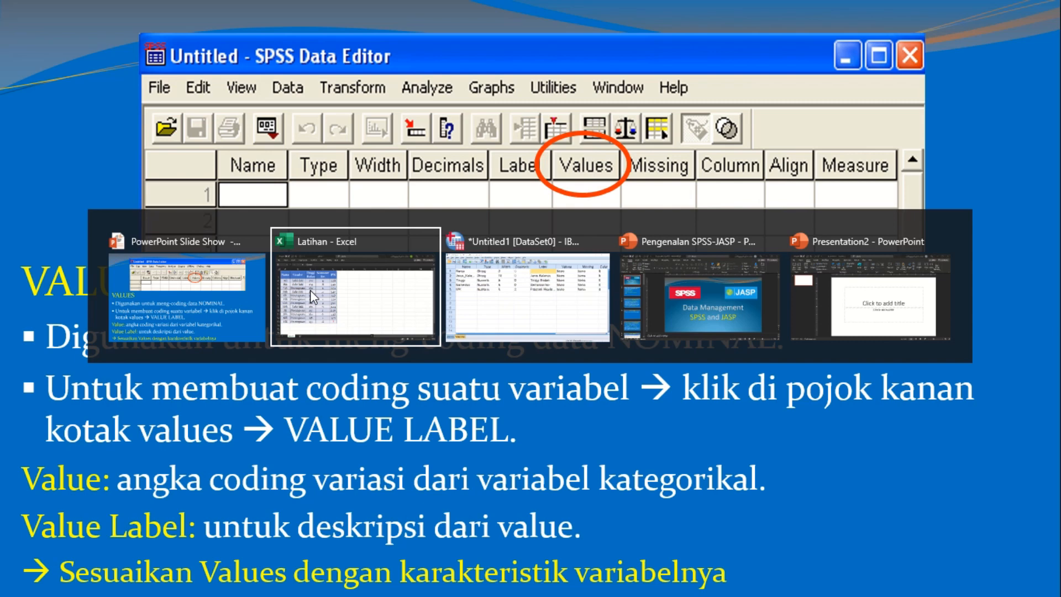
{"action": "key", "text": "alt+Tab"}
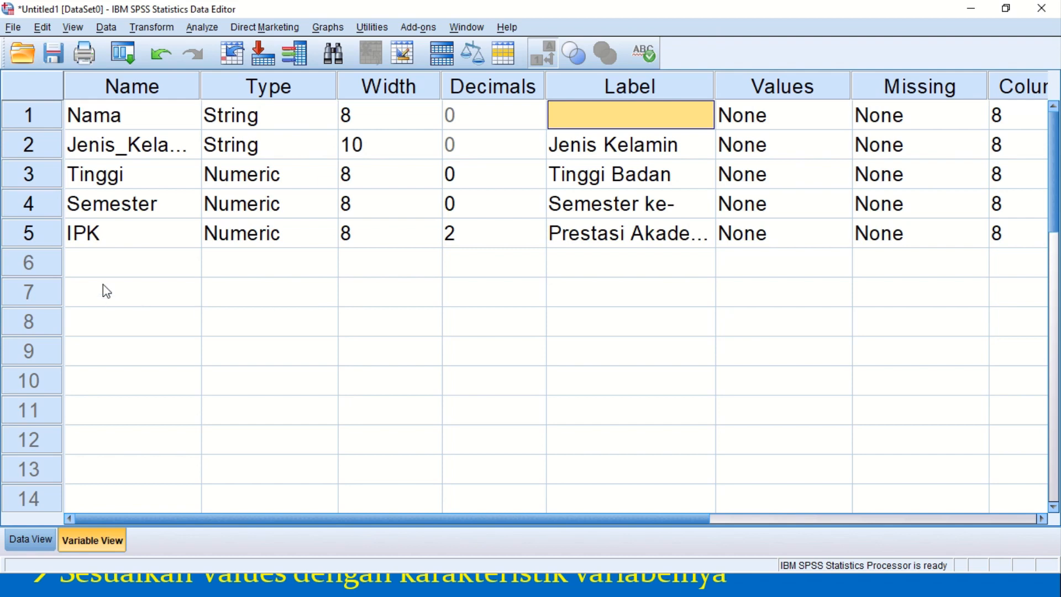
- Add a new variable named Gender in row 6 of the variable definitions
{"action": "left_click", "coordinate": [95, 267]}
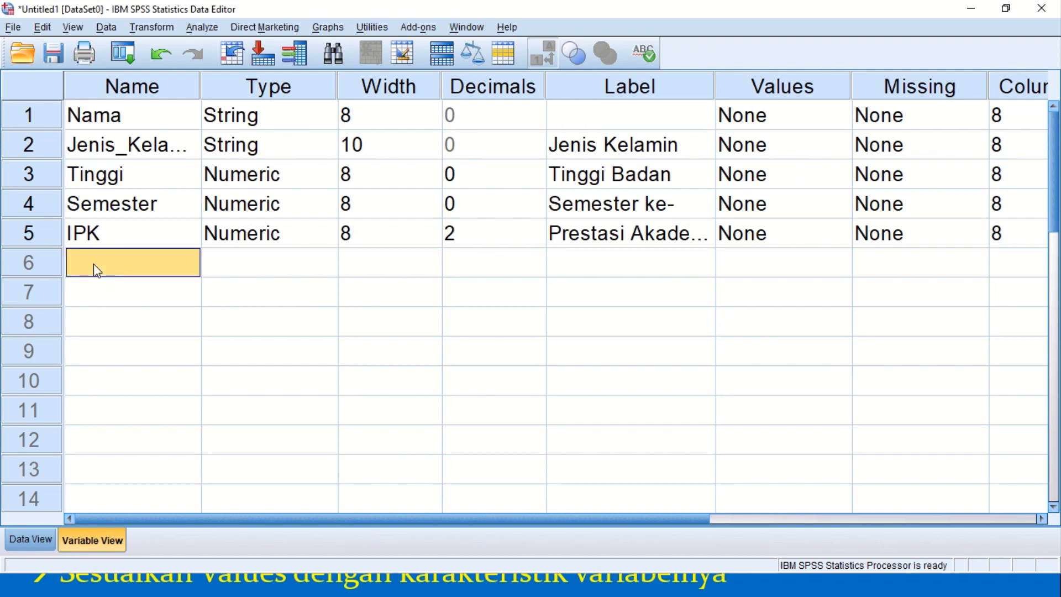
{"action": "left_click", "coordinate": [99, 155]}
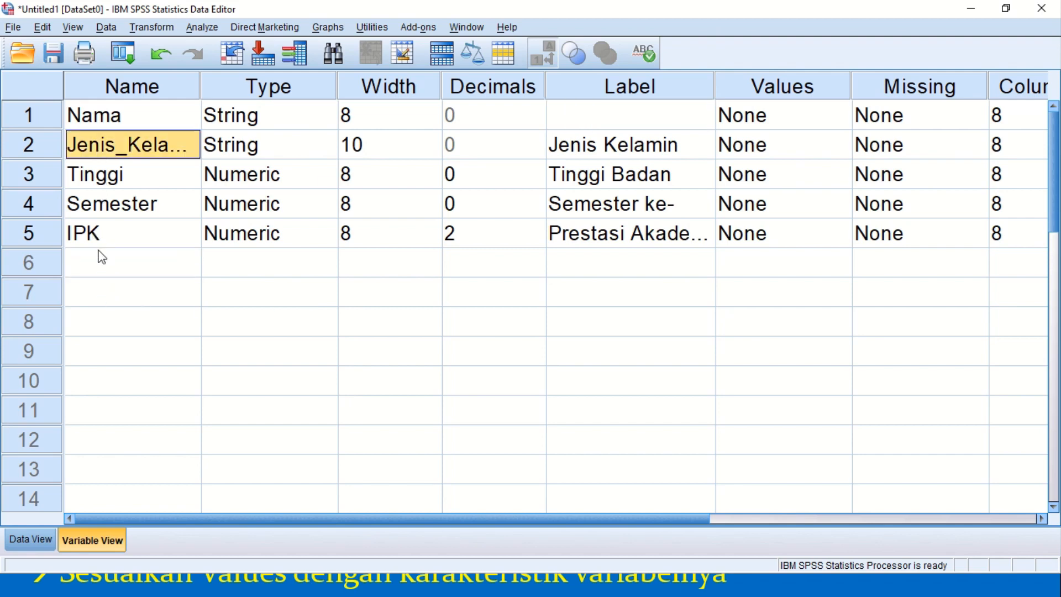
{"action": "left_click", "coordinate": [98, 267]}
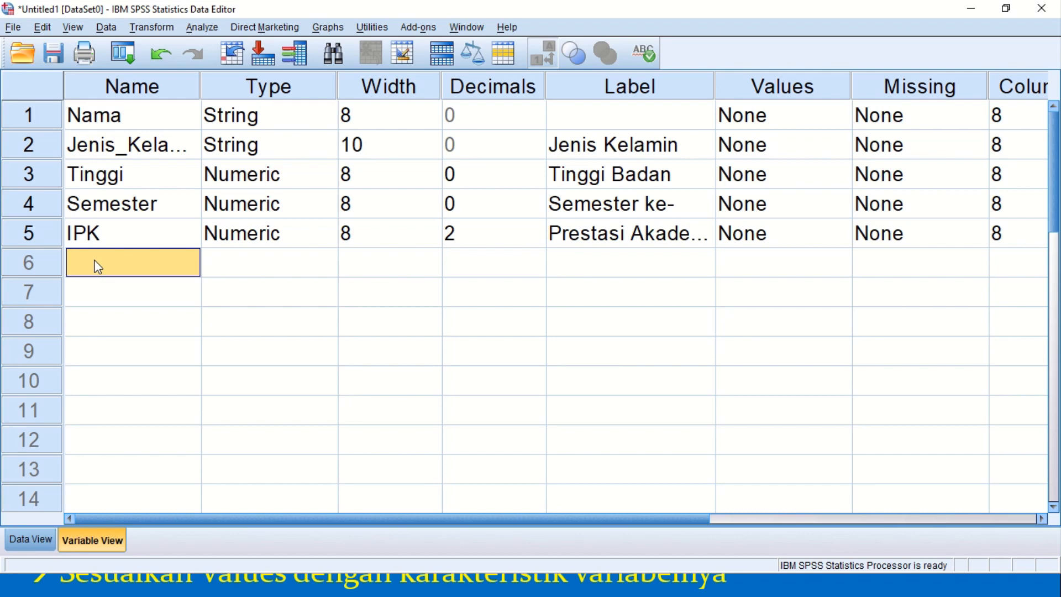
{"action": "type", "text": "Gender"}
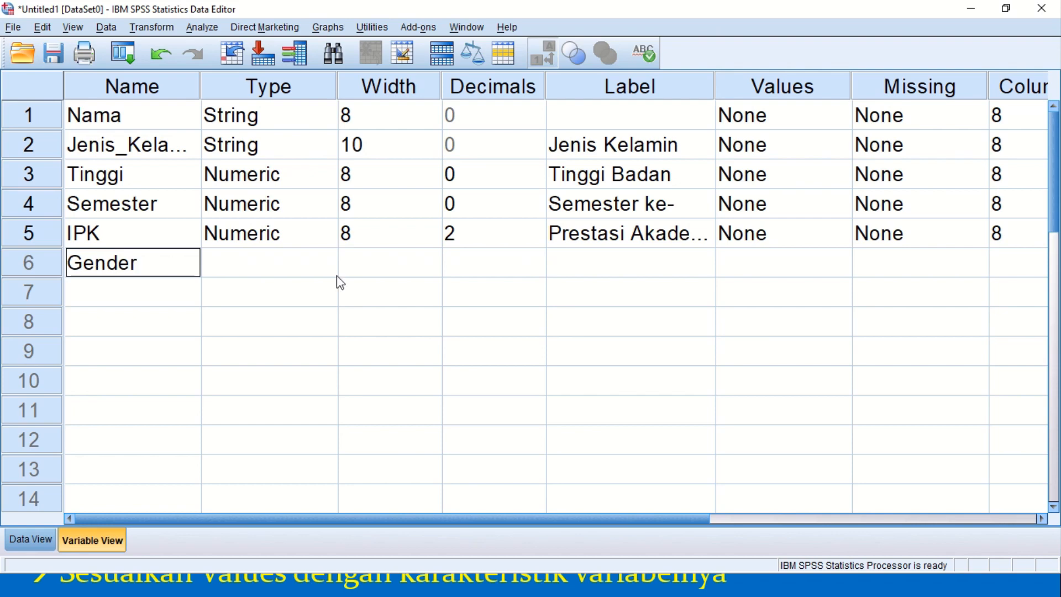
{"action": "left_click", "coordinate": [603, 271]}
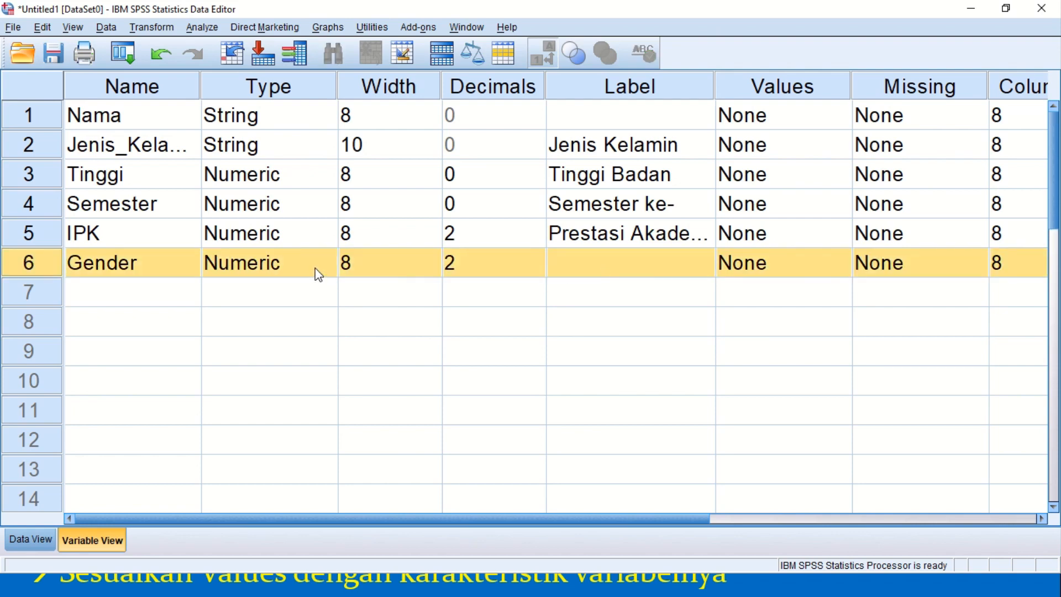
{"action": "left_click", "coordinate": [119, 155]}
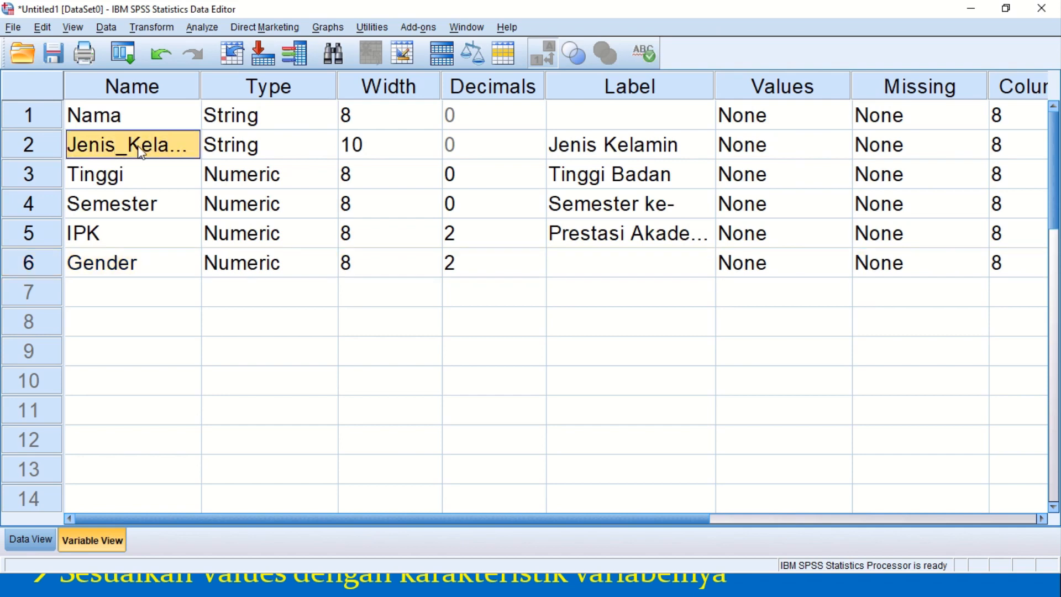
{"action": "left_click", "coordinate": [220, 146]}
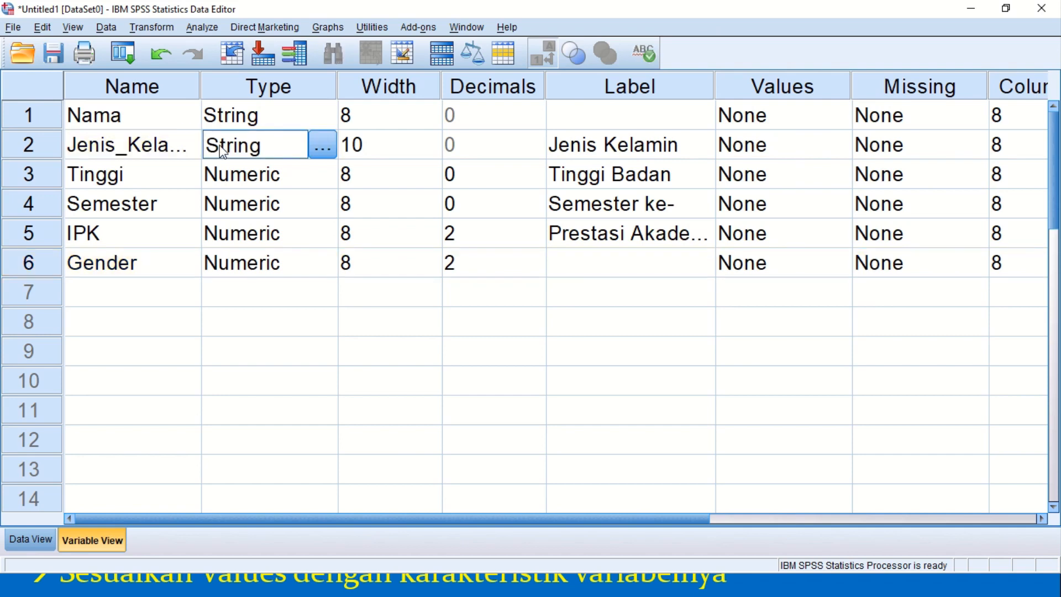
{"action": "left_click", "coordinate": [130, 267]}
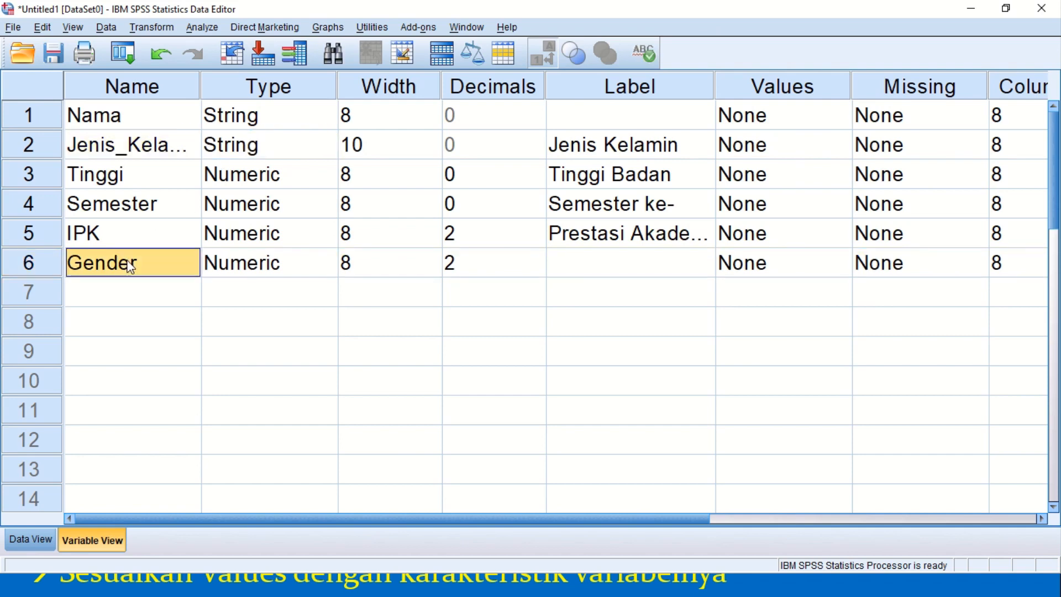
- Set the Gender variable's decimals to 0
{"action": "left_click", "coordinate": [214, 269]}
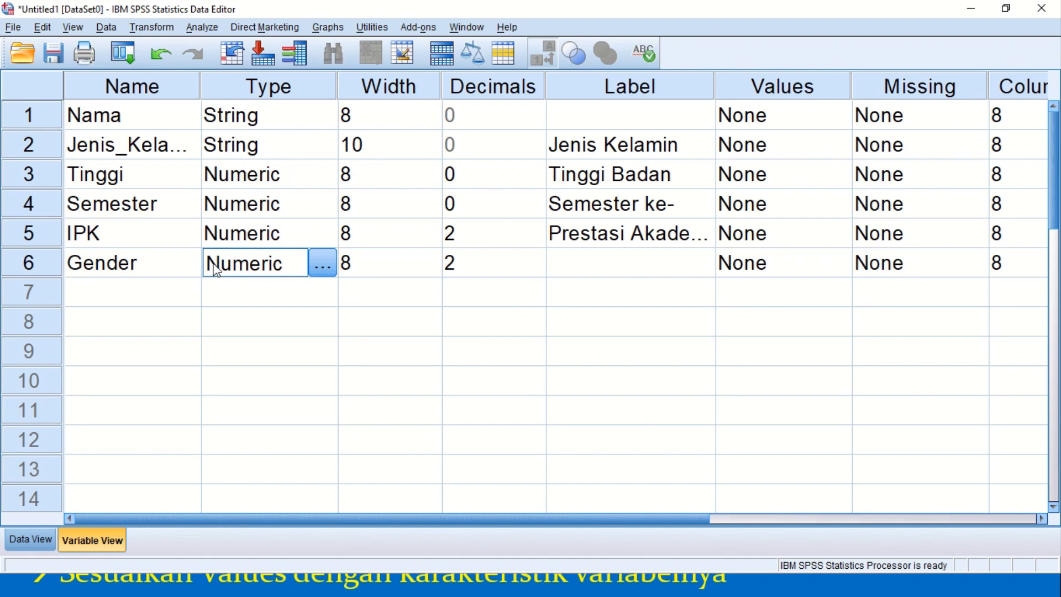
{"action": "left_click", "coordinate": [497, 263]}
{"action": "left_click", "coordinate": [539, 269]}
{"action": "left_click", "coordinate": [538, 270]}
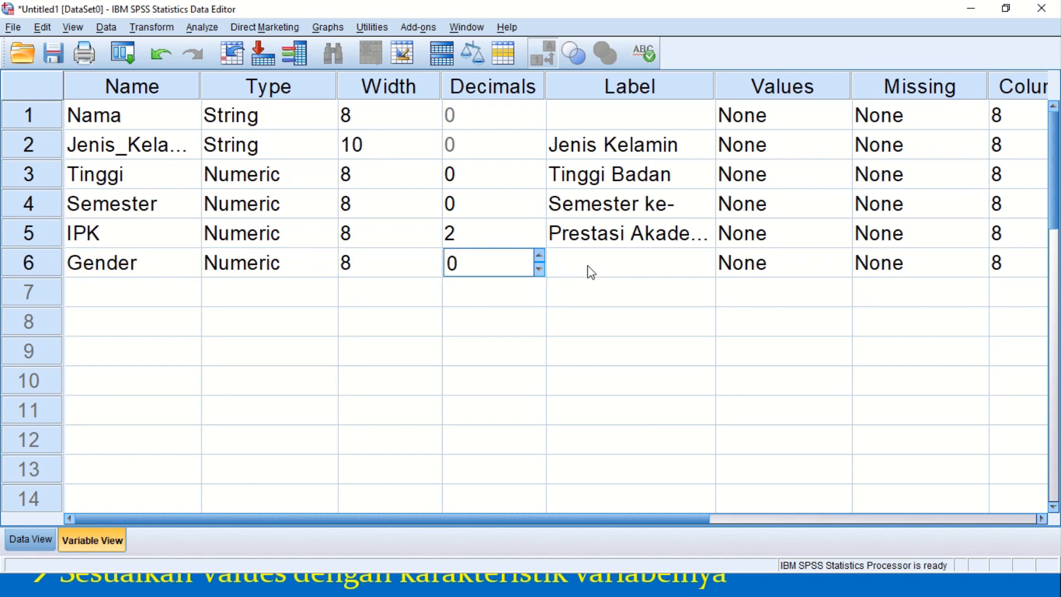
- Copy the Jenis Kelamin label from the Jenis_Kelamin variable into the Gender variable's label
{"action": "left_click", "coordinate": [588, 265]}
{"action": "left_click", "coordinate": [623, 149]}
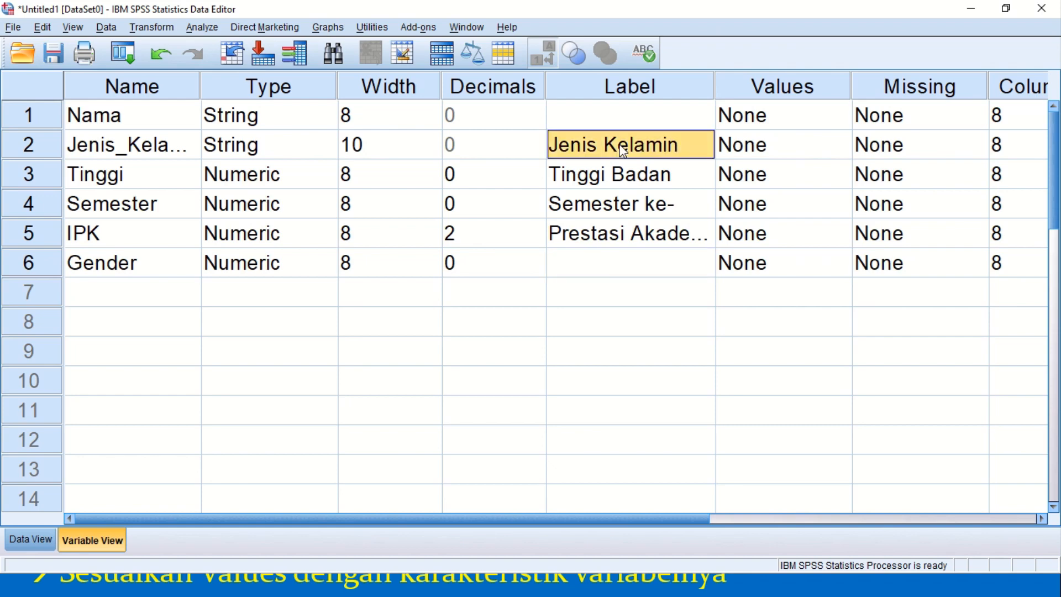
{"action": "left_click", "coordinate": [575, 272]}
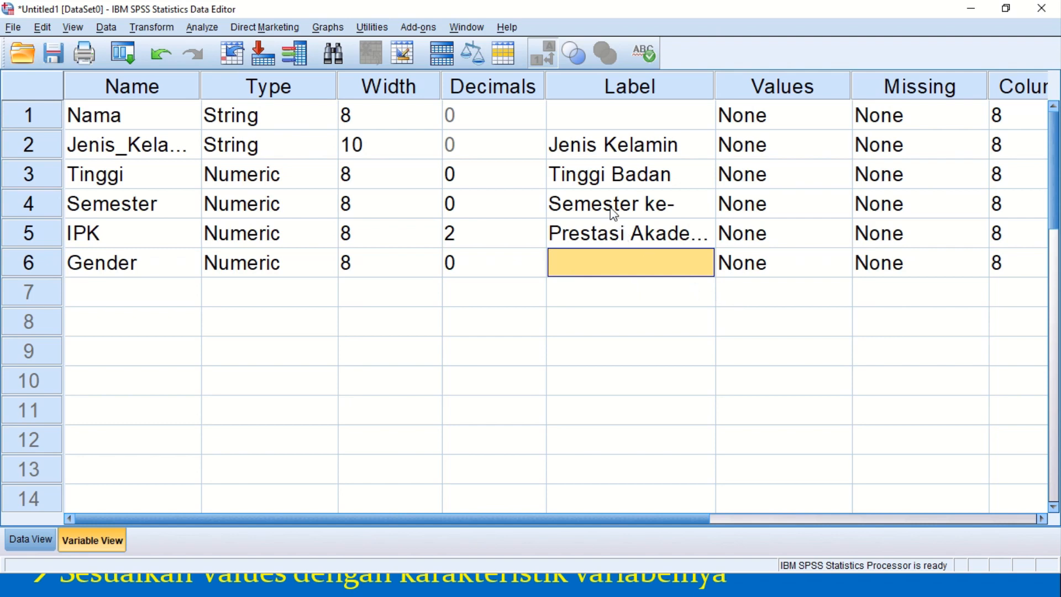
{"action": "right_click", "coordinate": [596, 154]}
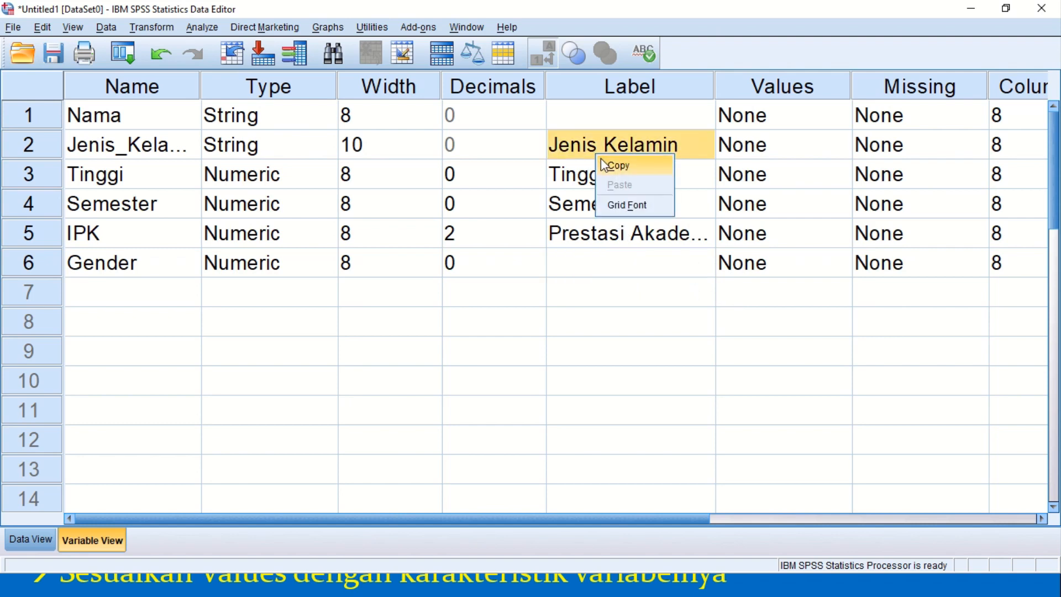
{"action": "left_click", "coordinate": [601, 158]}
{"action": "left_click", "coordinate": [561, 263]}
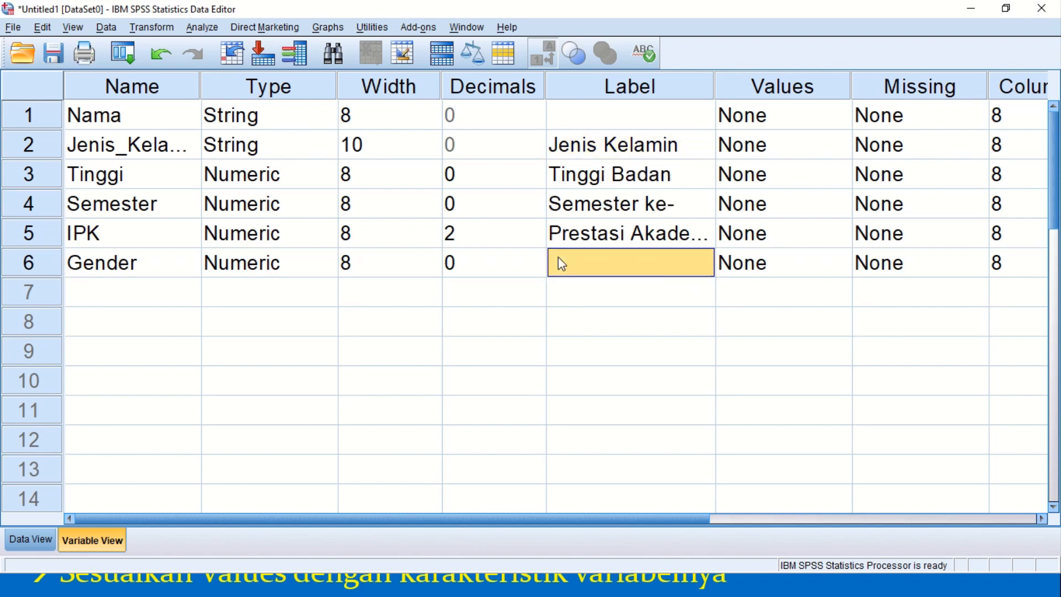
{"action": "right_click", "coordinate": [562, 264]}
{"action": "left_click", "coordinate": [565, 288]}
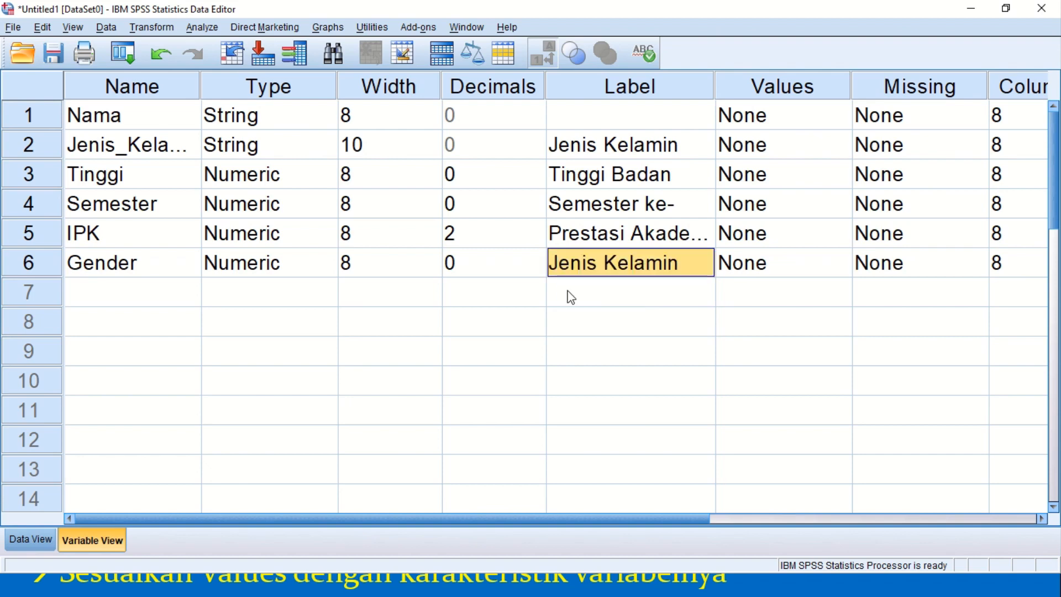
- Check the Values slide in PowerPoint, and in SPSS add the value label 1 = Laki-laki for the Gender variable
{"action": "left_click", "coordinate": [797, 279]}
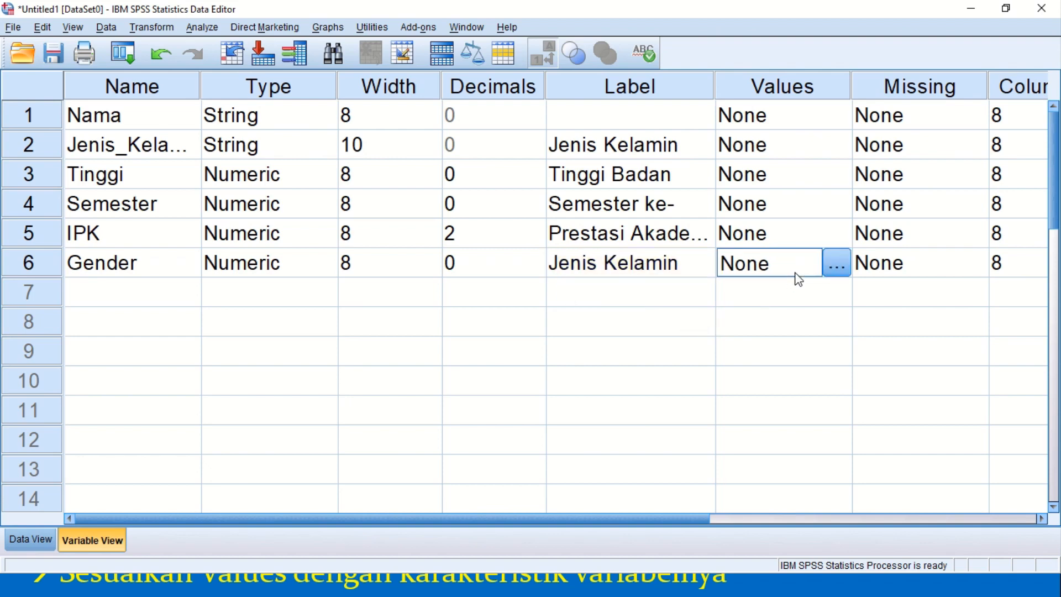
{"action": "key", "text": "alt+Tab"}
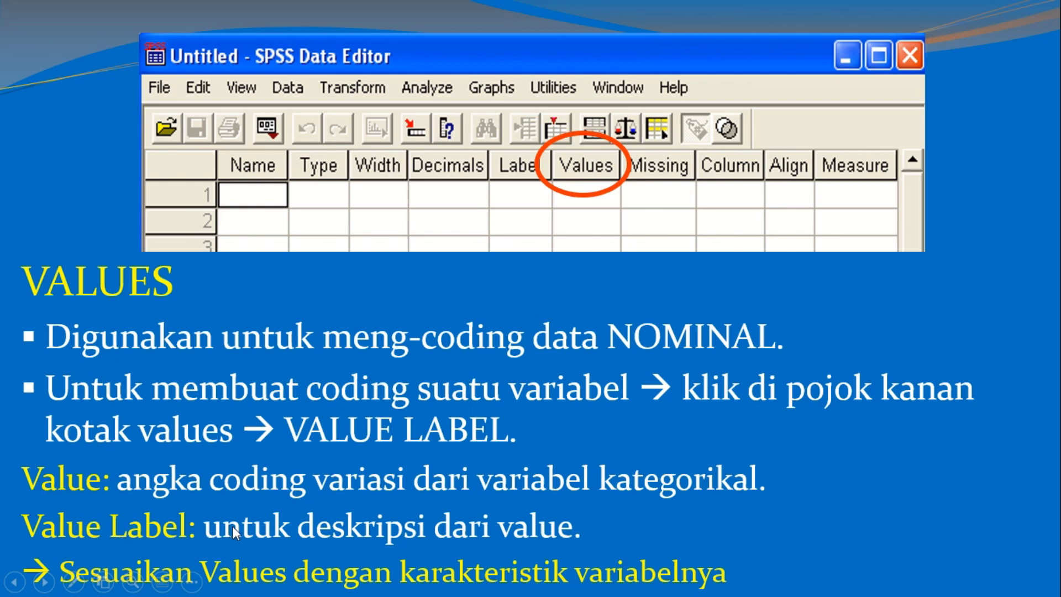
{"action": "key", "text": "alt+Tab"}
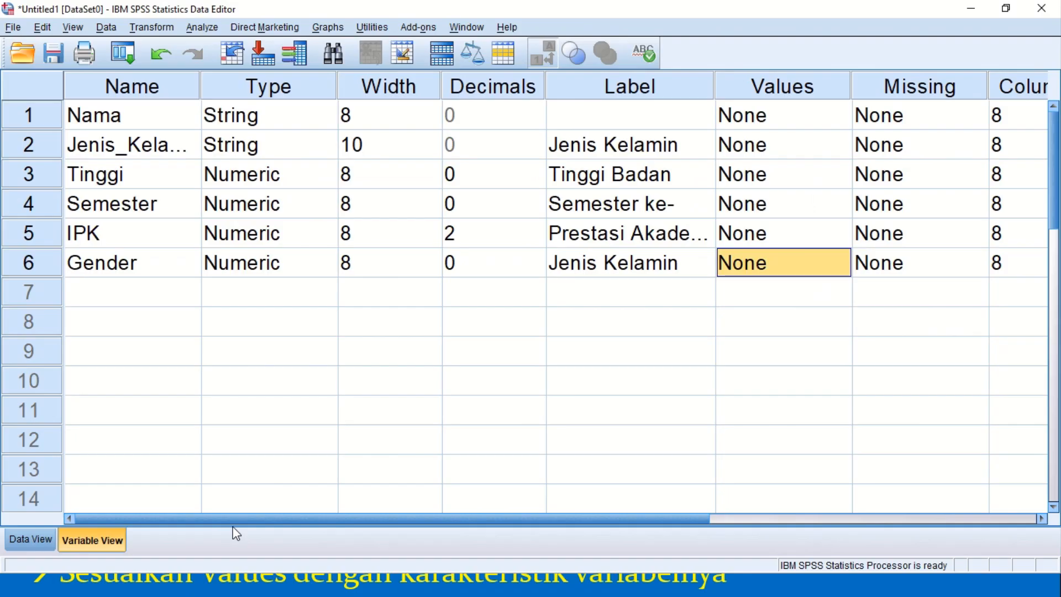
{"action": "left_click", "coordinate": [841, 269]}
{"action": "type", "text": "1"}
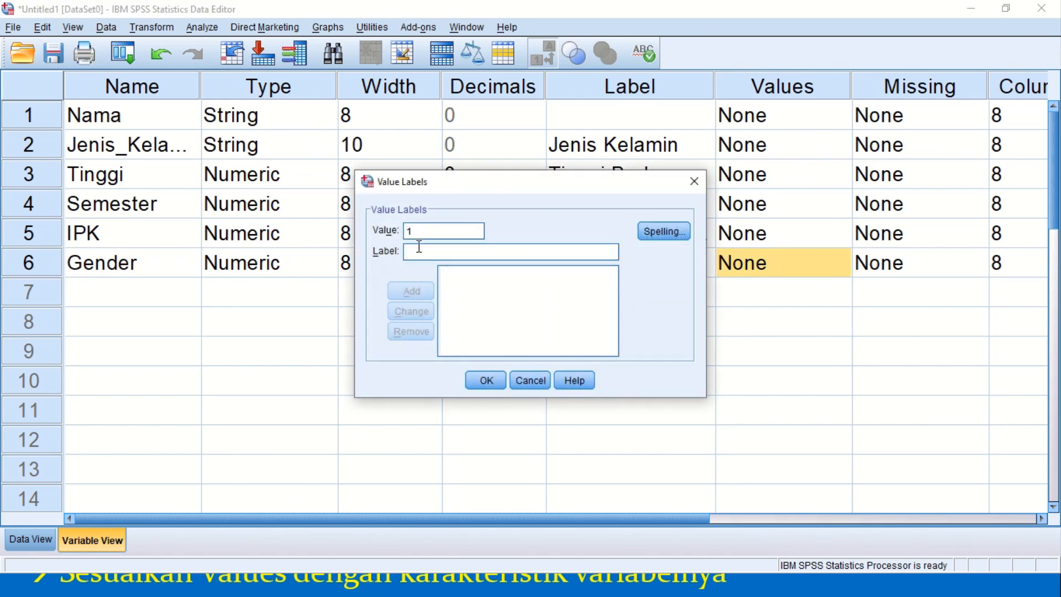
{"action": "type", "text": "Laki"}
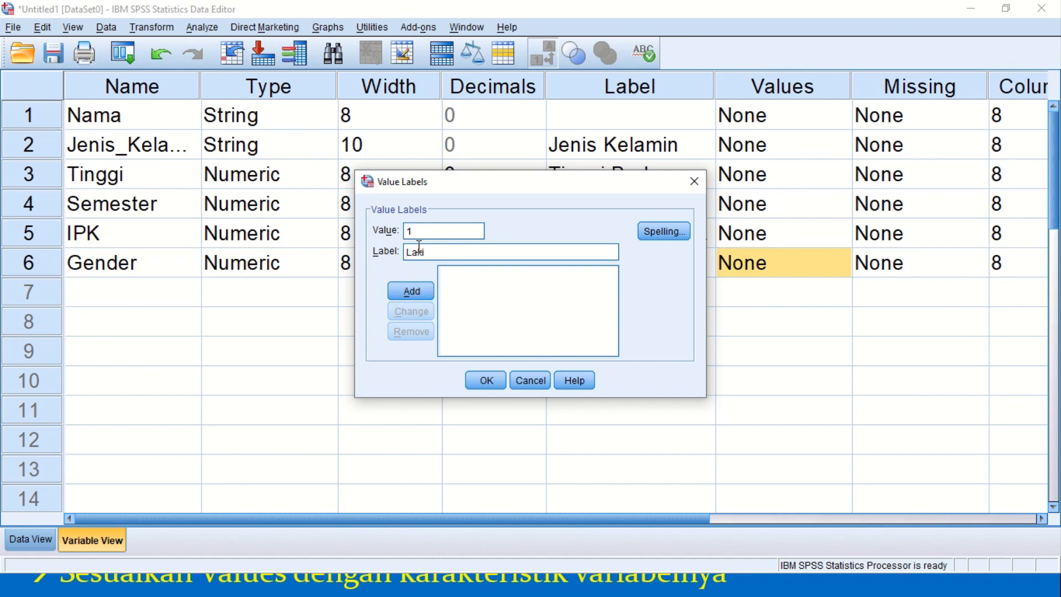
{"action": "type", "text": "-laki"}
{"action": "left_click", "coordinate": [409, 291]}
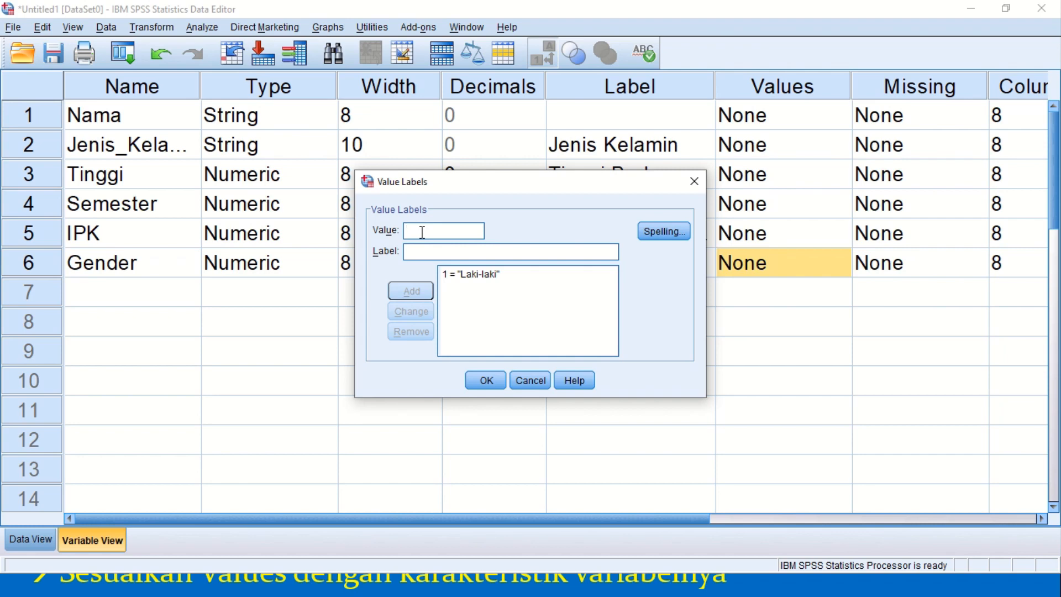
- Add the value label 3 = Perempuan for the Gender variable and apply the value labels
{"action": "type", "text": "3"}
{"action": "left_click", "coordinate": [421, 252]}
{"action": "type", "text": "Perempuan"}
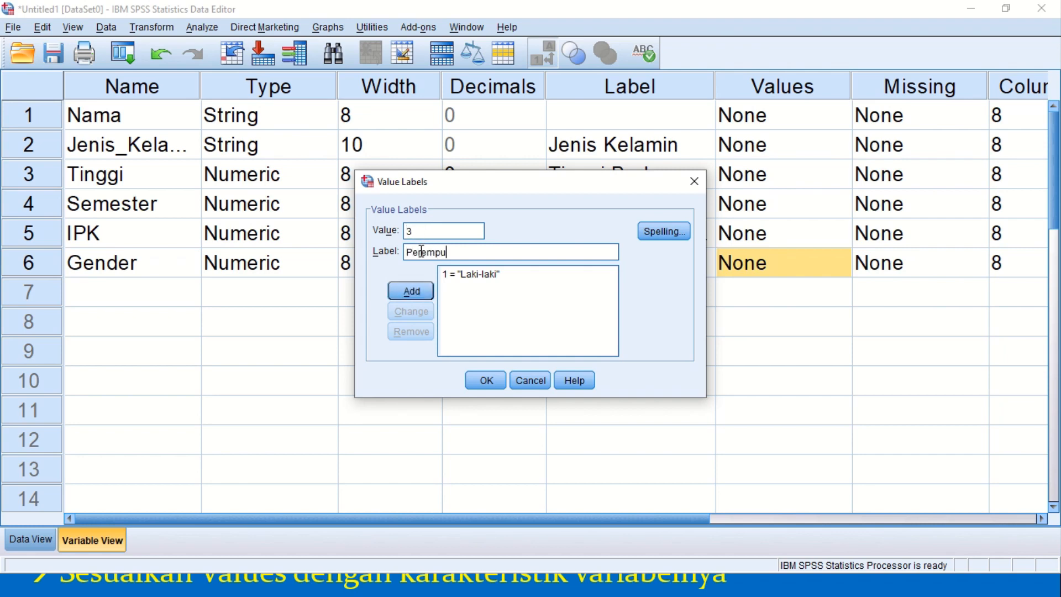
{"action": "left_click", "coordinate": [415, 283]}
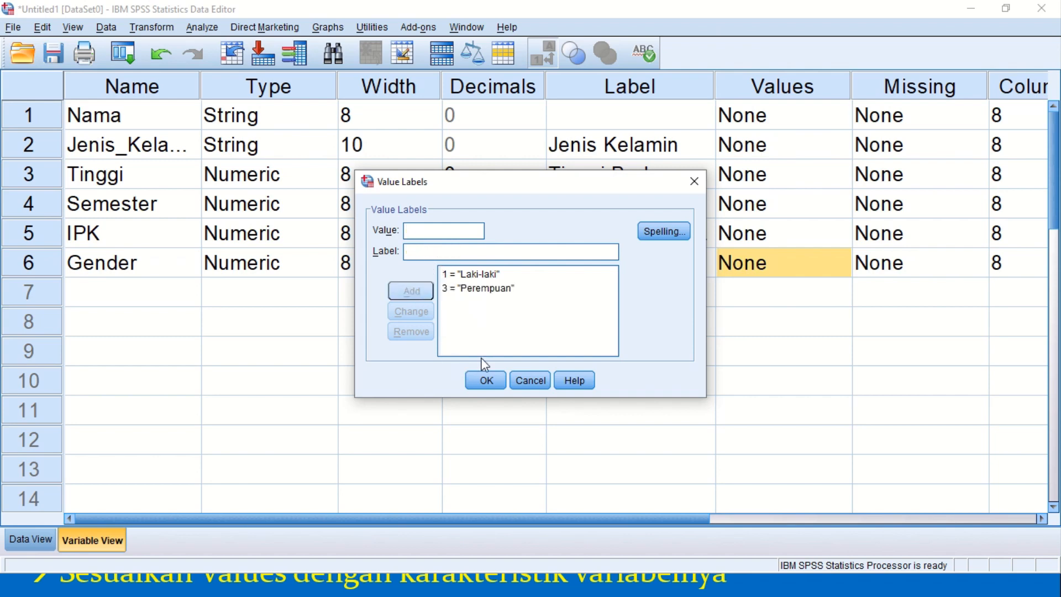
{"action": "left_click", "coordinate": [483, 381]}
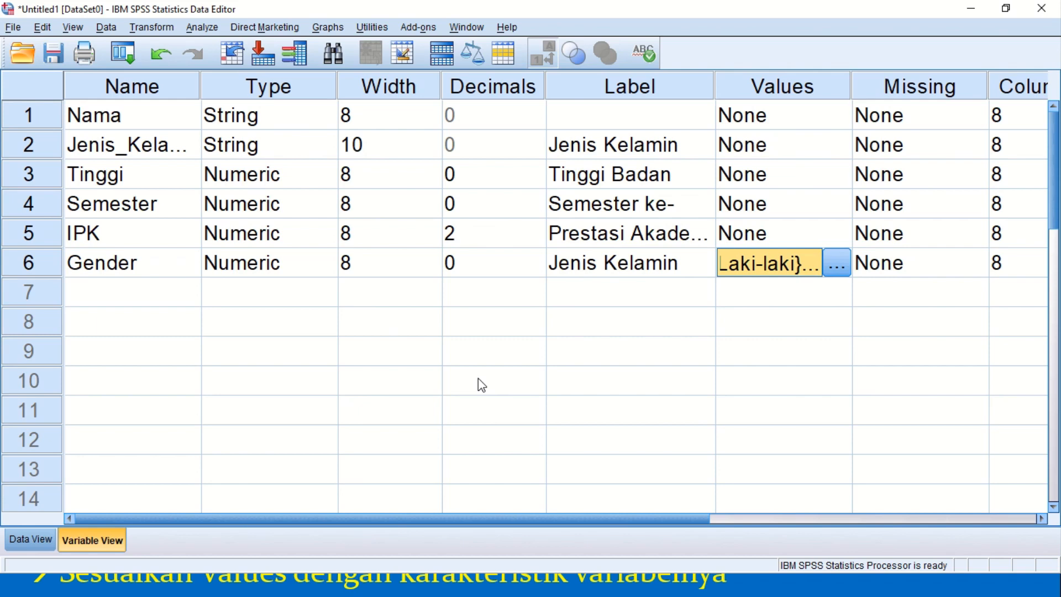
- Consult the Missing slide in PowerPoint and the IPK entry in row 13 of the Excel table, and return to SPSS
{"action": "key", "text": "alt+Tab"}
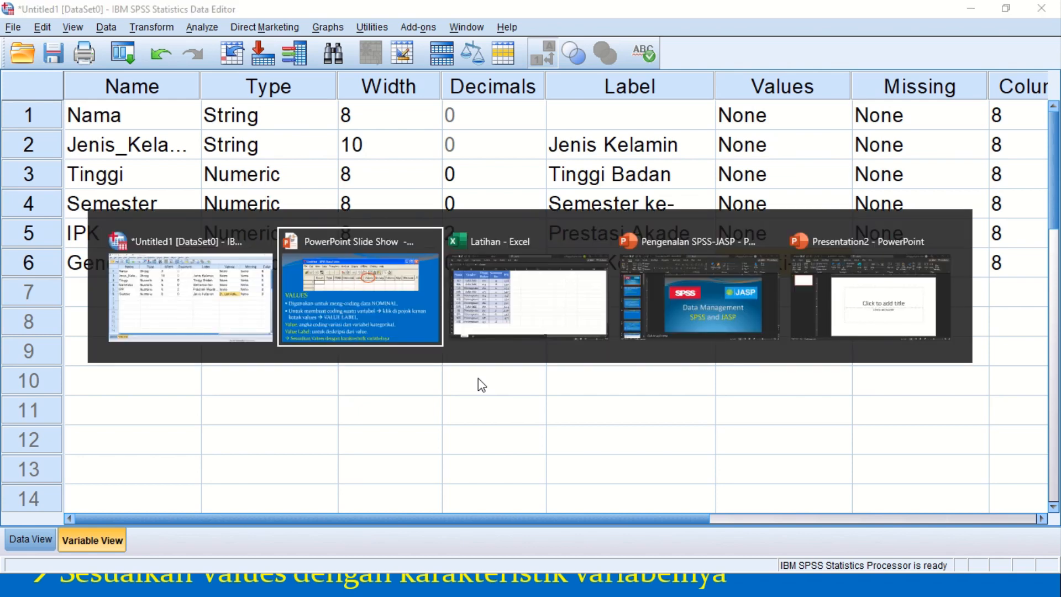
{"action": "key", "text": "Right"}
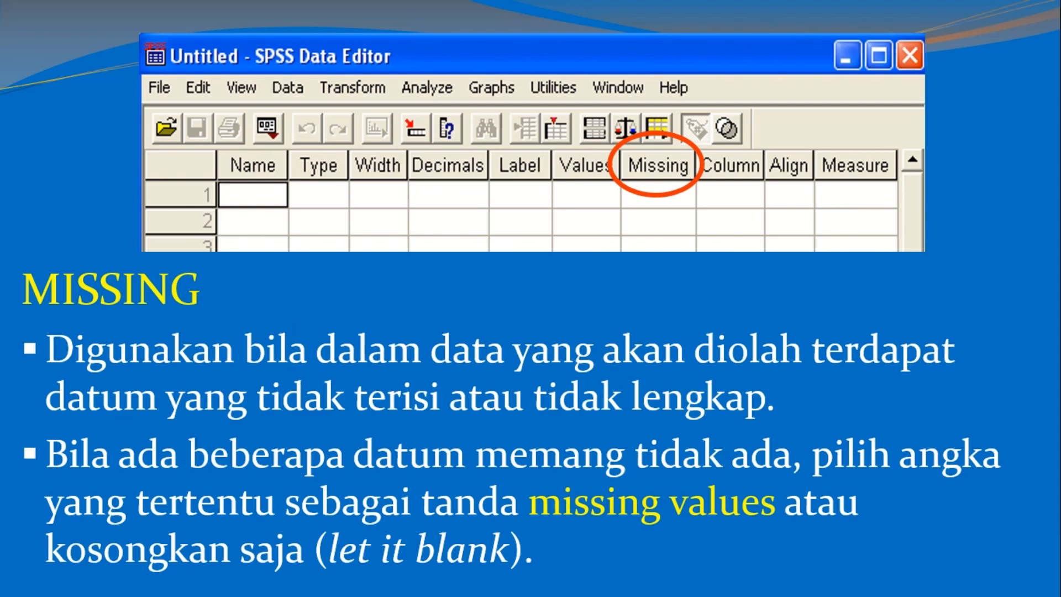
{"action": "key", "text": "alt+Tab"}
{"action": "key", "text": "alt+Tab"}
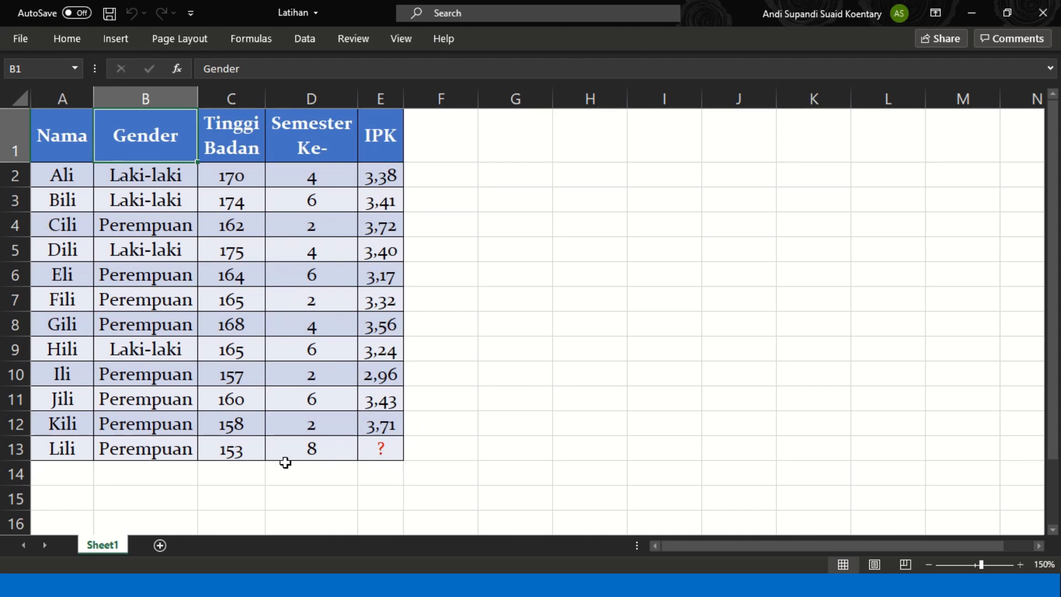
{"action": "left_click", "coordinate": [75, 450]}
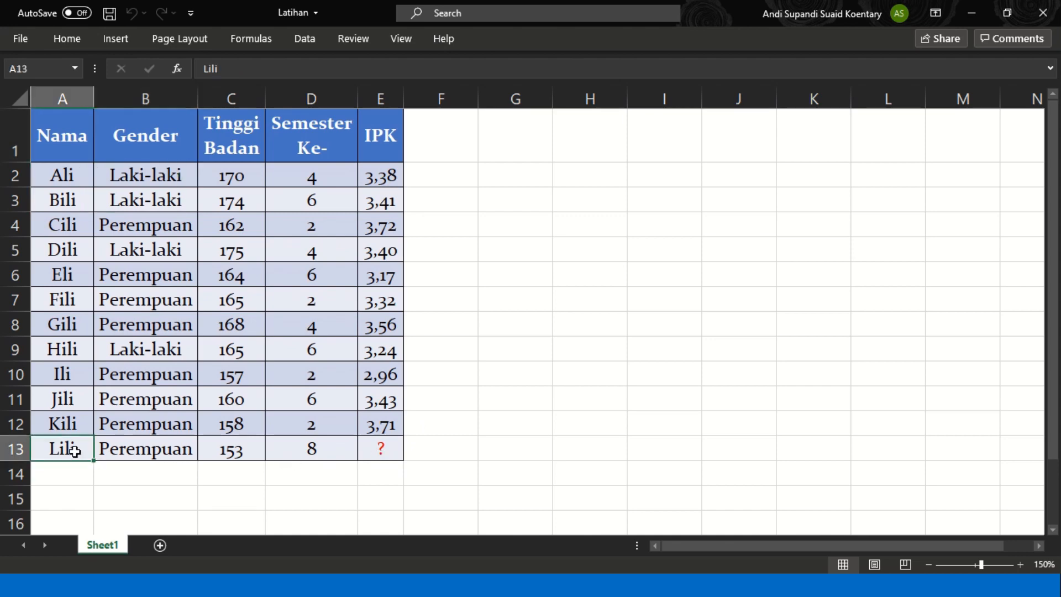
{"action": "left_click", "coordinate": [396, 447]}
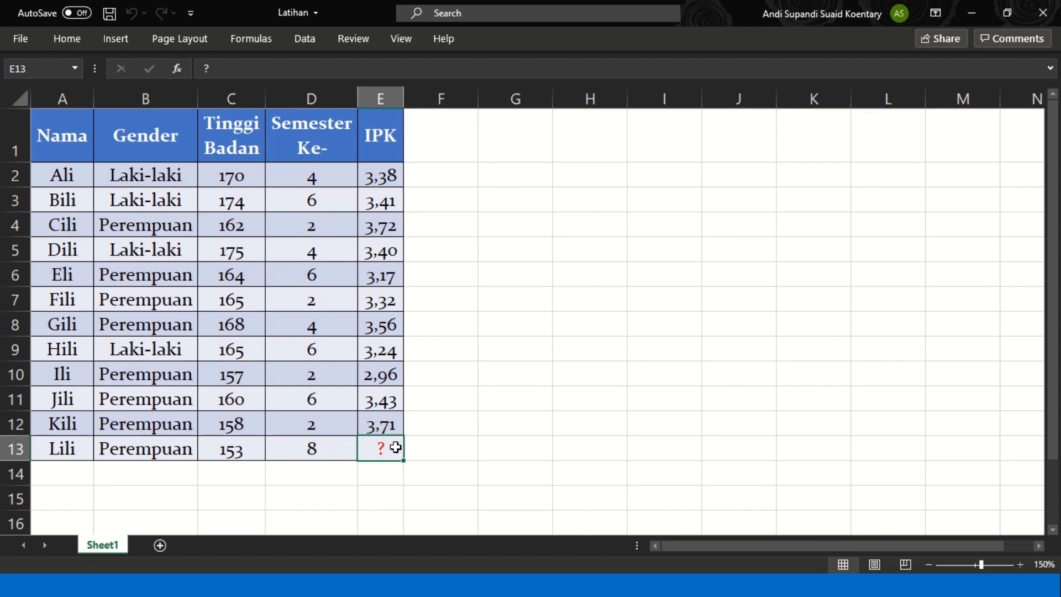
{"action": "key", "text": "alt+Tab"}
{"action": "key", "text": "alt+Tab"}
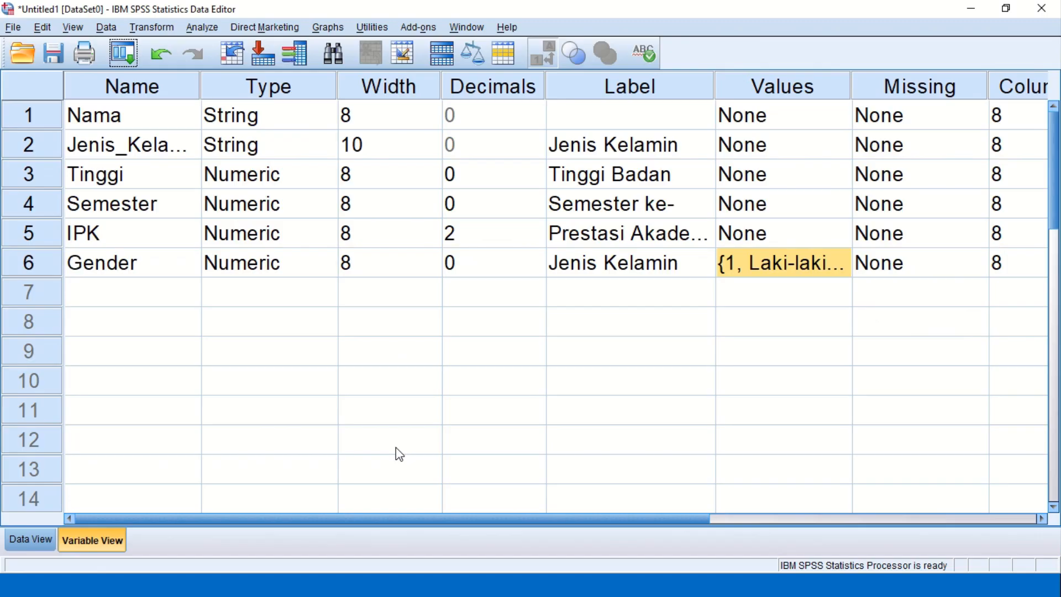
{"action": "left_click", "coordinate": [396, 448]}
- Review the Missing and Column slides in PowerPoint and return to the SPSS variable definitions
{"action": "key", "text": "alt+Tab"}
{"action": "key", "text": "alt+Tab"}
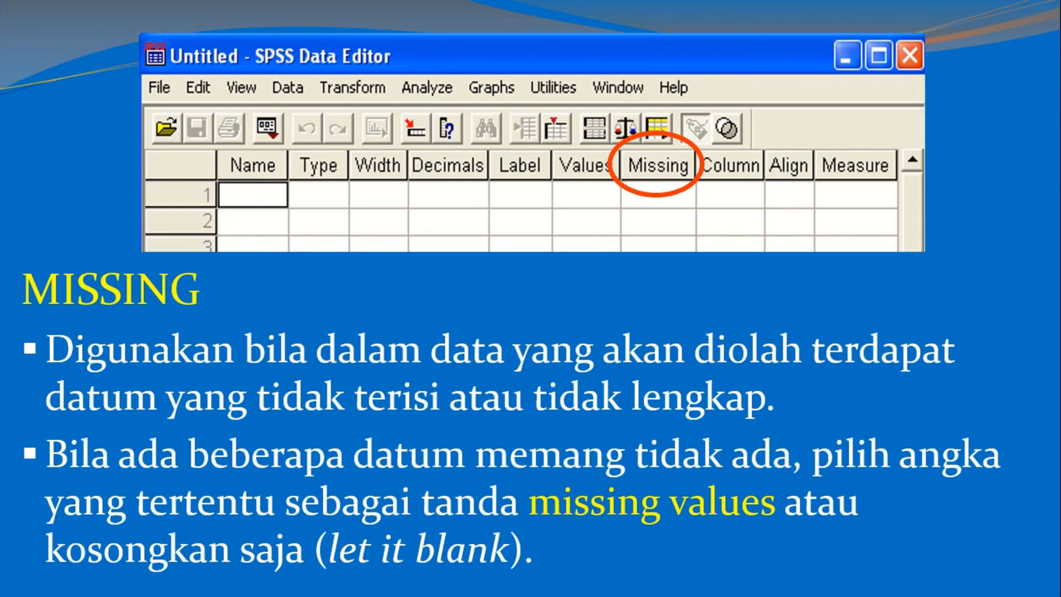
{"action": "key", "text": "alt+Tab"}
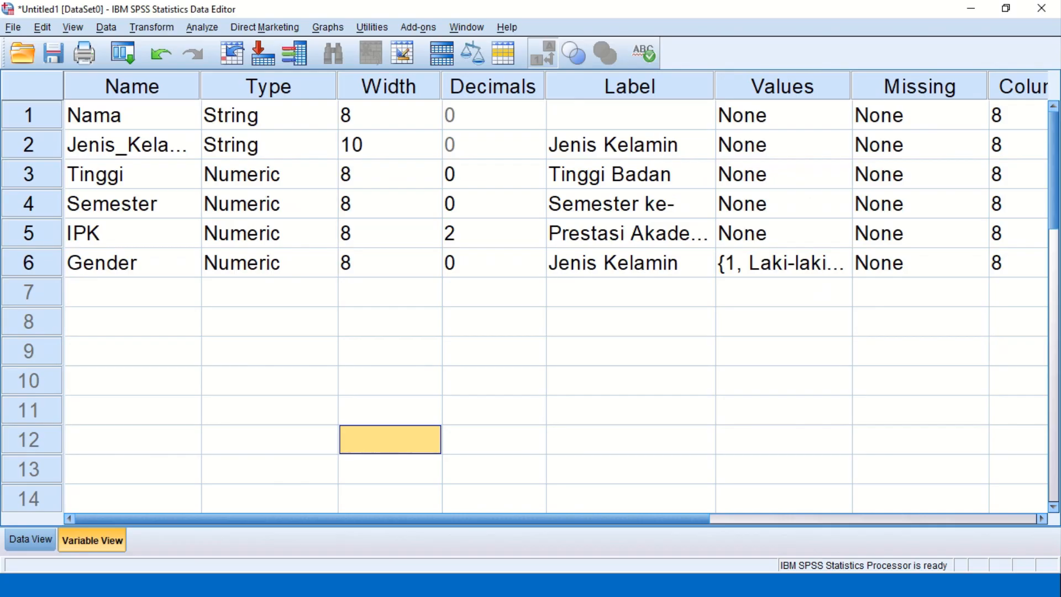
{"action": "key", "text": "alt+Tab"}
{"action": "key", "text": "Right"}
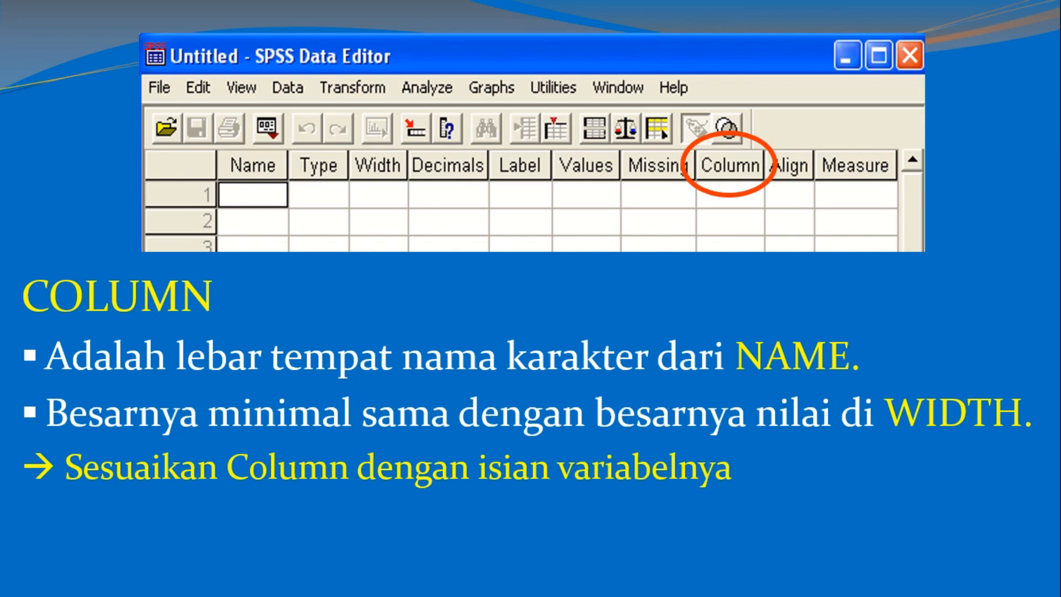
{"action": "key", "text": "alt+Tab"}
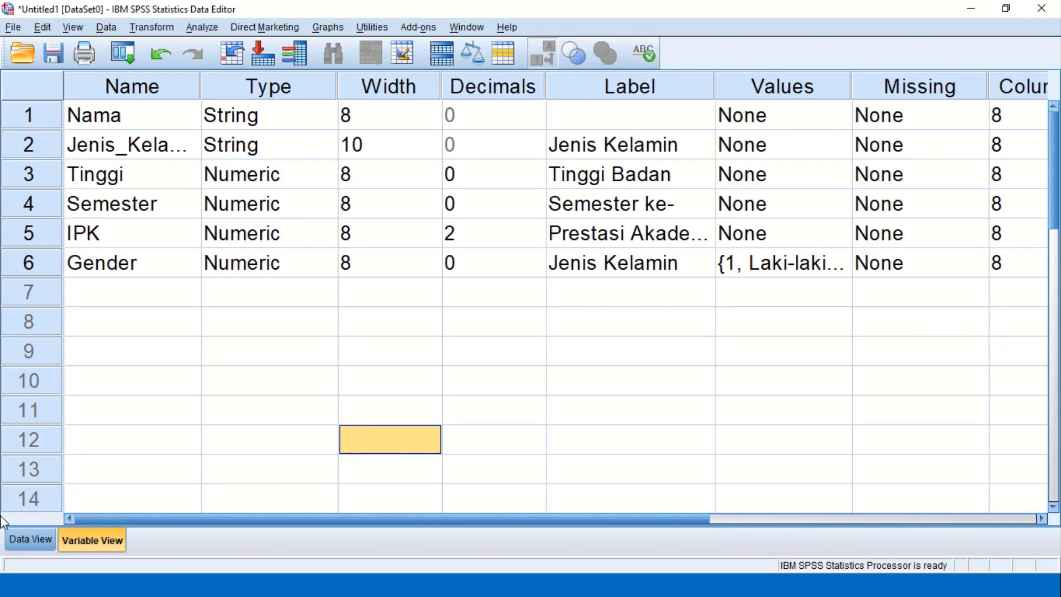
- Reduce the Jenis_Kelamin variable's Columns setting by four and check its width in the data grid
{"action": "left_click", "coordinate": [120, 149]}
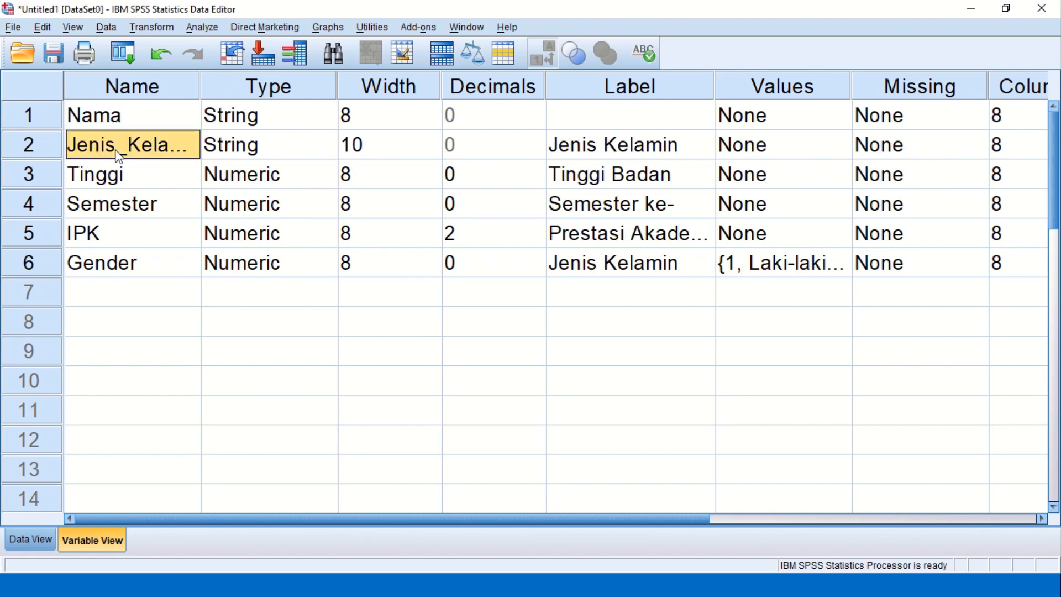
{"action": "left_click", "coordinate": [1030, 148]}
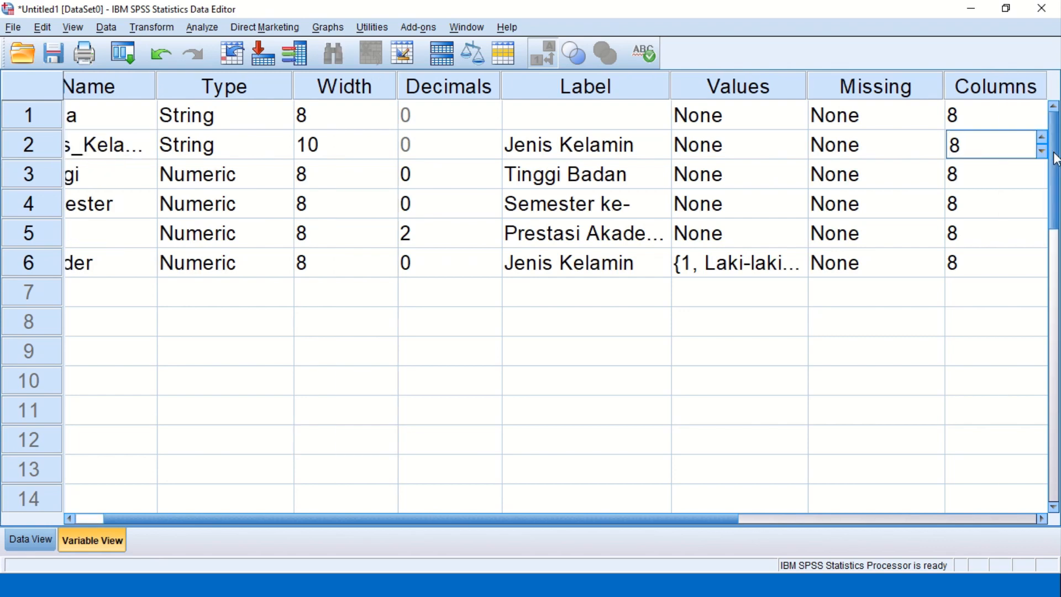
{"action": "left_click", "coordinate": [1042, 152]}
{"action": "left_click", "coordinate": [1041, 153]}
{"action": "left_click", "coordinate": [1041, 152]}
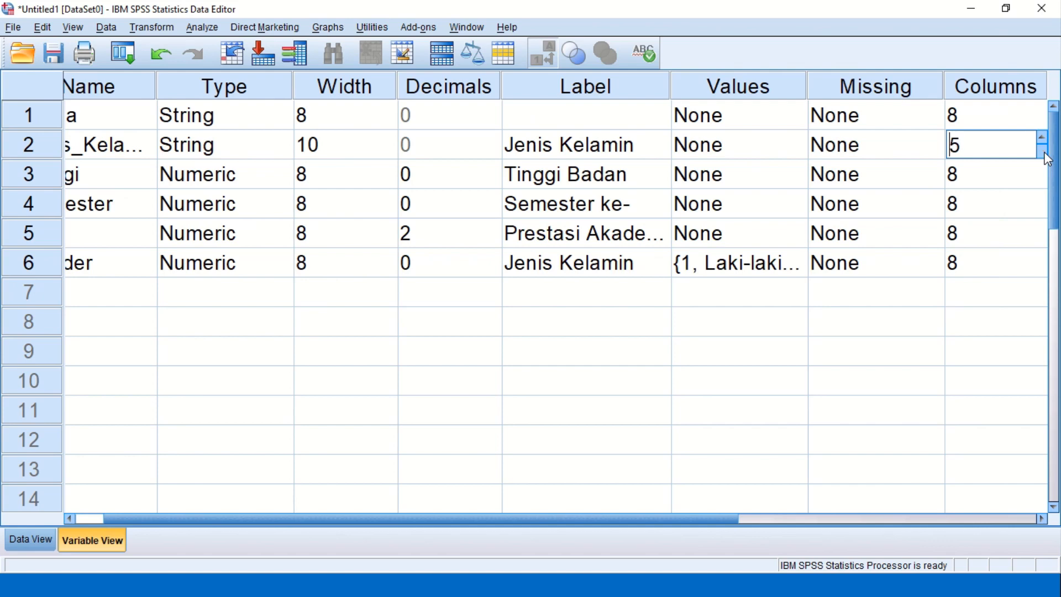
{"action": "left_click", "coordinate": [1041, 152]}
{"action": "left_click", "coordinate": [23, 540]}
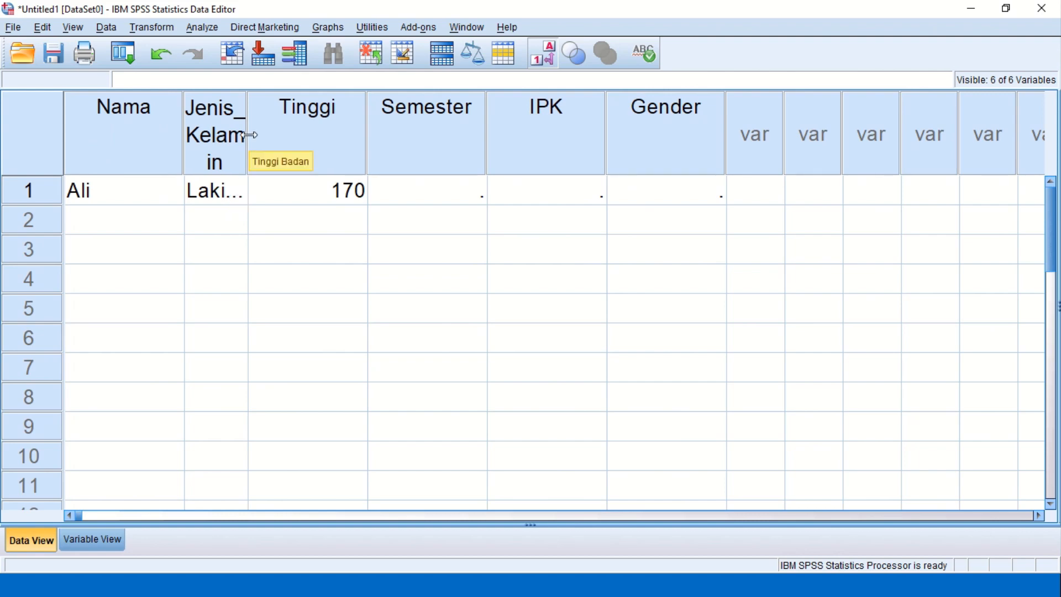
- Widen the Jenis_Kelamin column in the data grid, and set its Columns value to 10 in the variable definitions
{"action": "left_click_drag", "start_coordinate": [250, 136], "coordinate": [350, 137]}
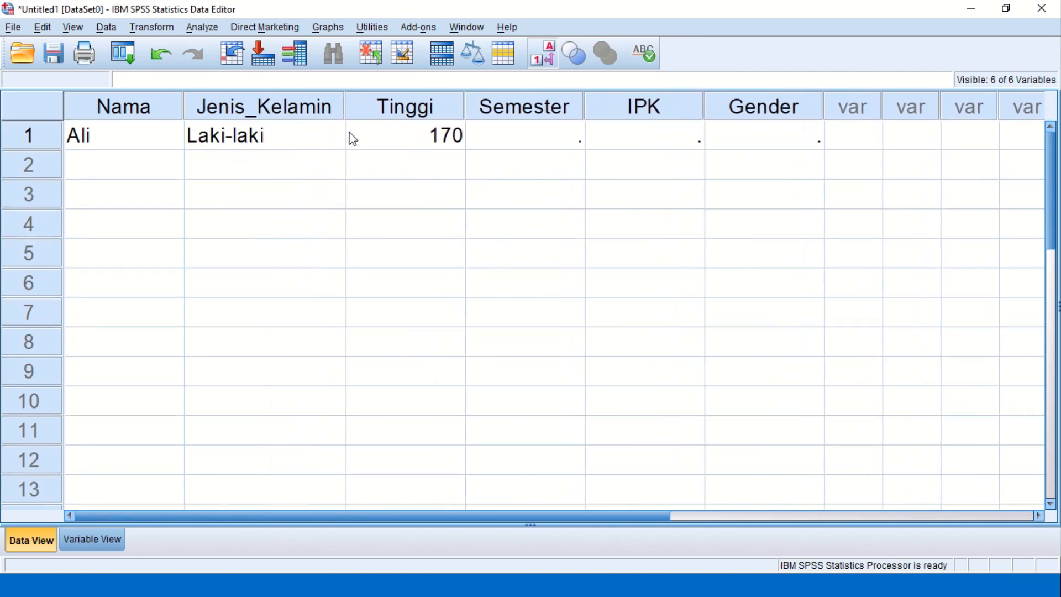
{"action": "left_click", "coordinate": [83, 539]}
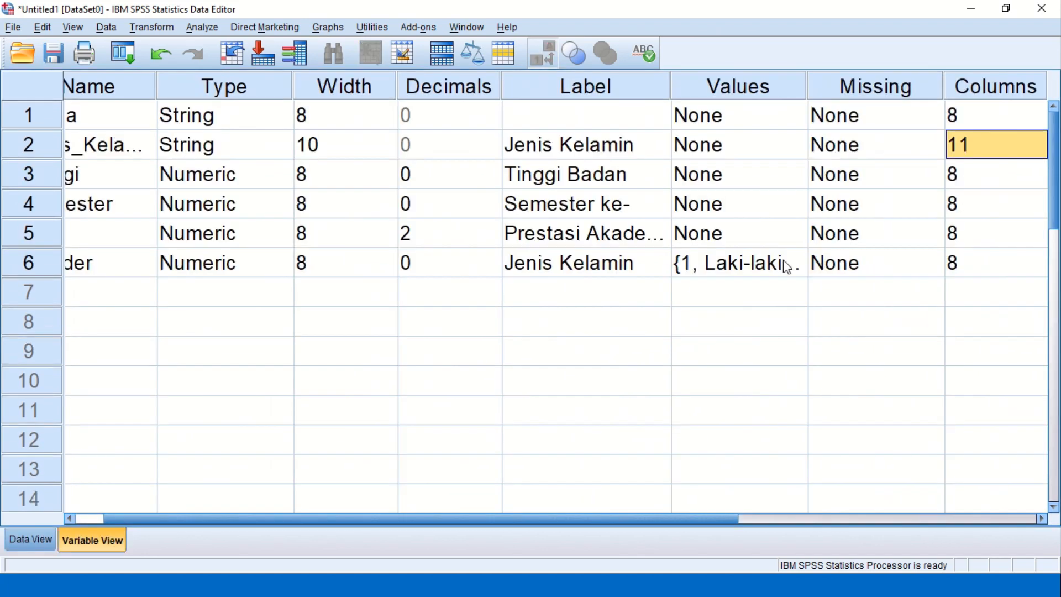
{"action": "left_click", "coordinate": [1014, 148]}
{"action": "left_click", "coordinate": [1041, 151]}
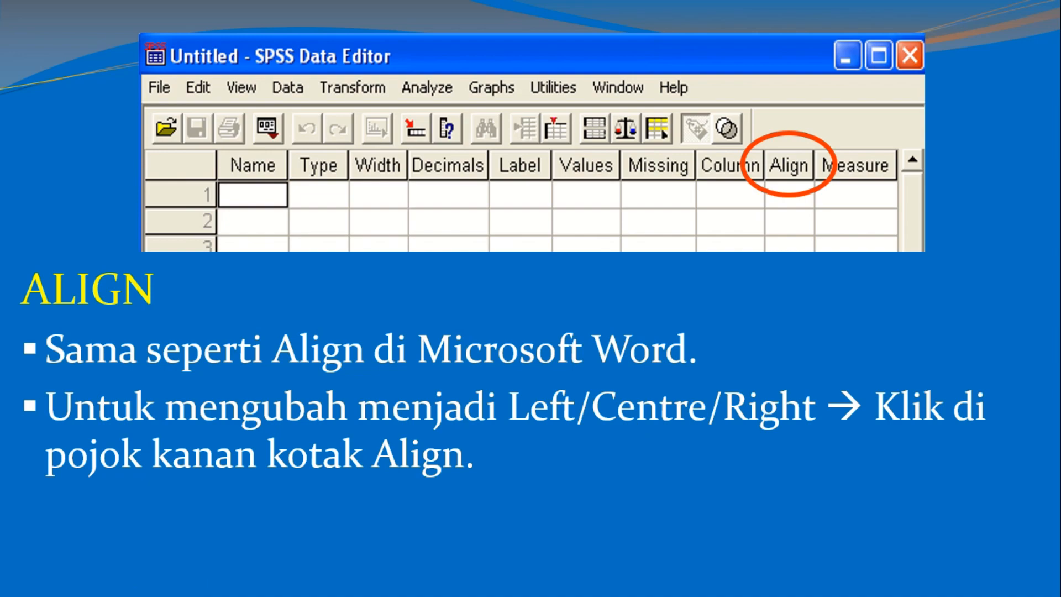
- Switch to SPSS and examine how the Tinggi value in row 1 is aligned in the data grid
{"action": "key", "text": "alt+Tab"}
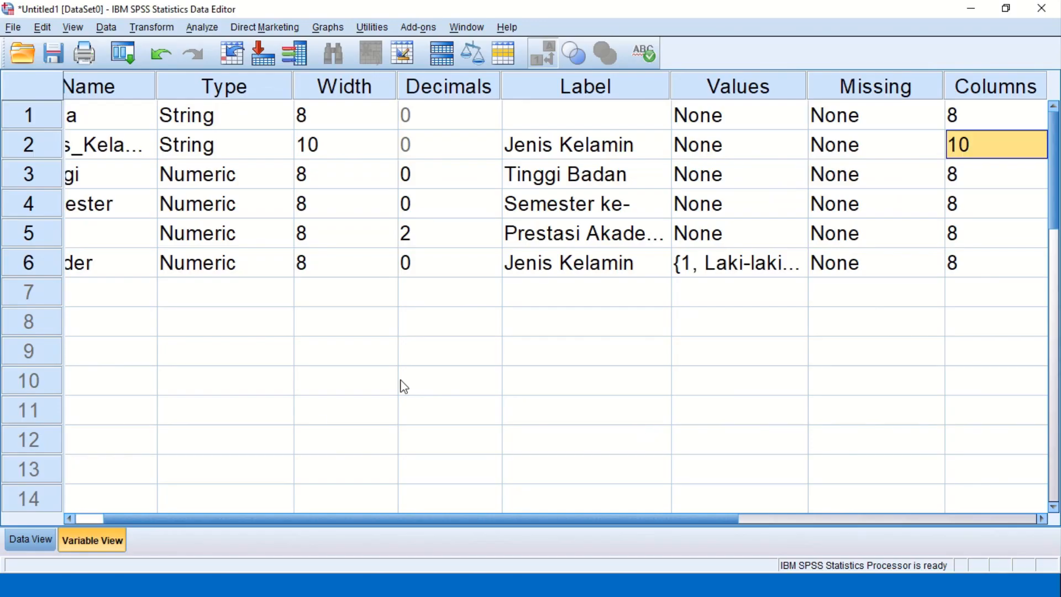
{"action": "left_click", "coordinate": [12, 542]}
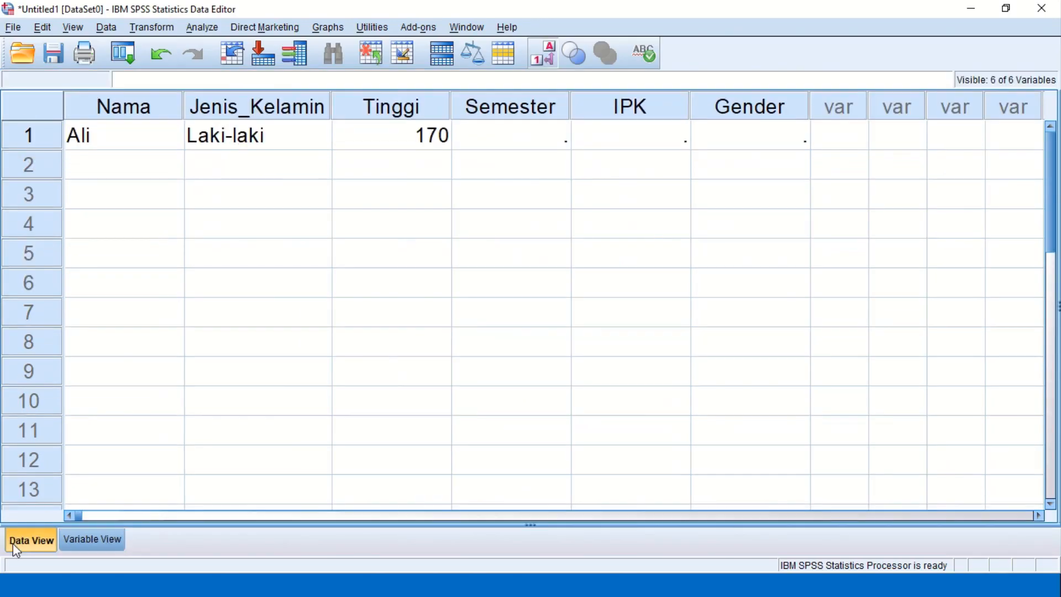
{"action": "left_click", "coordinate": [409, 138]}
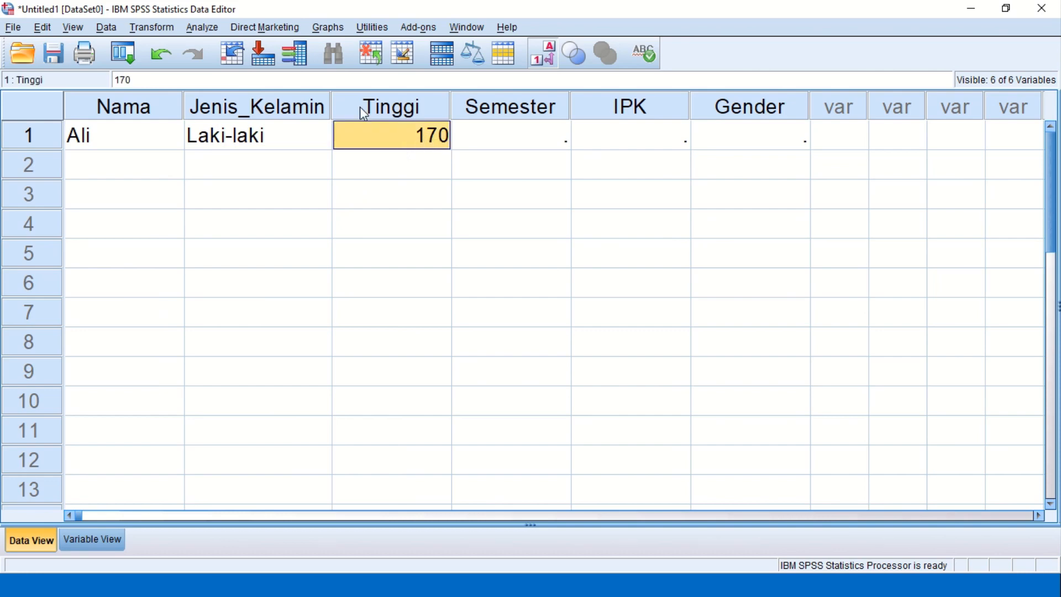
{"action": "left_click", "coordinate": [394, 107]}
- Set the Tinggi variable's Align option to Left and check its value in the data grid
{"action": "left_click", "coordinate": [83, 539]}
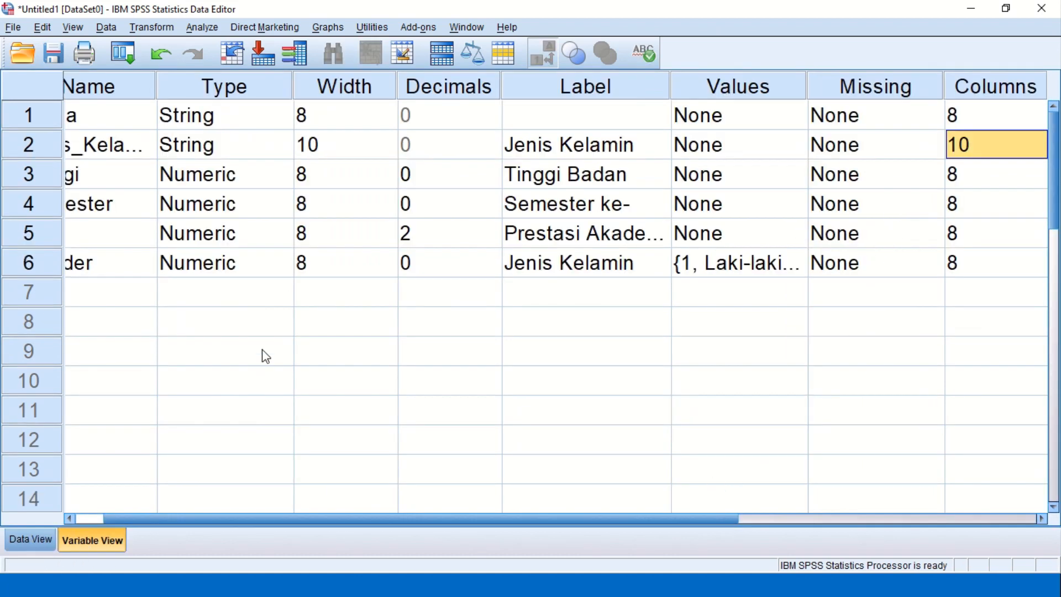
{"action": "left_click", "coordinate": [33, 186]}
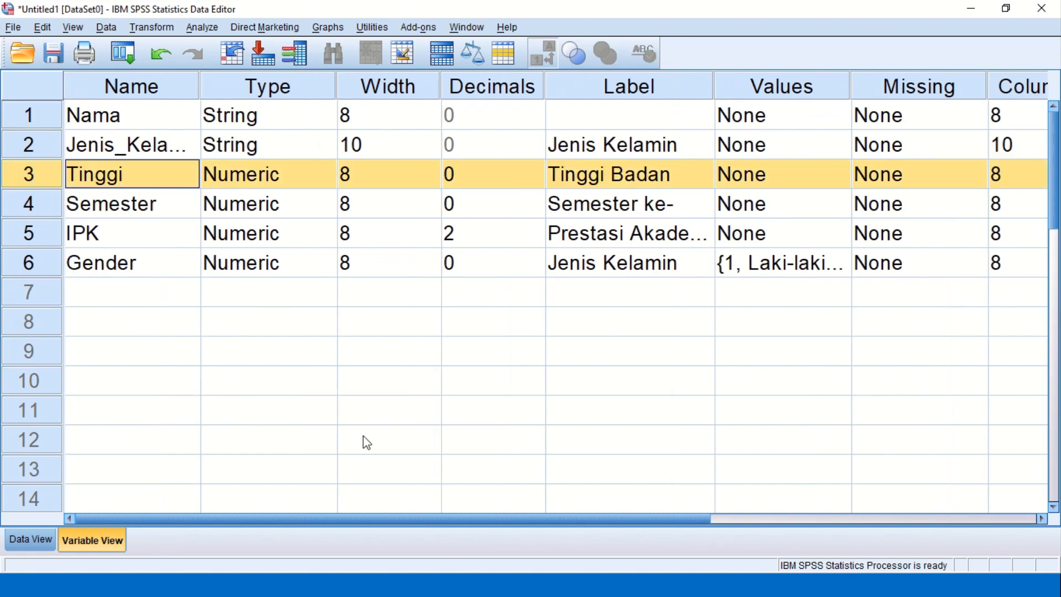
{"action": "left_click_drag", "start_coordinate": [308, 521], "coordinate": [532, 505]}
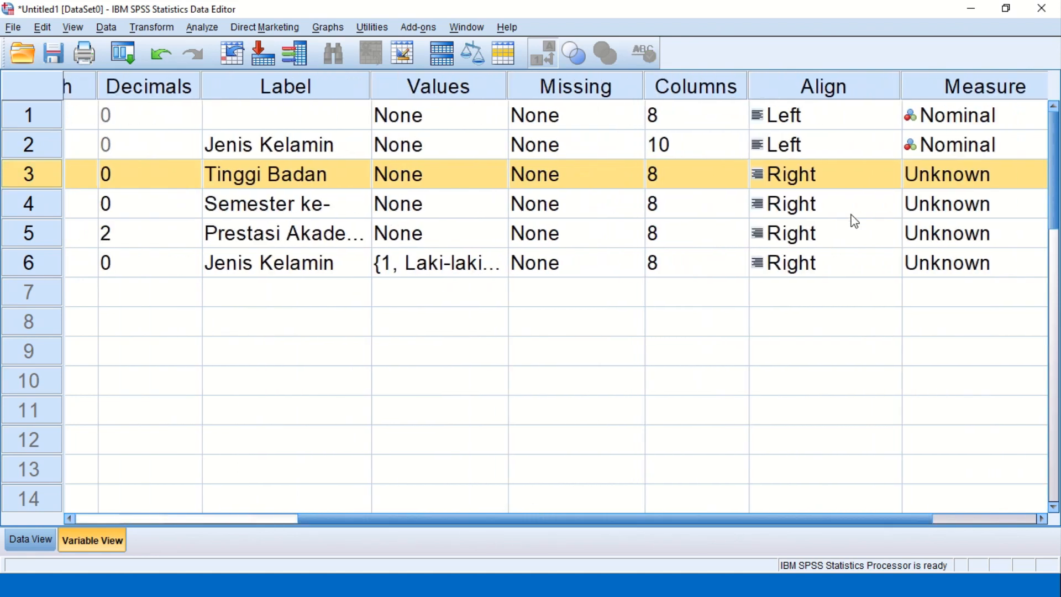
{"action": "left_click", "coordinate": [883, 176]}
{"action": "left_click", "coordinate": [811, 205]}
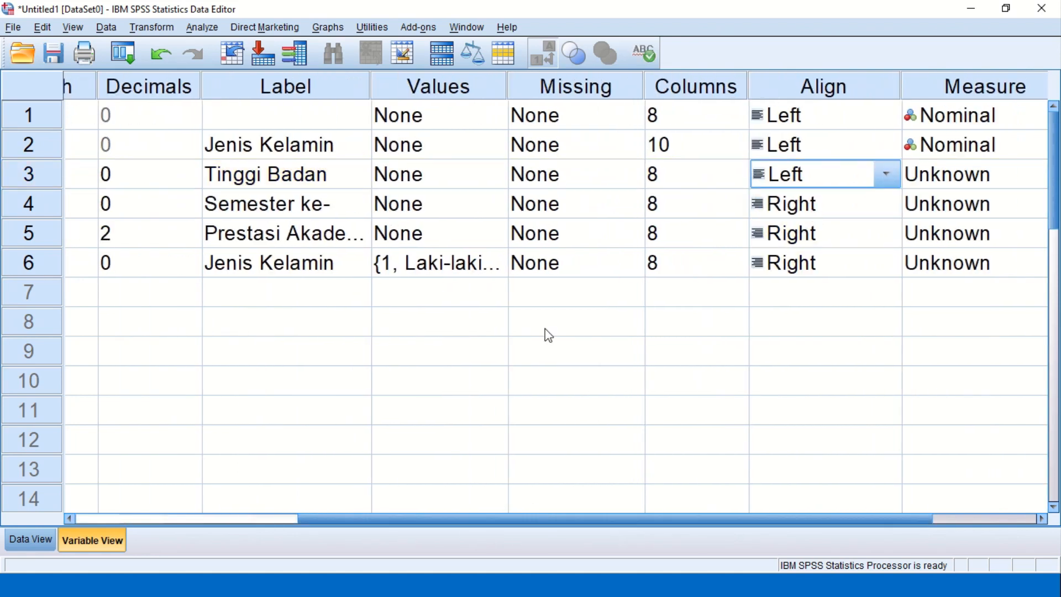
{"action": "left_click", "coordinate": [12, 544]}
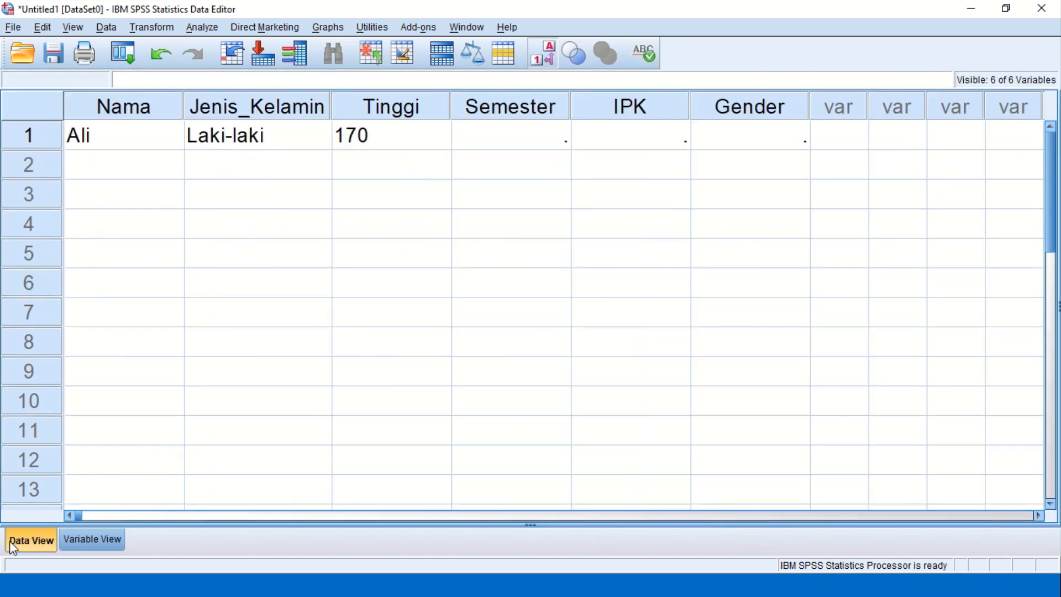
{"action": "left_click", "coordinate": [365, 145]}
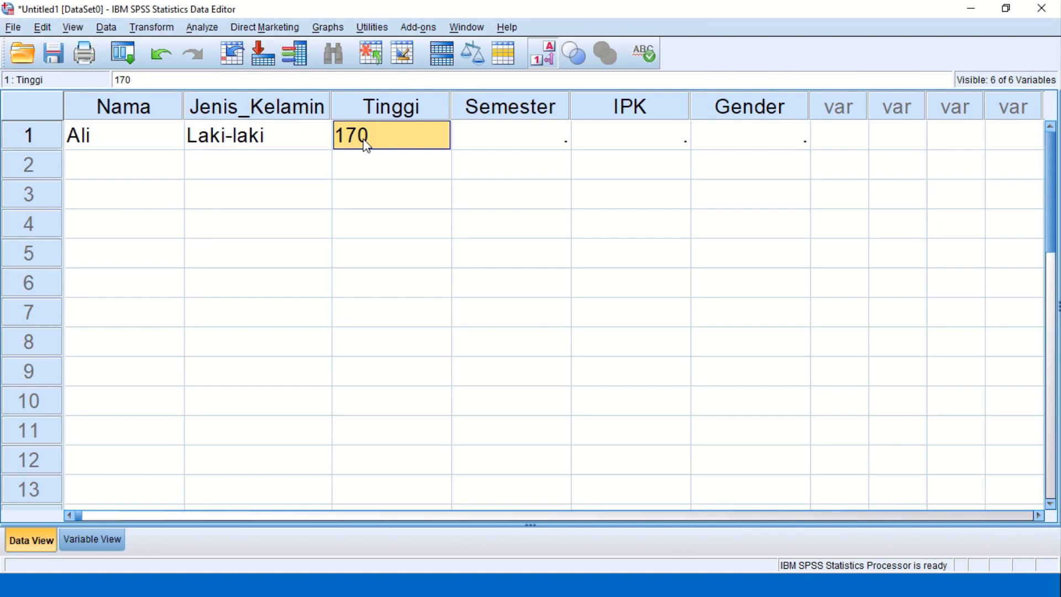
- Review the Align and Measure slides in PowerPoint, and return to SPSS
{"action": "key", "text": "alt+Tab"}
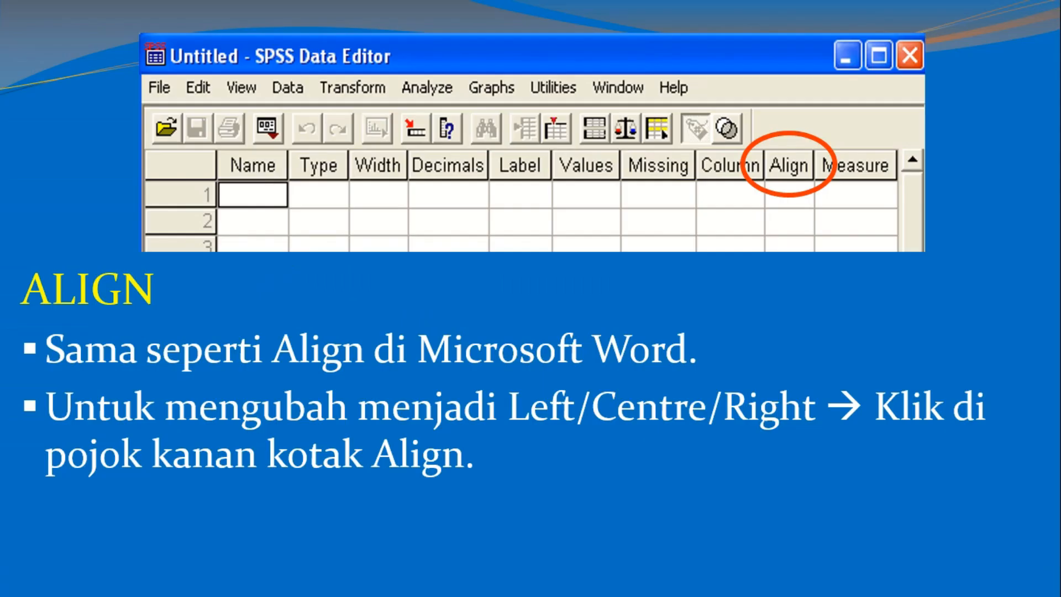
{"action": "key", "text": "Right"}
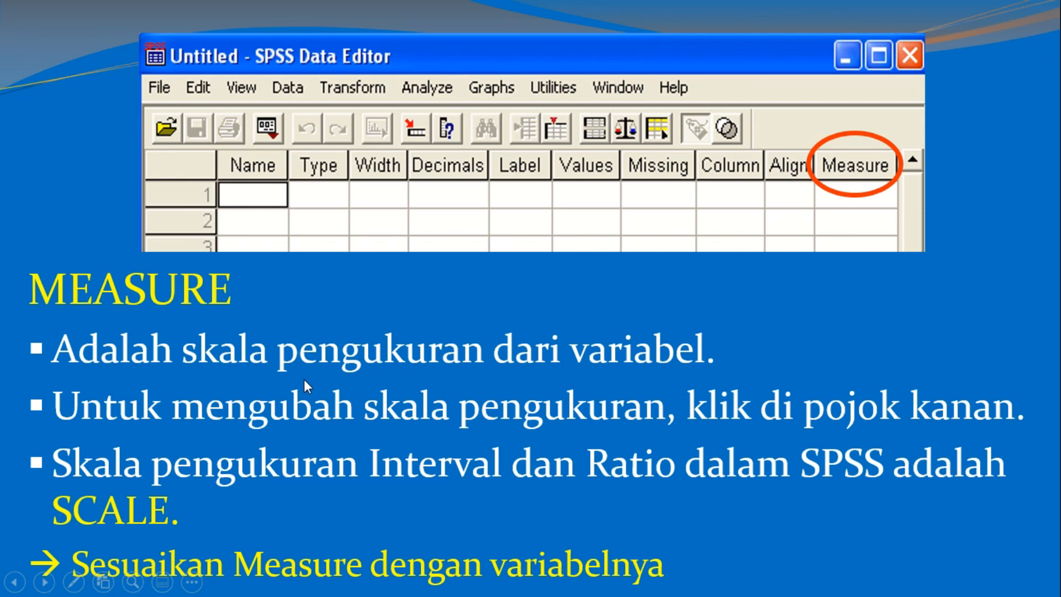
{"action": "key", "text": "alt+Tab"}
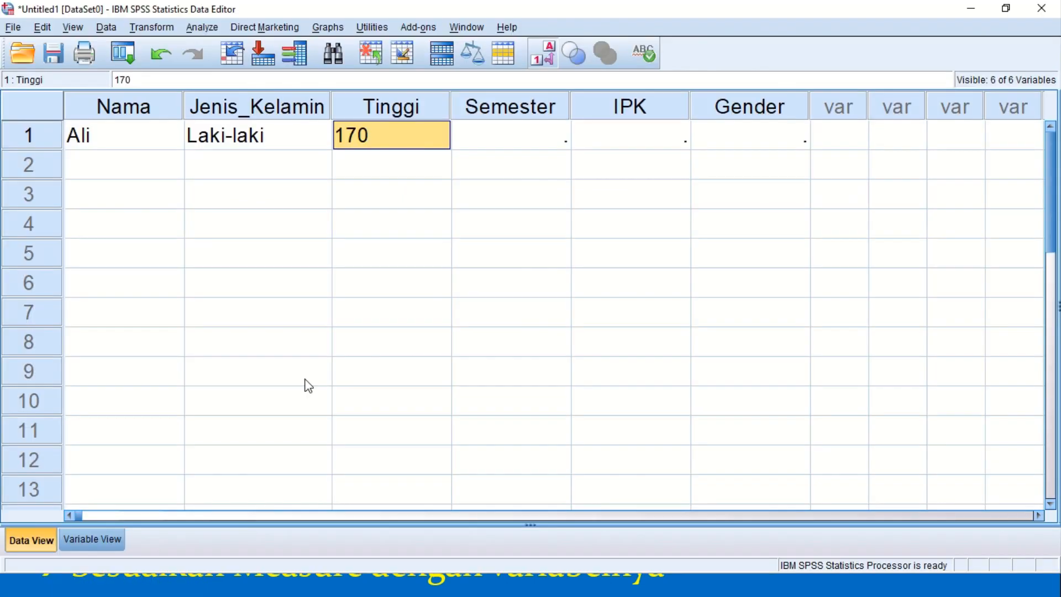
- Examine the measurement level options available for the Nama variable in the variable definitions
{"action": "left_click", "coordinate": [104, 534]}
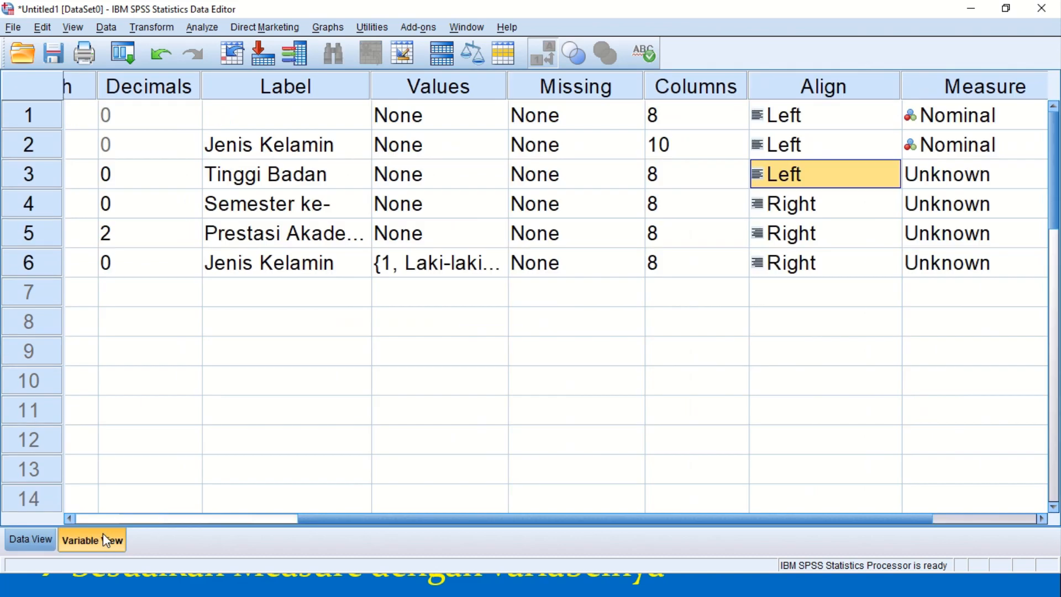
{"action": "left_click", "coordinate": [48, 116]}
{"action": "left_click", "coordinate": [137, 117]}
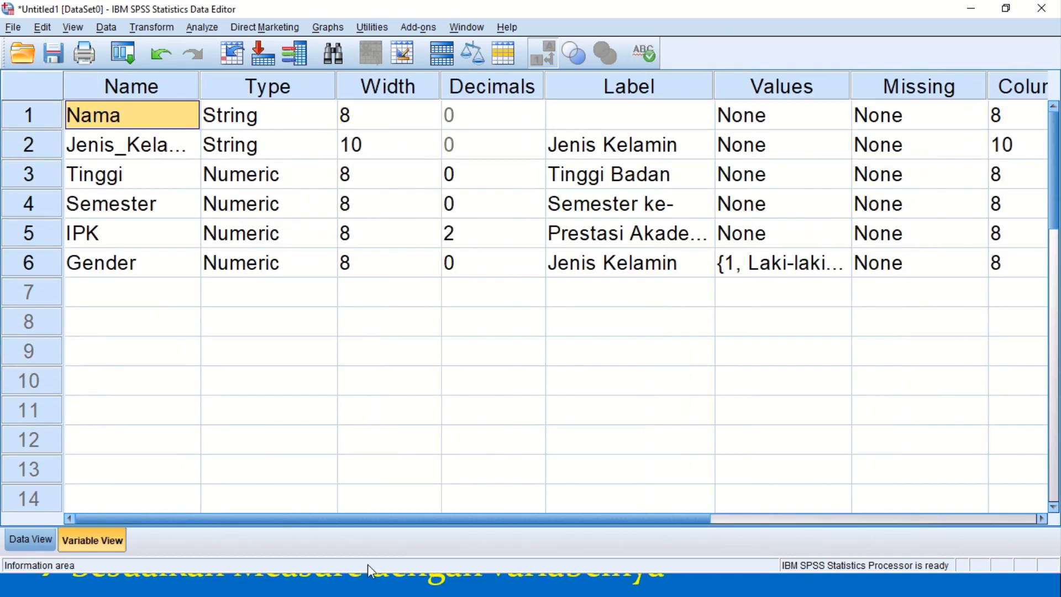
{"action": "left_click_drag", "start_coordinate": [342, 519], "coordinate": [603, 526]}
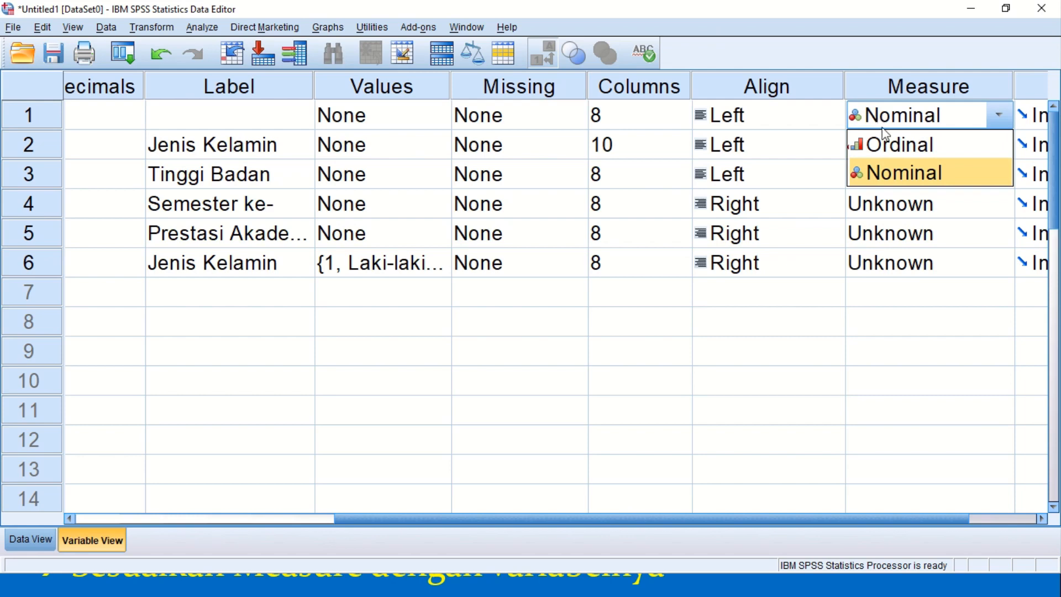
{"action": "left_click", "coordinate": [761, 125]}
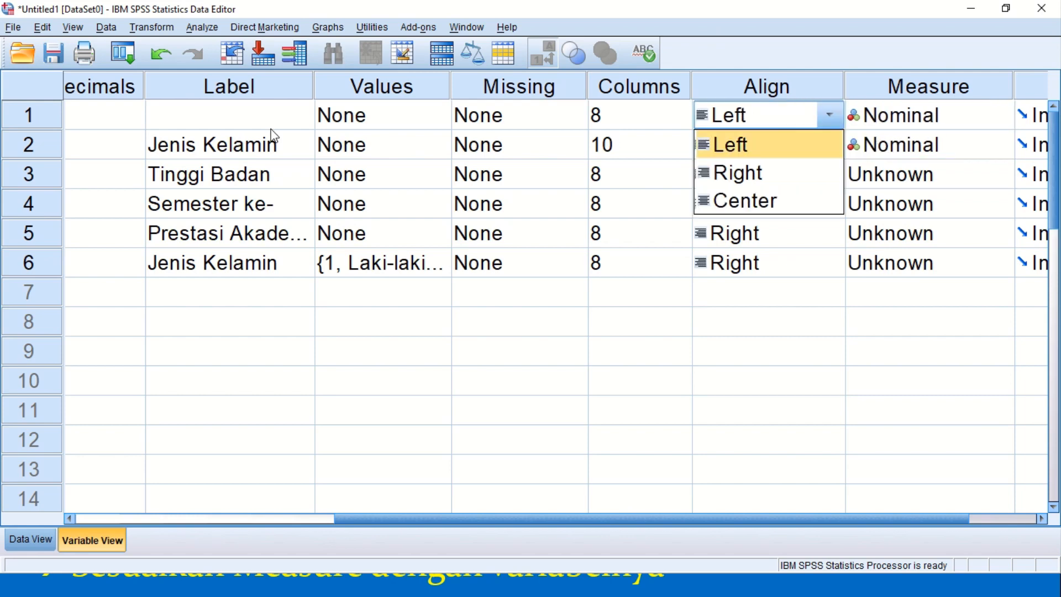
{"action": "left_click", "coordinate": [33, 118]}
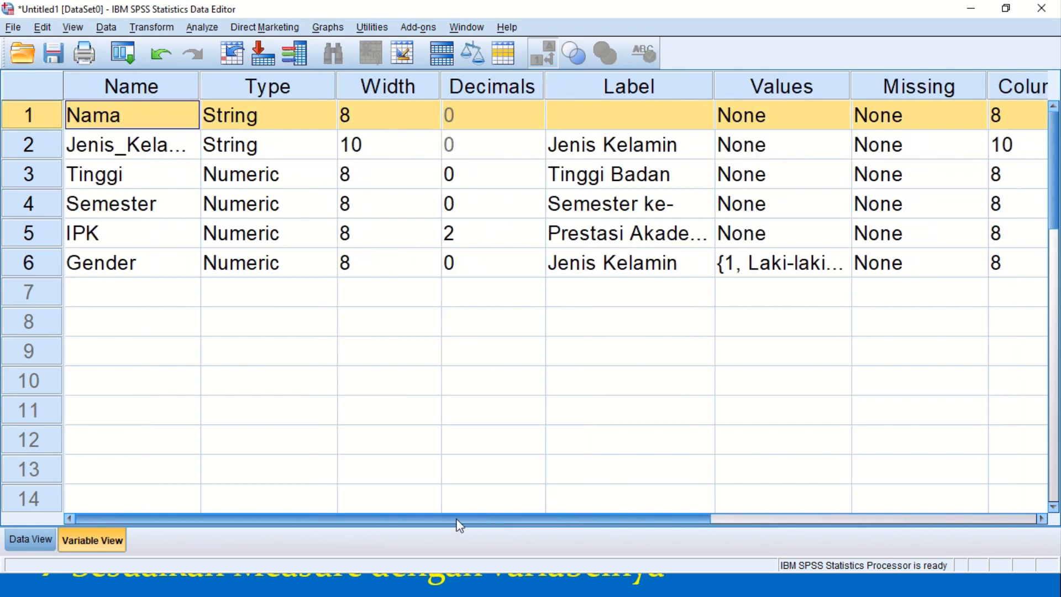
{"action": "left_click_drag", "start_coordinate": [457, 519], "coordinate": [794, 522]}
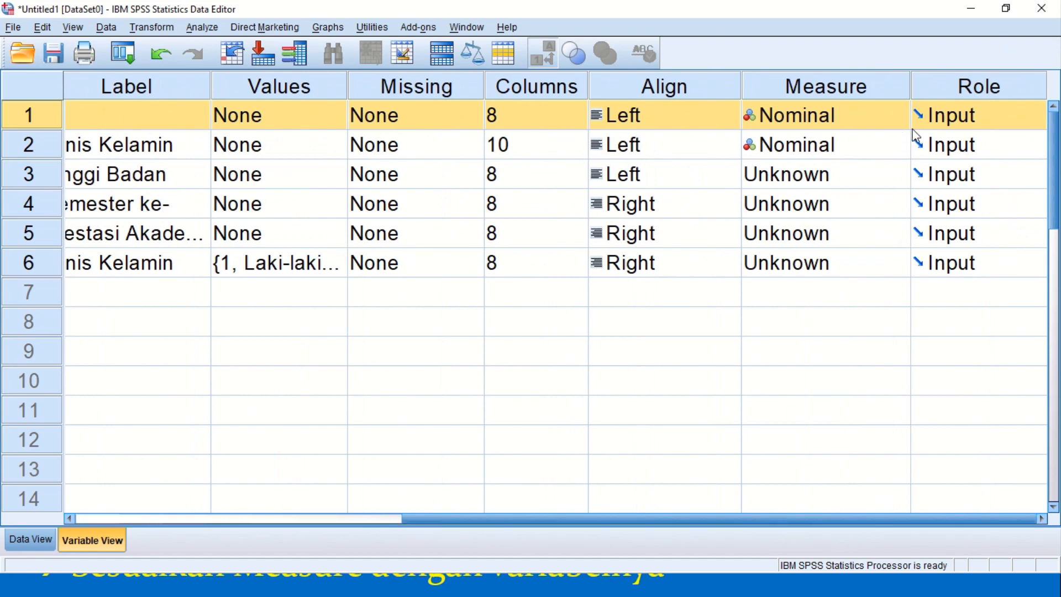
{"action": "left_click", "coordinate": [894, 115]}
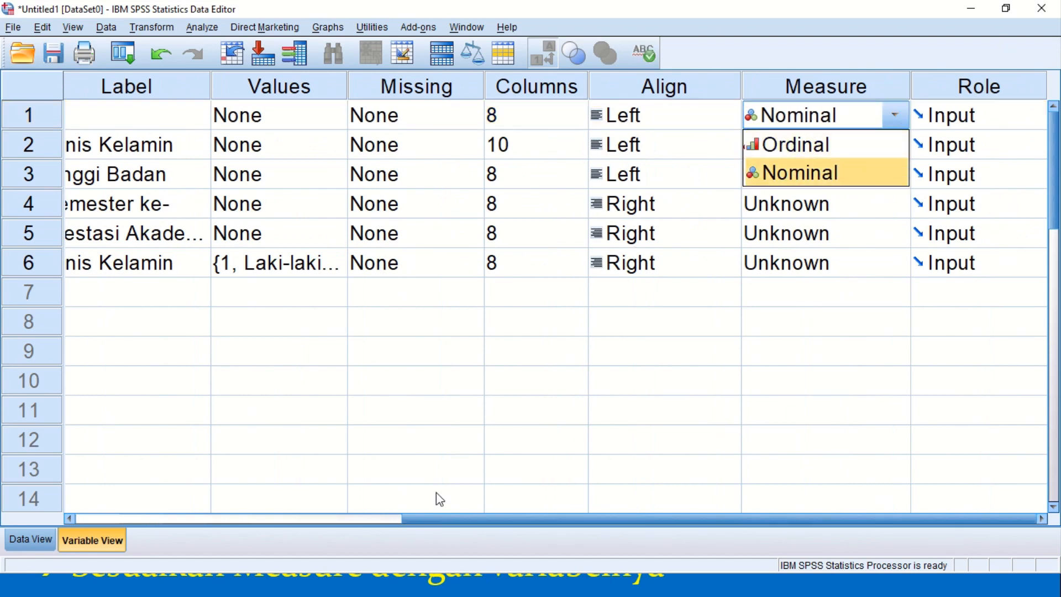
- Review the numeric variables Tinggi, Semester, IPK and Gender in the variable definitions
{"action": "left_click_drag", "start_coordinate": [415, 522], "coordinate": [112, 496]}
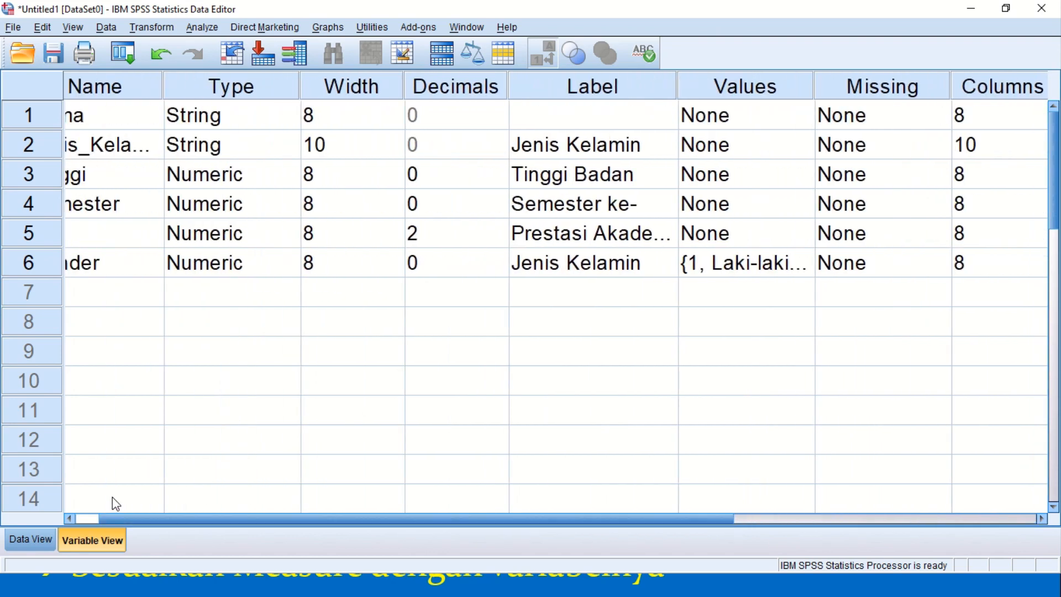
{"action": "left_click", "coordinate": [112, 500]}
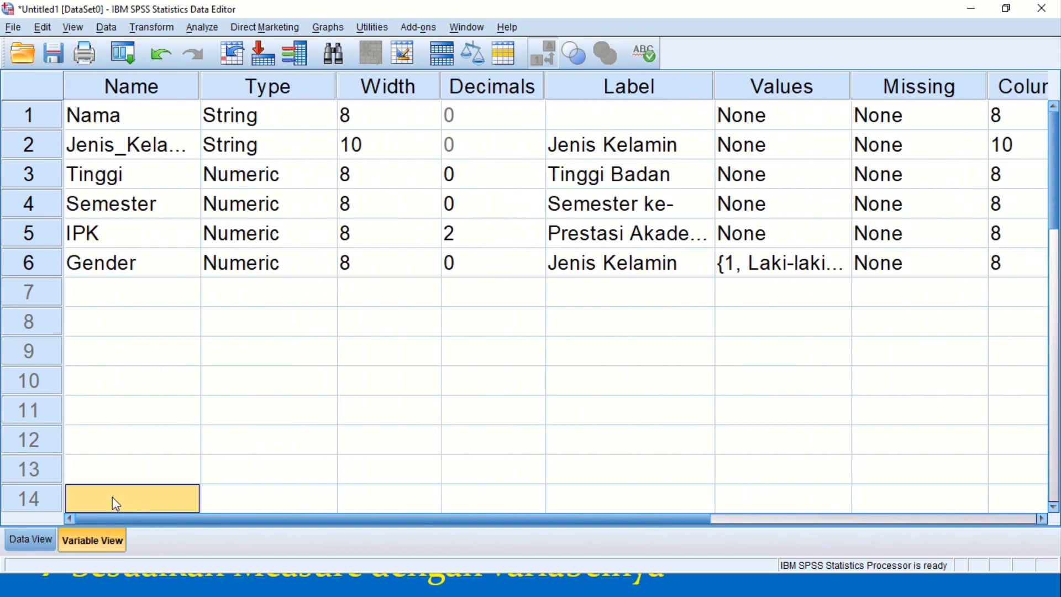
{"action": "left_click", "coordinate": [127, 182]}
{"action": "left_click", "coordinate": [127, 205]}
{"action": "left_click", "coordinate": [112, 236]}
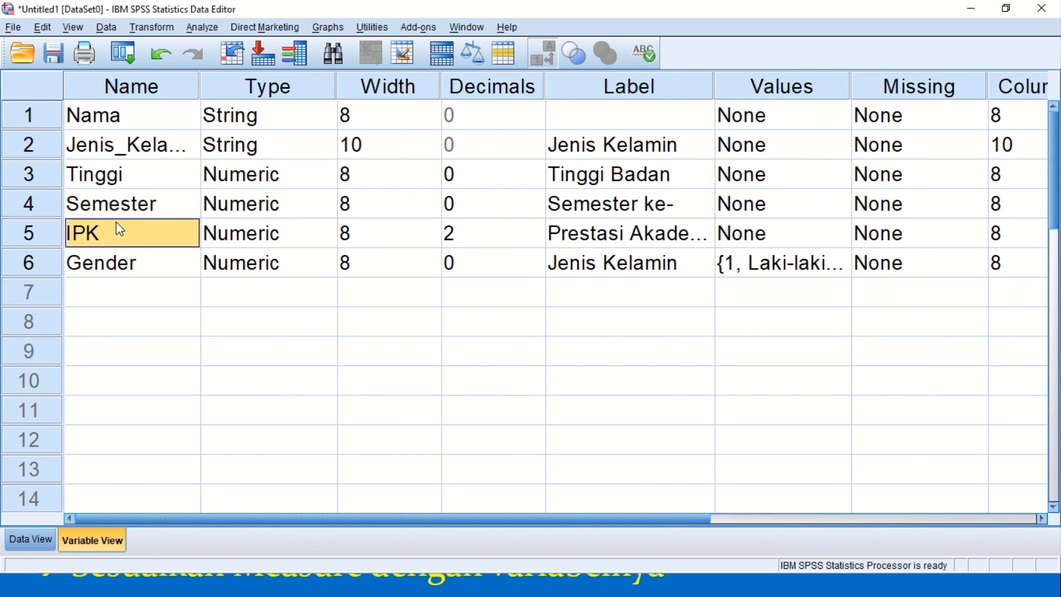
{"action": "left_click", "coordinate": [120, 181]}
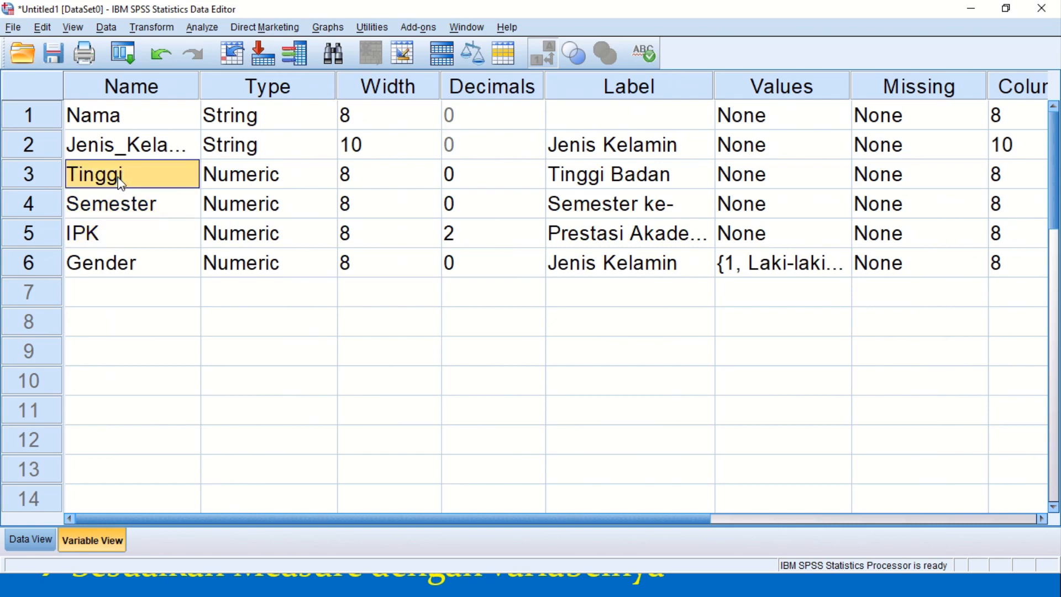
{"action": "left_click", "coordinate": [108, 209]}
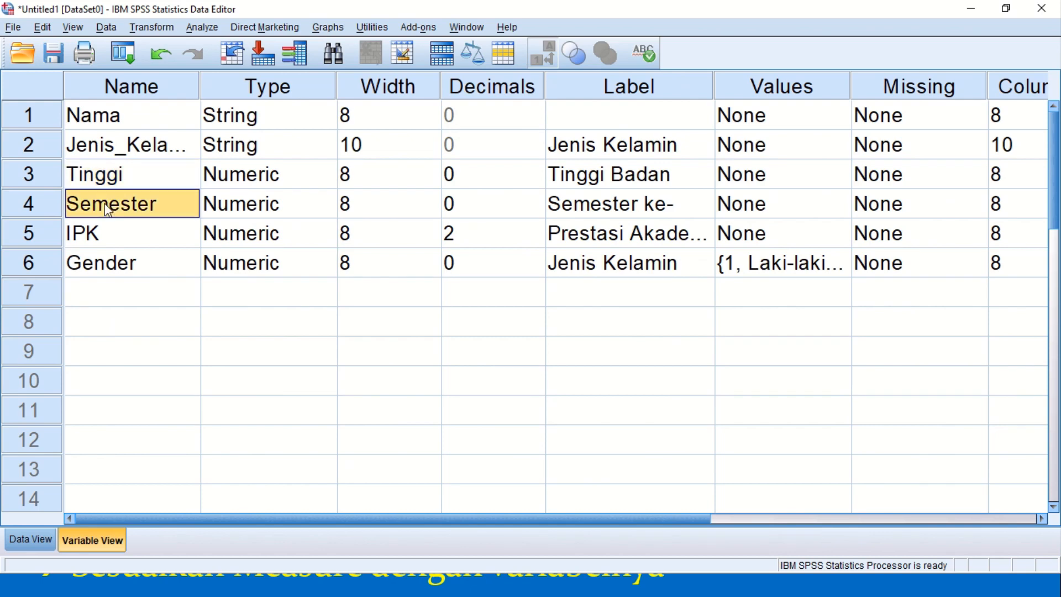
{"action": "left_click", "coordinate": [96, 232]}
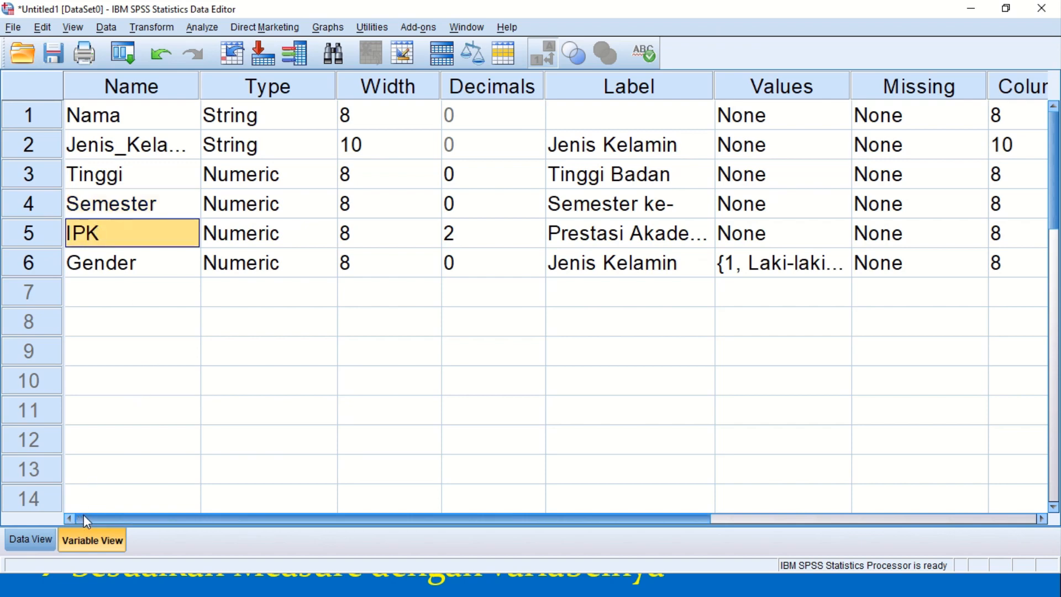
{"action": "left_click", "coordinate": [113, 262]}
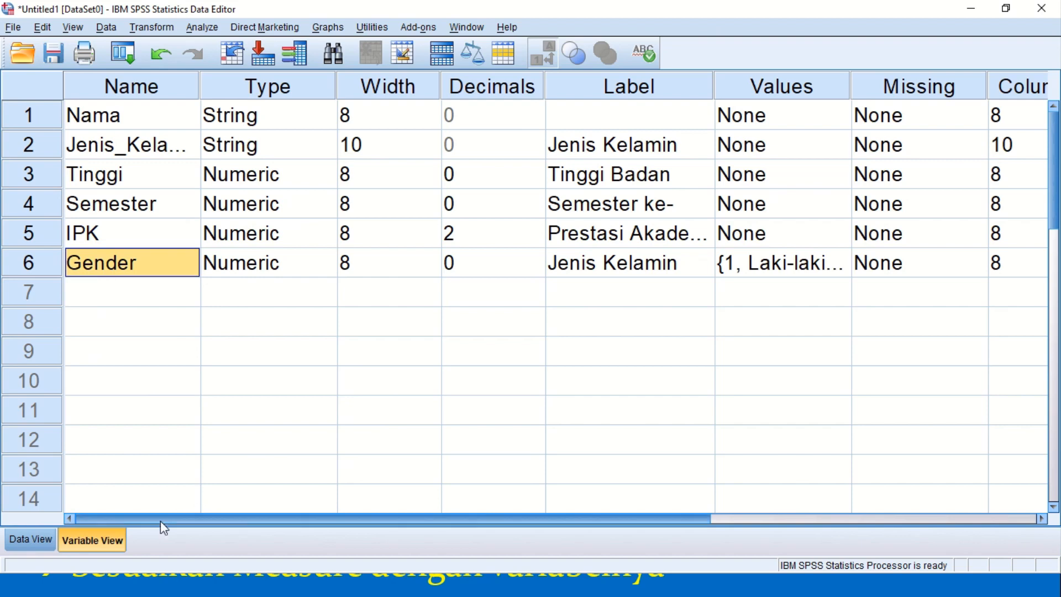
{"action": "left_click", "coordinate": [276, 266]}
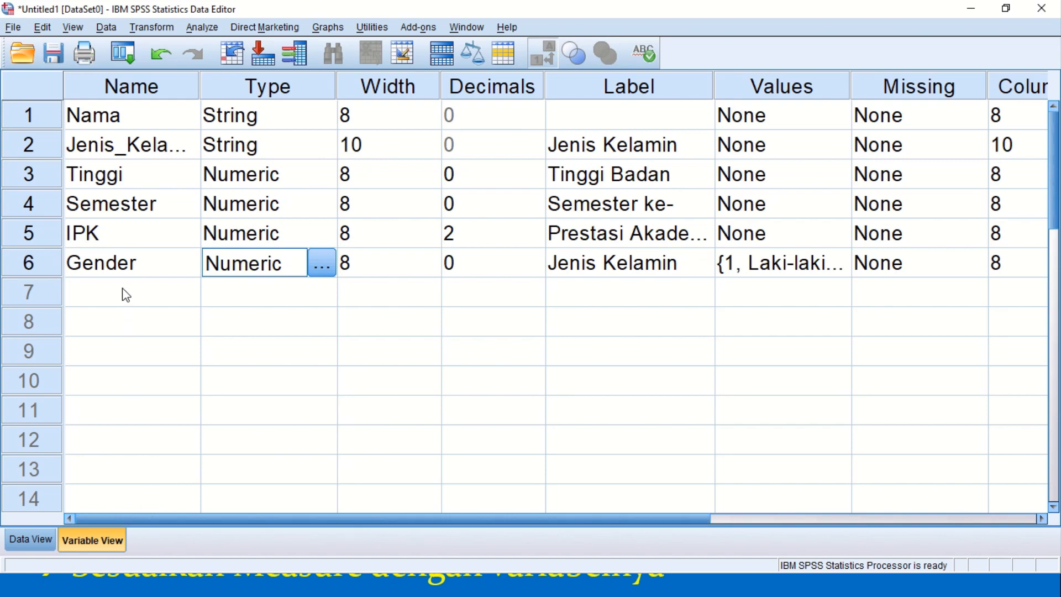
{"action": "left_click", "coordinate": [28, 176]}
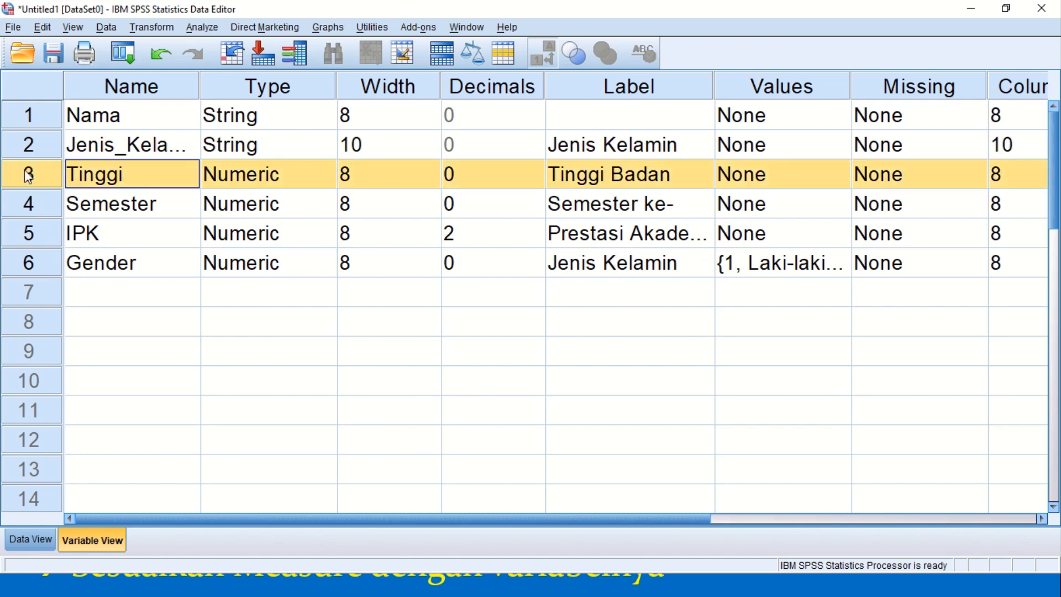
{"action": "left_click", "coordinate": [25, 202]}
{"action": "left_click", "coordinate": [17, 238]}
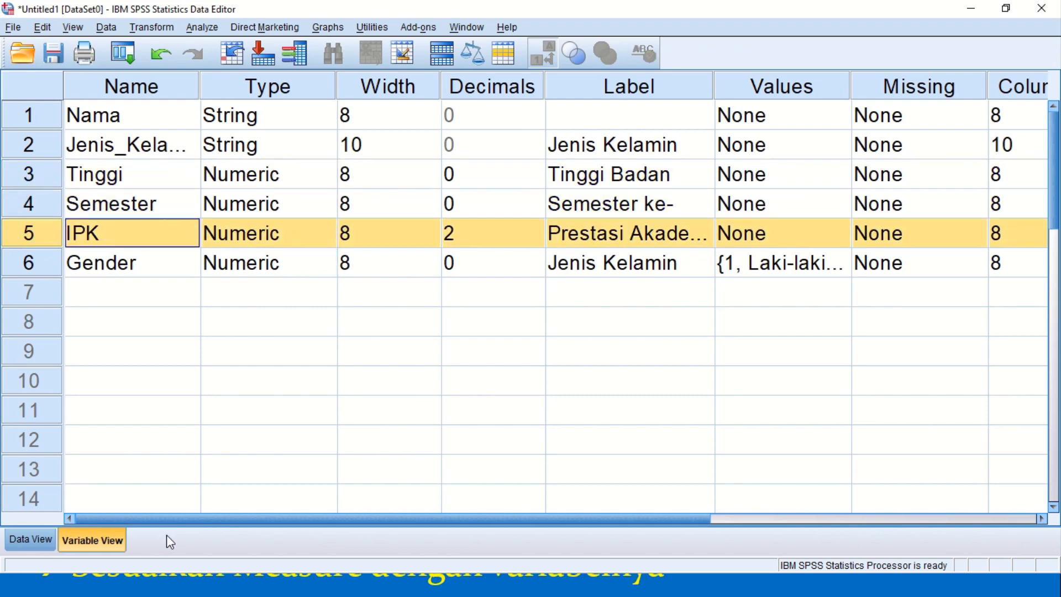
- Set the measurement level of Tinggi, Semester, IPK and Gender to Scale
{"action": "left_click_drag", "start_coordinate": [162, 519], "coordinate": [532, 525]}
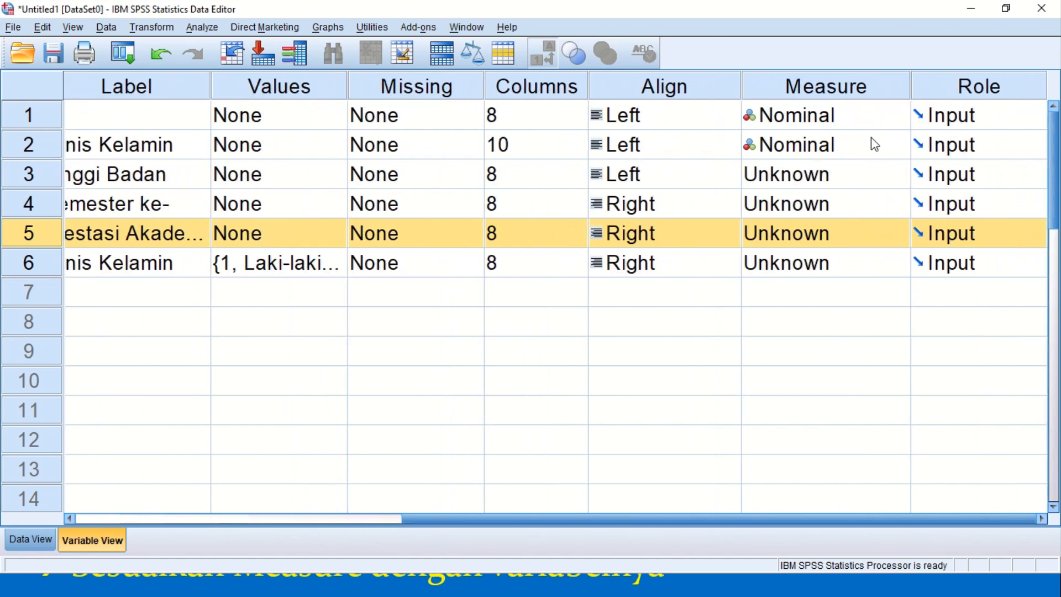
{"action": "left_click", "coordinate": [900, 188]}
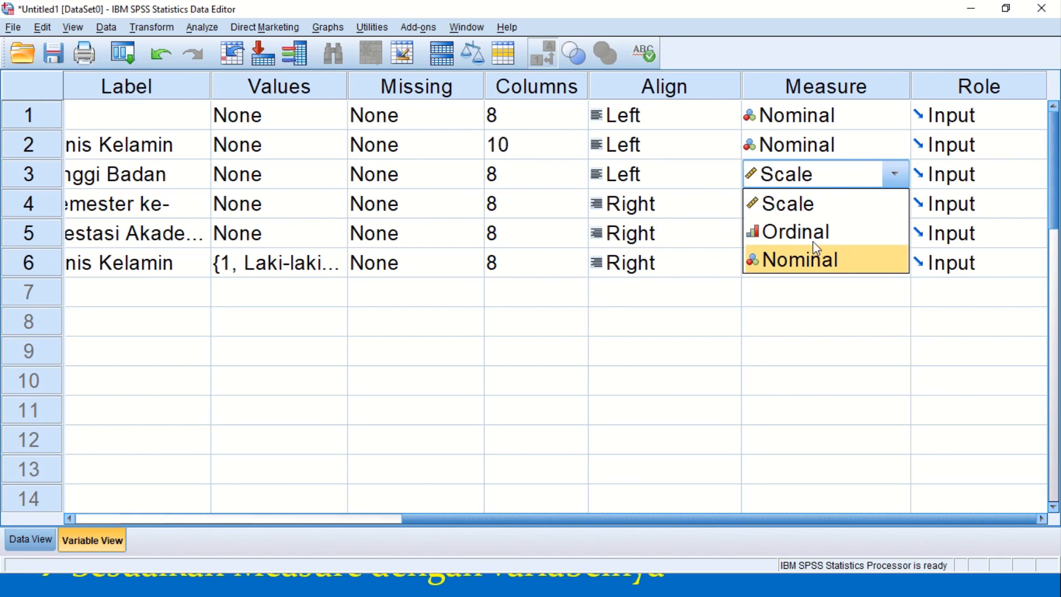
{"action": "left_click", "coordinate": [812, 214]}
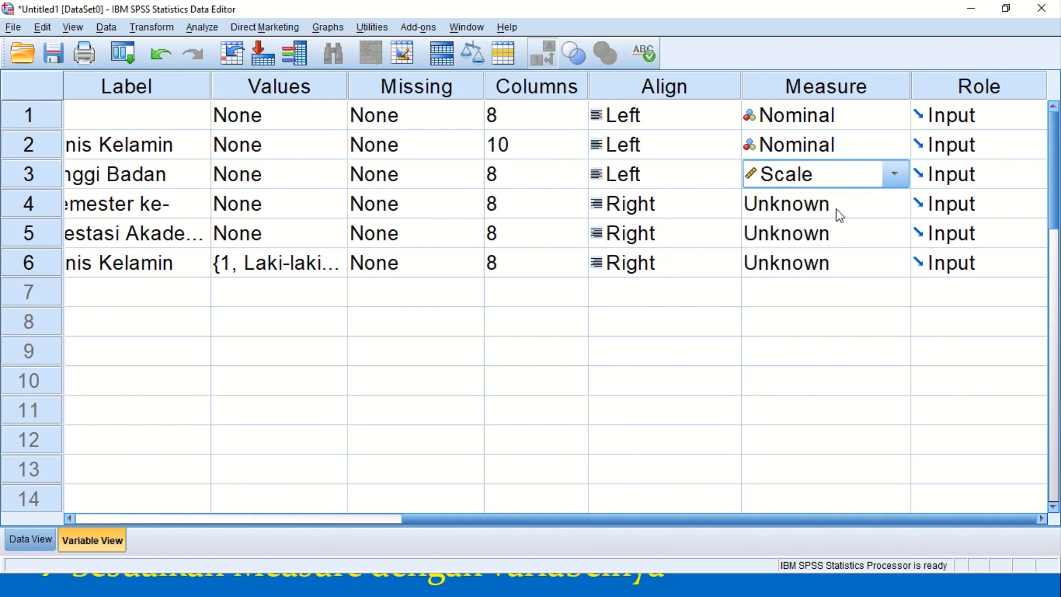
{"action": "left_click", "coordinate": [836, 209]}
{"action": "left_click", "coordinate": [832, 232]}
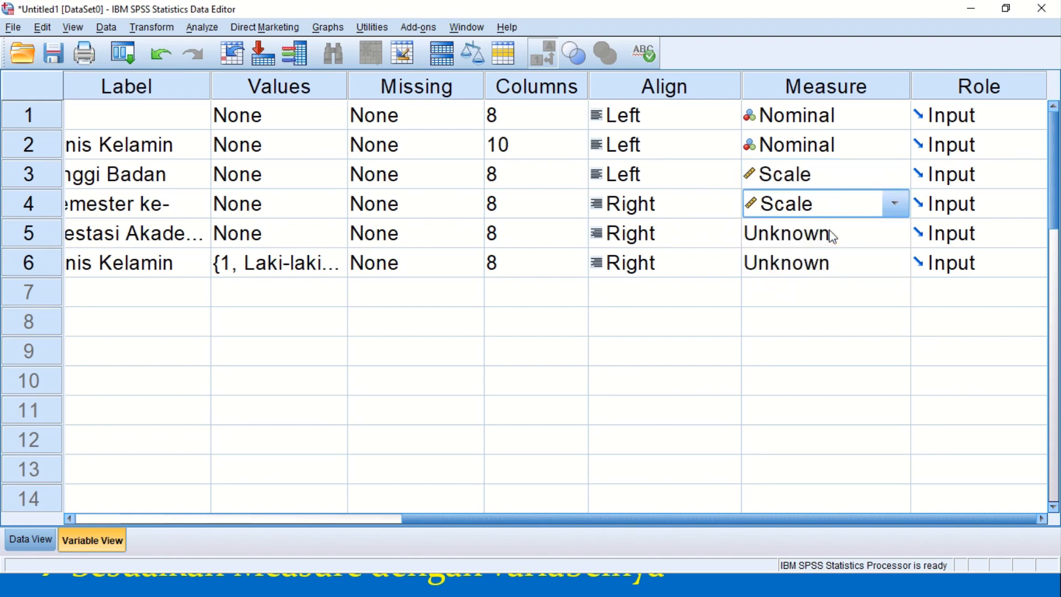
{"action": "left_click", "coordinate": [831, 235]}
{"action": "left_click", "coordinate": [810, 273]}
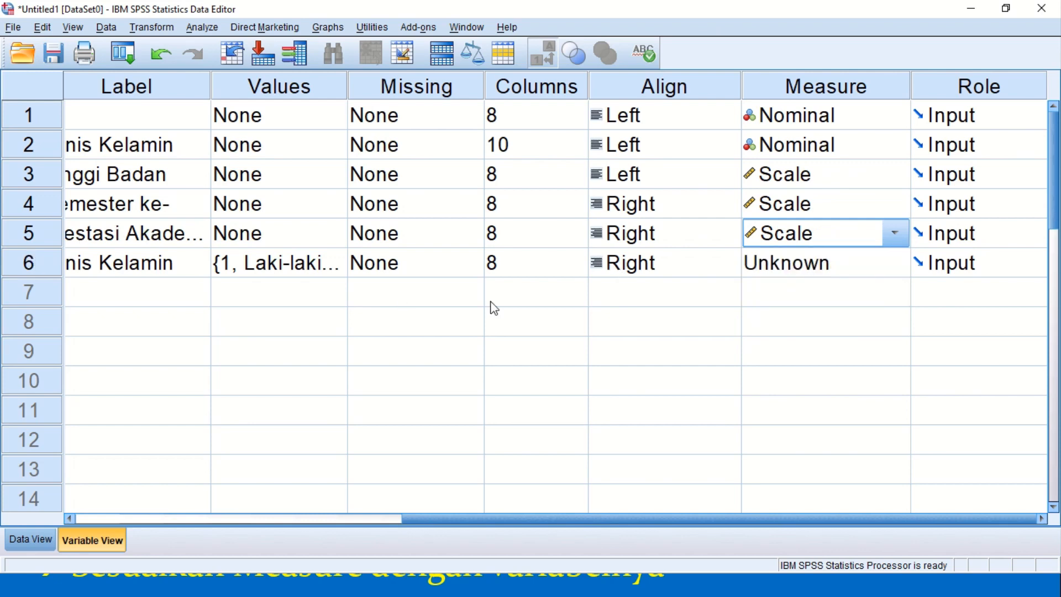
{"action": "left_click", "coordinate": [844, 264]}
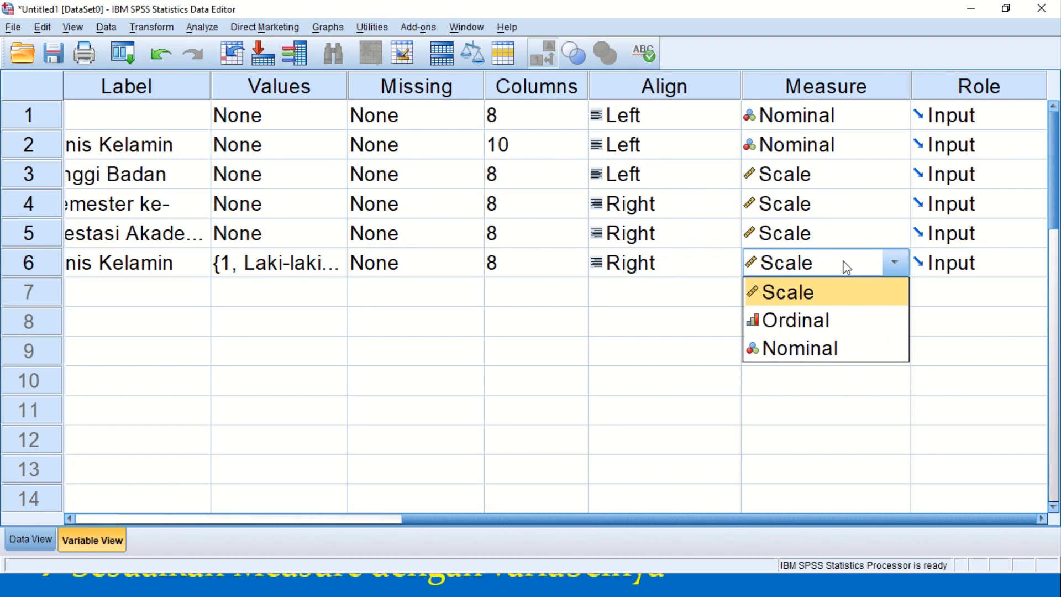
{"action": "left_click", "coordinate": [797, 294]}
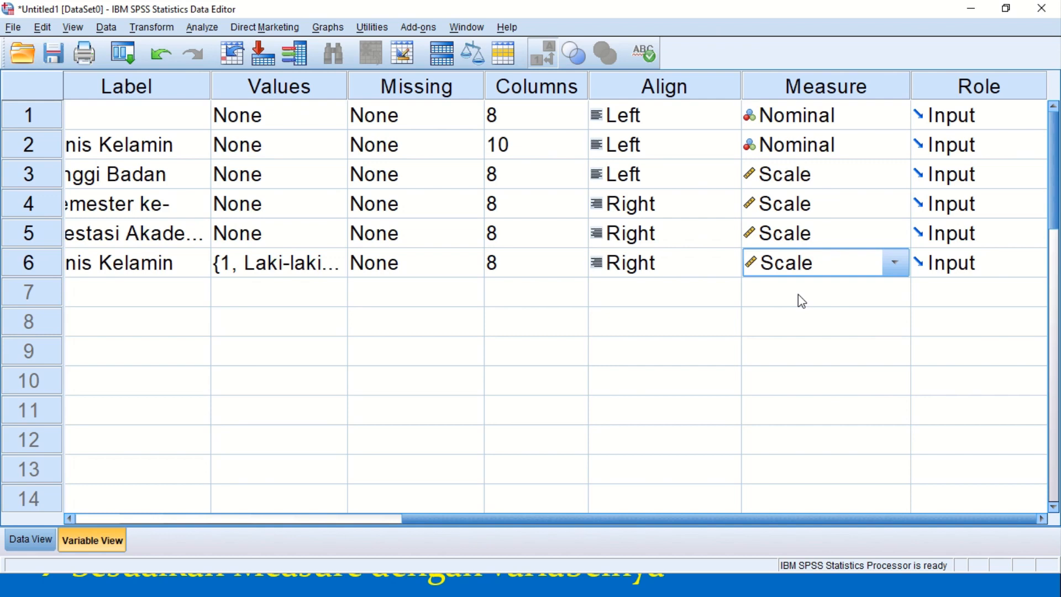
- Check the Measure slide in PowerPoint, then return to SPSS and examine the Role and Measure options of the Nama variable
{"action": "key", "text": "alt+Tab"}
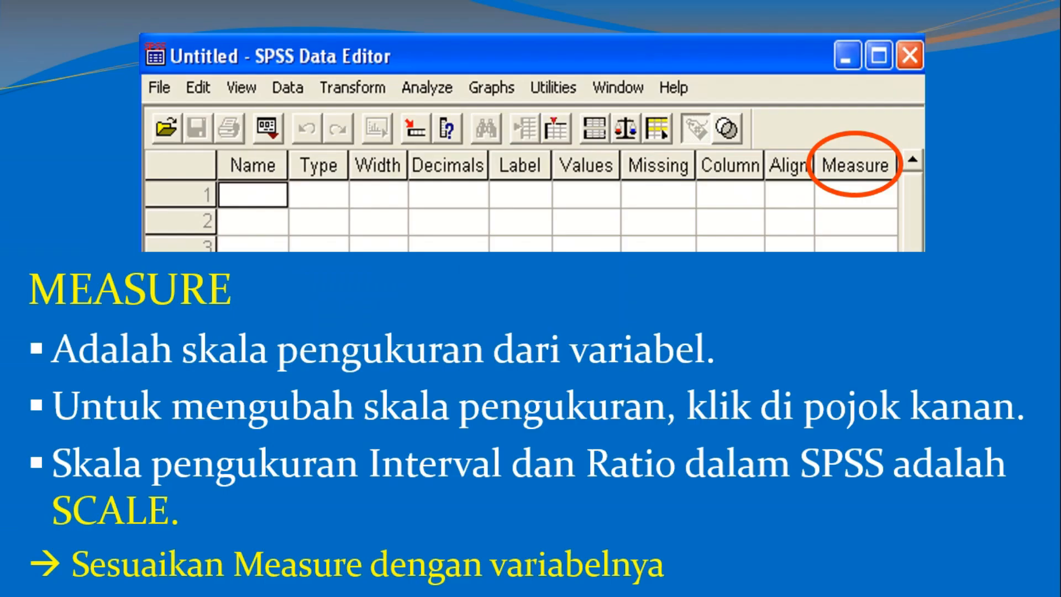
{"action": "key", "text": "alt+Tab"}
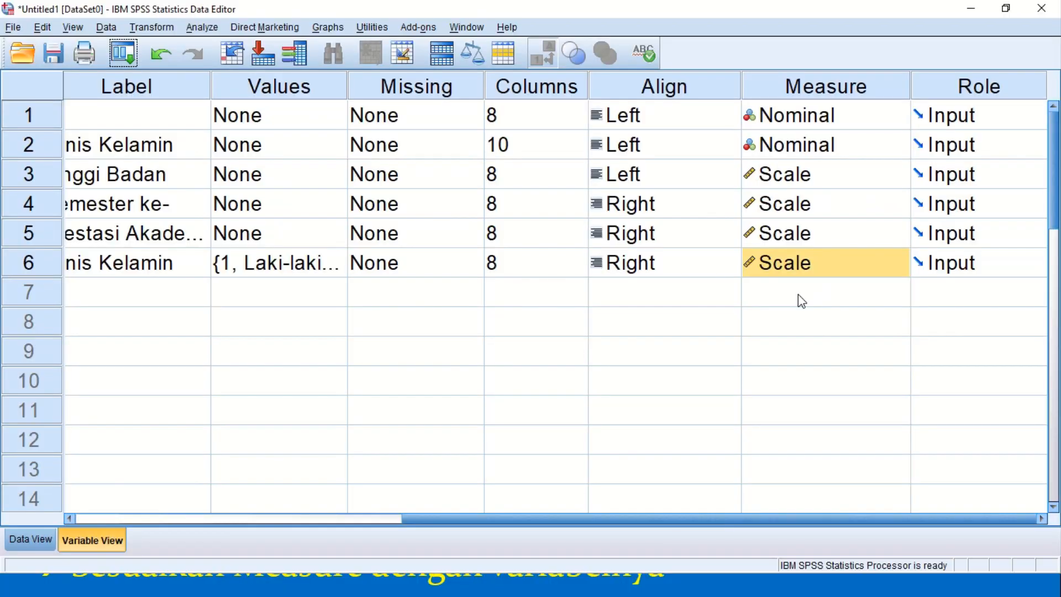
{"action": "left_click", "coordinate": [999, 116]}
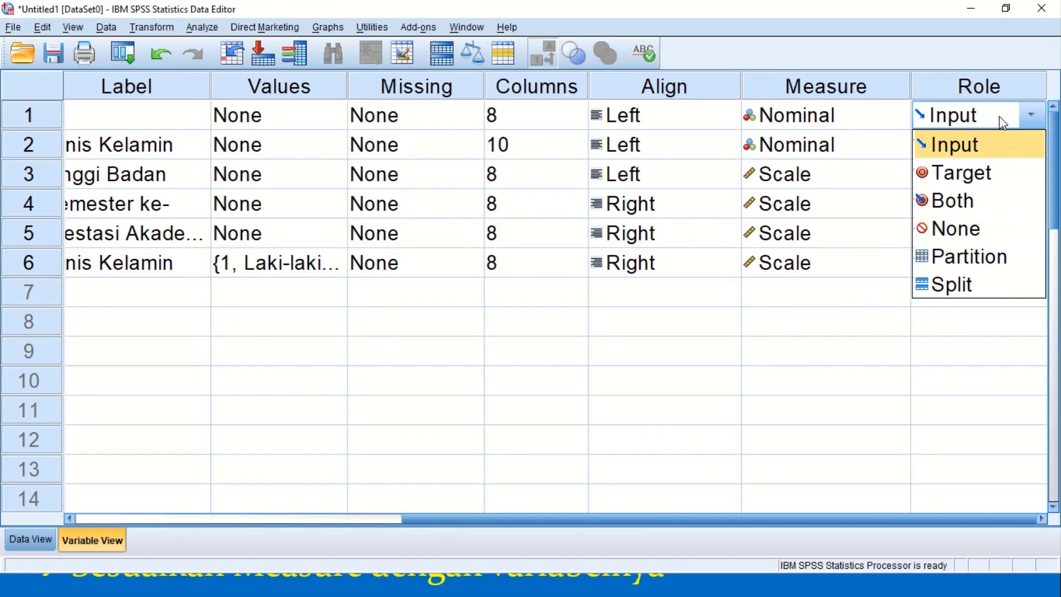
{"action": "left_click", "coordinate": [867, 117]}
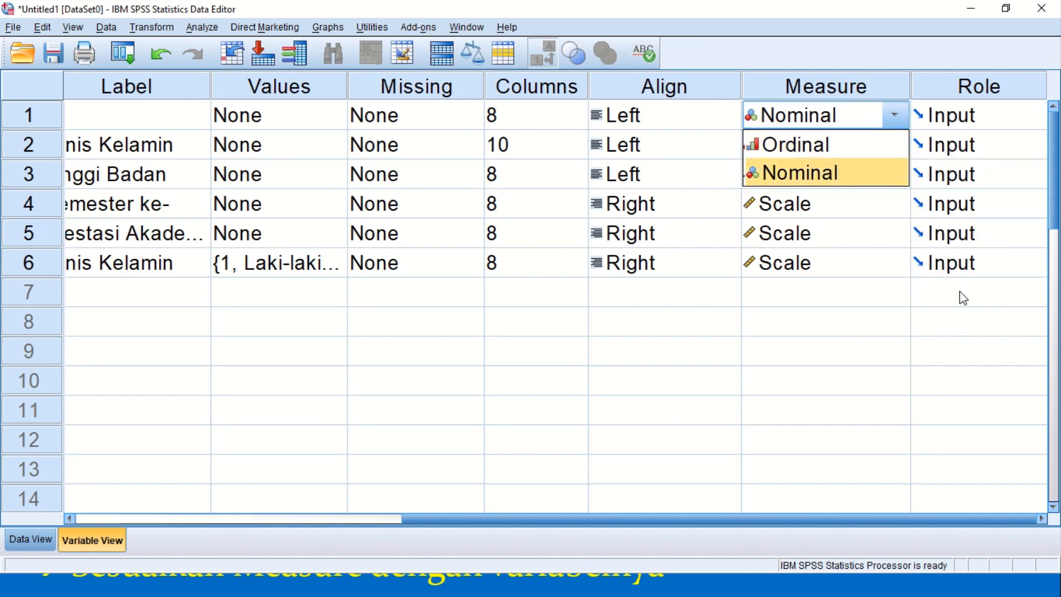
{"action": "left_click", "coordinate": [995, 115]}
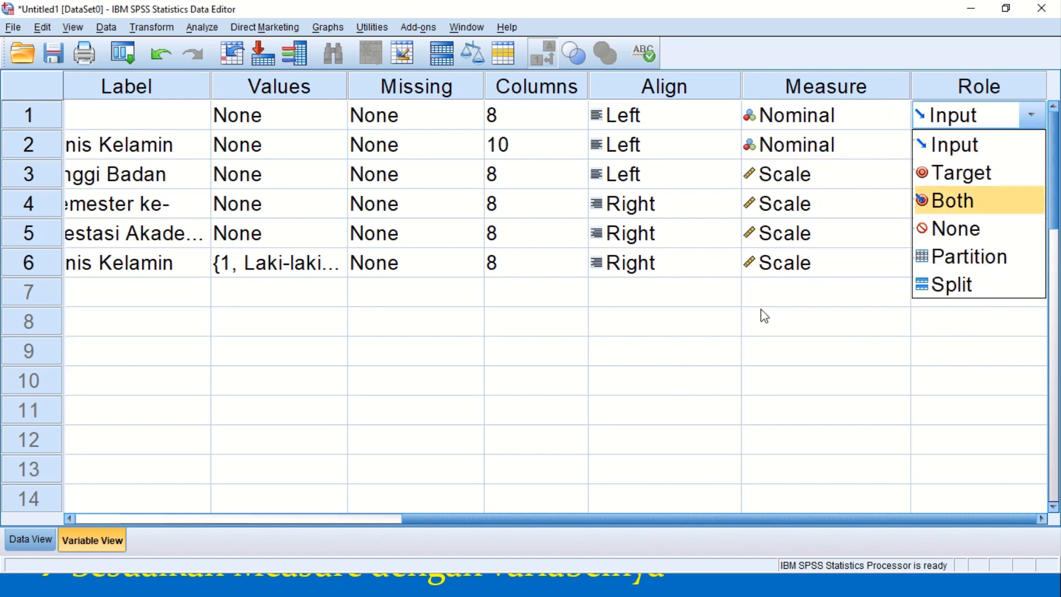
- Check the student table in PowerPoint and enter the second and third students' names in the Nama column of the SPSS data grid
{"action": "left_click", "coordinate": [31, 539]}
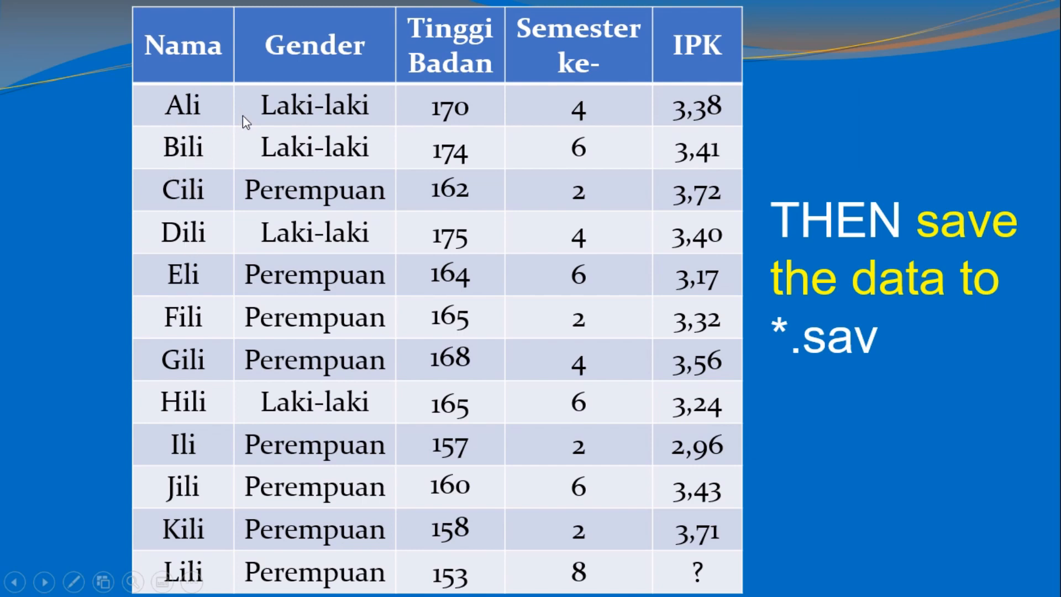
{"action": "key", "text": "alt+Tab"}
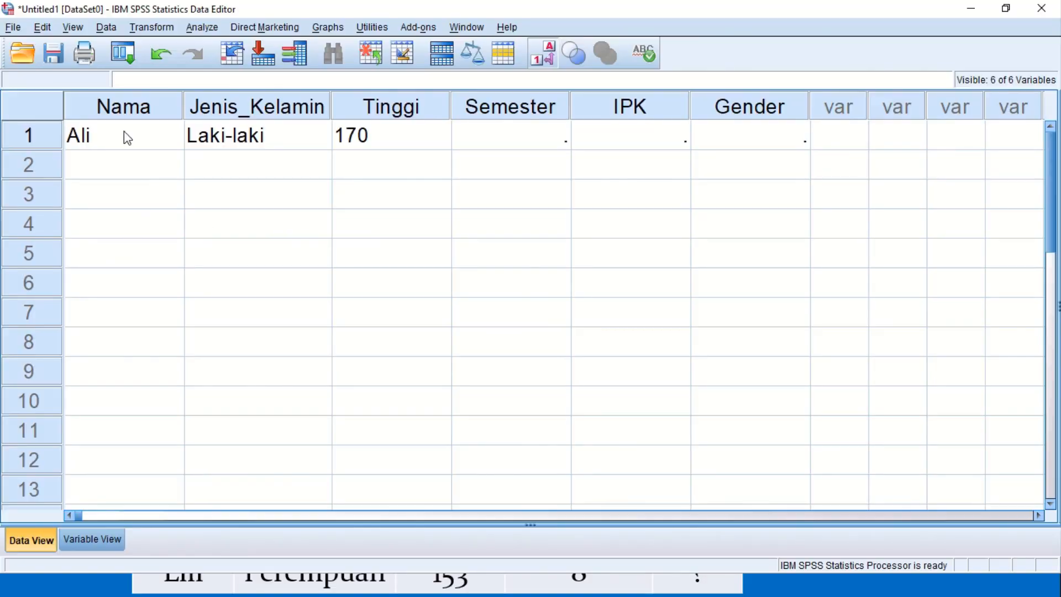
{"action": "left_click", "coordinate": [109, 175]}
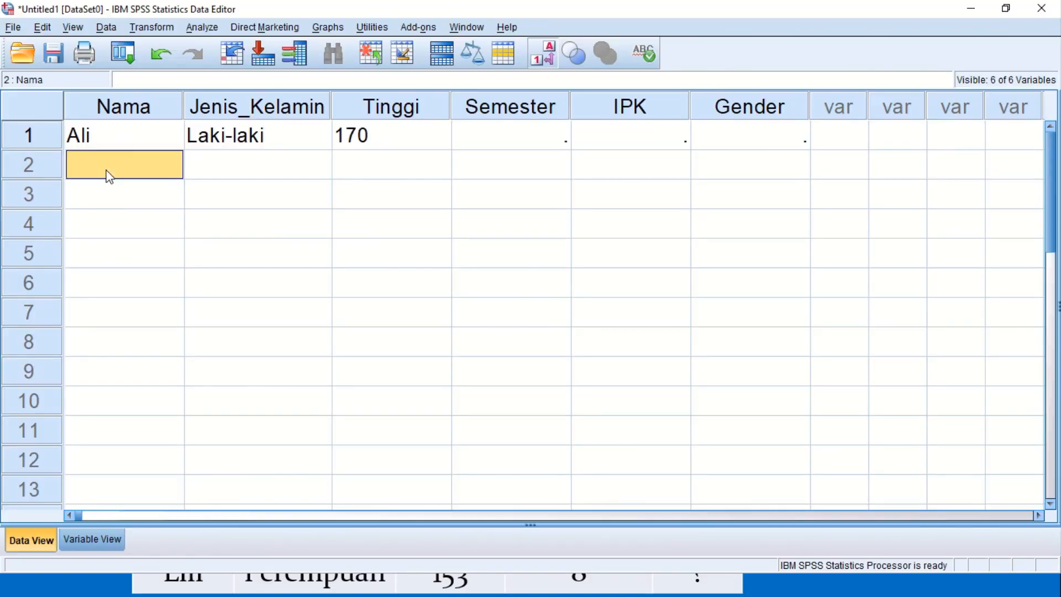
{"action": "type", "text": "Bili"}
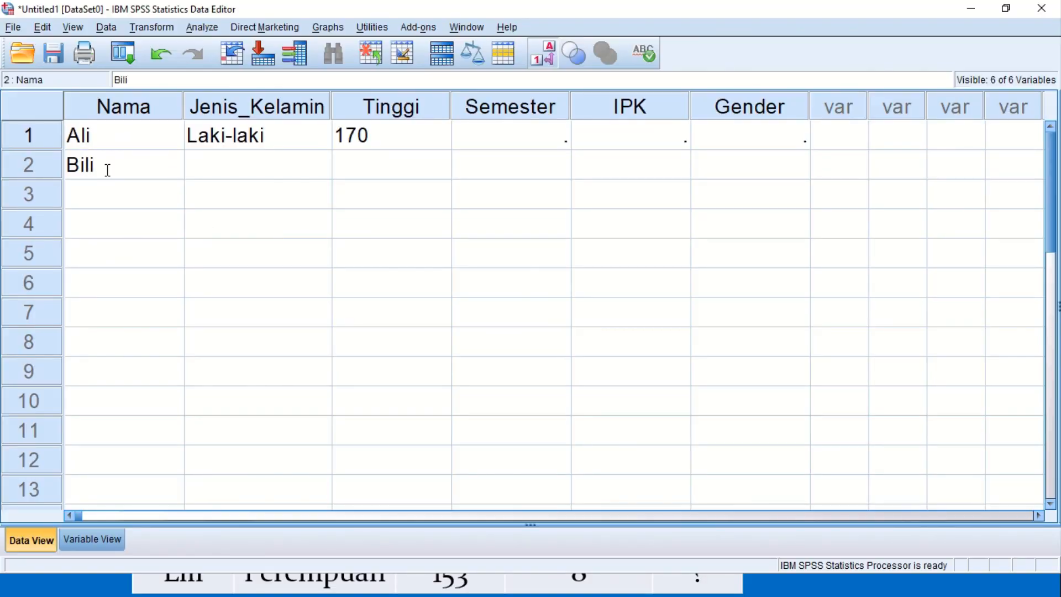
{"action": "key", "text": "Return"}
{"action": "type", "text": "Cil"}
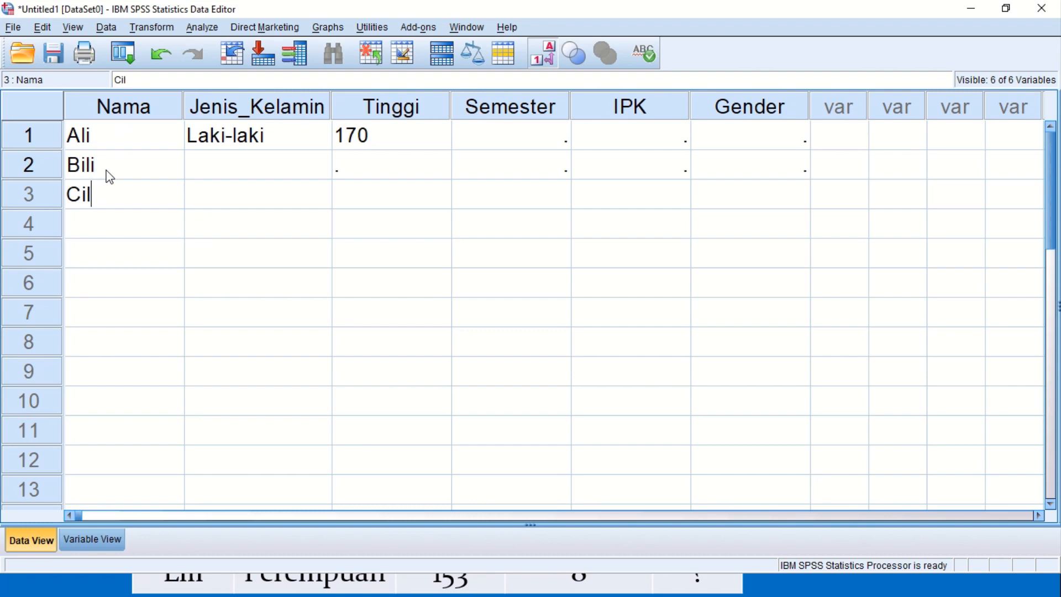
{"action": "type", "text": "i"}
{"action": "key", "text": "Return"}
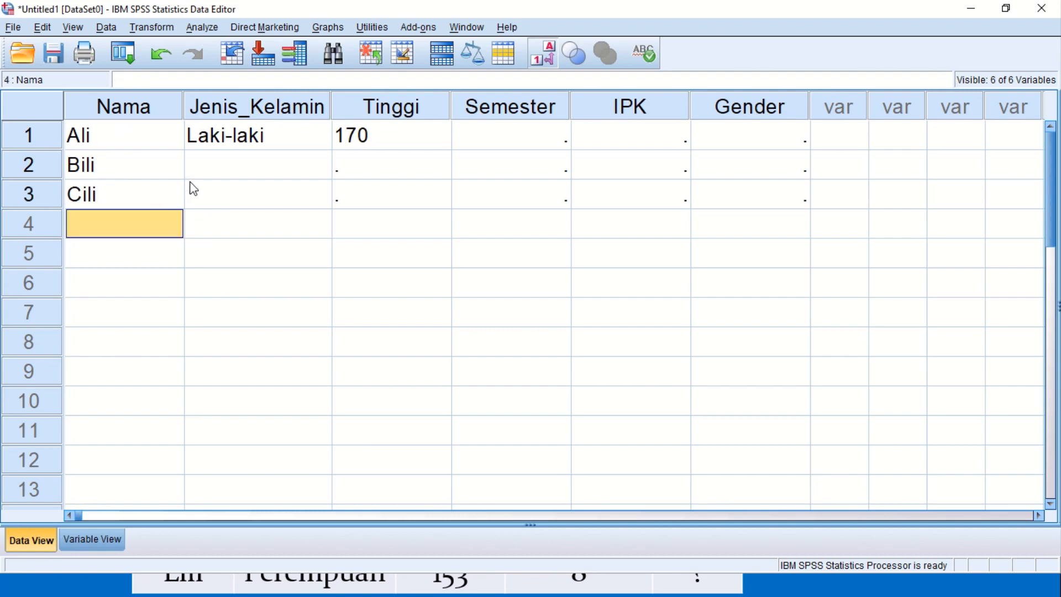
- Fill Jenis_Kelamin with a copy of Laki-laki in row 2 and Perempuan in row 3
{"action": "left_click", "coordinate": [241, 176]}
{"action": "left_click", "coordinate": [249, 144]}
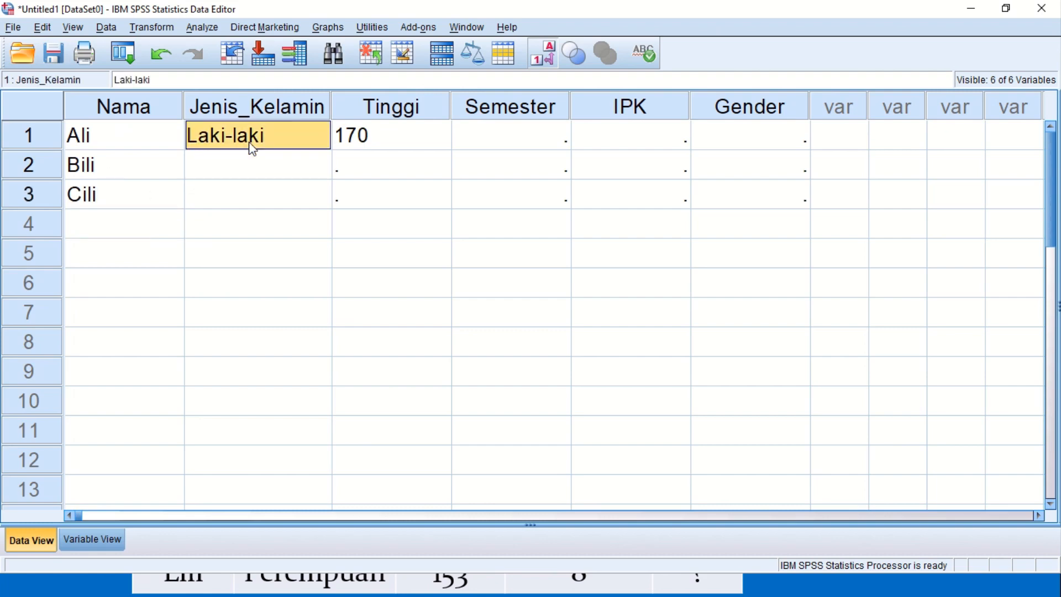
{"action": "left_click", "coordinate": [237, 171]}
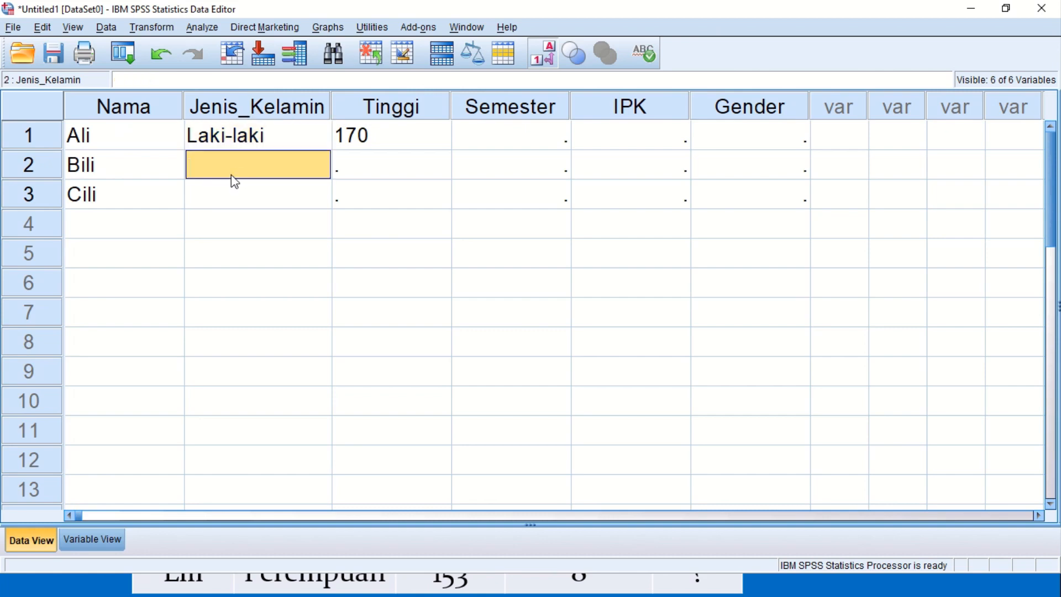
{"action": "right_click", "coordinate": [231, 175]}
{"action": "left_click", "coordinate": [254, 224]}
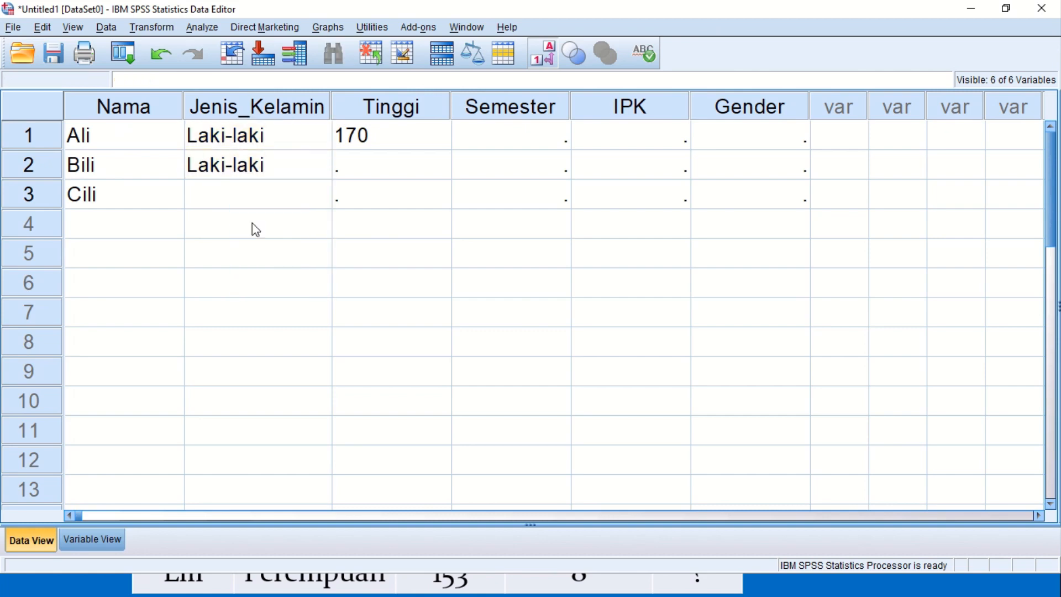
{"action": "left_click", "coordinate": [258, 199]}
{"action": "type", "text": "Pe"}
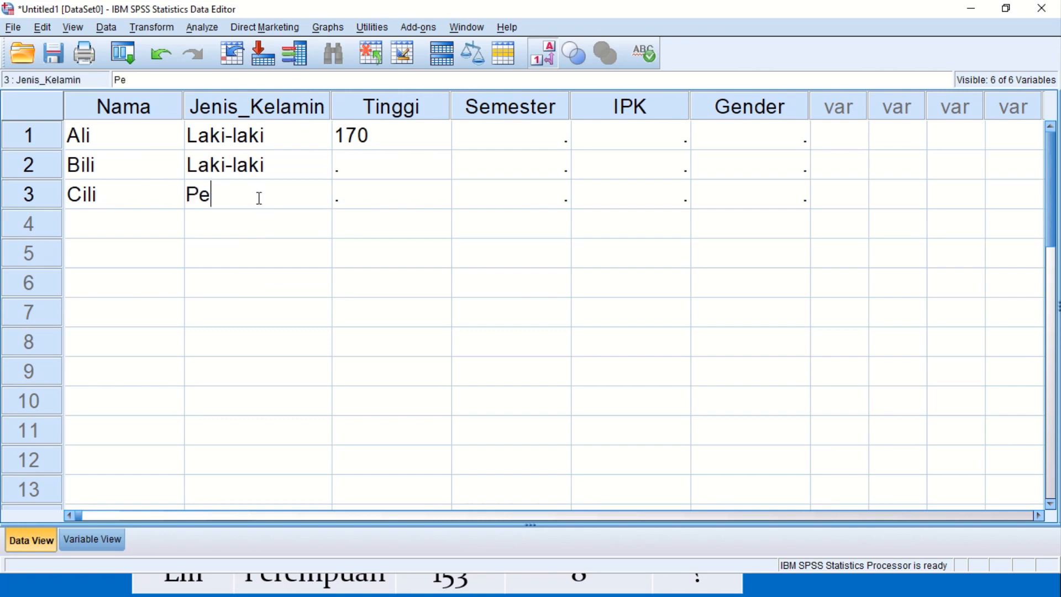
{"action": "type", "text": "rempuan"}
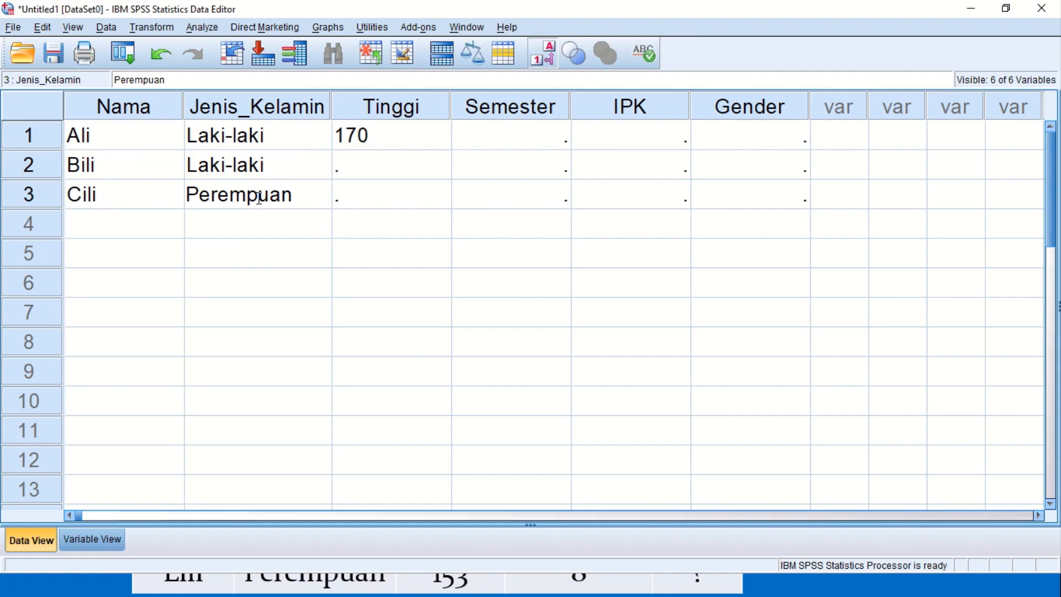
- Look up the heights in the PowerPoint student table and enter 174 as Tinggi in row 2 in SPSS
{"action": "left_click", "coordinate": [398, 172]}
{"action": "key", "text": "alt+Tab"}
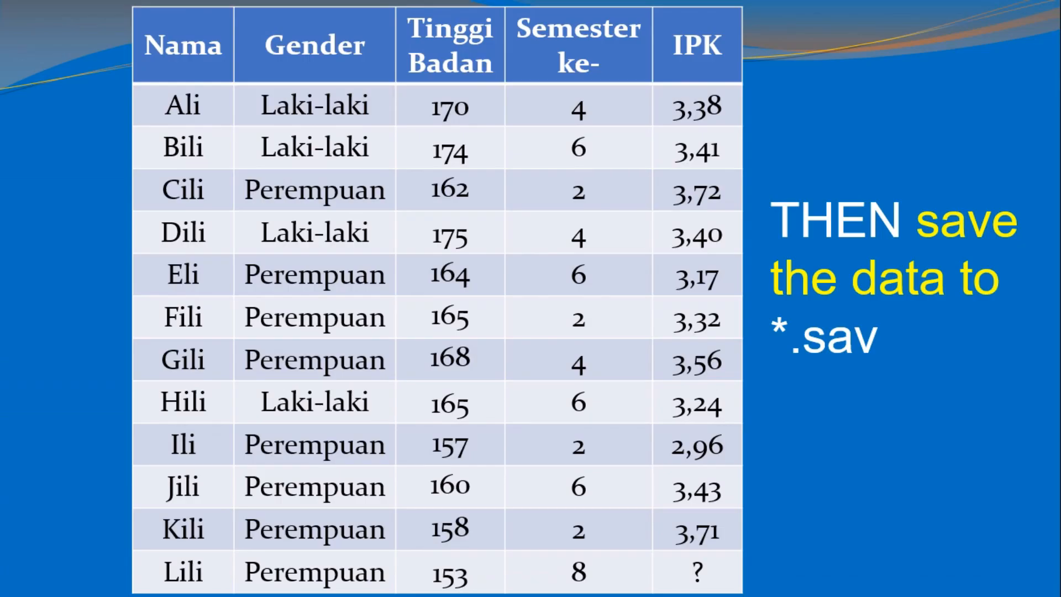
{"action": "key", "text": "alt+Tab"}
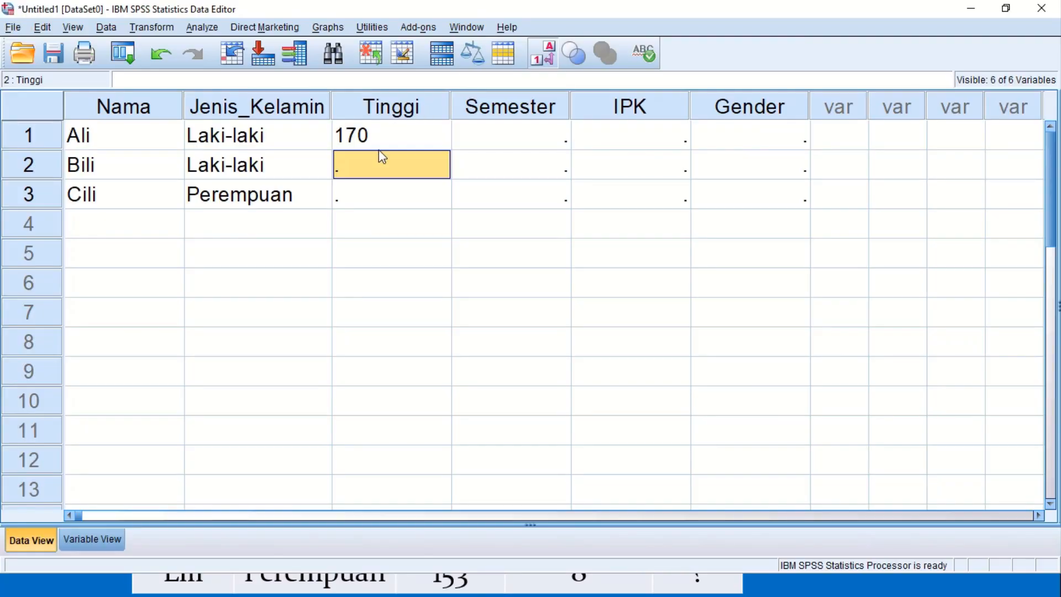
{"action": "type", "text": "174"}
{"action": "key", "text": "Return"}
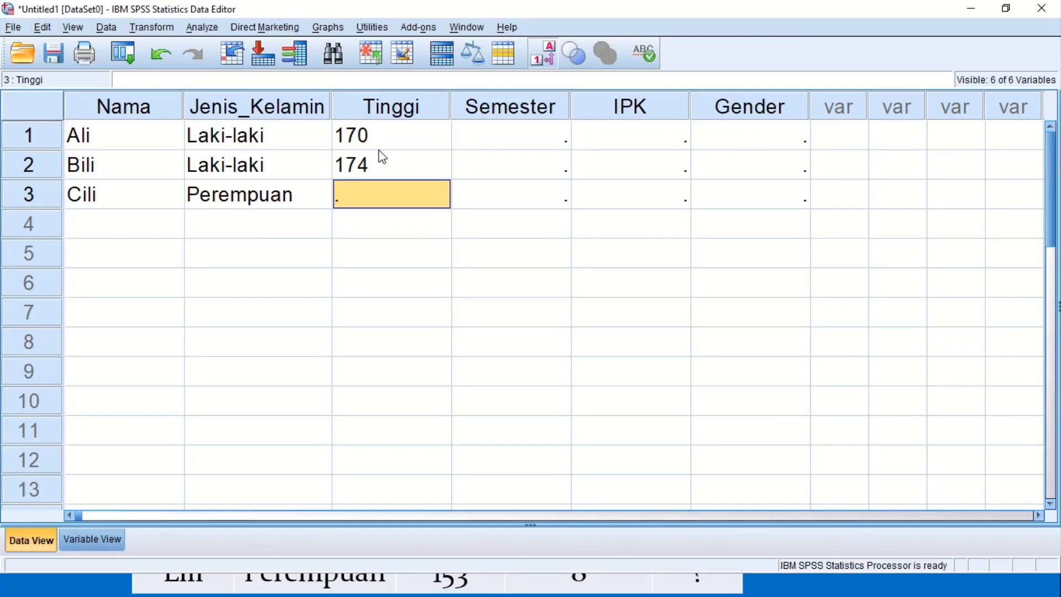
{"action": "type", "text": "17"}
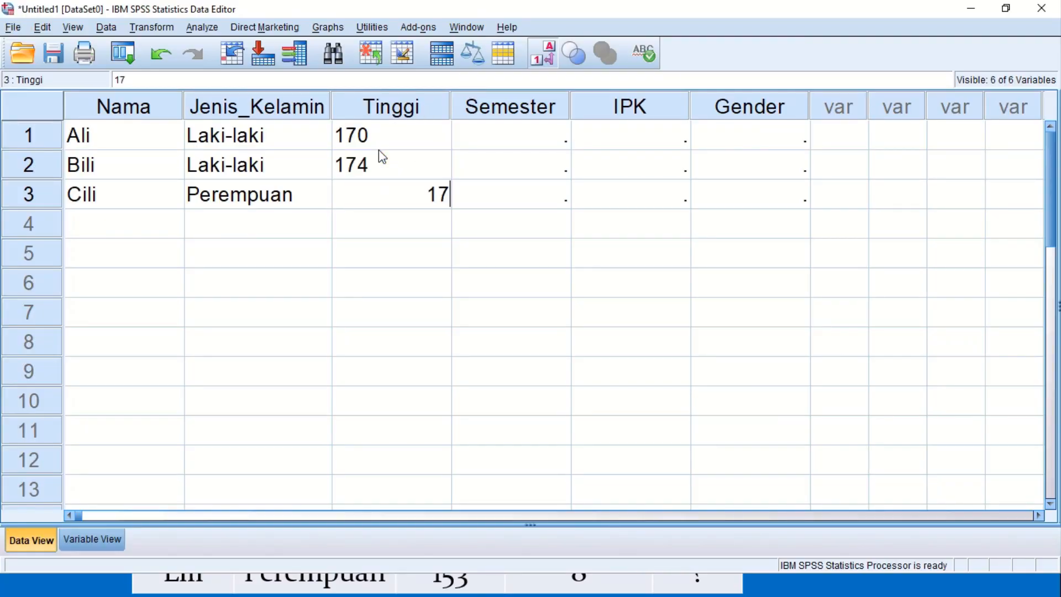
{"action": "type", "text": "2"}
{"action": "key", "text": "alt+Tab"}
{"action": "key", "text": "alt+Tab"}
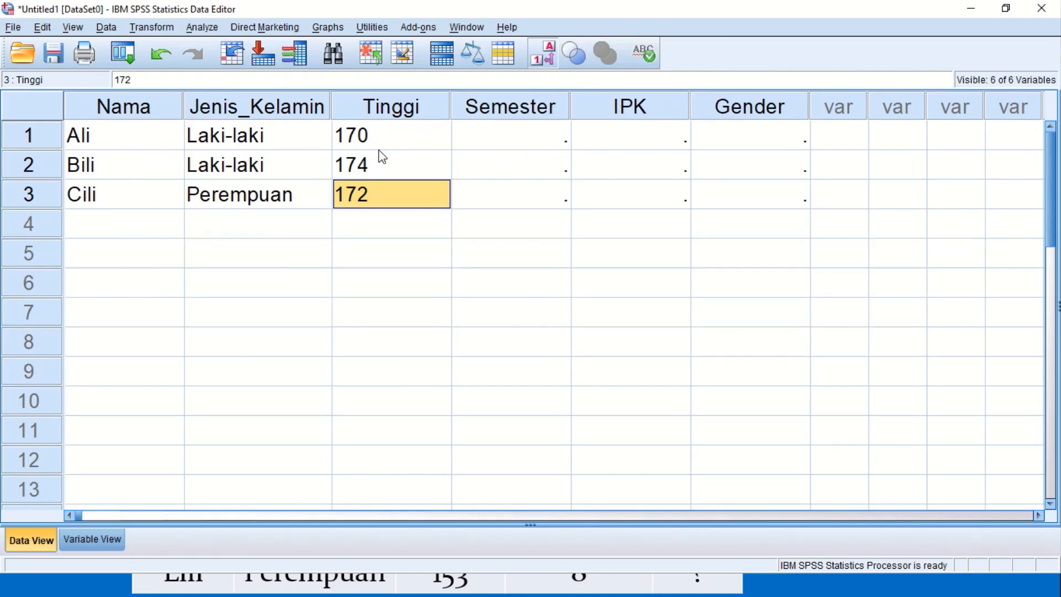
- Set the Tinggi value in row 3 to 162
{"action": "type", "text": "16"}
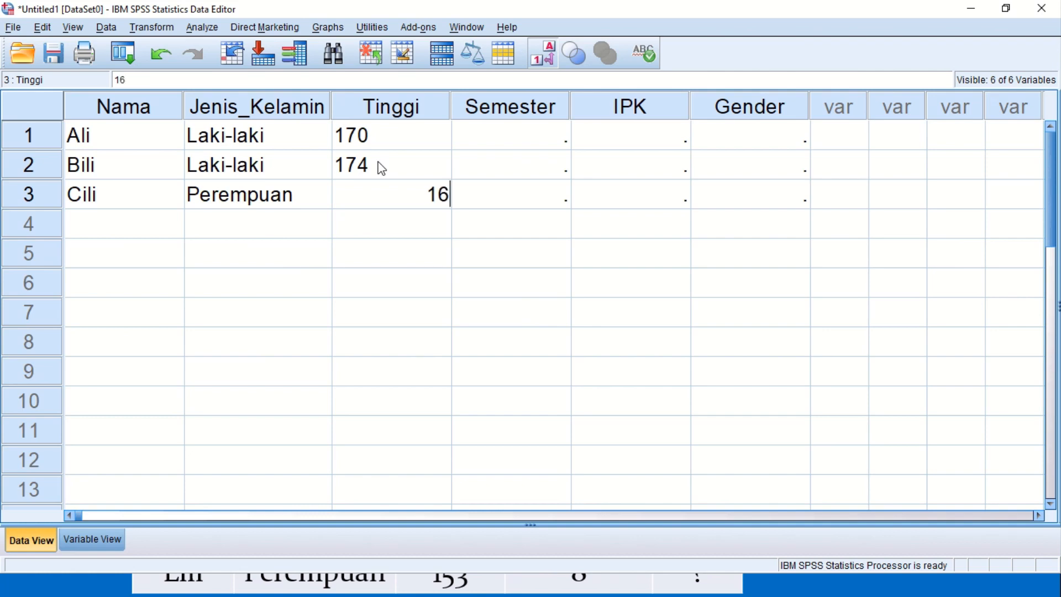
{"action": "type", "text": "2"}
{"action": "key", "text": "Return"}
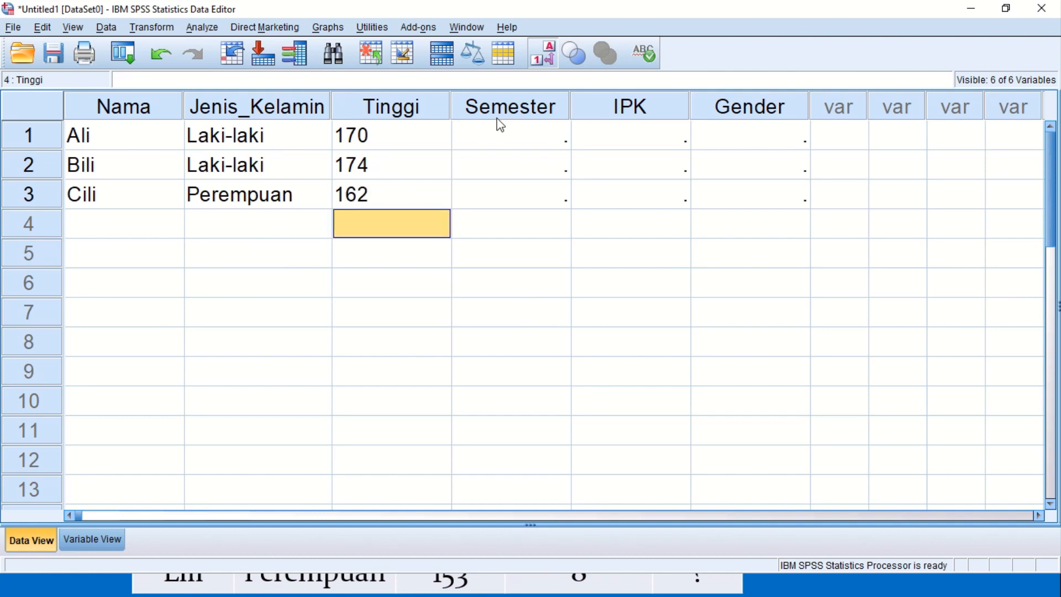
- Enter the Semester values 4, 6 and 2 in rows 1 to 3
{"action": "left_click", "coordinate": [529, 135]}
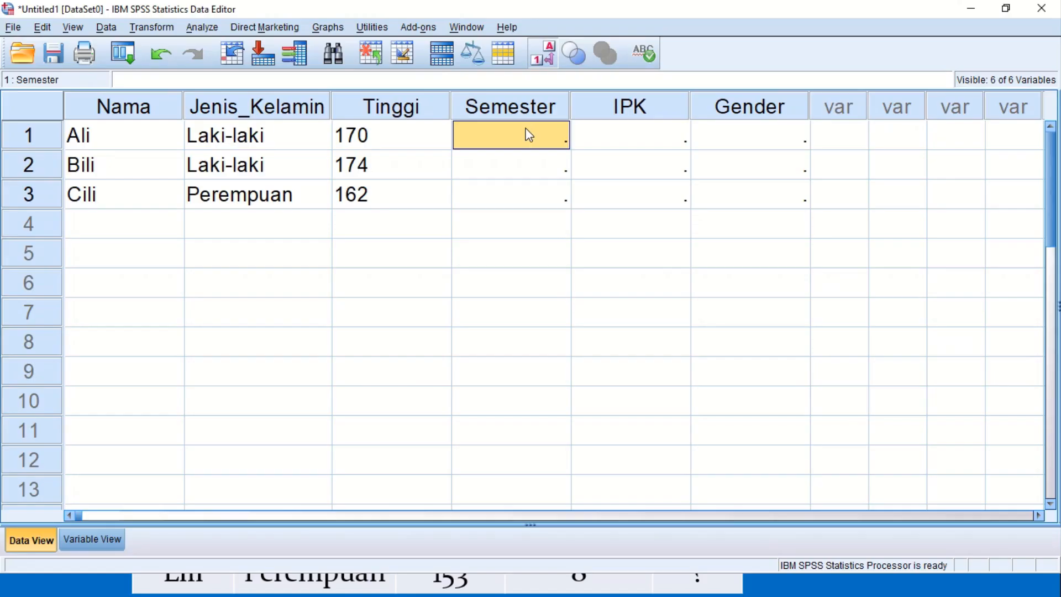
{"action": "type", "text": "4"}
{"action": "key", "text": "Return"}
{"action": "type", "text": "6"}
{"action": "key", "text": "Return"}
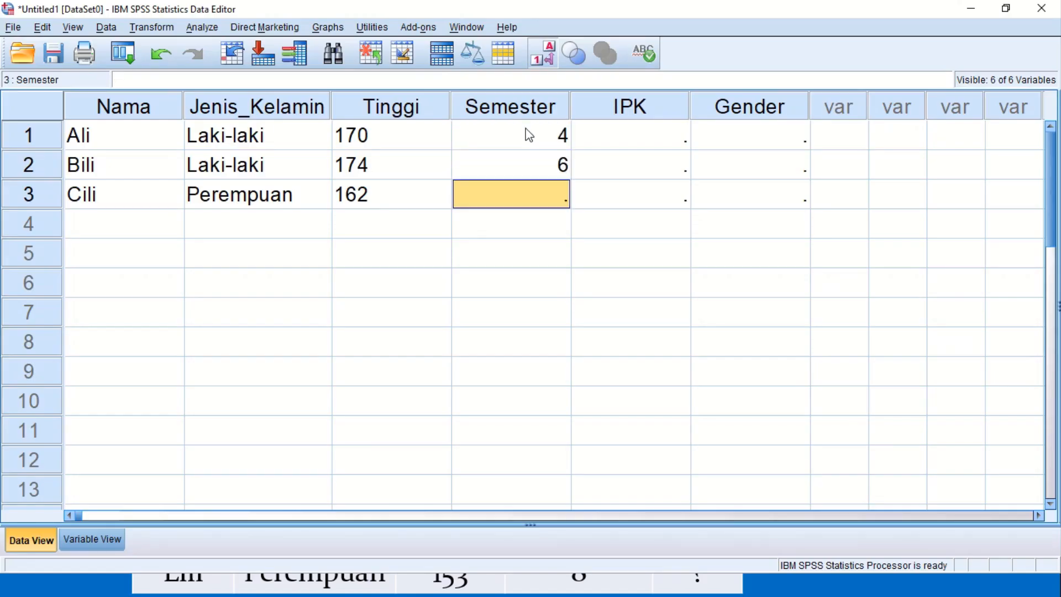
{"action": "type", "text": "2"}
{"action": "key", "text": "Return"}
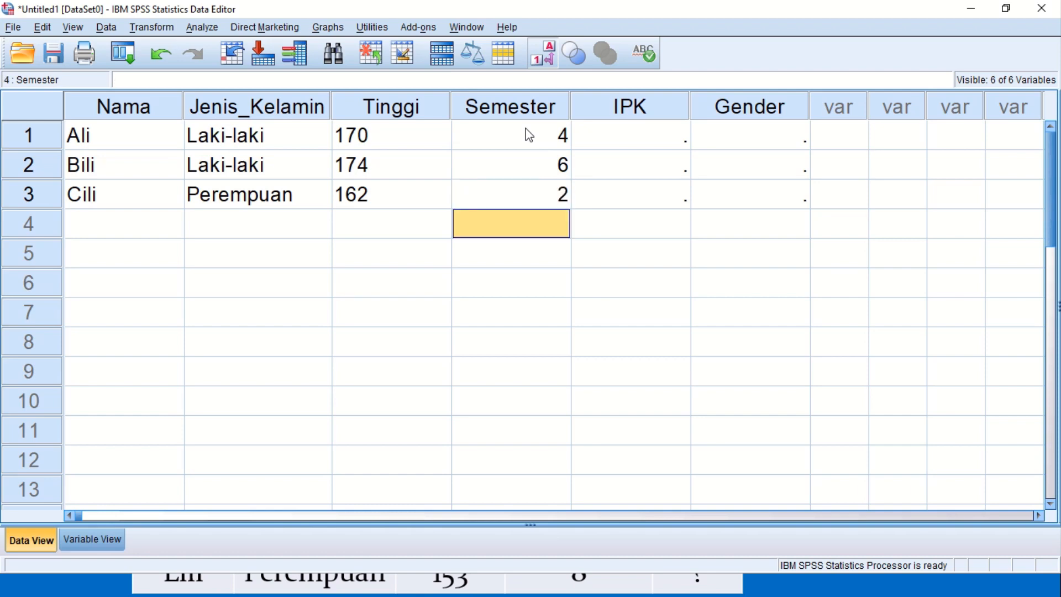
- Enter 3.38 as the IPK value in row 1
{"action": "left_click", "coordinate": [649, 149]}
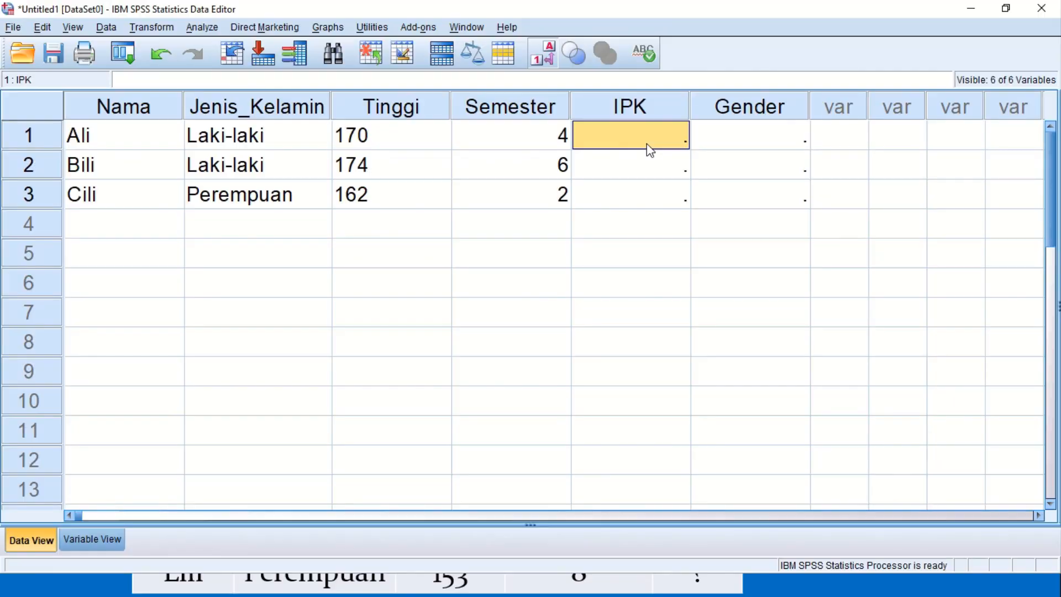
{"action": "type", "text": "3.38"}
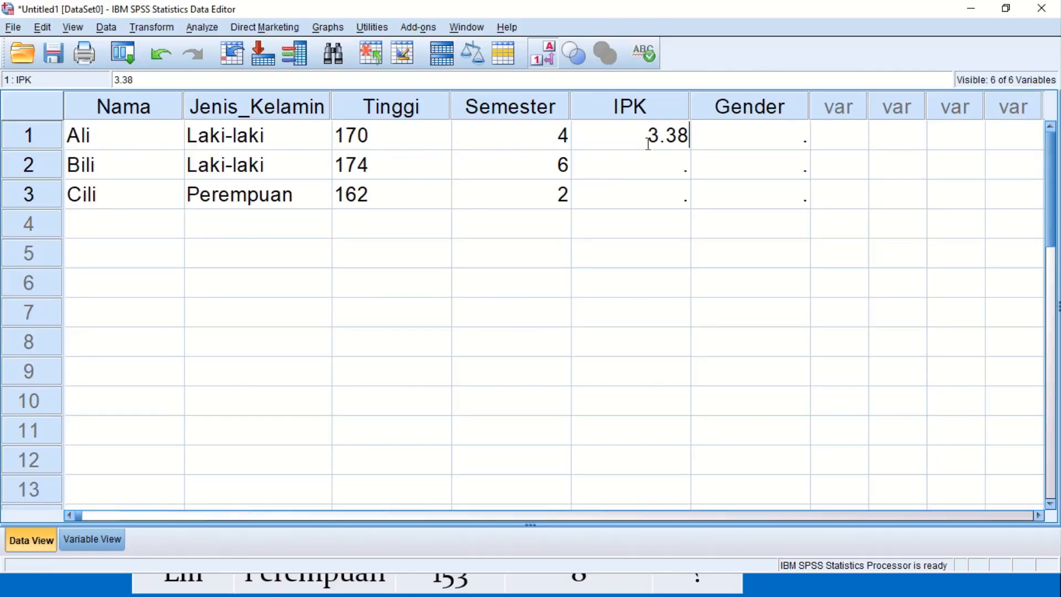
- Enter the IPK values 3.38 for row 1 and 3 for row 2
{"action": "key", "text": "Return"}
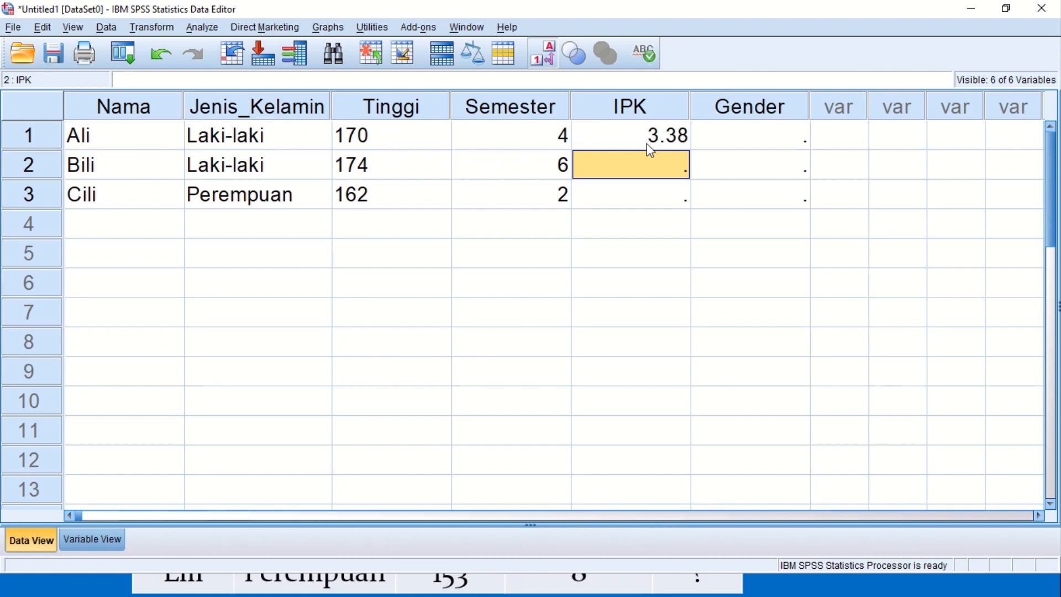
{"action": "left_click", "coordinate": [647, 143]}
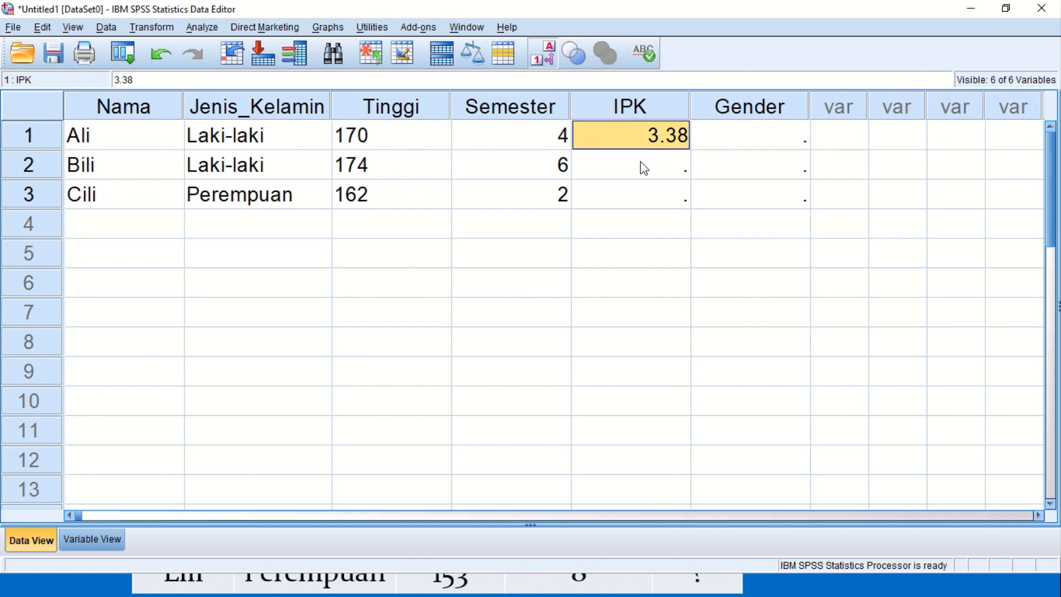
{"action": "left_click", "coordinate": [643, 167]}
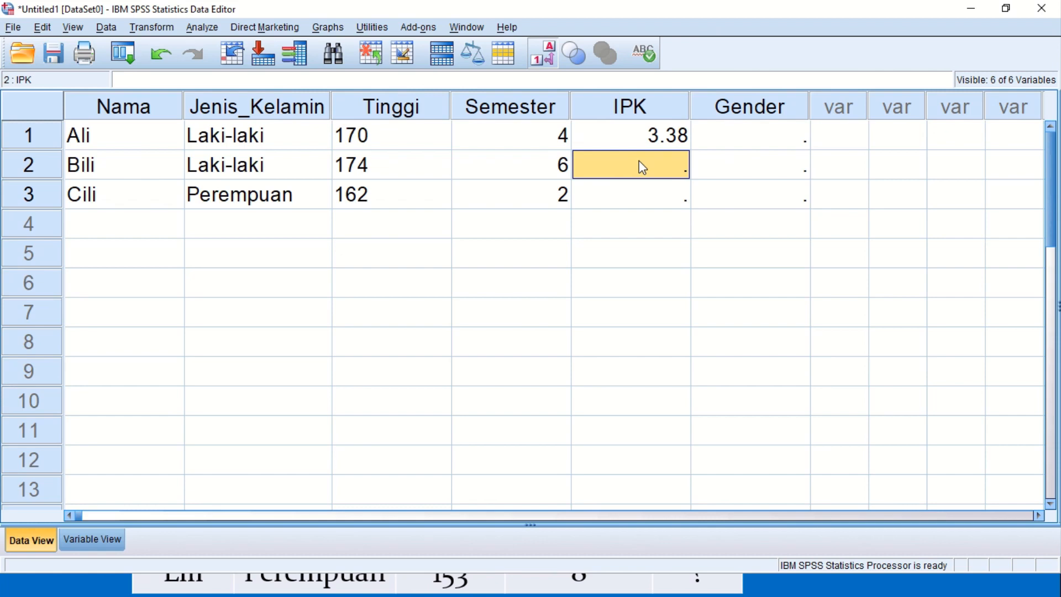
{"action": "type", "text": "3"}
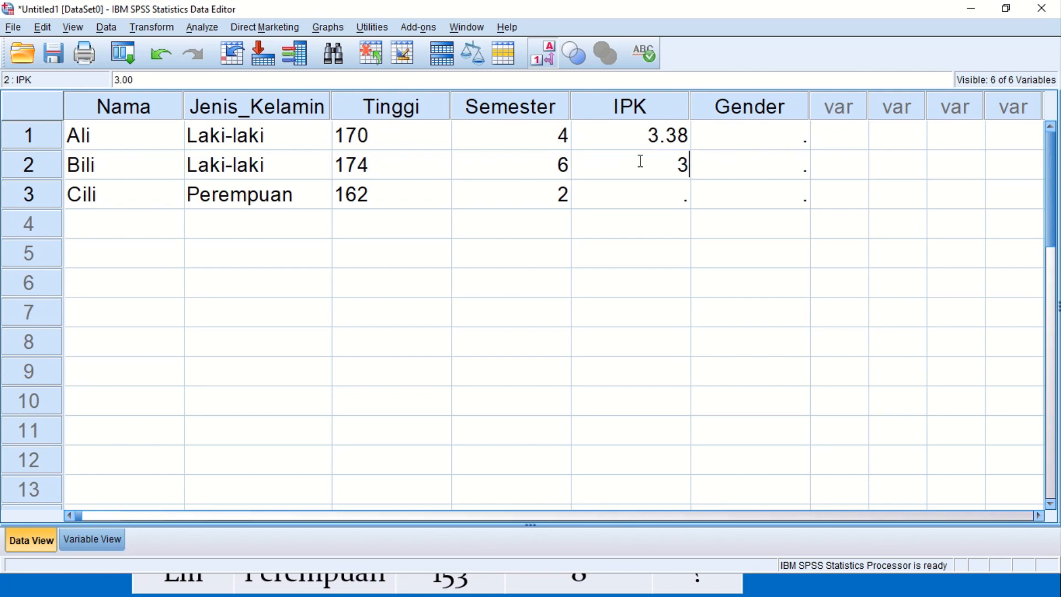
{"action": "key", "text": "Return"}
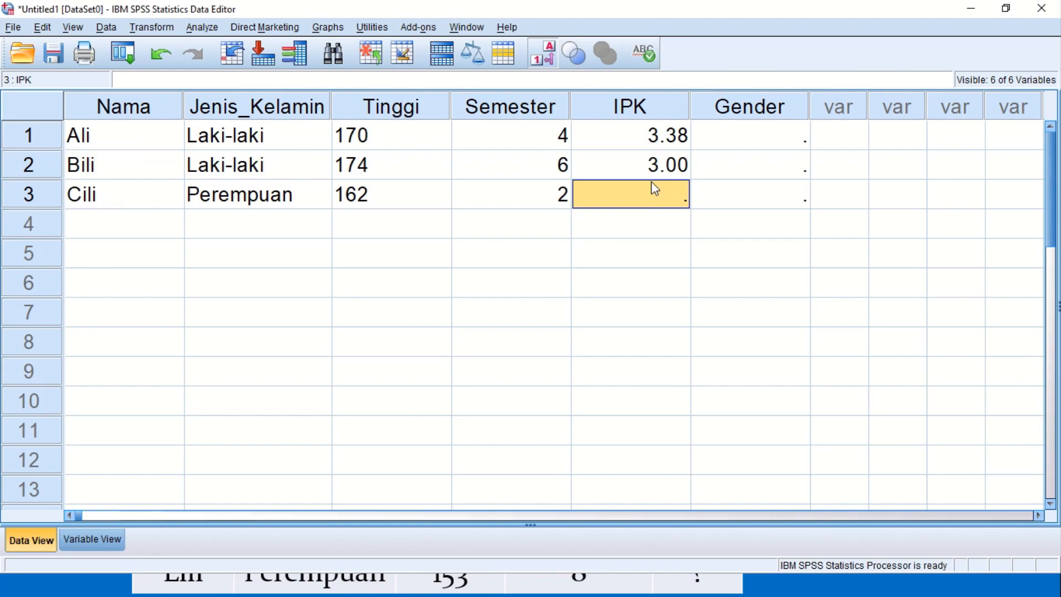
- Check the source table on the slide and try to change the IPK in row 2 to 3,41 using a decimal comma
{"action": "key", "text": "alt+Tab"}
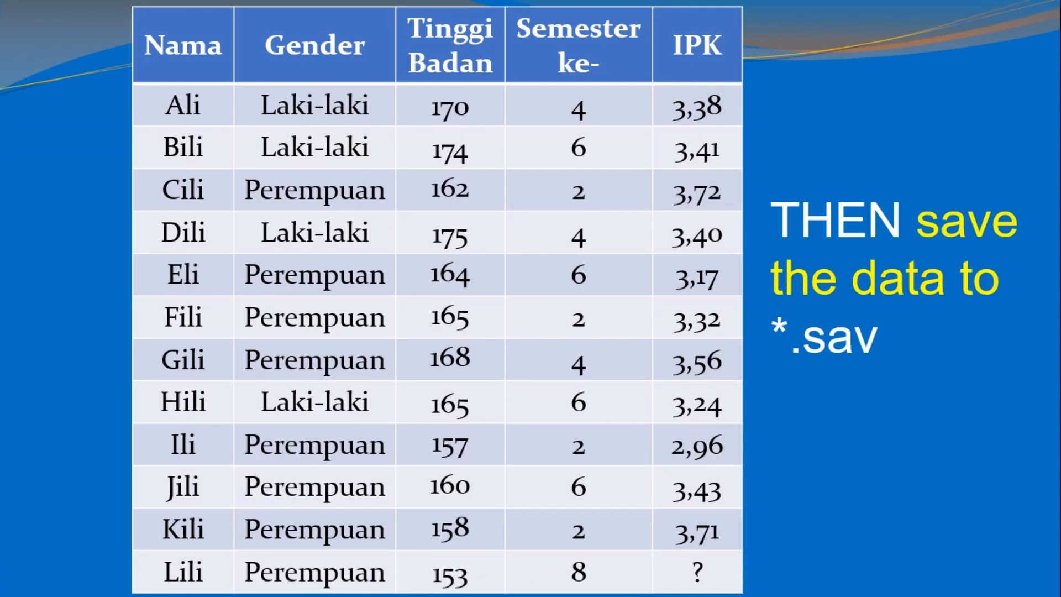
{"action": "key", "text": "alt+Tab"}
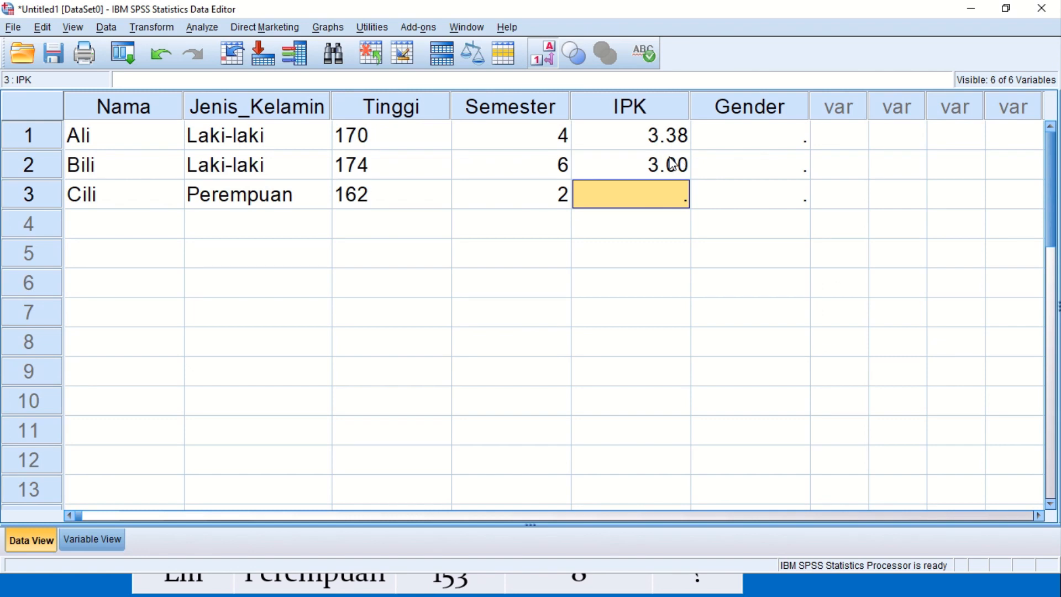
{"action": "double_click", "coordinate": [671, 164]}
{"action": "type", "text": "33,"}
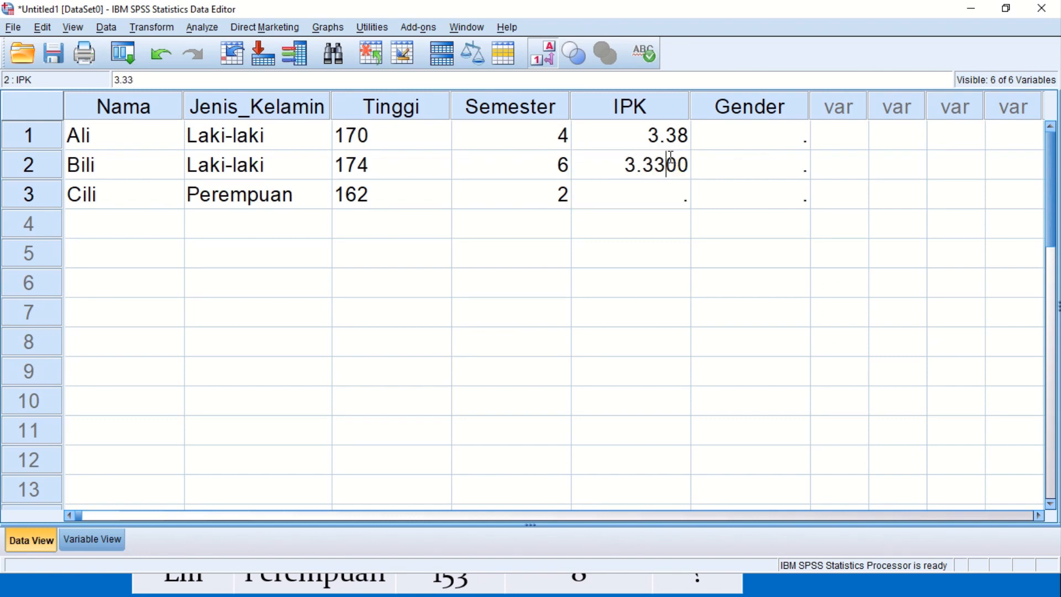
{"action": "key", "text": "BackSpace"}
{"action": "key", "text": "BackSpace"}
{"action": "key", "text": "BackSpace"}
{"action": "key", "text": "BackSpace"}
{"action": "type", "text": ","}
{"action": "type", "text": "41"}
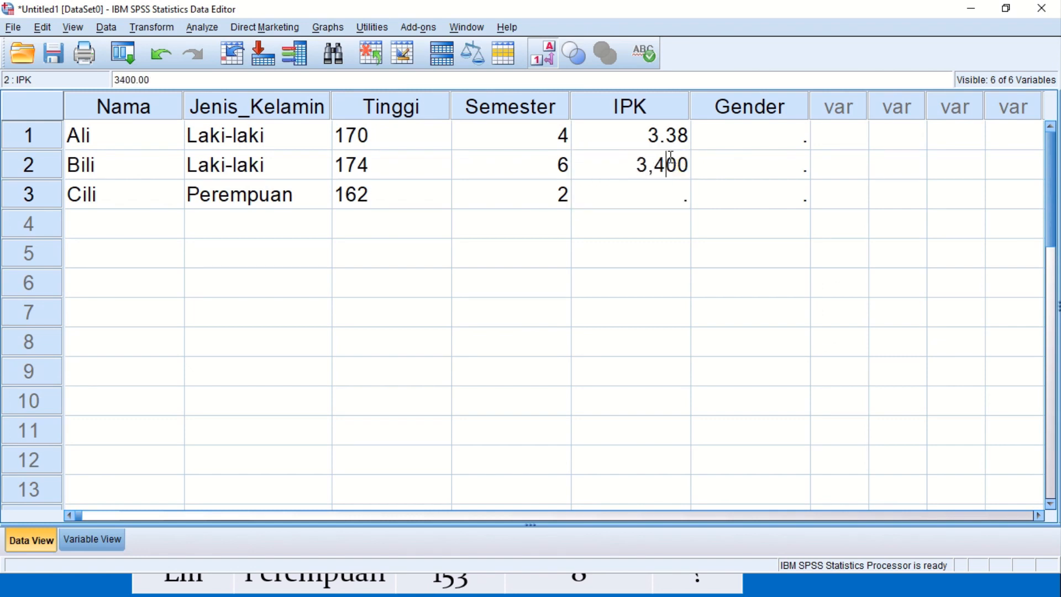
{"action": "key", "text": "Delete"}
{"action": "key", "text": "Delete"}
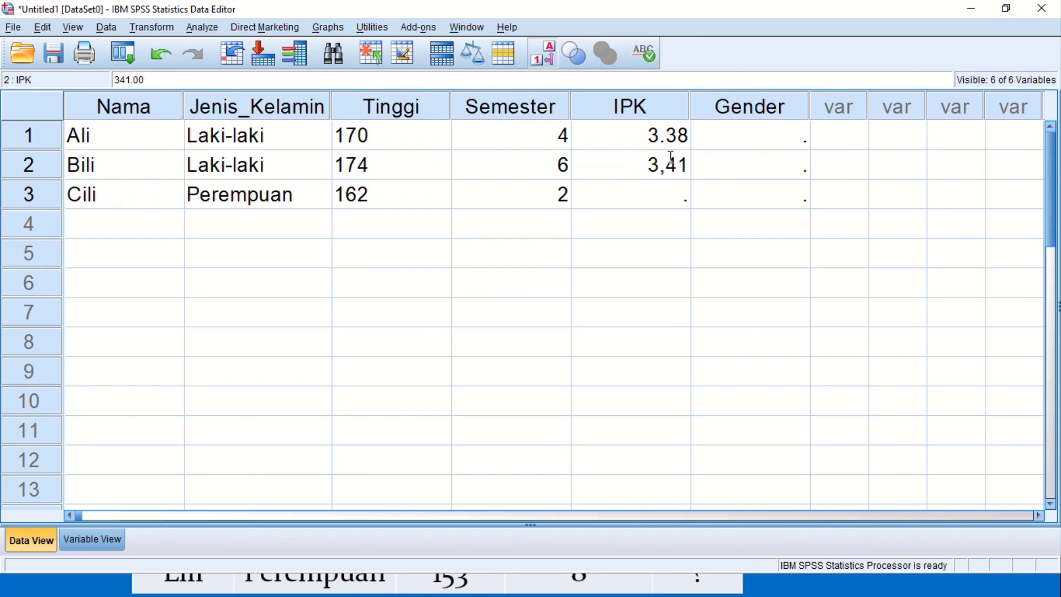
{"action": "left_click", "coordinate": [672, 164]}
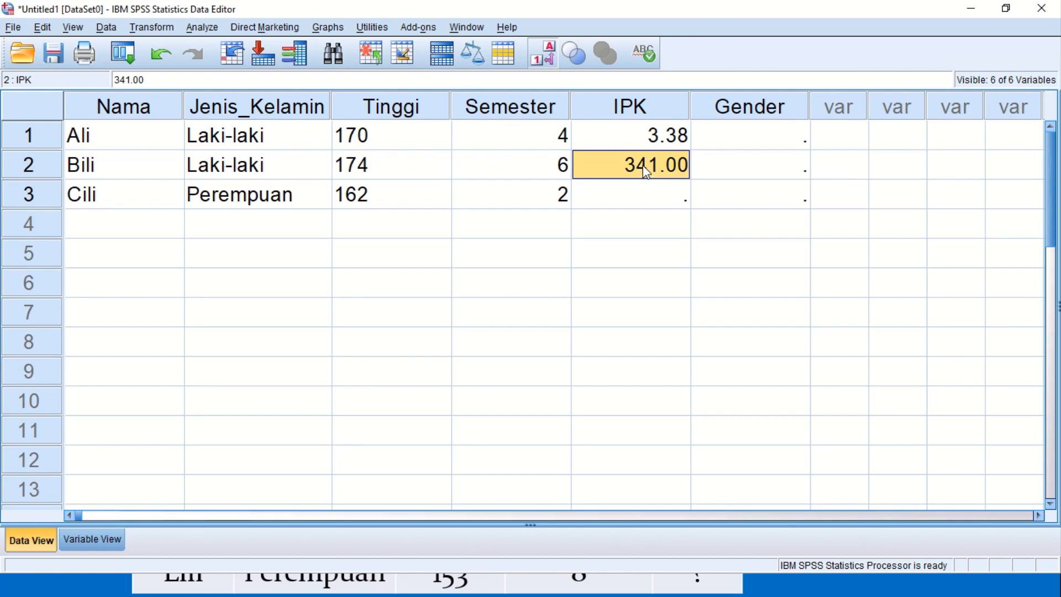
- Set the IPK in row 2 to 3.41 using a decimal point
{"action": "type", "text": "3."}
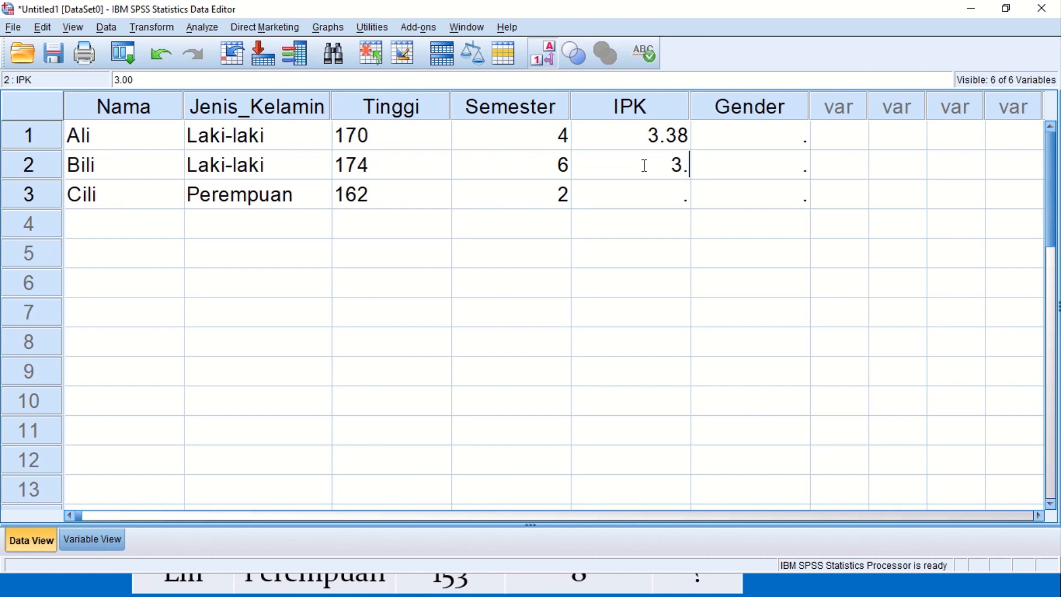
{"action": "type", "text": "41"}
{"action": "key", "text": "Return"}
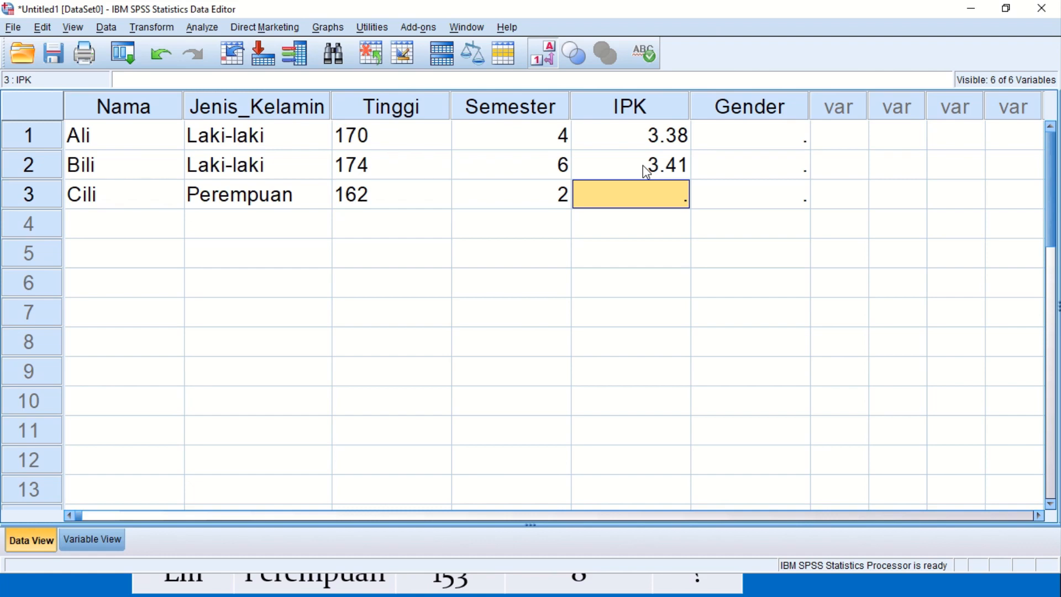
- Check the slide's source table and enter 3.72 as the IPK in row 3
{"action": "key", "text": "alt+Tab"}
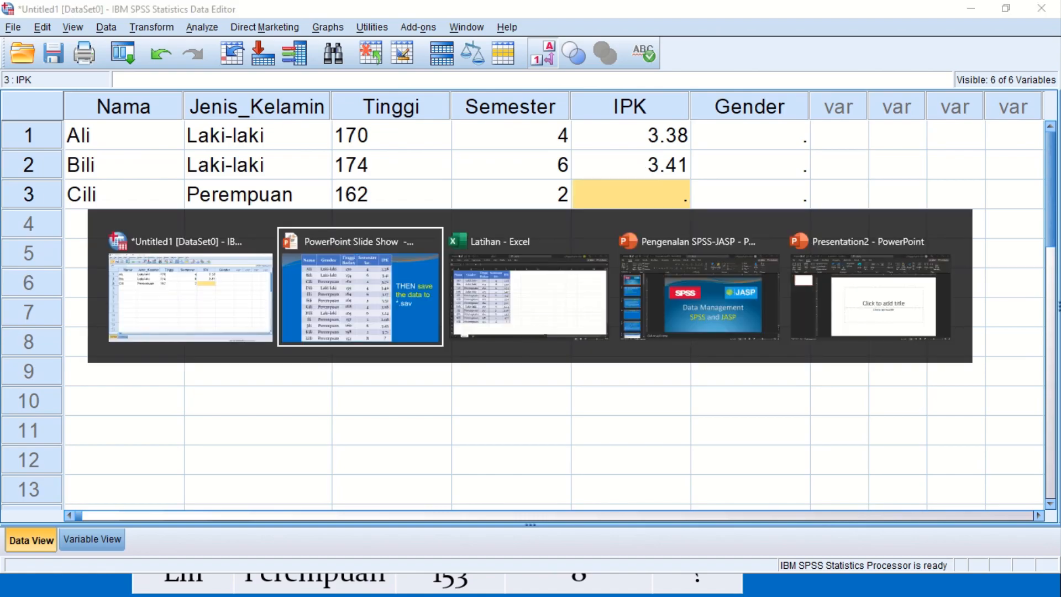
{"action": "key", "text": "alt+Tab"}
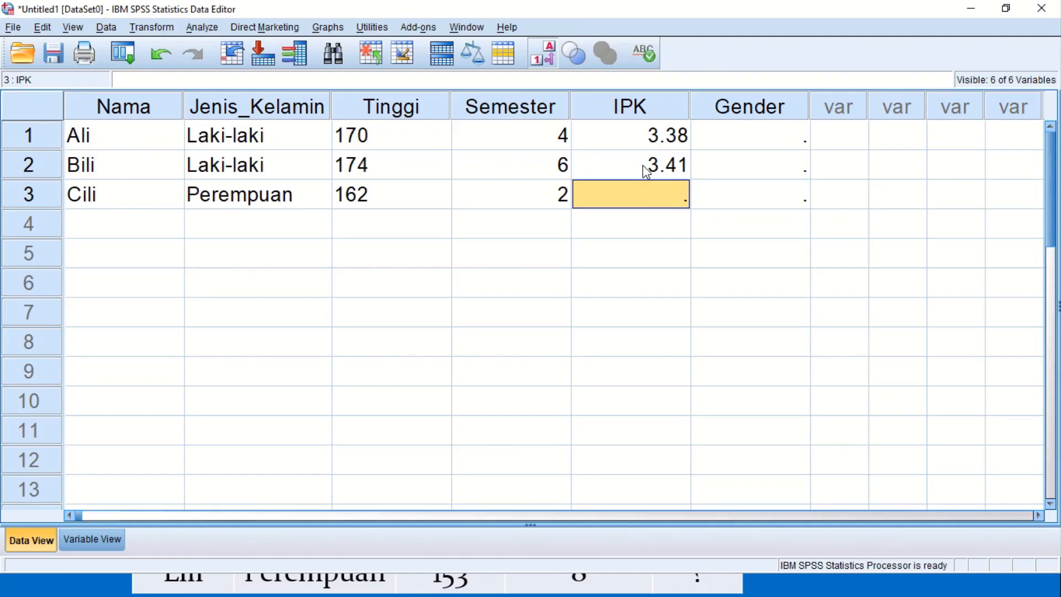
{"action": "type", "text": "3.7"}
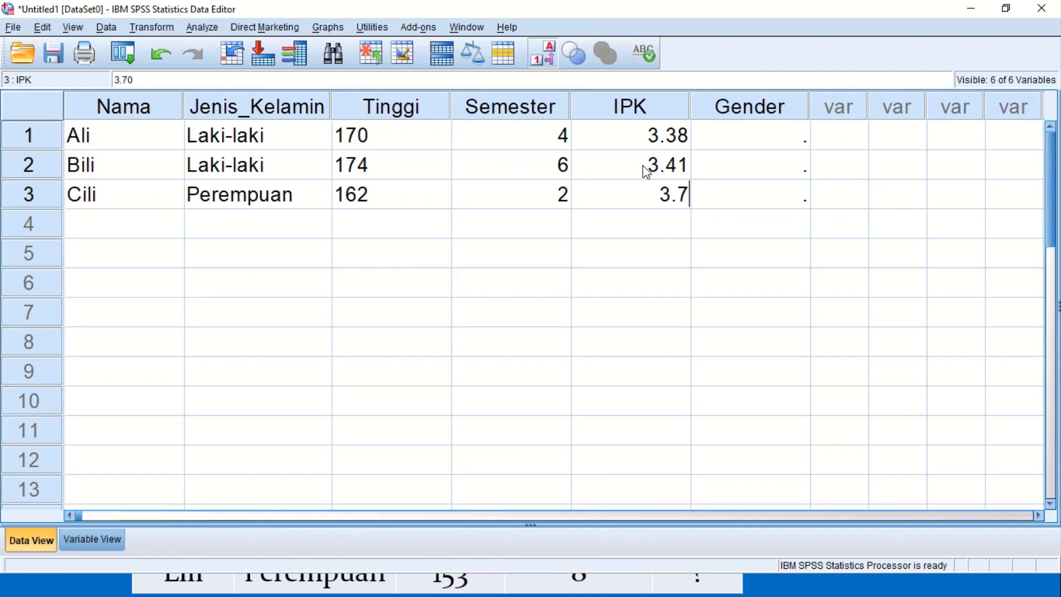
{"action": "type", "text": "2"}
{"action": "left_click", "coordinate": [755, 148]}
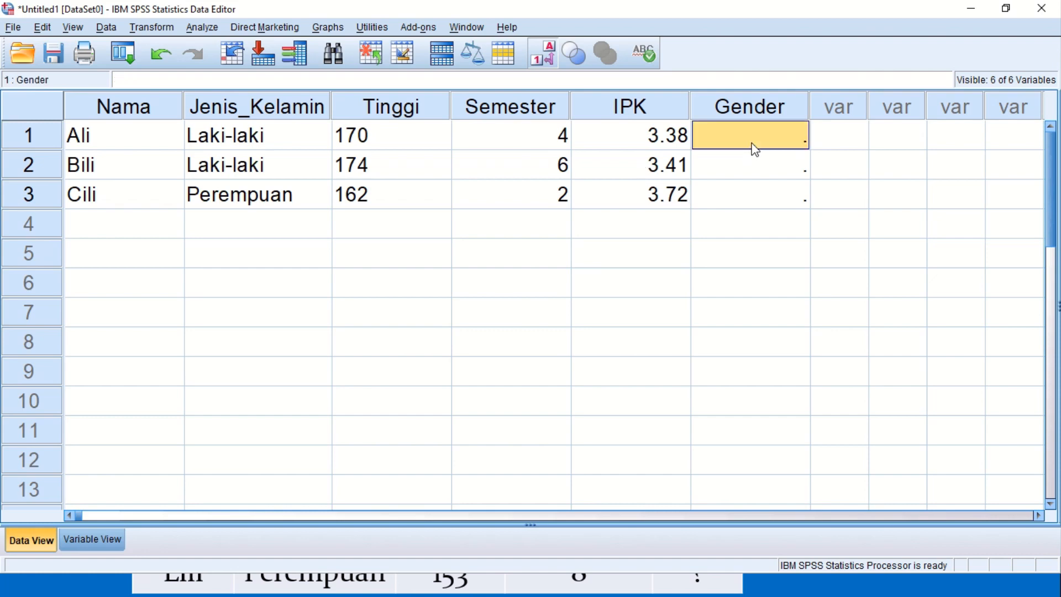
- Code the Gender variable to match Jenis_Kelamin, entering 1 for rows 1 and 2 and 2 for row 3
{"action": "left_click", "coordinate": [225, 144]}
{"action": "left_click", "coordinate": [227, 168]}
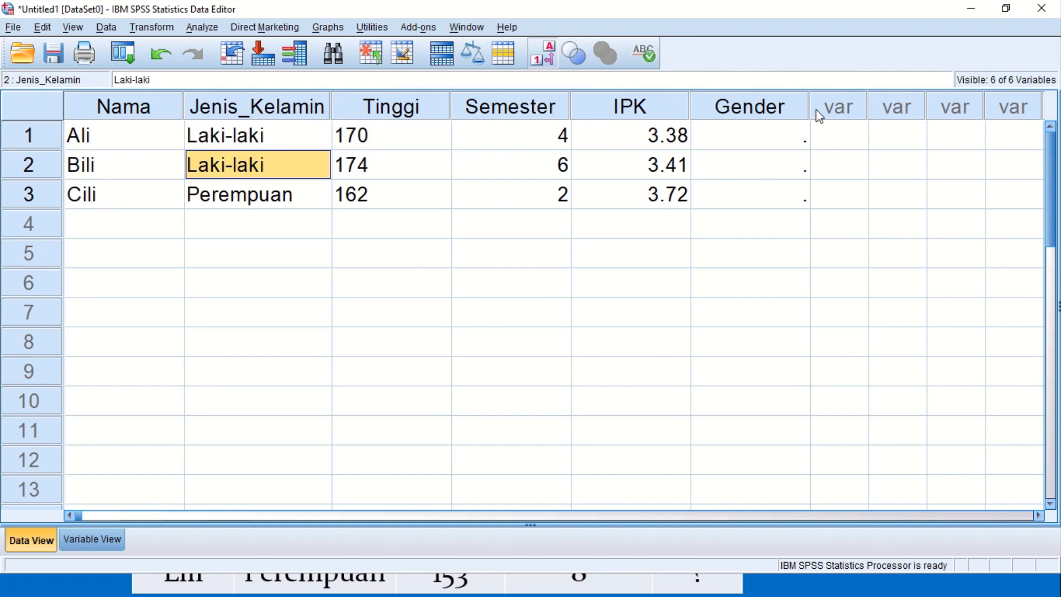
{"action": "left_click", "coordinate": [765, 137]}
{"action": "type", "text": "1"}
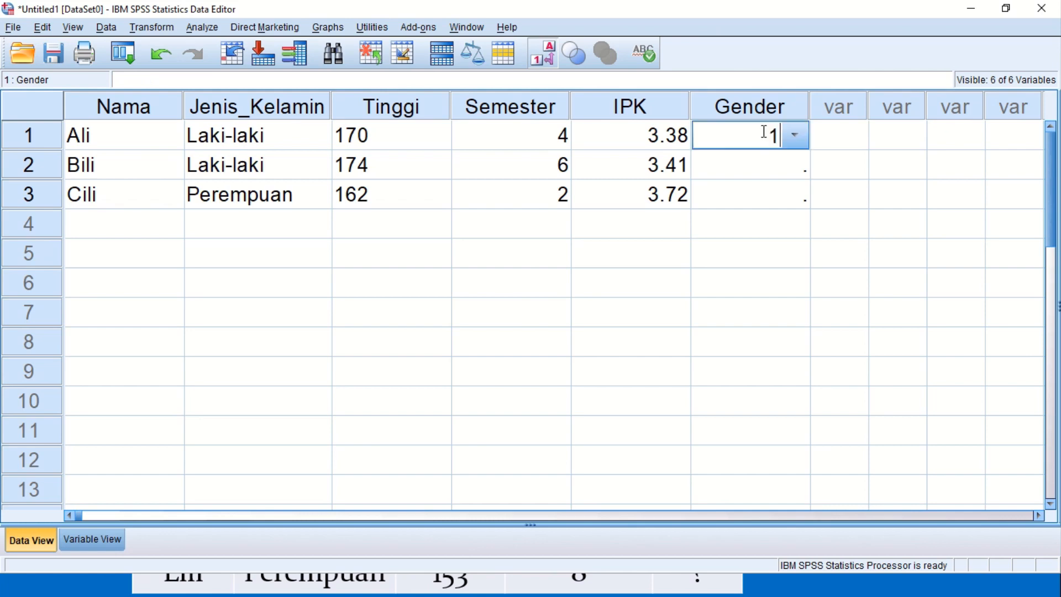
{"action": "key", "text": "Return"}
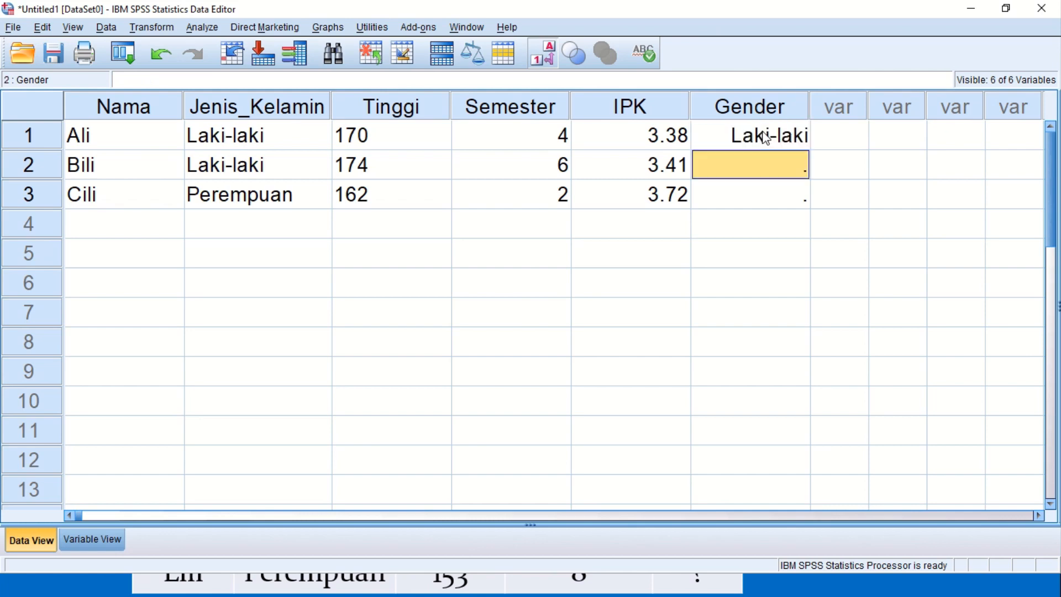
{"action": "type", "text": "1"}
{"action": "key", "text": "Return"}
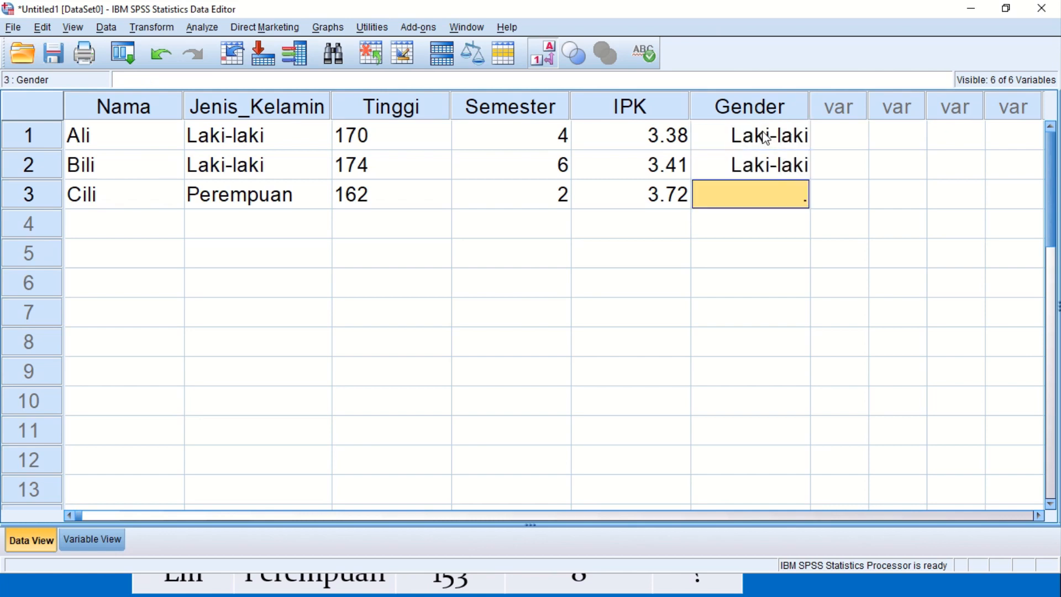
{"action": "type", "text": "2"}
{"action": "key", "text": "Return"}
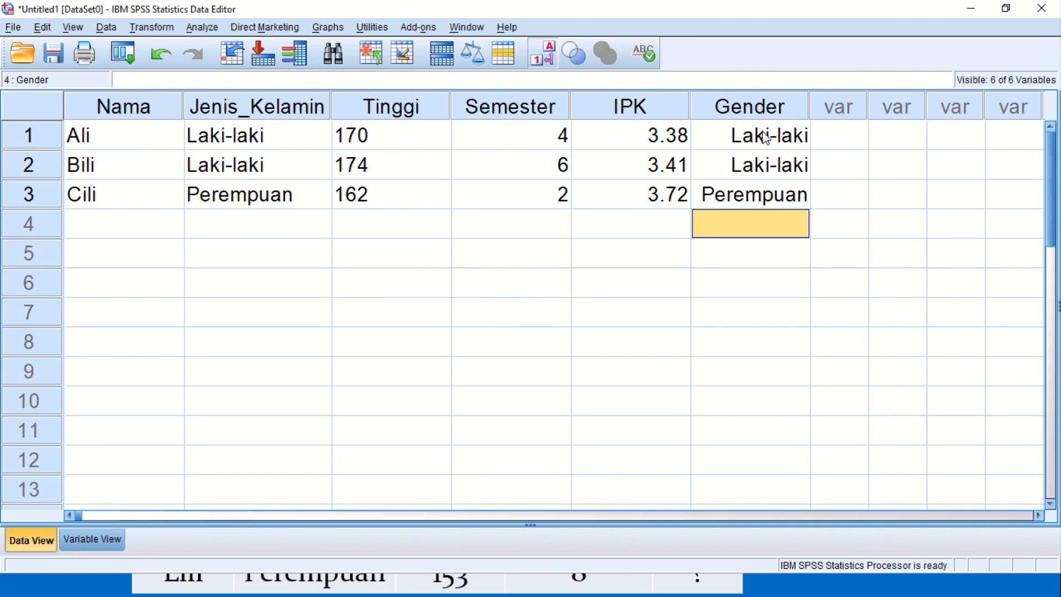
- Switch to the Latihan workbook in Excel and copy the remaining records in A5:E13
{"action": "key", "text": "alt+Tab"}
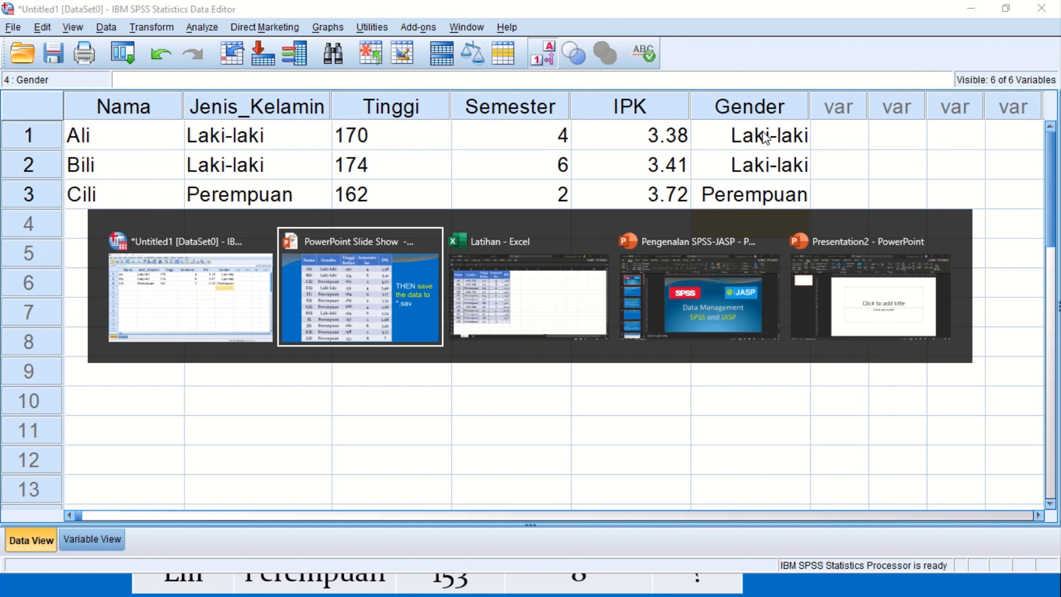
{"action": "key", "text": "alt+Tab"}
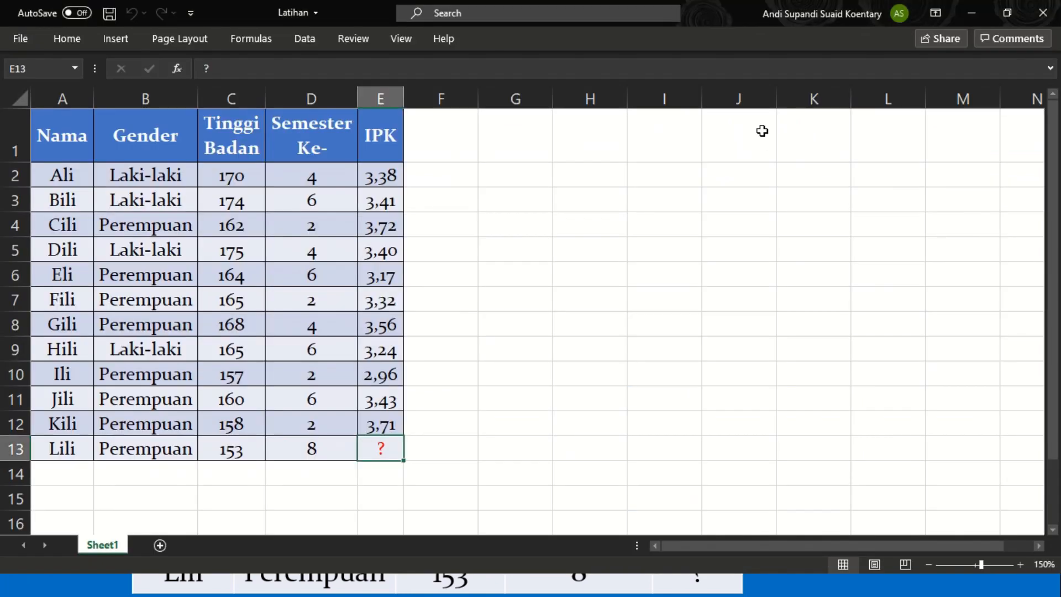
{"action": "left_click", "coordinate": [65, 251]}
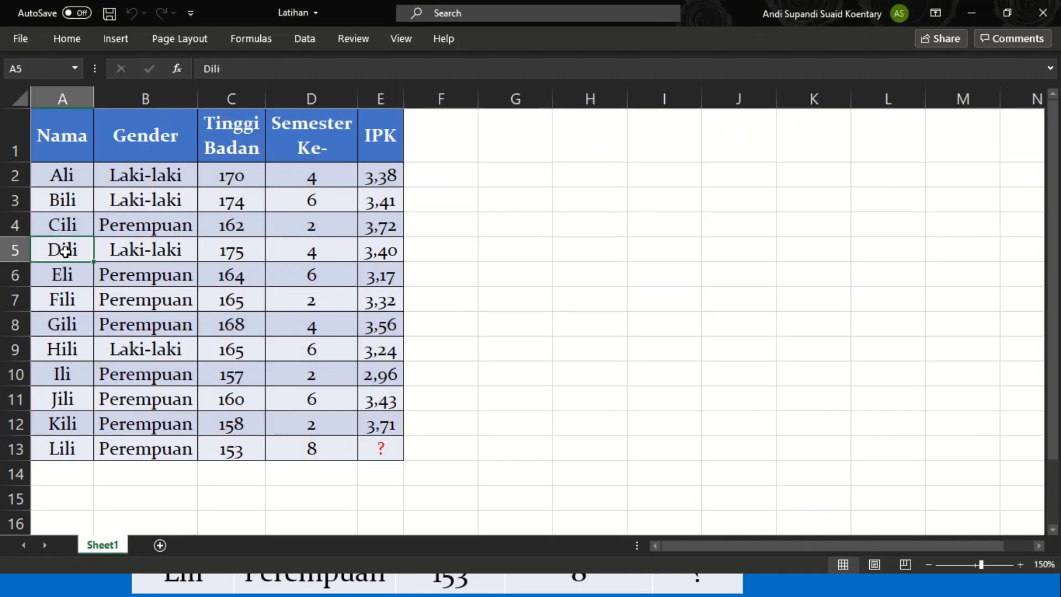
{"action": "left_click_drag", "start_coordinate": [65, 251], "coordinate": [370, 441]}
{"action": "key", "text": "ctrl+c"}
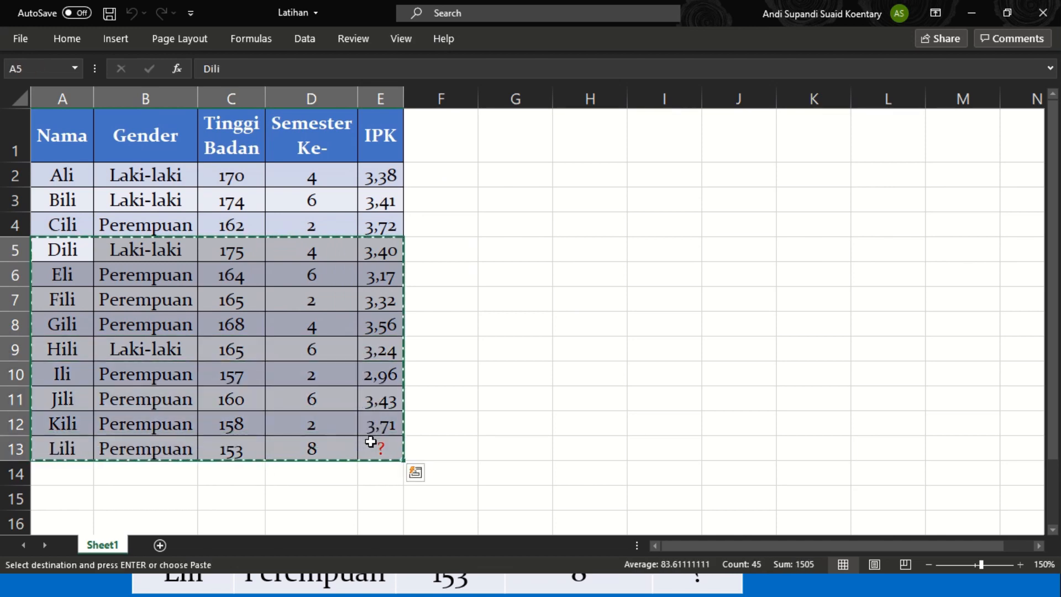
- Switch back to SPSS and paste the copied records starting at the Nama cell of row 4
{"action": "key", "text": "alt+Tab"}
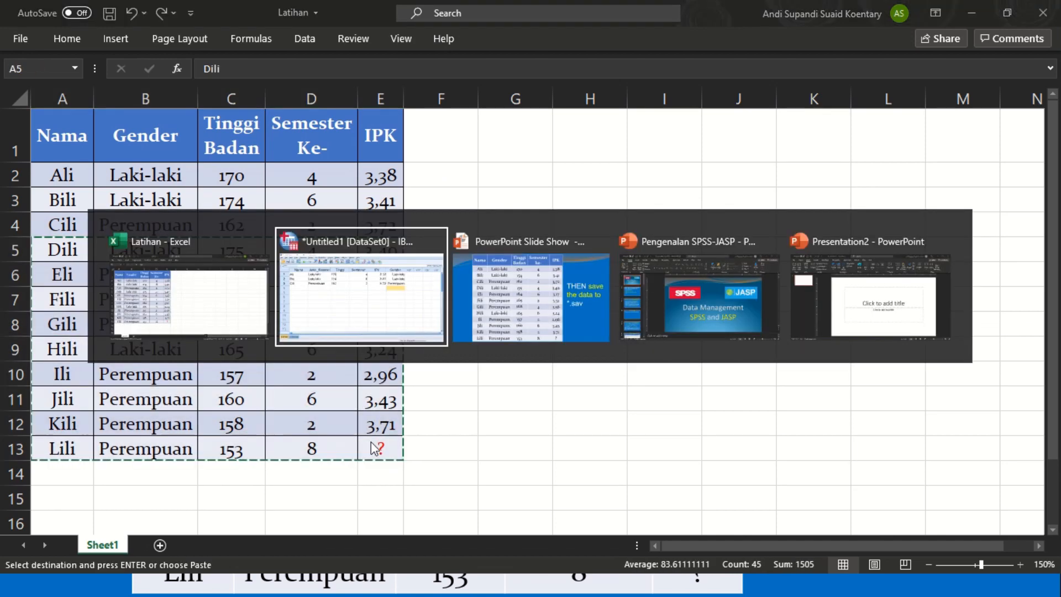
{"action": "left_click", "coordinate": [98, 225]}
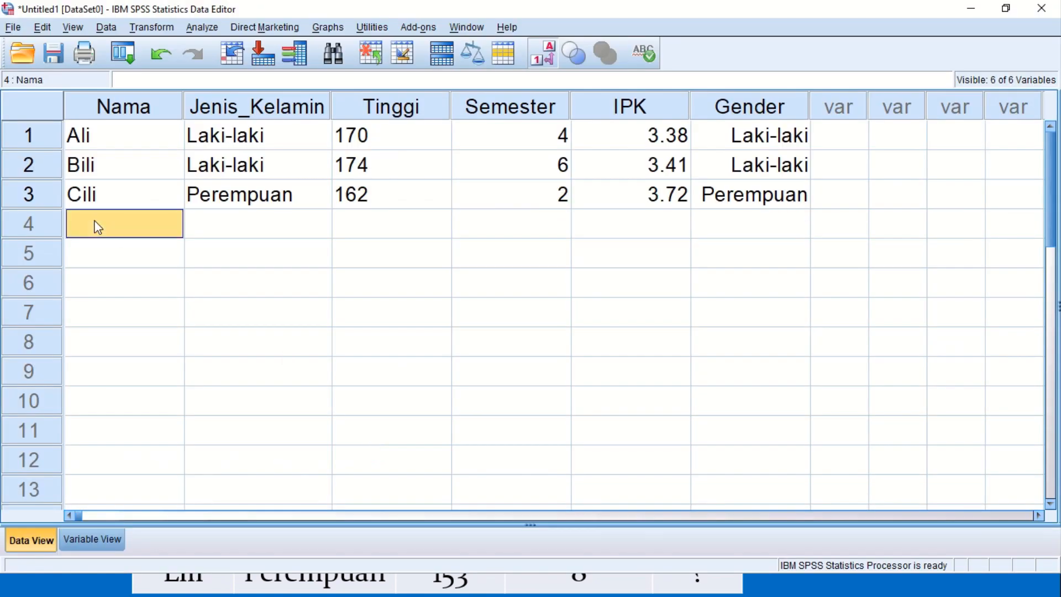
{"action": "right_click", "coordinate": [98, 226]}
{"action": "left_click", "coordinate": [117, 272]}
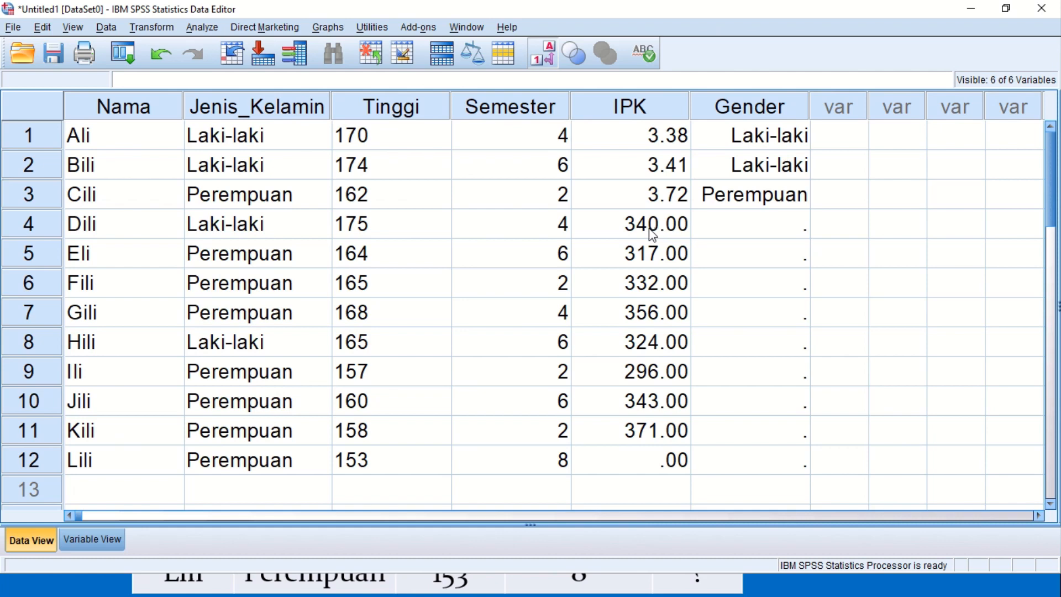
{"action": "key", "text": "alt+Tab"}
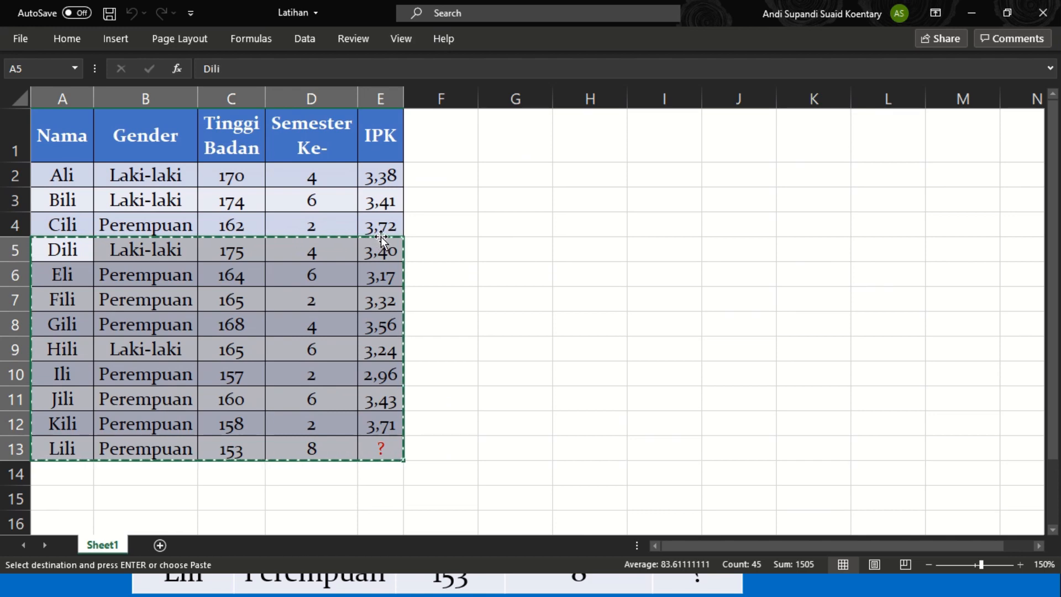
{"action": "left_click", "coordinate": [28, 39]}
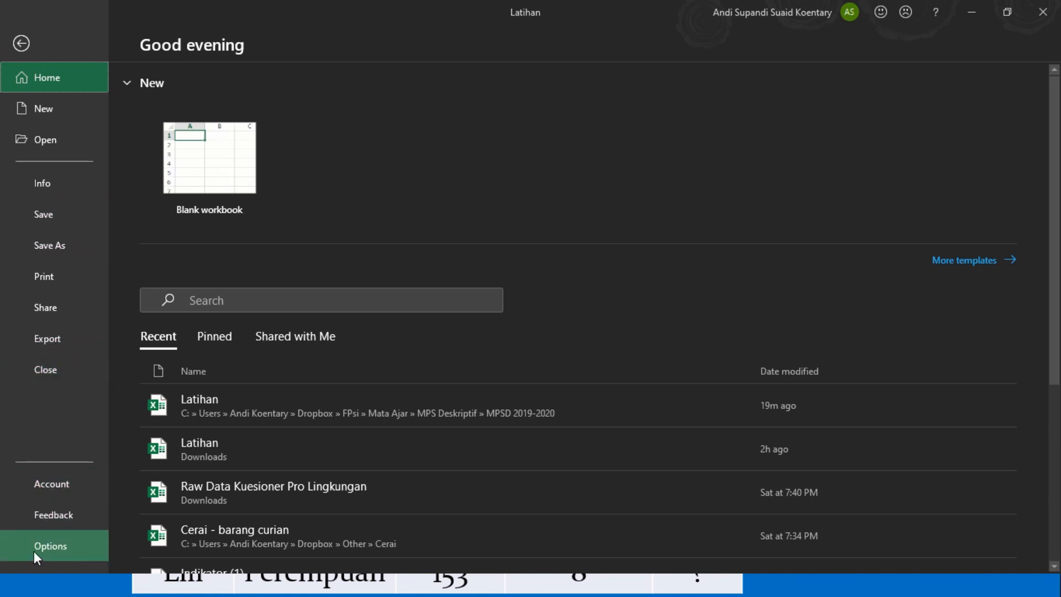
{"action": "key", "text": "alt+Tab"}
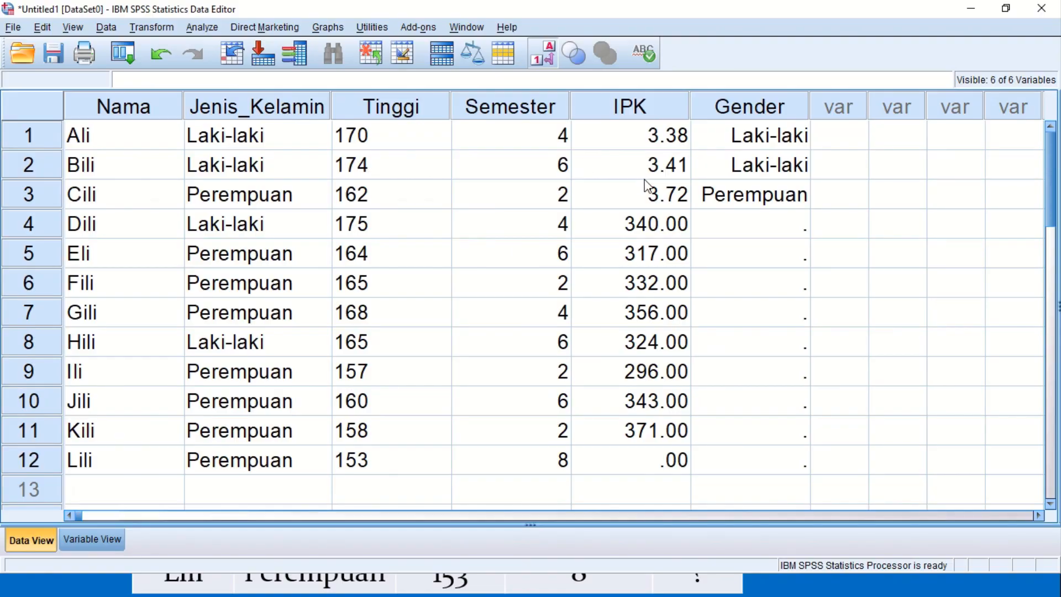
{"action": "double_click", "coordinate": [636, 226]}
{"action": "type", "text": "."}
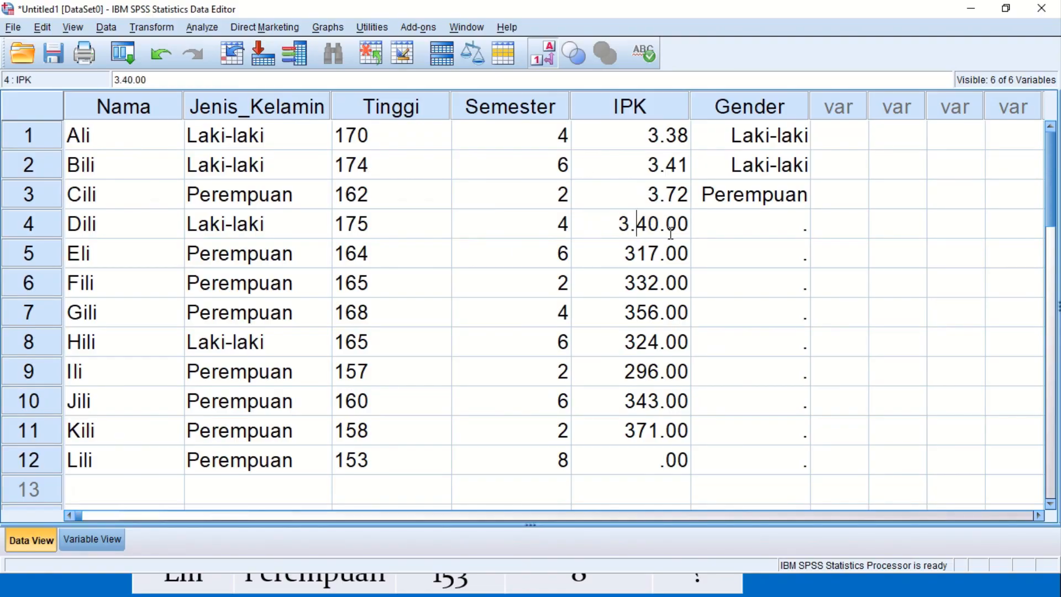
{"action": "key", "text": "Escape"}
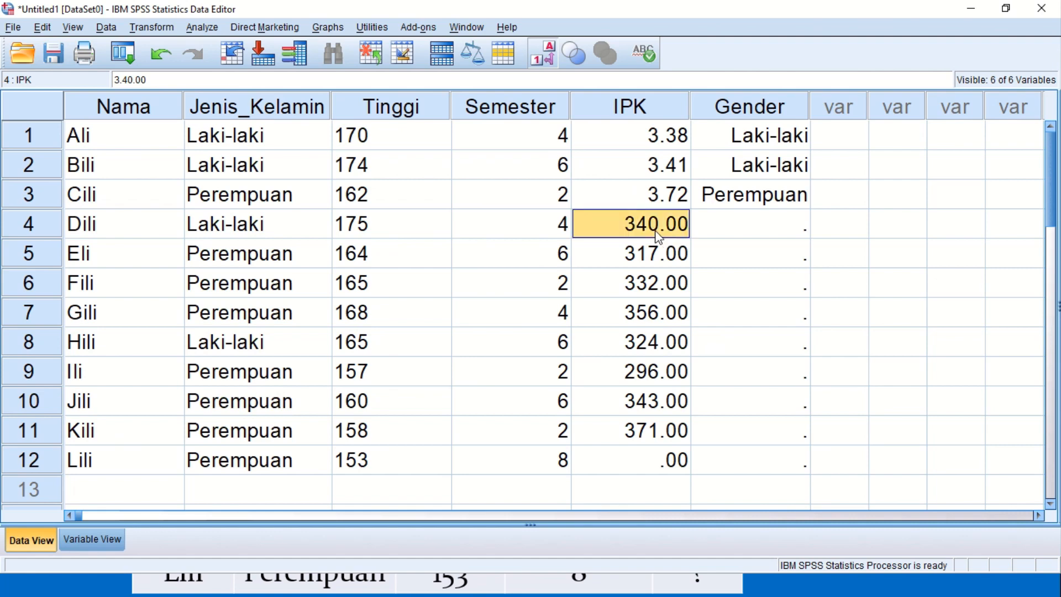
{"action": "double_click", "coordinate": [656, 229]}
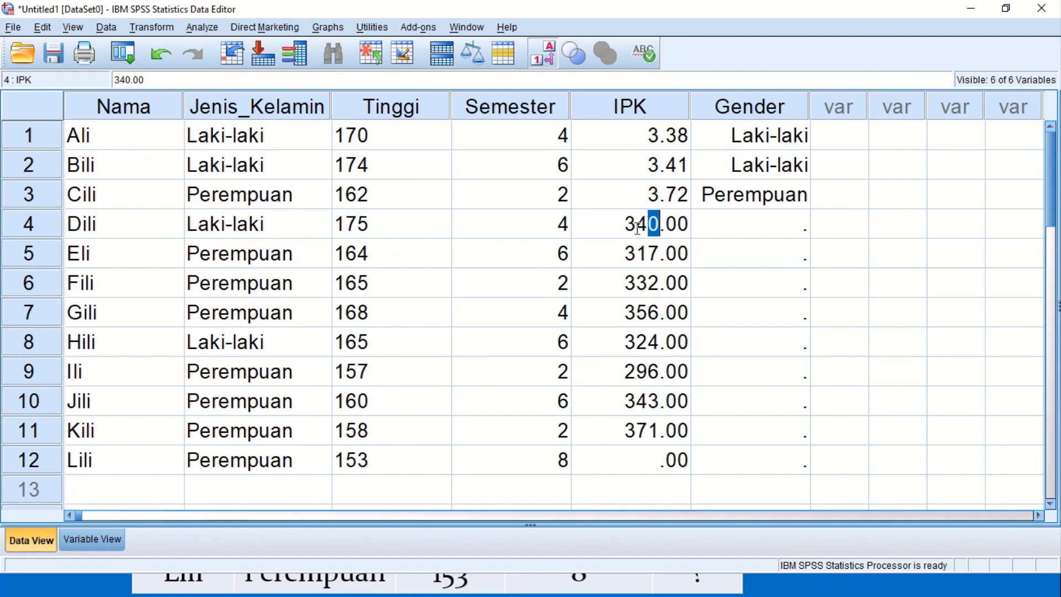
{"action": "left_click", "coordinate": [619, 272]}
- Correct the IPK decimals in rows 4 to 6 by entering 3.4, 3.17 and 3.32
{"action": "left_click", "coordinate": [628, 235]}
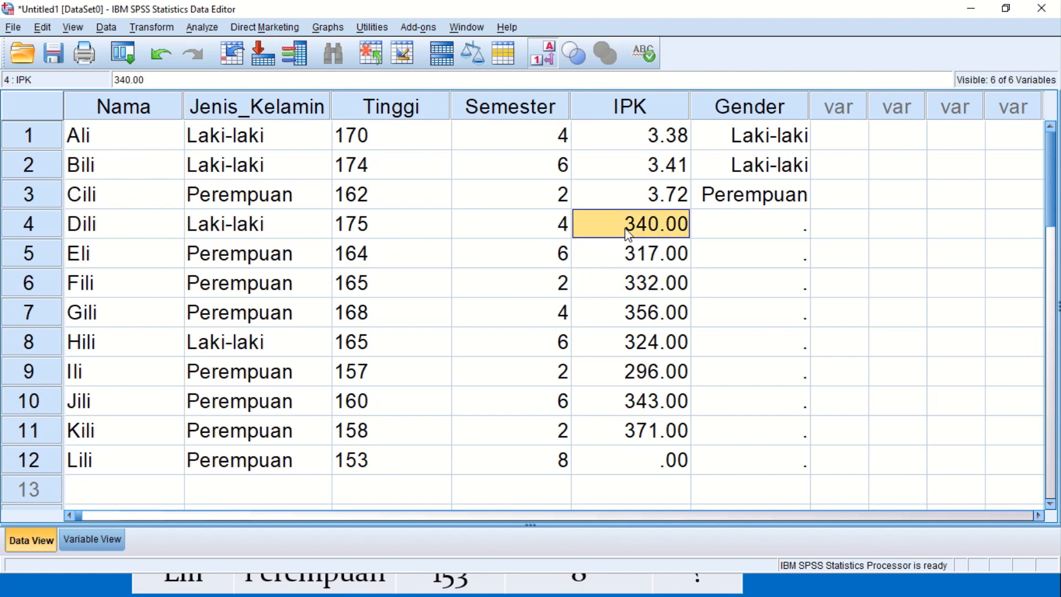
{"action": "type", "text": "3.4"}
{"action": "key", "text": "Return"}
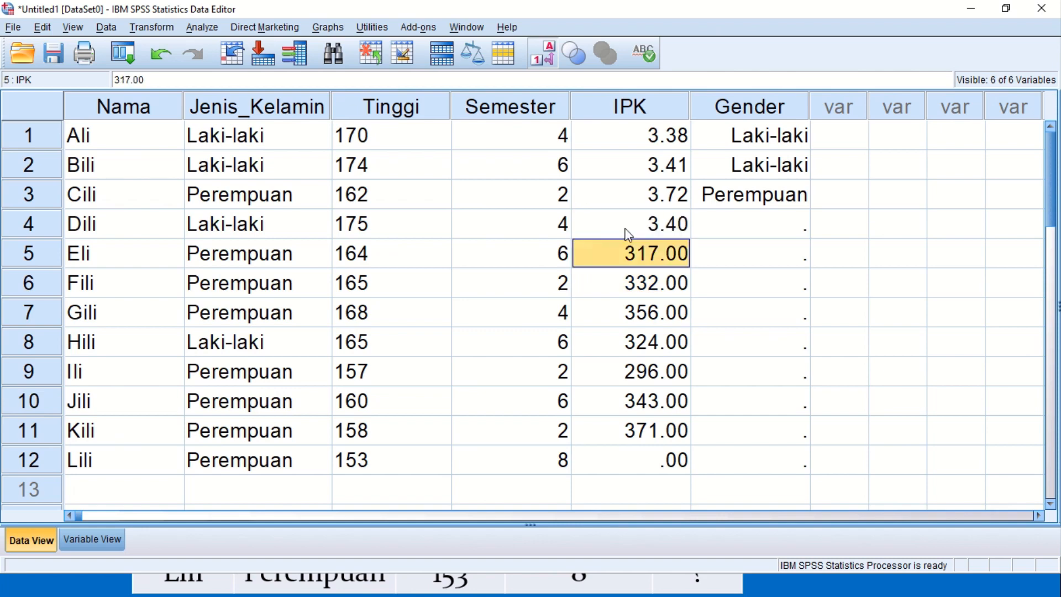
{"action": "type", "text": "3"}
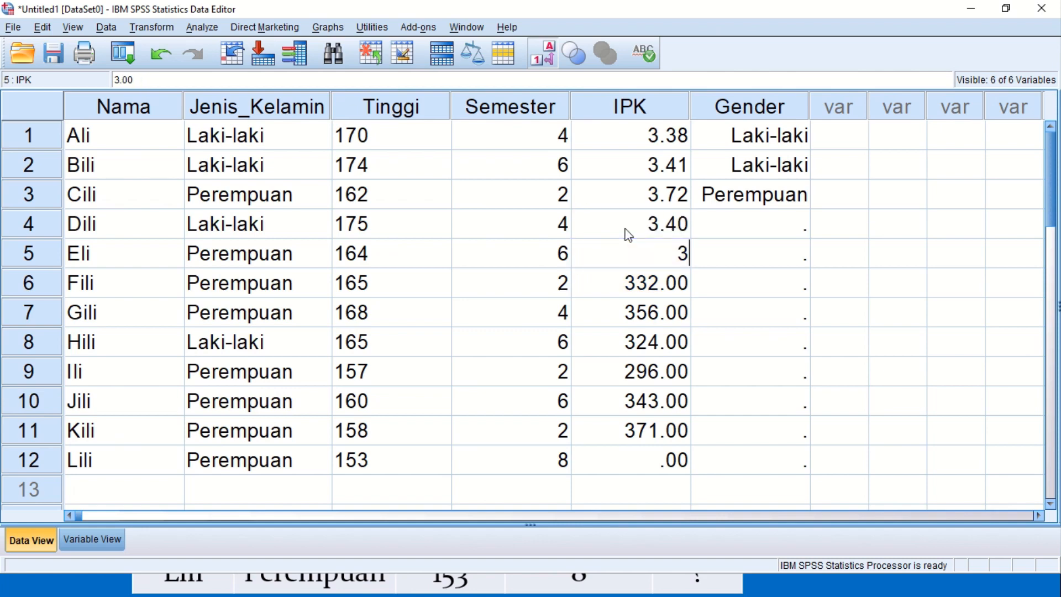
{"action": "type", "text": ".17"}
{"action": "key", "text": "Return"}
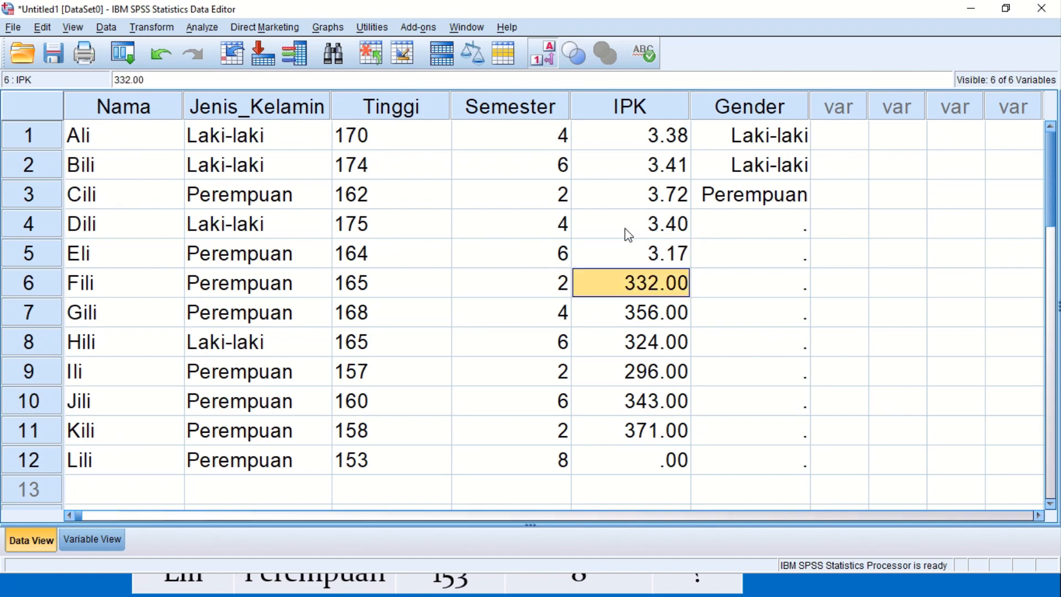
{"action": "type", "text": "3.32"}
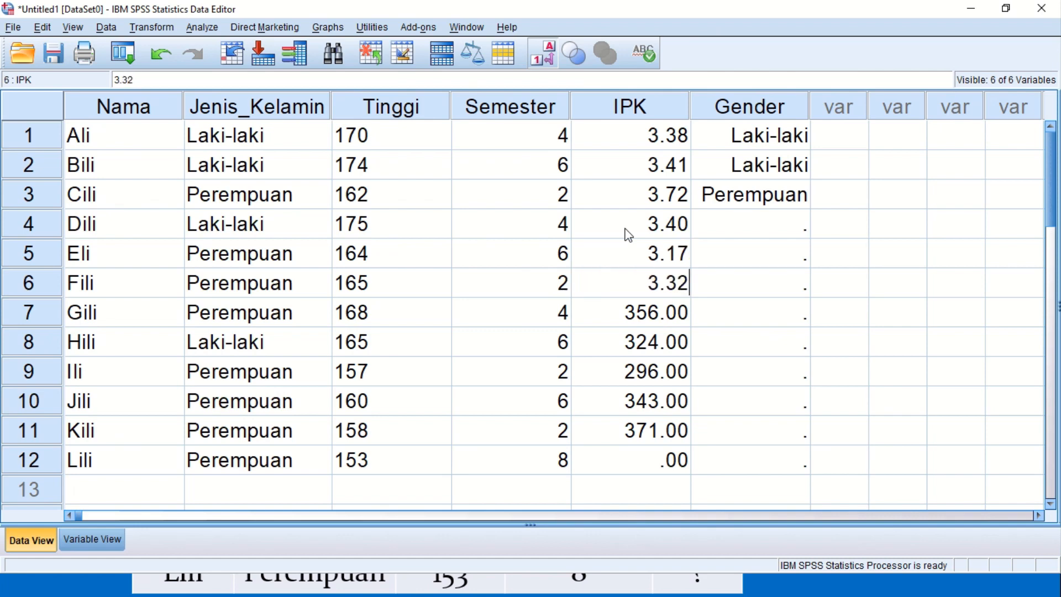
{"action": "key", "text": "Return"}
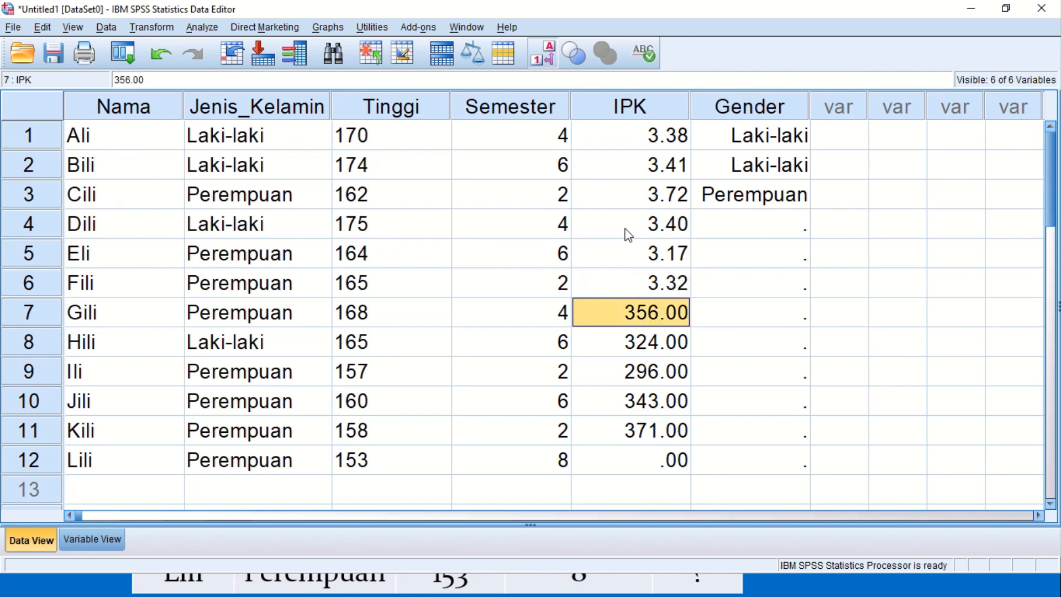
- Correct the IPK decimals in rows 7 to 9 by entering 3.56, 3.24 and 2.96
{"action": "type", "text": "3.56"}
{"action": "key", "text": "Return"}
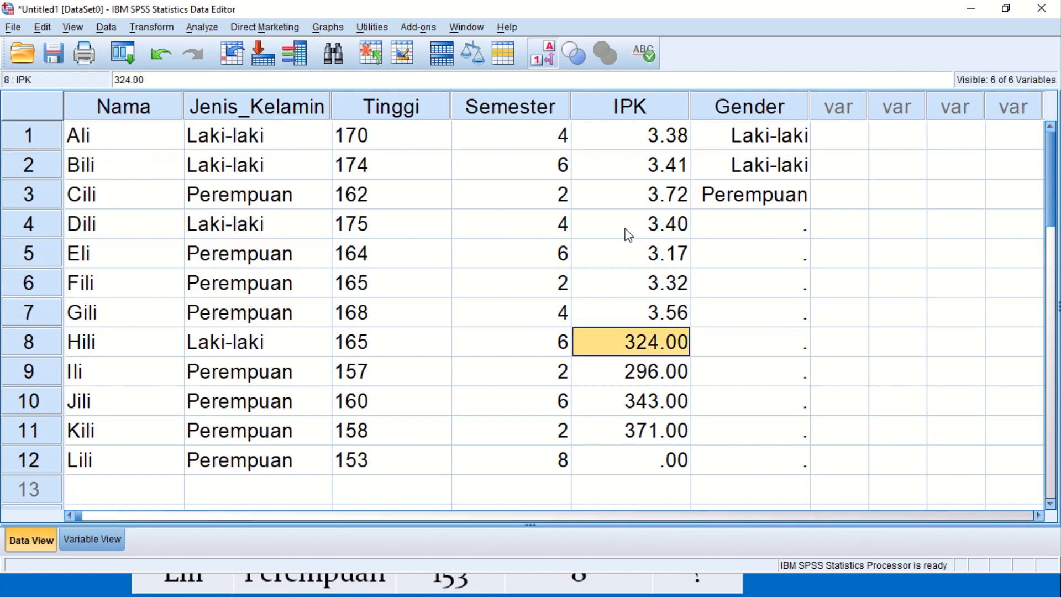
{"action": "type", "text": "3.24"}
{"action": "key", "text": "Return"}
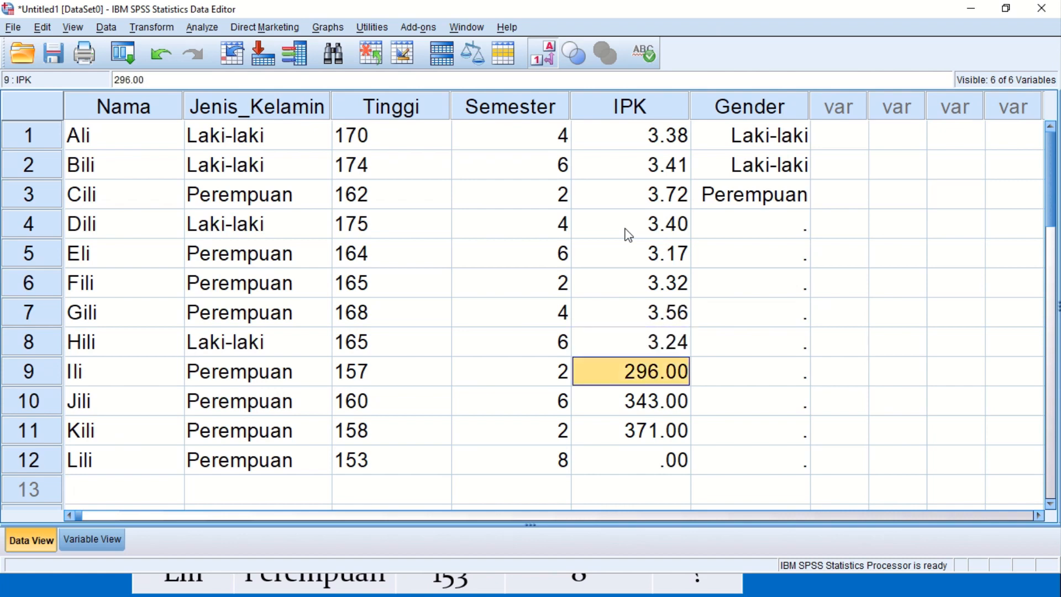
{"action": "type", "text": "2."}
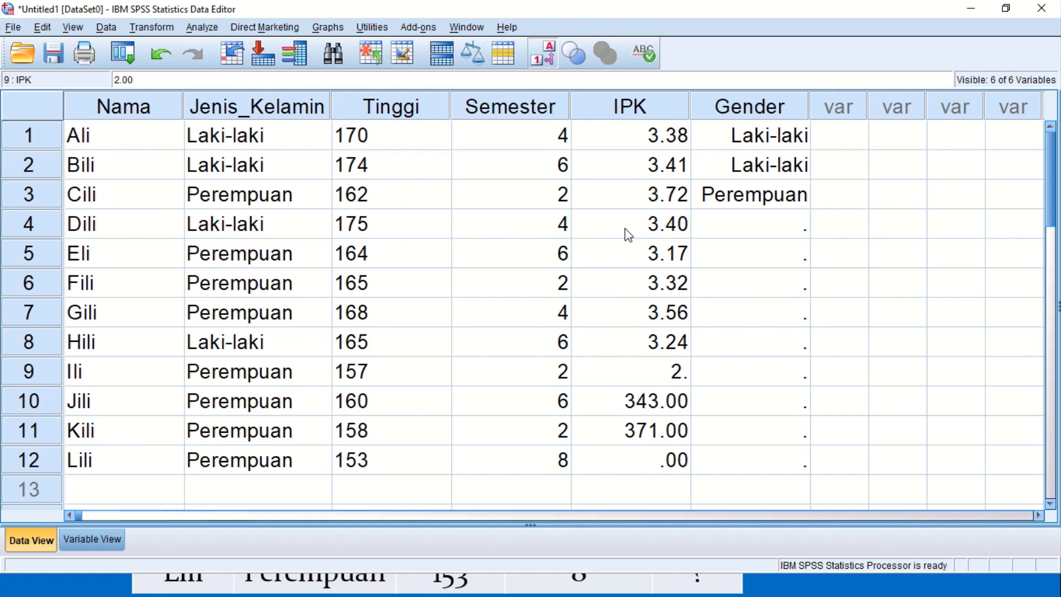
{"action": "type", "text": "96"}
{"action": "key", "text": "Return"}
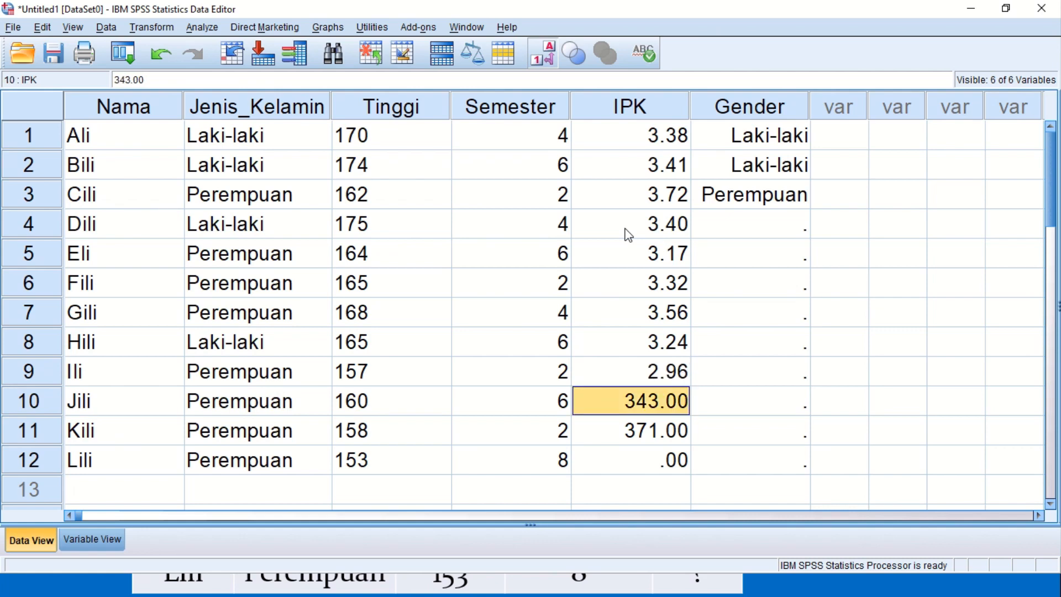
- Enter 3.43 and 3.71 as the IPK in rows 10 and 11, and clear the IPK in row 12
{"action": "type", "text": "3.43"}
{"action": "key", "text": "Return"}
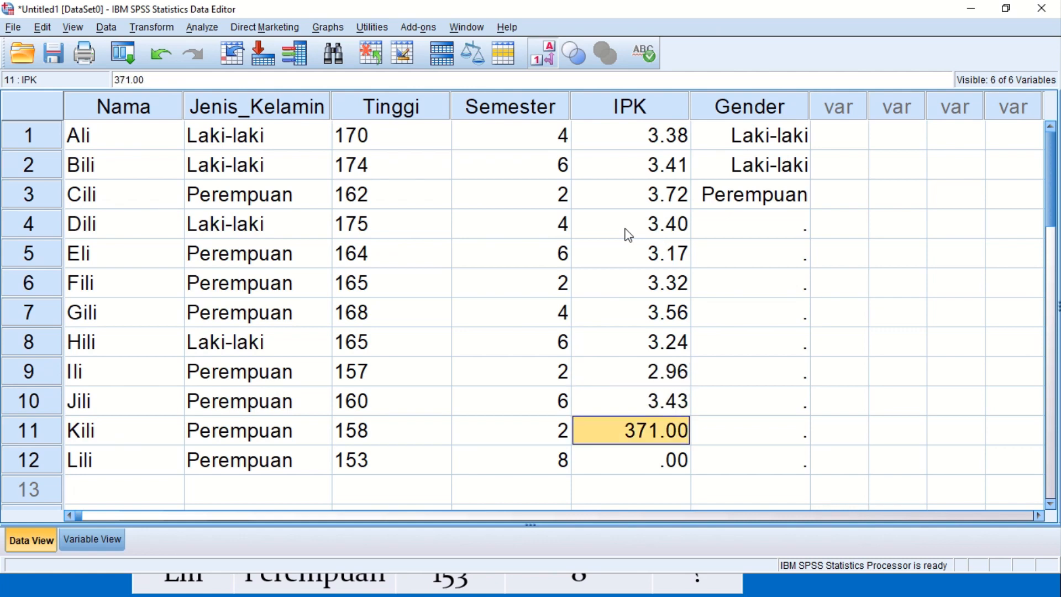
{"action": "type", "text": "3."}
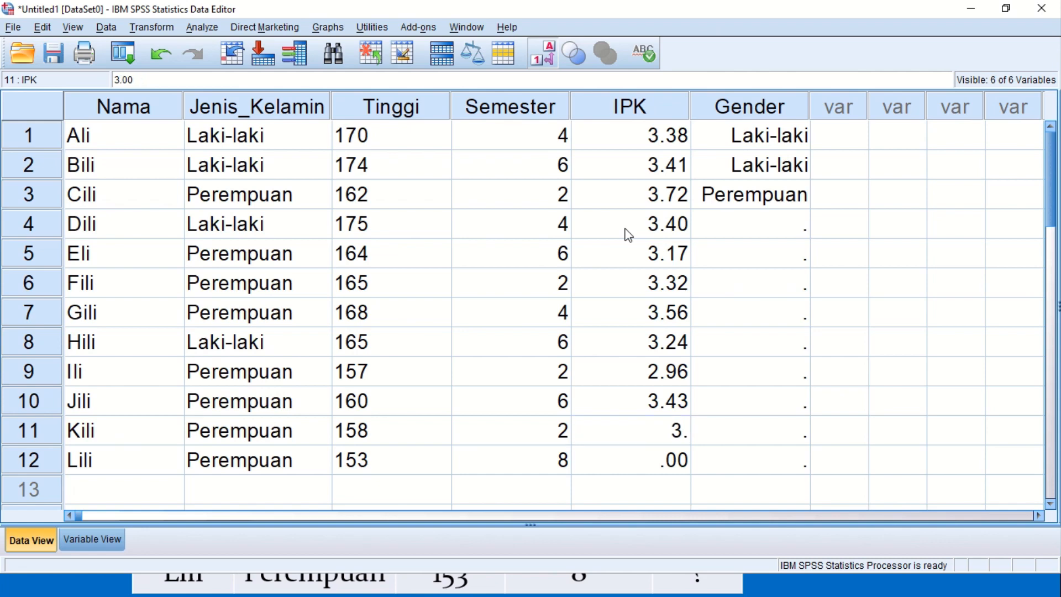
{"action": "type", "text": "72"}
{"action": "key", "text": "BackSpace"}
{"action": "type", "text": "1"}
{"action": "key", "text": "Return"}
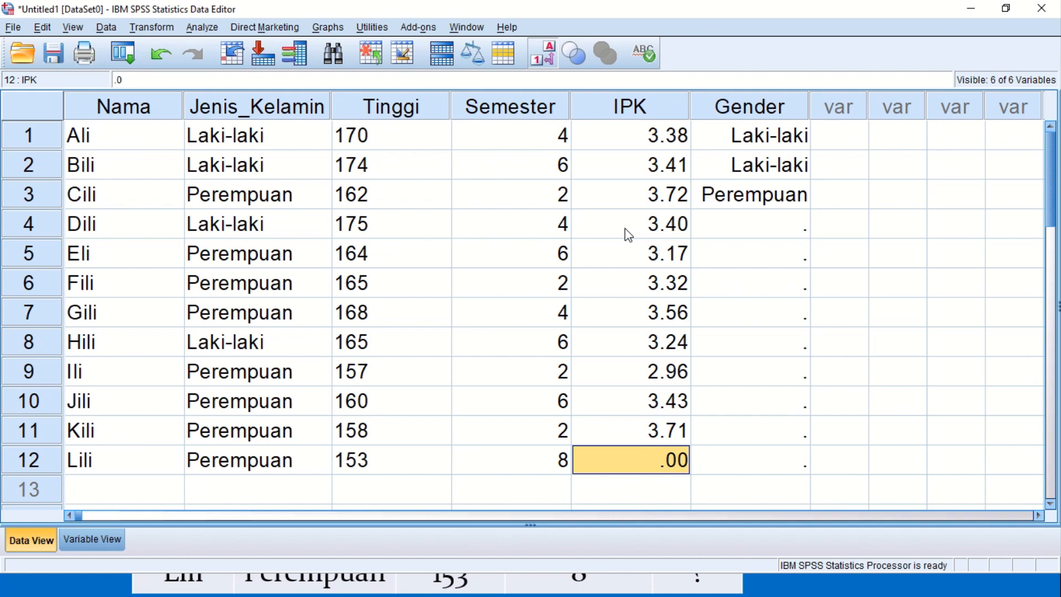
{"action": "key", "text": "Delete"}
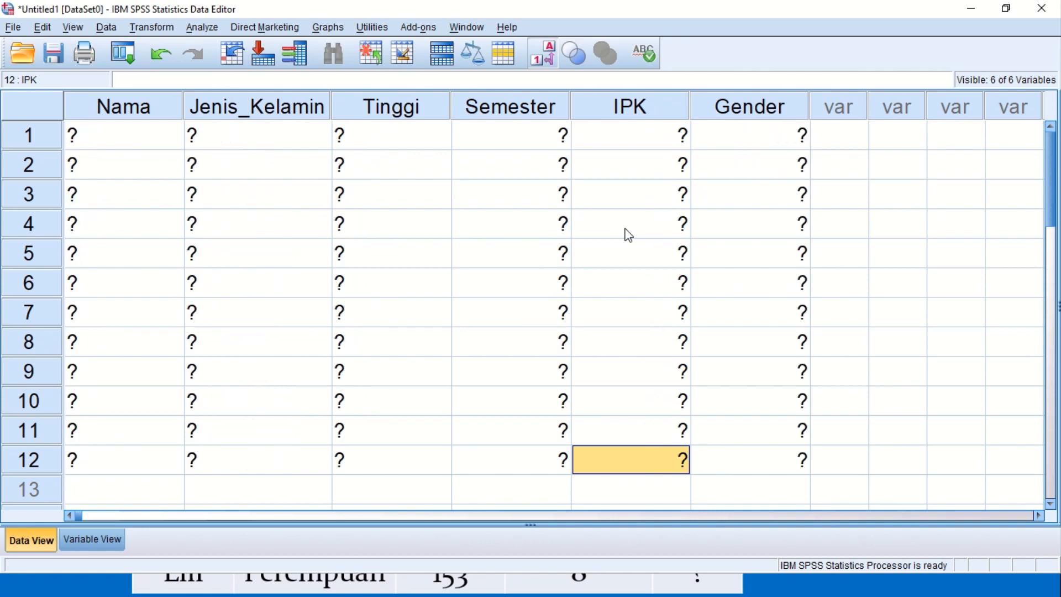
- Code Gender for rows 4 to 8 to match Jenis_Kelamin, entering 1 for rows 4 and 8 and 3 for rows 5 to 7
{"action": "left_click", "coordinate": [755, 367]}
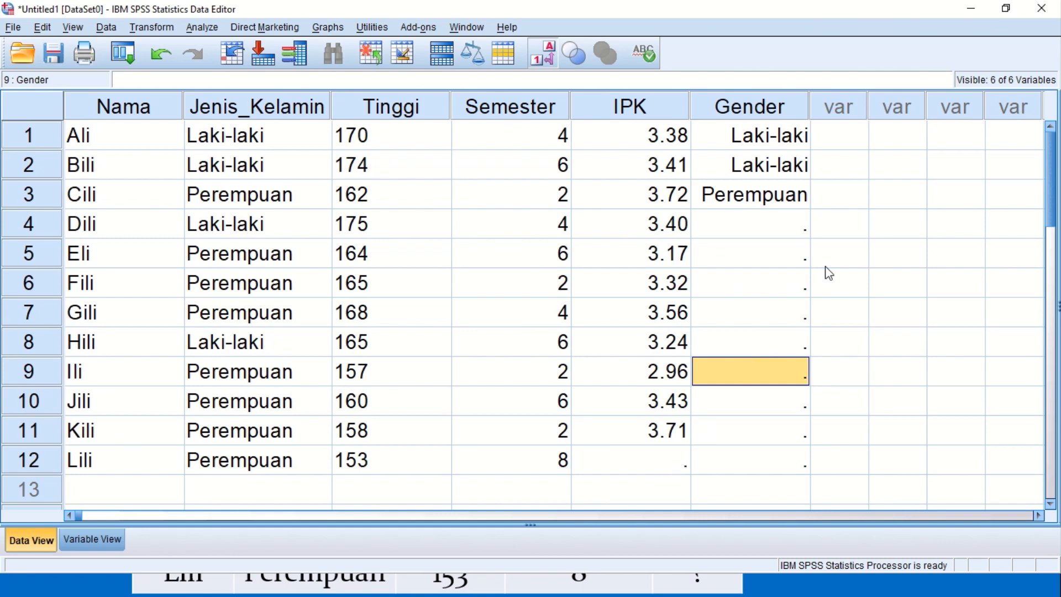
{"action": "left_click", "coordinate": [767, 231]}
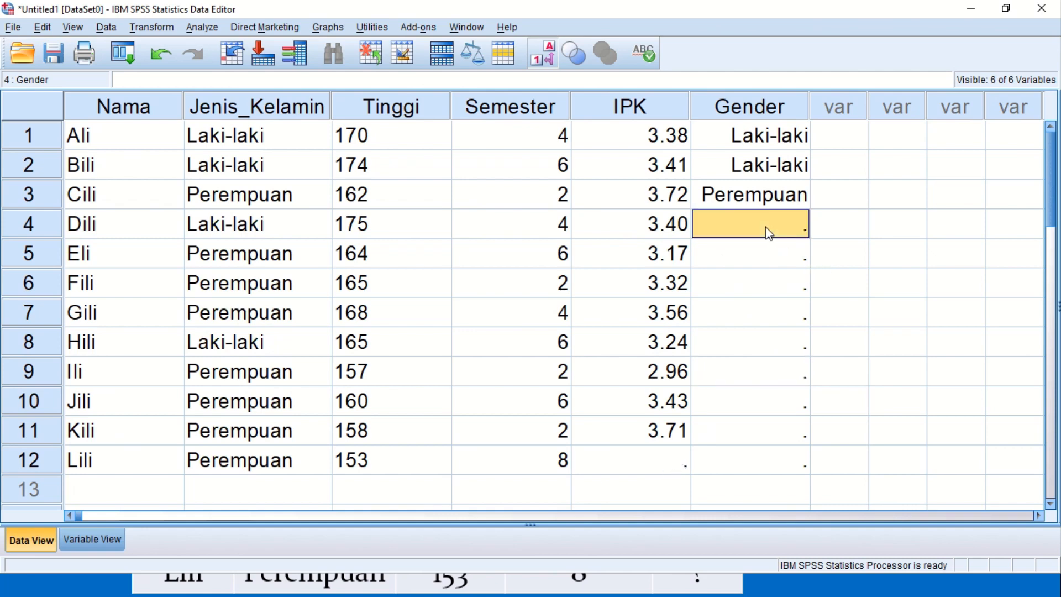
{"action": "type", "text": "1"}
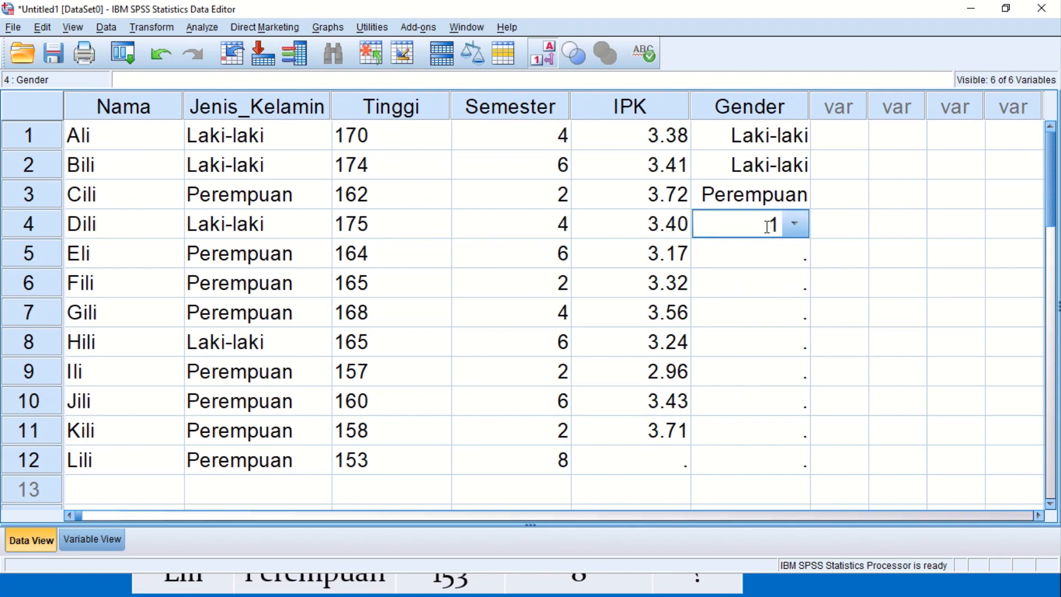
{"action": "key", "text": "Return"}
{"action": "type", "text": "3"}
{"action": "key", "text": "Return"}
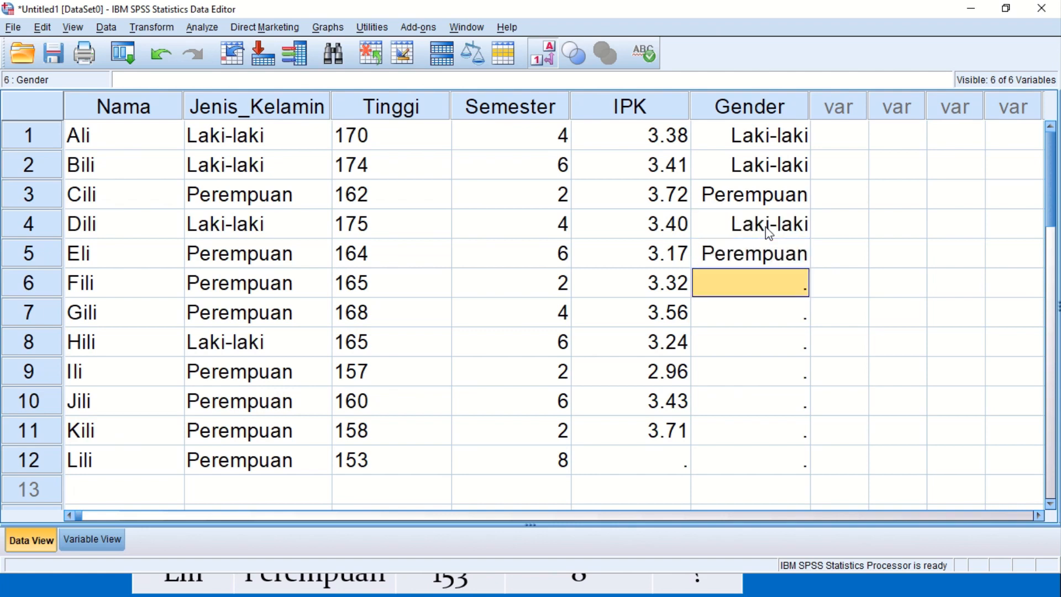
{"action": "type", "text": "3"}
{"action": "key", "text": "Return"}
{"action": "type", "text": "3"}
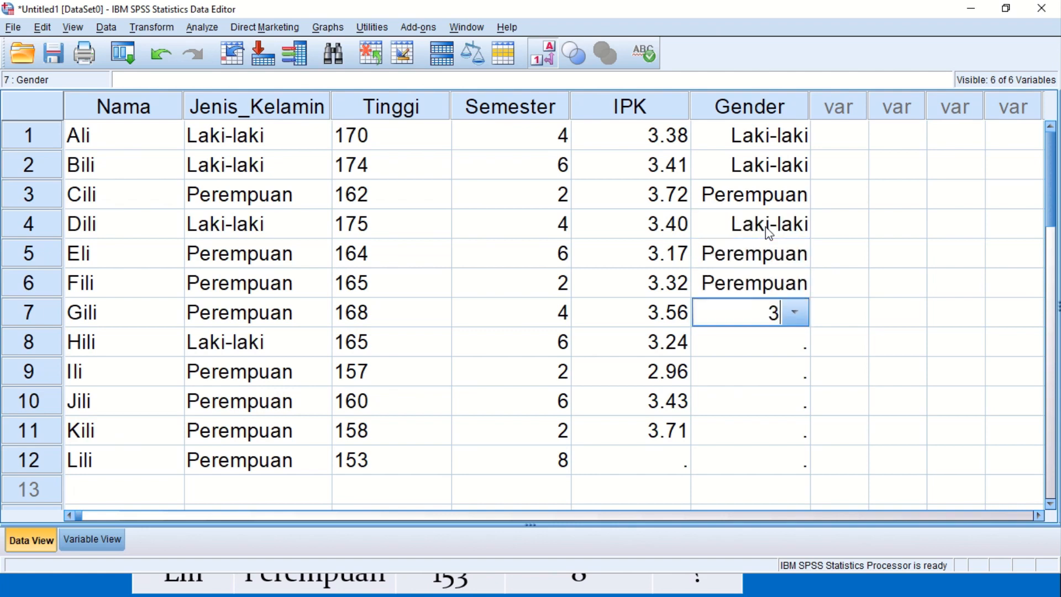
{"action": "key", "text": "Return"}
{"action": "type", "text": "1"}
{"action": "key", "text": "Return"}
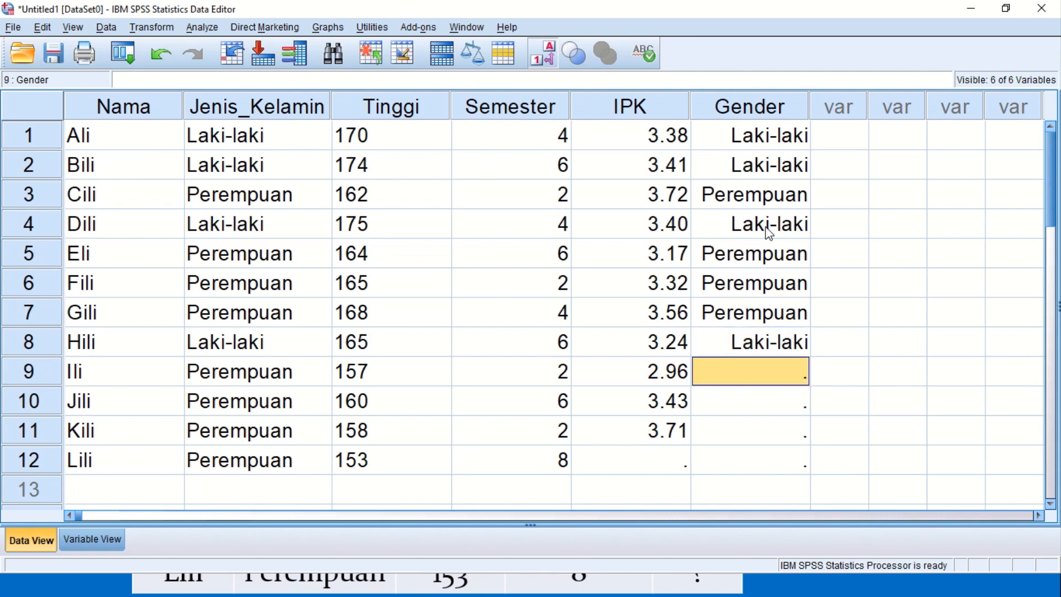
- Complete the Gender codes by entering 3 for the Perempuan records in rows 9 to 12
{"action": "type", "text": "3"}
{"action": "key", "text": "Return"}
{"action": "type", "text": "3"}
{"action": "key", "text": "Return"}
{"action": "type", "text": "3"}
{"action": "key", "text": "Return"}
{"action": "type", "text": "3"}
{"action": "key", "text": "Return"}
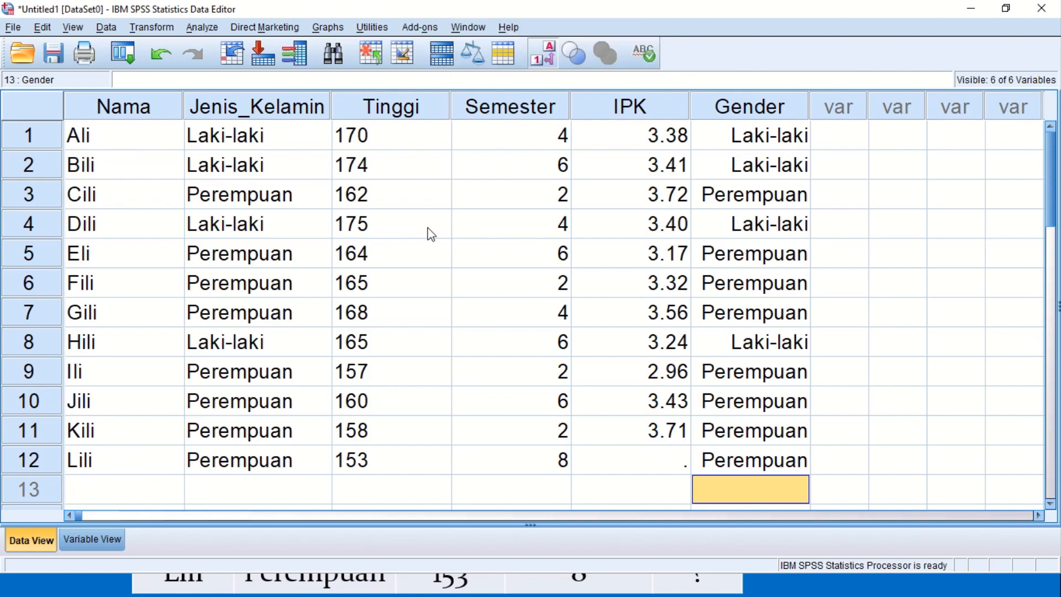
- Switch to the slide show to check the source table and saving instruction, and return to the SPSS Data Editor
{"action": "key", "text": "alt+Tab"}
{"action": "key", "text": "alt+Tab"}
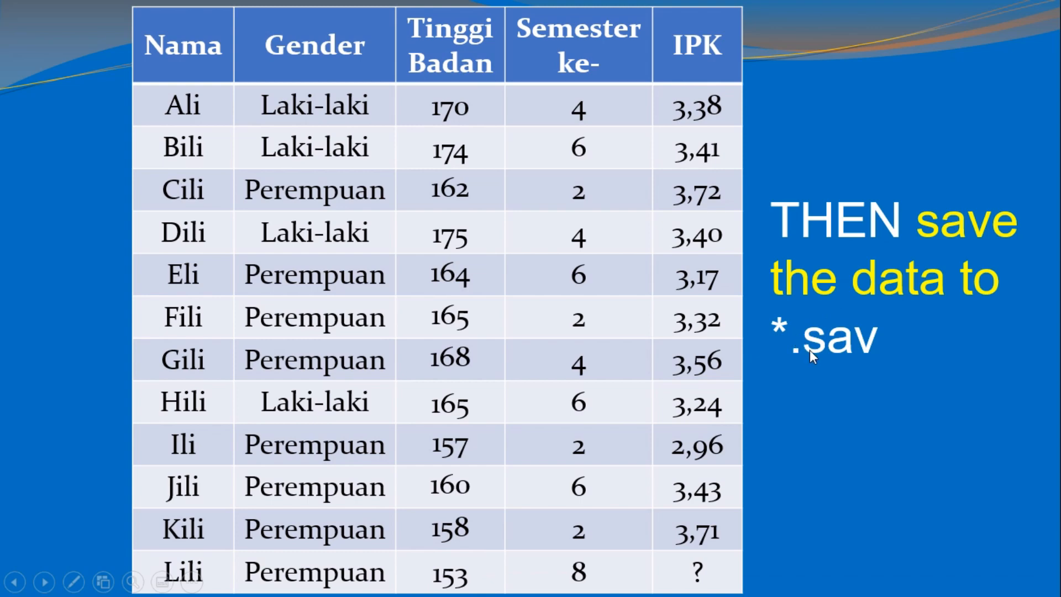
{"action": "left_click", "coordinate": [893, 350]}
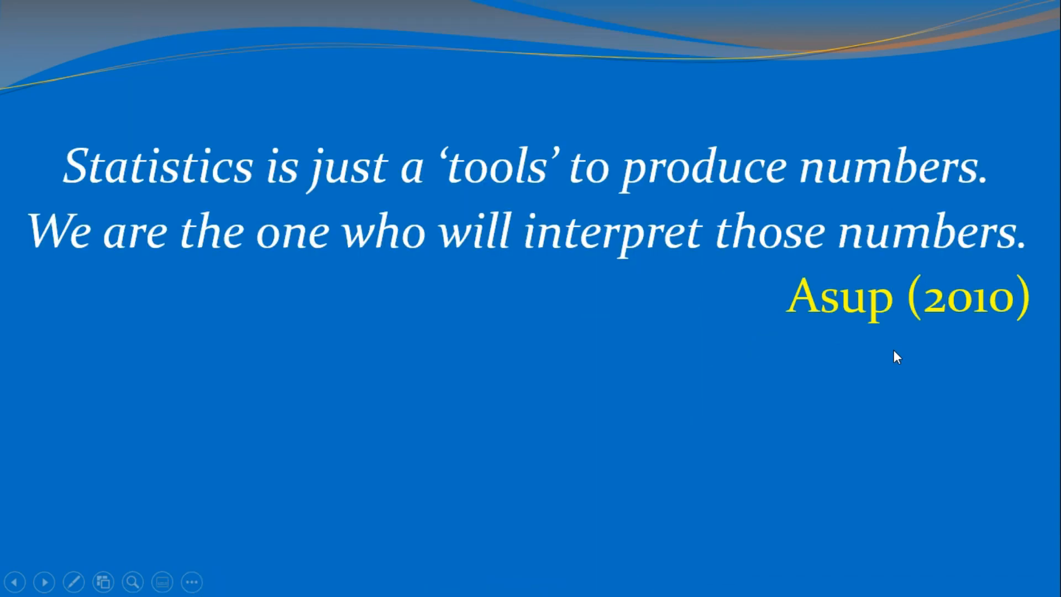
{"action": "key", "text": "Left"}
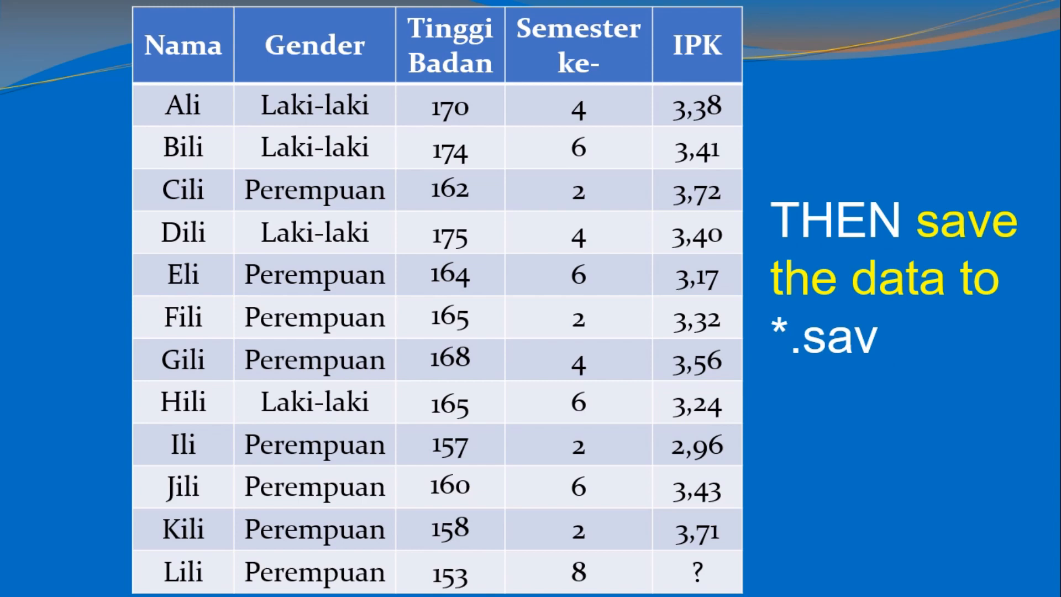
{"action": "key", "text": "alt+Tab"}
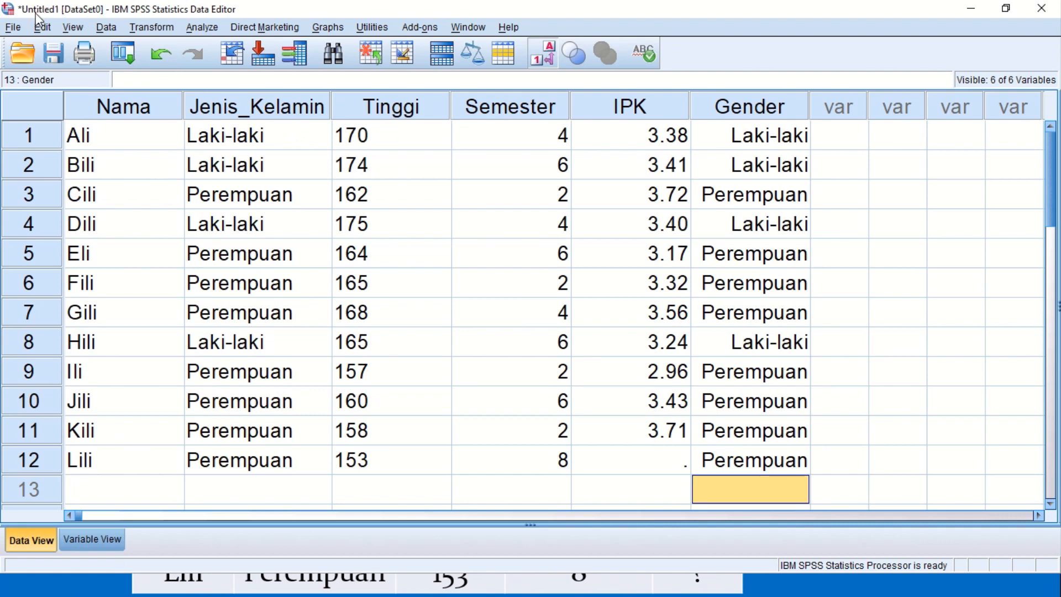
- Save the dataset to the Desktop as Latihan in SPSS Statistics (*.sav) format
{"action": "left_click", "coordinate": [54, 54]}
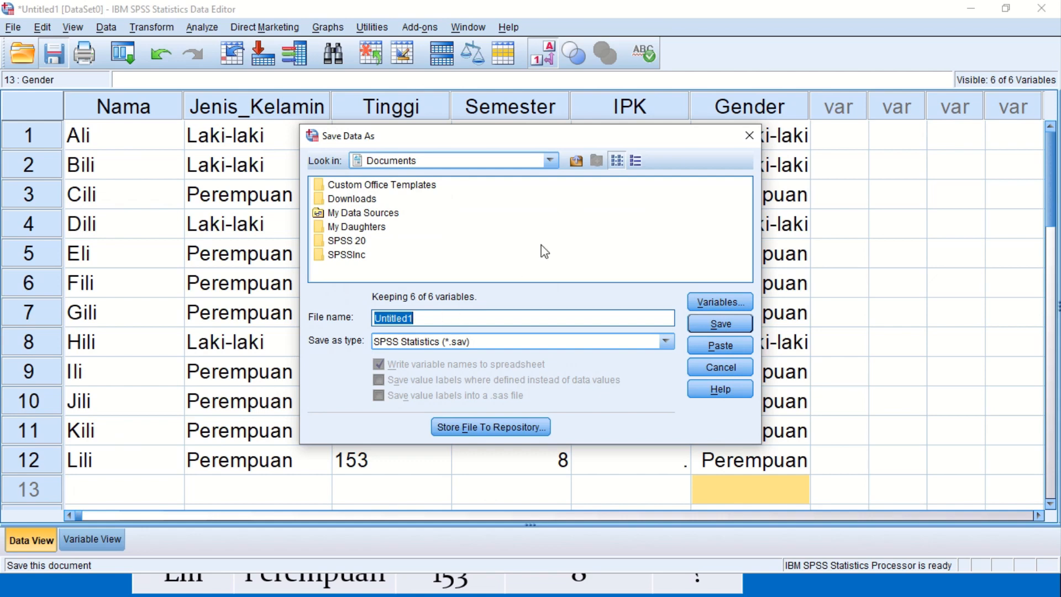
{"action": "left_click", "coordinate": [551, 160]}
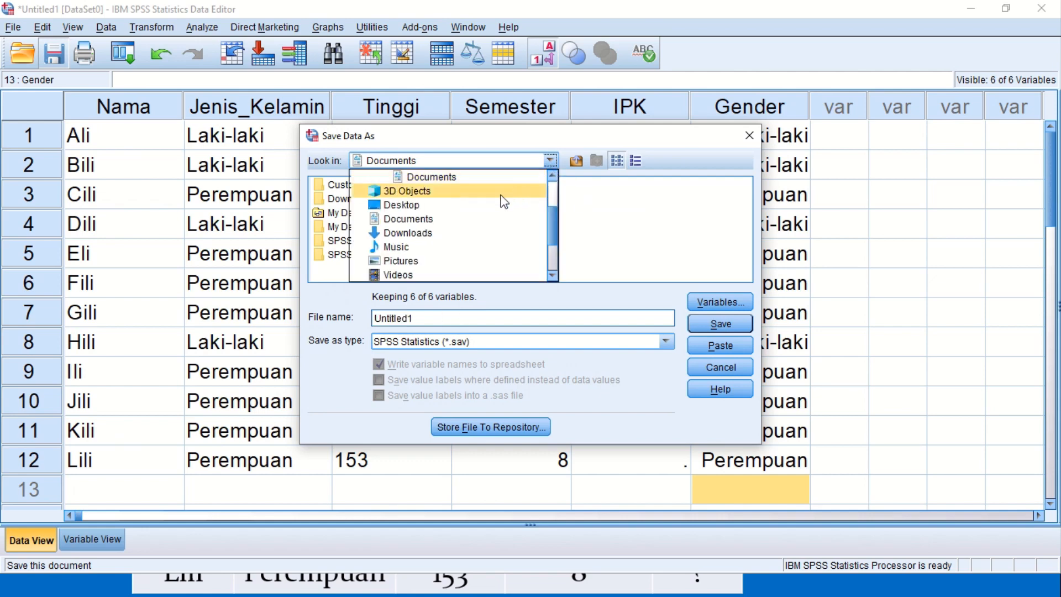
{"action": "left_click", "coordinate": [480, 207]}
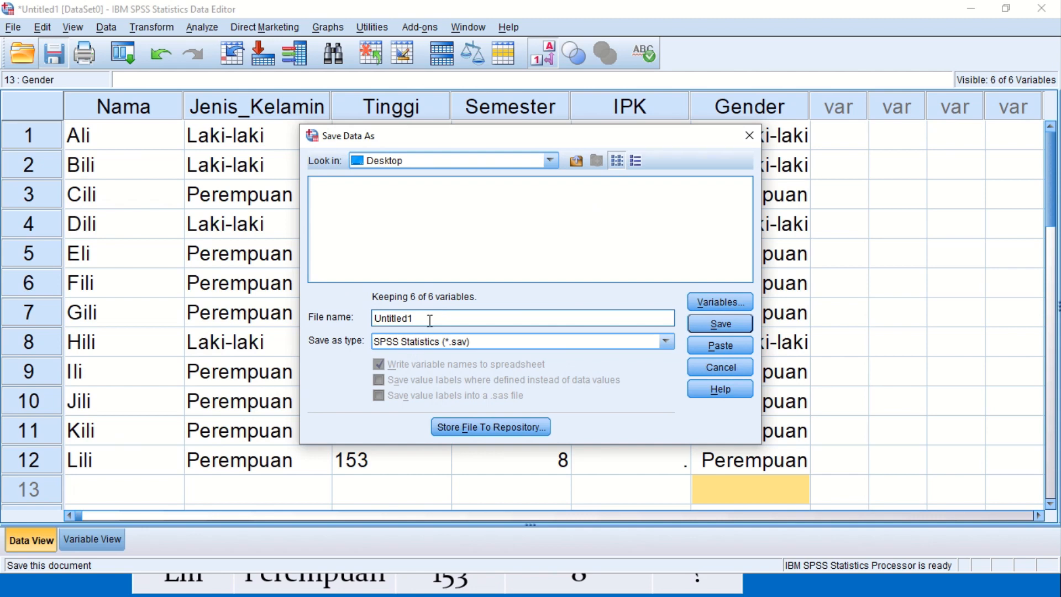
{"action": "left_click_drag", "start_coordinate": [429, 319], "coordinate": [330, 313]}
{"action": "type", "text": "Latihan"}
{"action": "left_click", "coordinate": [701, 329]}
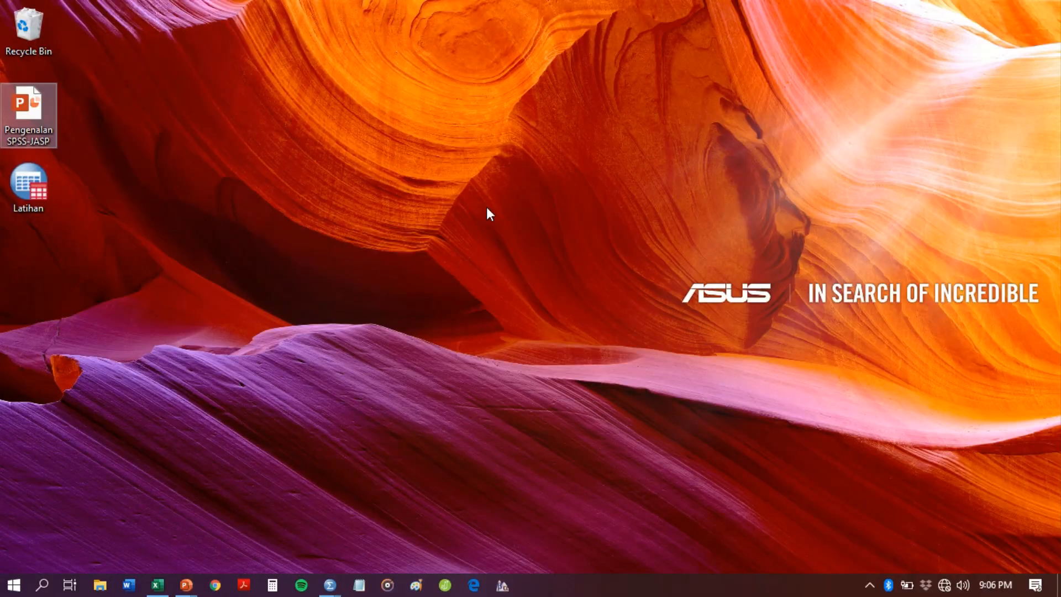
- Check the saved Latihan file on the Desktop, and switch to the PowerPoint slide show and advance to the next slide
{"action": "mouse_move", "coordinate": [21, 191]}
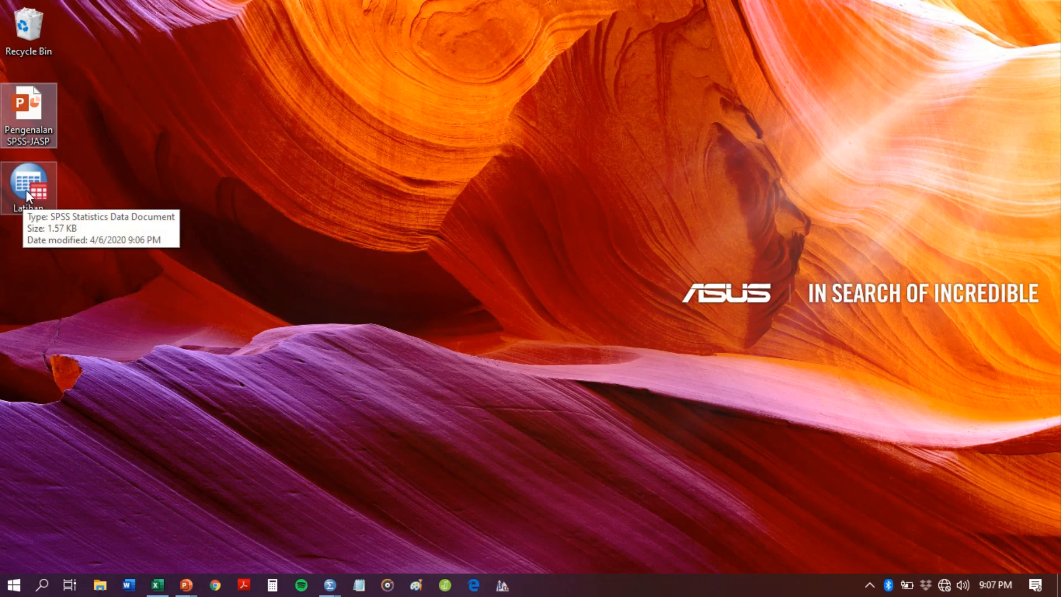
{"action": "left_click", "coordinate": [25, 190]}
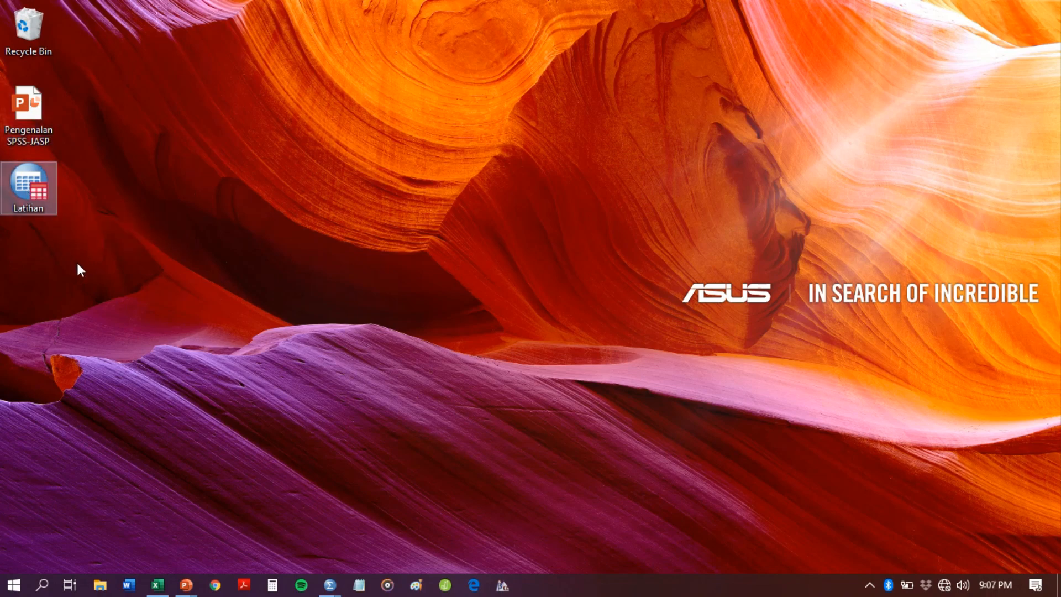
{"action": "key", "text": "alt+Tab"}
{"action": "key", "text": "alt+Tab"}
{"action": "key", "text": "alt+Tab"}
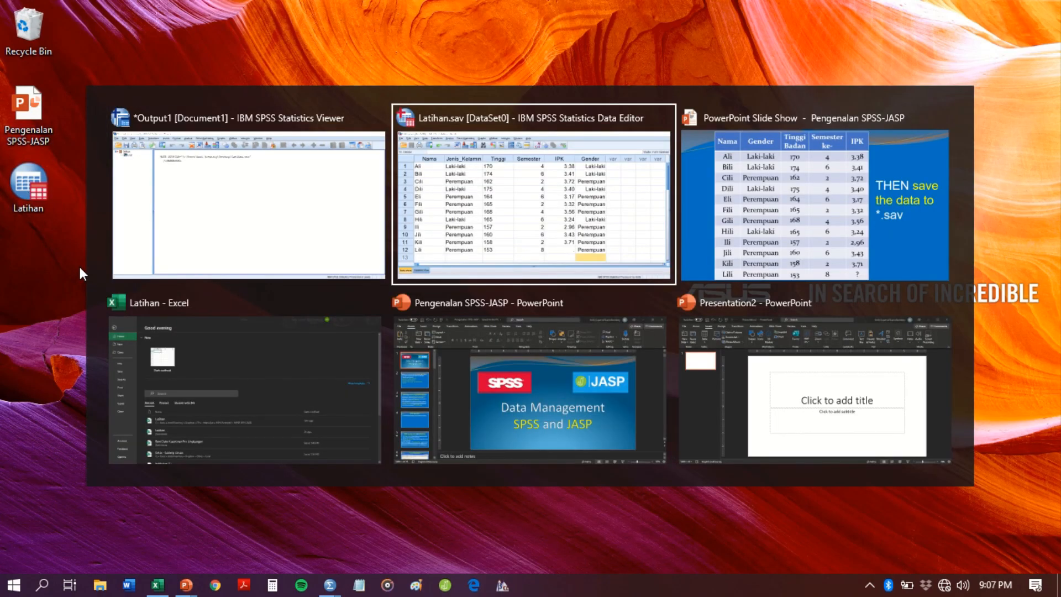
{"action": "key", "text": "Right"}
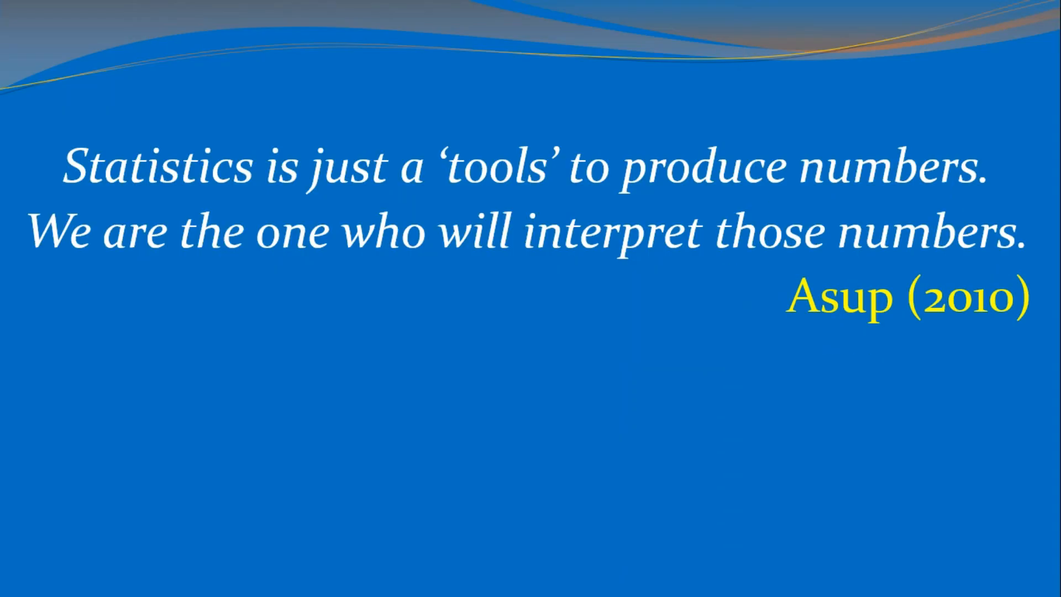
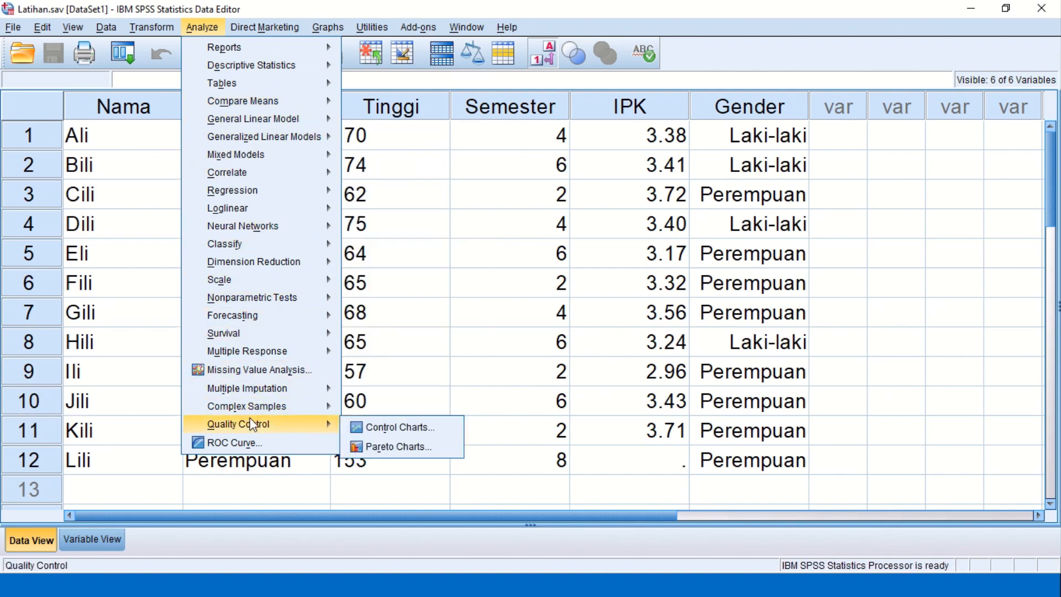
- Start a Frequencies analysis, consult the Frequency slide in the slide show, and add Tinggi Badan [Tinggi] as the variable
{"action": "mouse_move", "coordinate": [281, 79]}
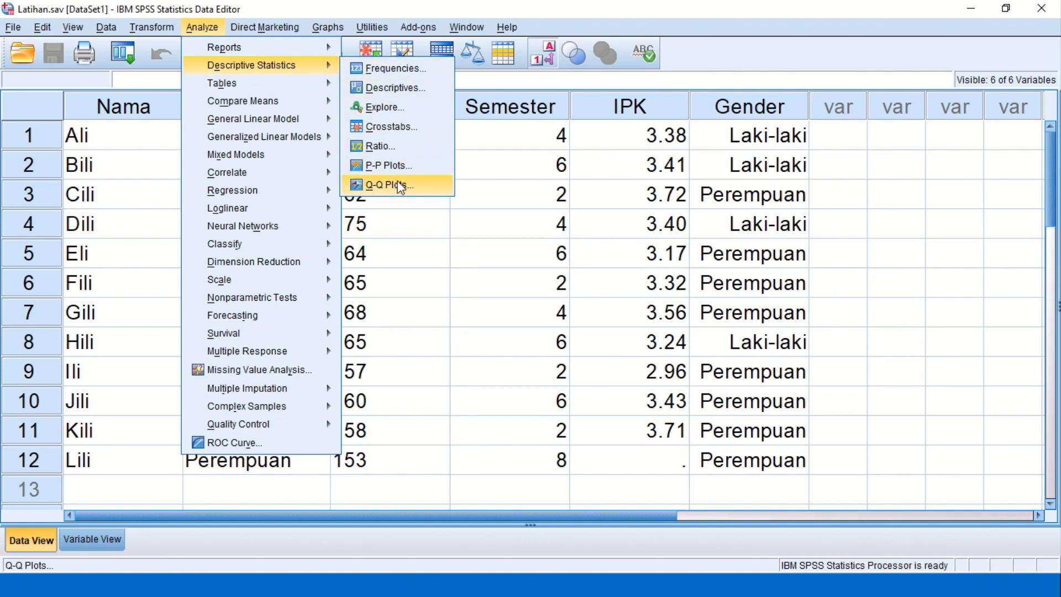
{"action": "left_click", "coordinate": [422, 68]}
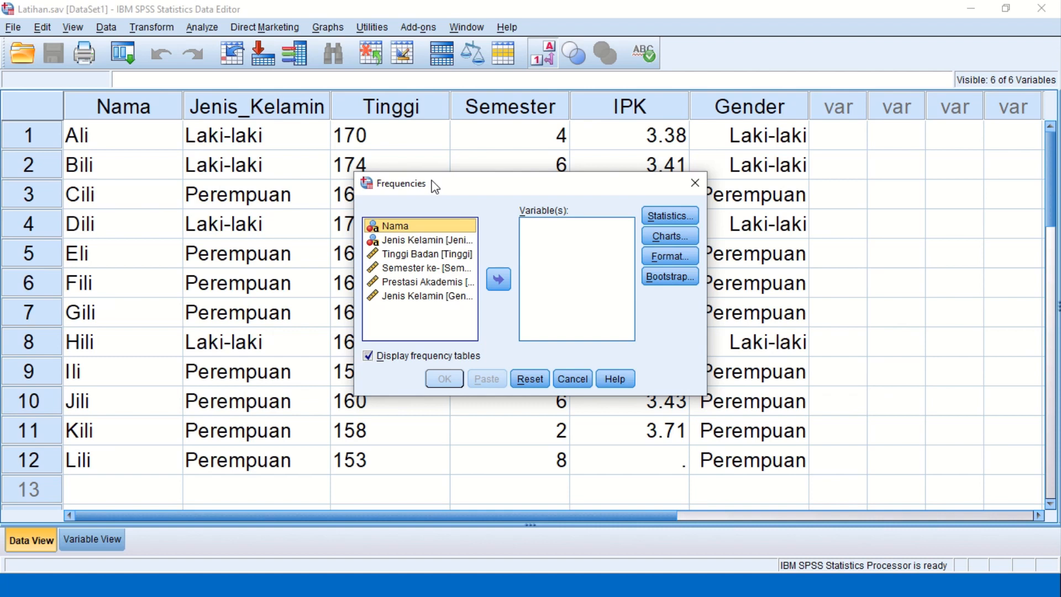
{"action": "key", "text": "alt+Tab"}
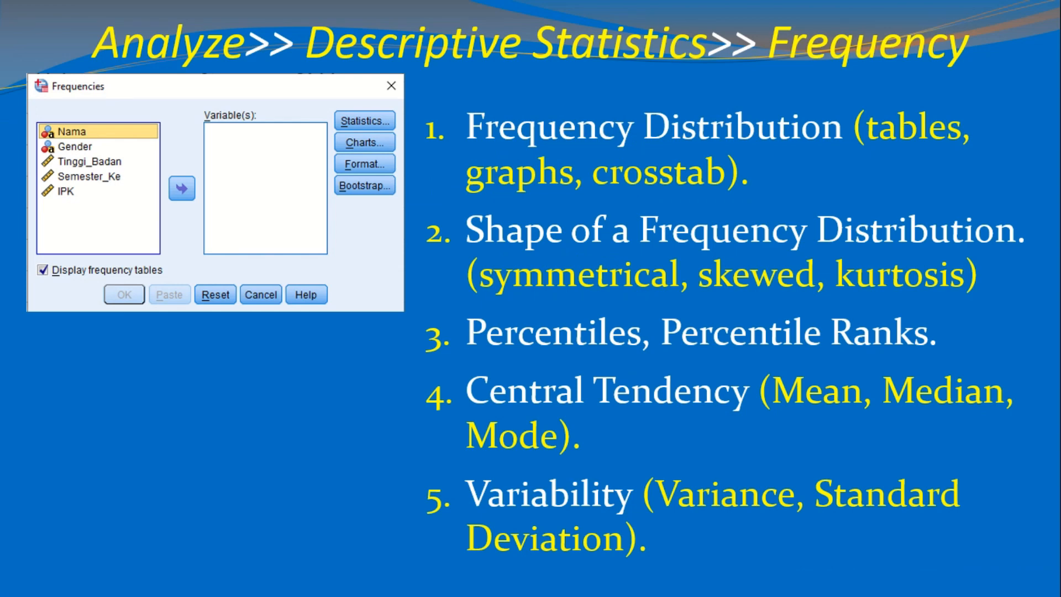
{"action": "key", "text": "Right"}
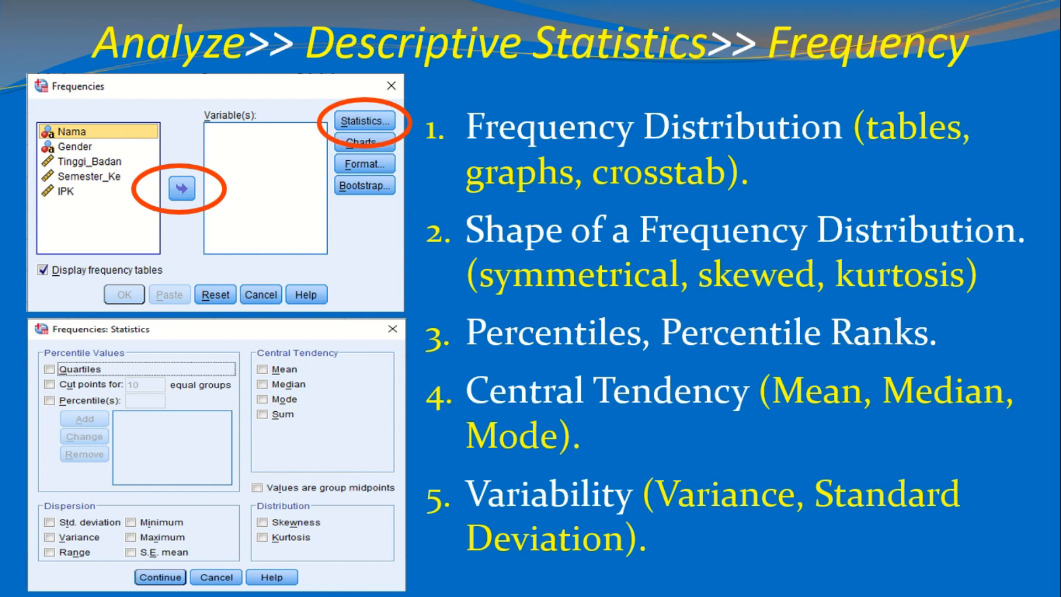
{"action": "key", "text": "alt+Tab"}
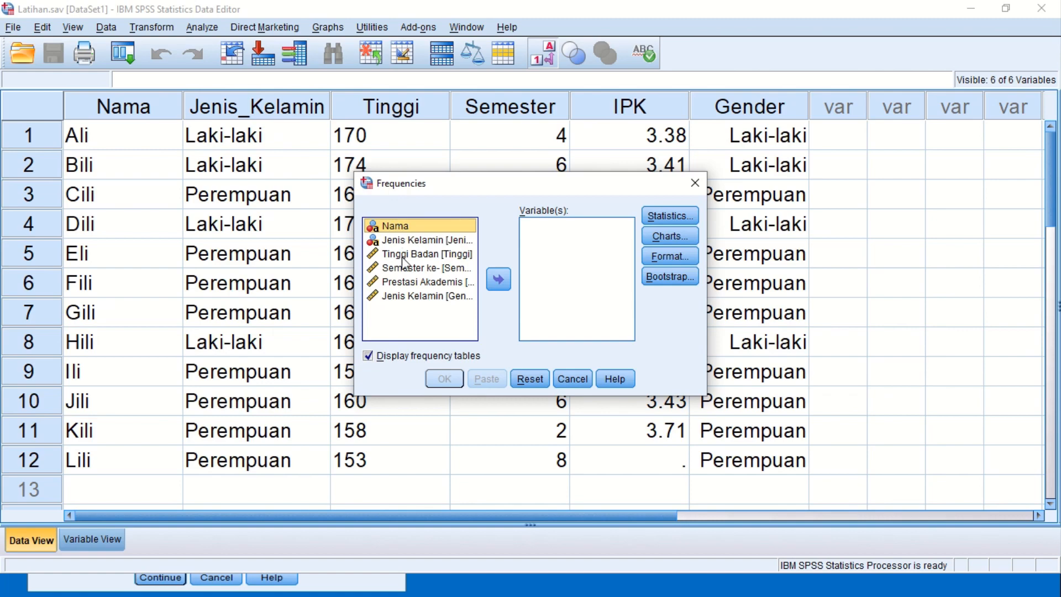
{"action": "left_click", "coordinate": [402, 254]}
{"action": "left_click", "coordinate": [499, 280]}
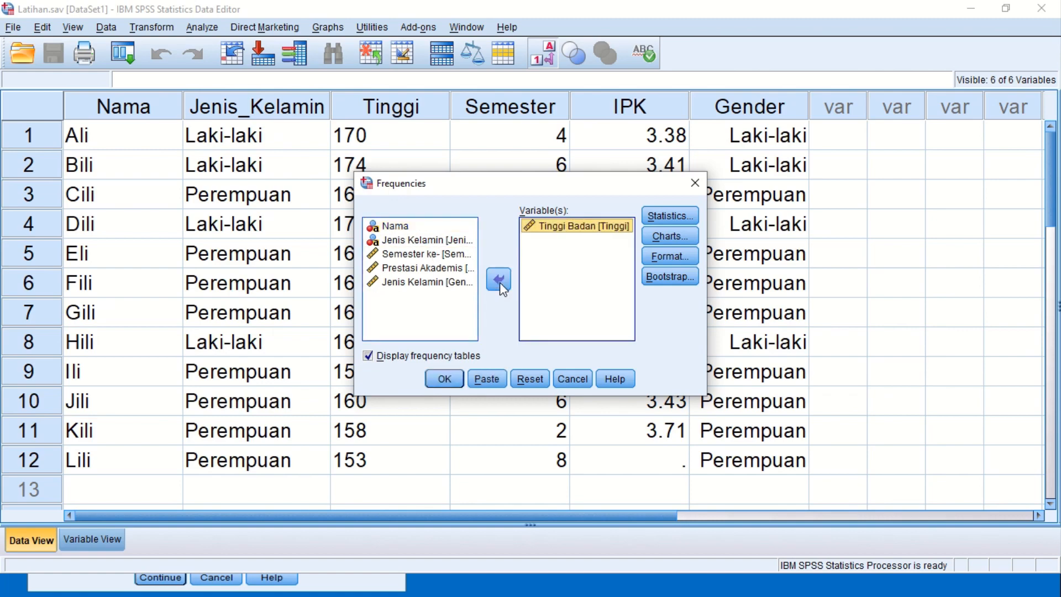
- In the Frequencies statistics, enable Mean, Median, Mode and Sum under Central Tendency
{"action": "key", "text": "alt+Tab"}
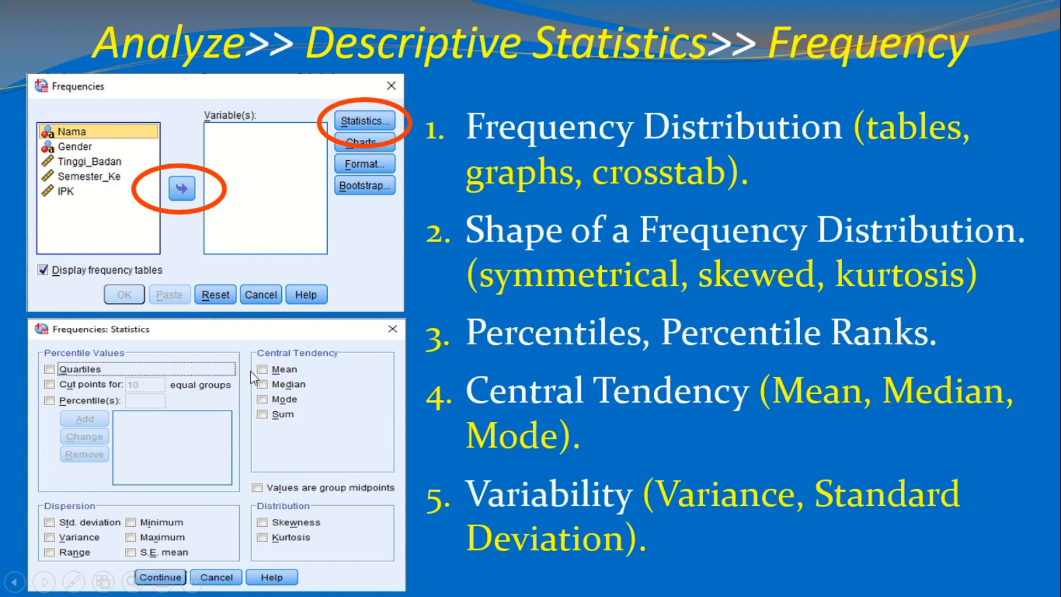
{"action": "key", "text": "alt+Tab"}
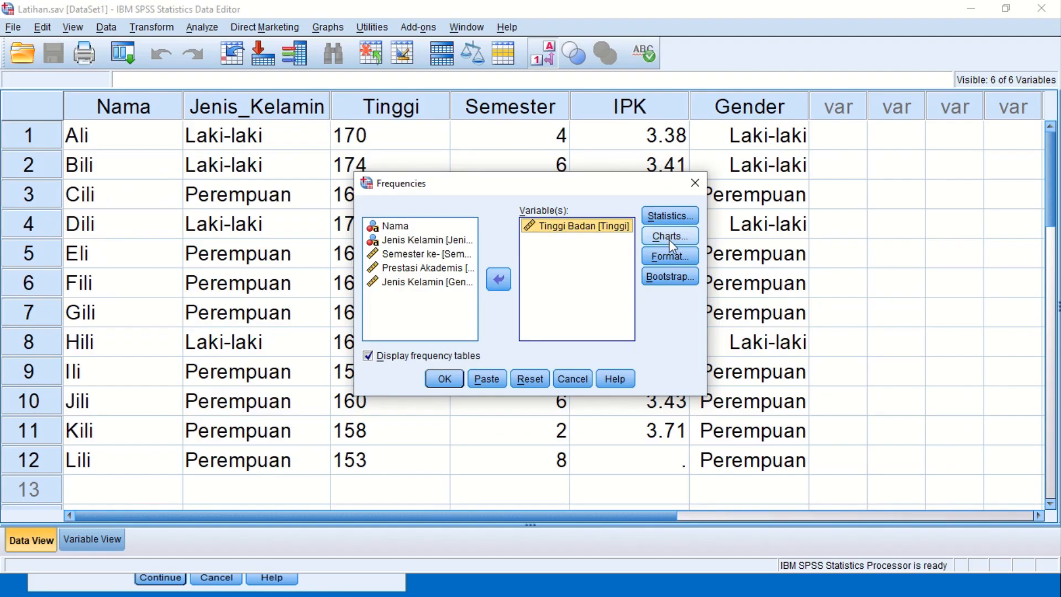
{"action": "left_click", "coordinate": [680, 217]}
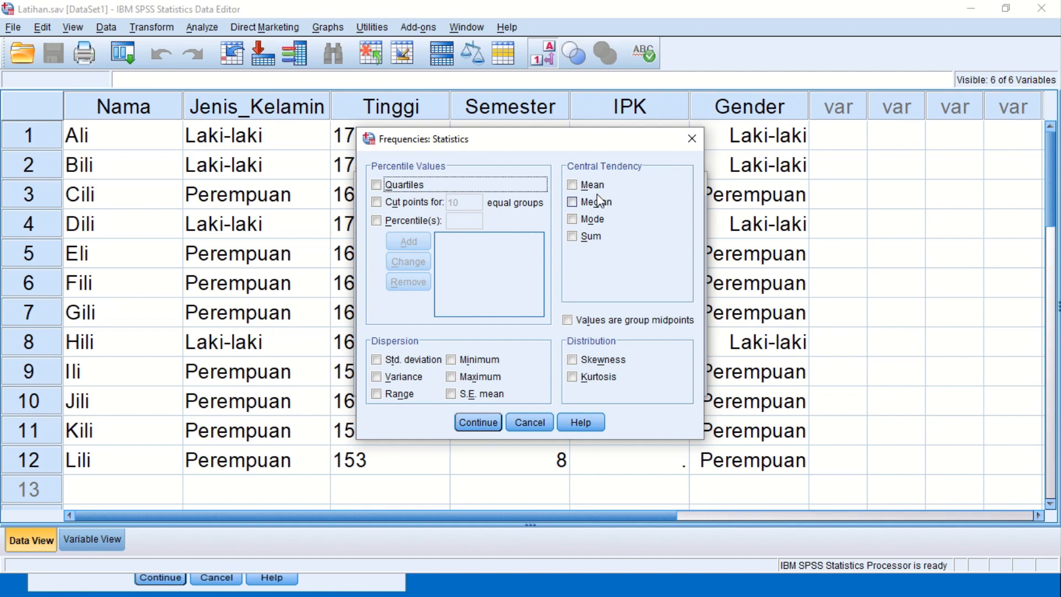
{"action": "left_click", "coordinate": [573, 184]}
{"action": "left_click", "coordinate": [573, 202]}
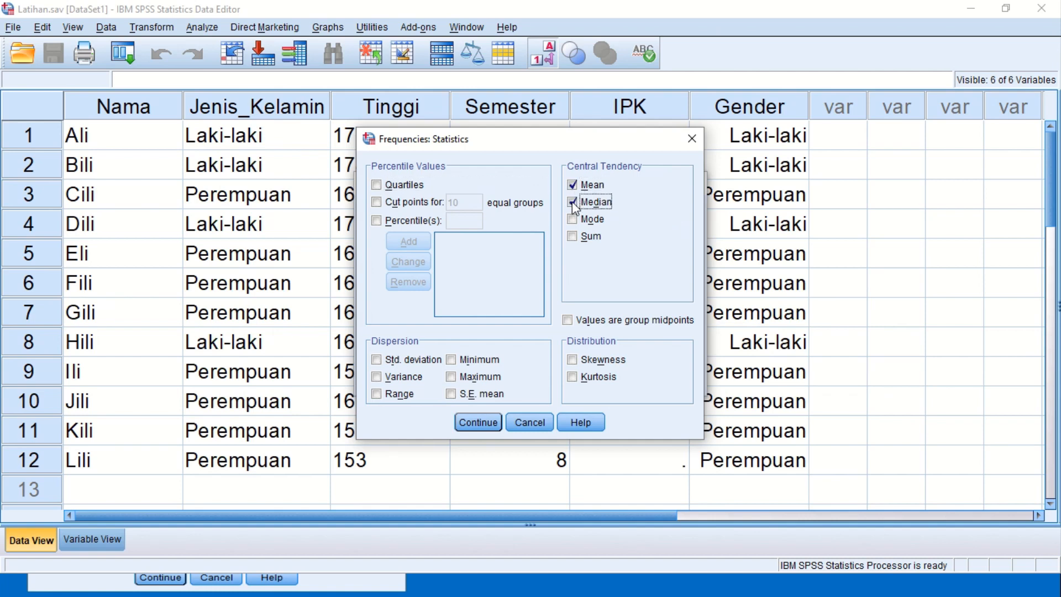
{"action": "left_click", "coordinate": [571, 219]}
{"action": "left_click", "coordinate": [572, 239]}
- Enable Quartiles and add the 20 and 80 percentiles to the percentile values
{"action": "left_click", "coordinate": [380, 185]}
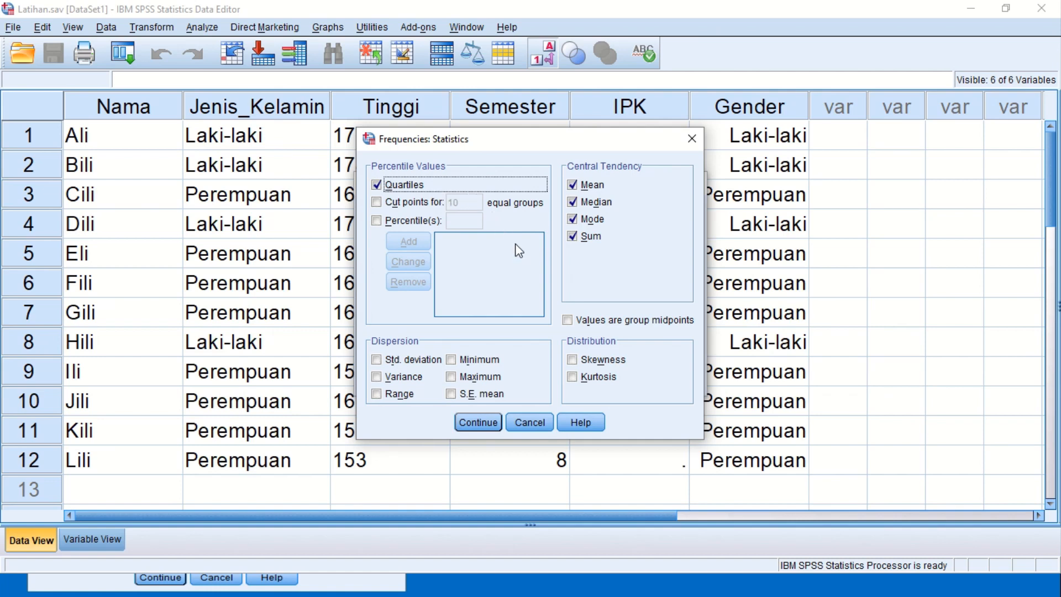
{"action": "left_click", "coordinate": [376, 221]}
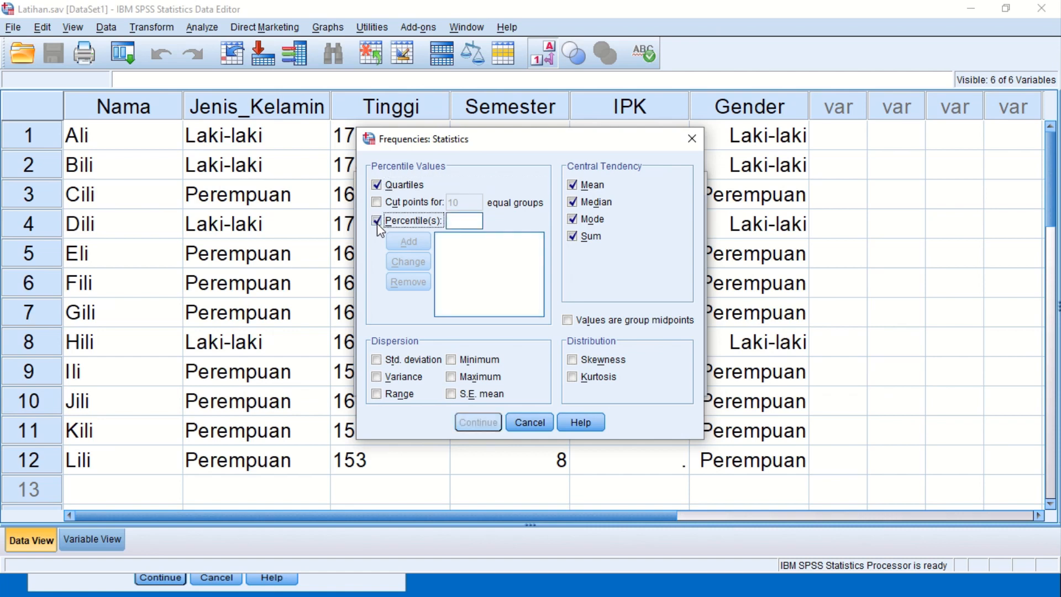
{"action": "left_click", "coordinate": [463, 222]}
{"action": "type", "text": "20"}
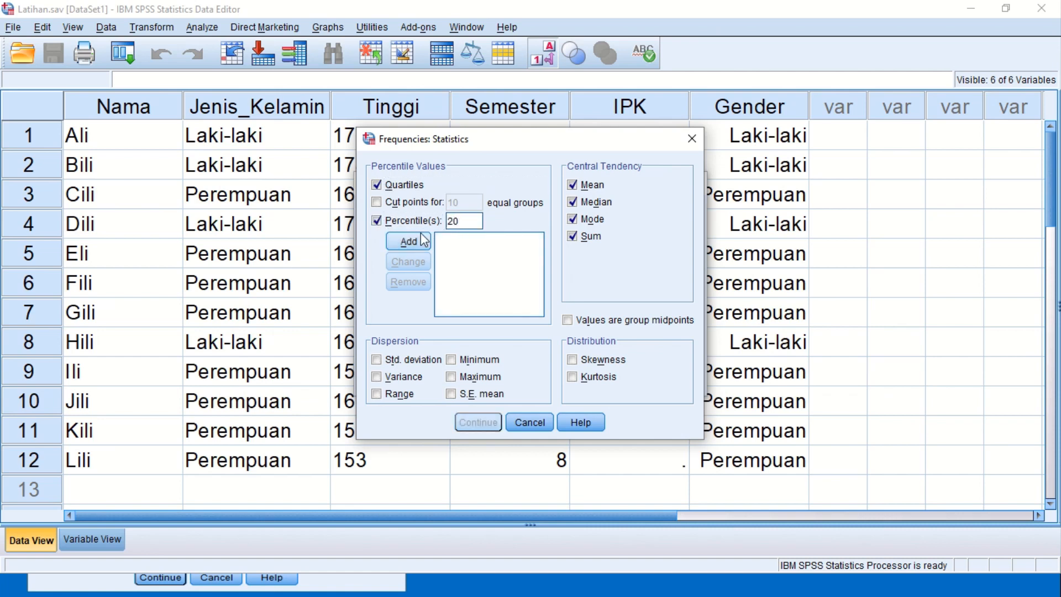
{"action": "left_click", "coordinate": [420, 238]}
{"action": "left_click", "coordinate": [461, 221]}
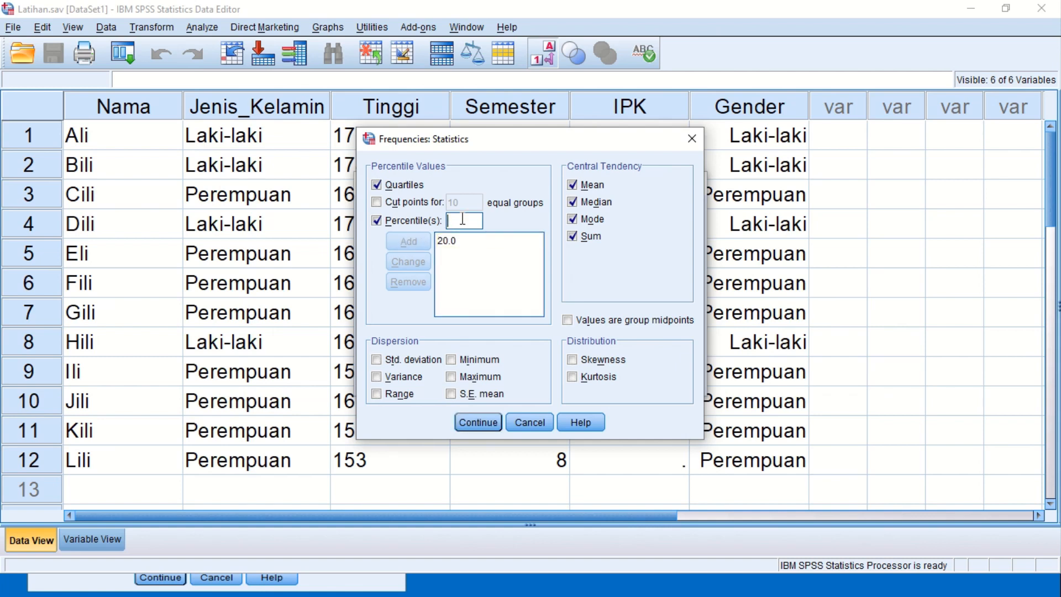
{"action": "type", "text": "80"}
{"action": "left_click", "coordinate": [419, 241]}
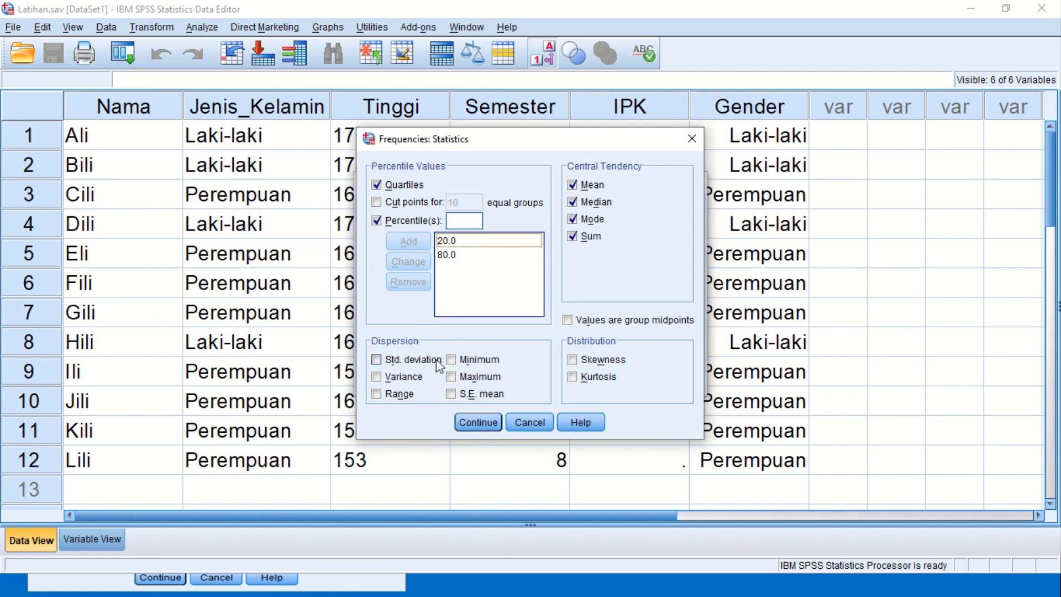
- Enable all Dispersion statistics: Std. deviation, Variance, Range, Minimum, Maximum and S.E. mean
{"action": "left_click", "coordinate": [378, 363]}
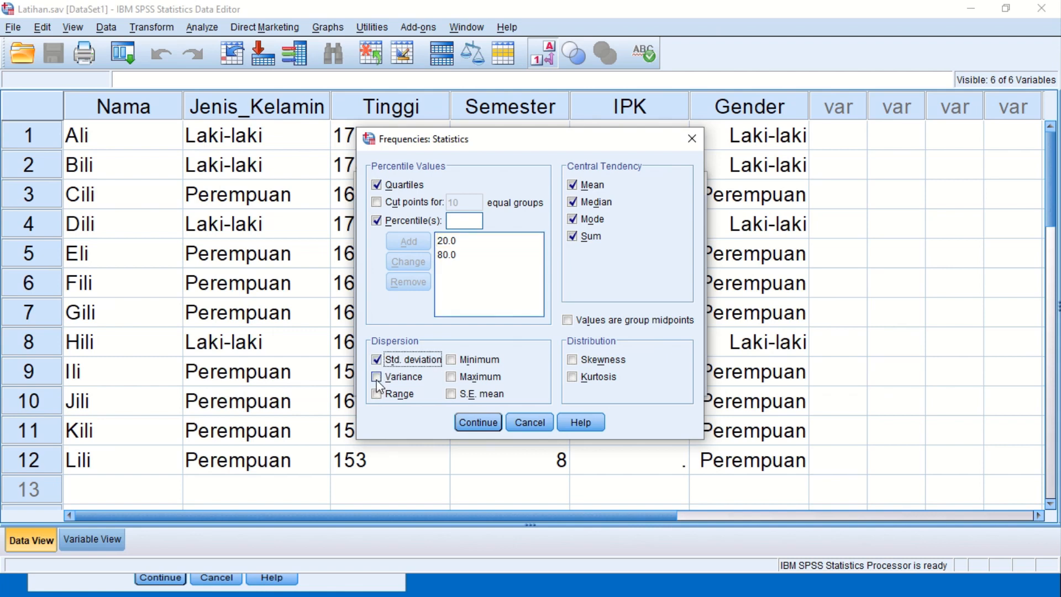
{"action": "left_click", "coordinate": [376, 379]}
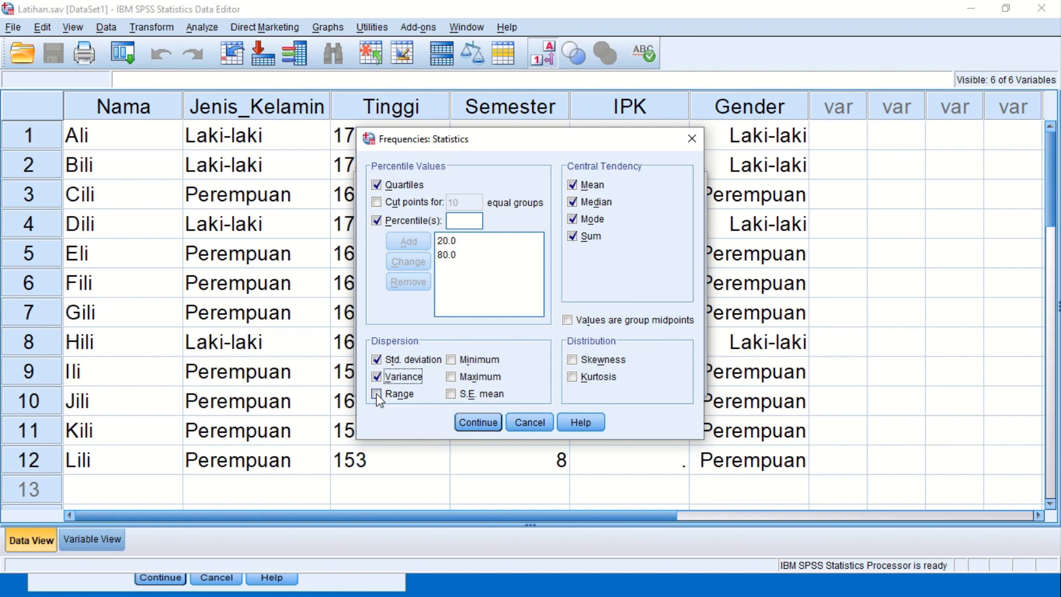
{"action": "left_click", "coordinate": [377, 394]}
{"action": "left_click", "coordinate": [452, 359]}
{"action": "left_click", "coordinate": [451, 376]}
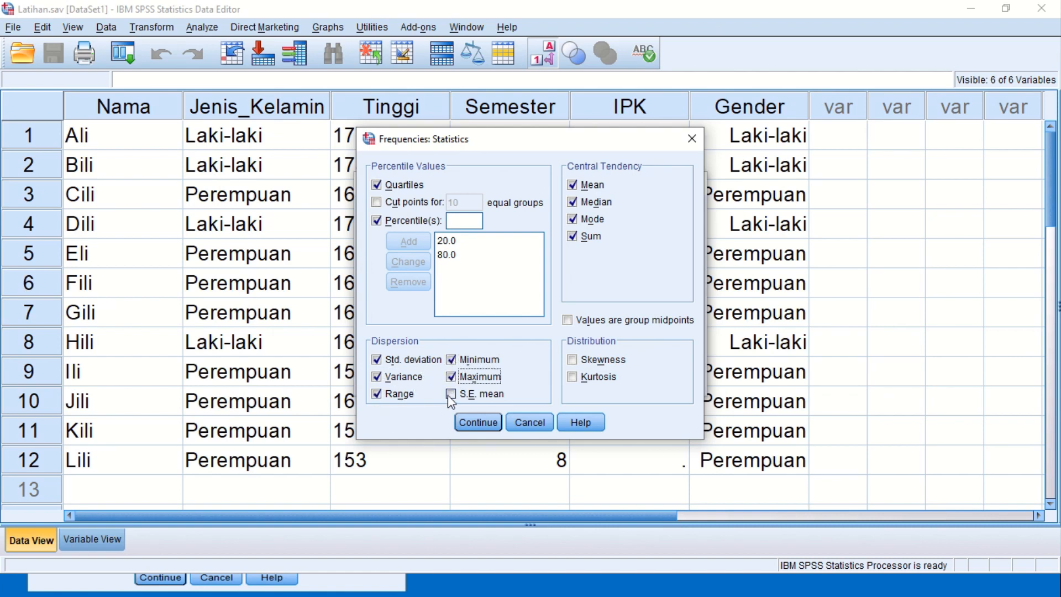
{"action": "left_click", "coordinate": [451, 394]}
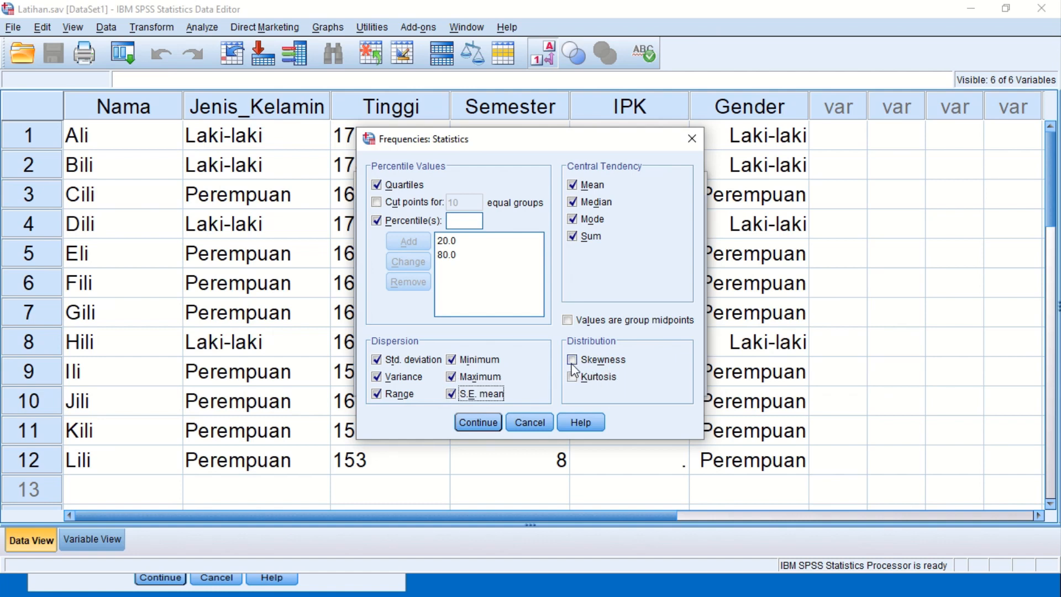
- Enable Skewness and Kurtosis under Distribution and accept the statistics settings
{"action": "left_click", "coordinate": [572, 360]}
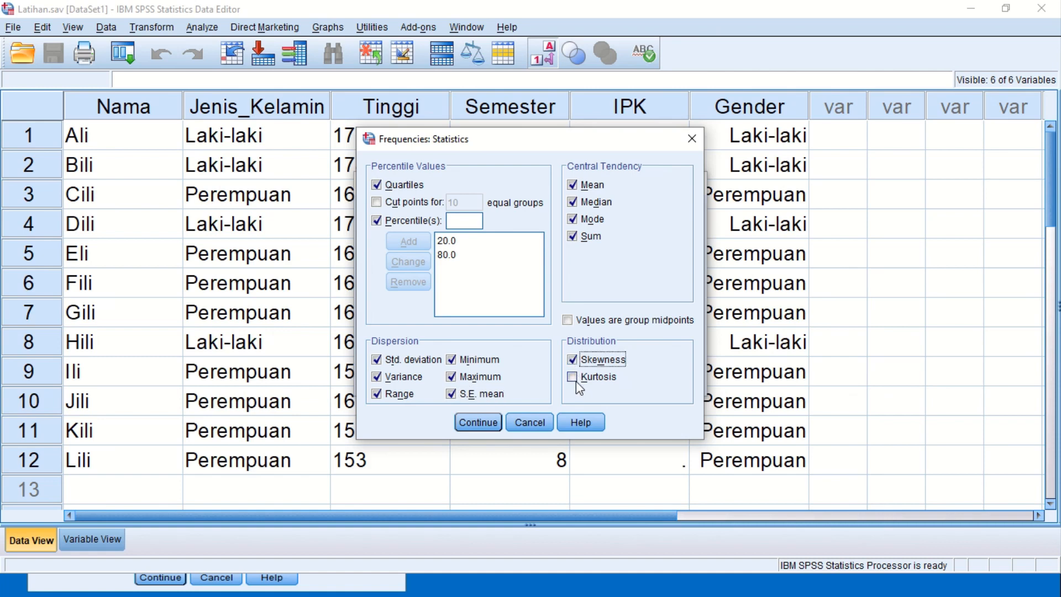
{"action": "left_click", "coordinate": [574, 379]}
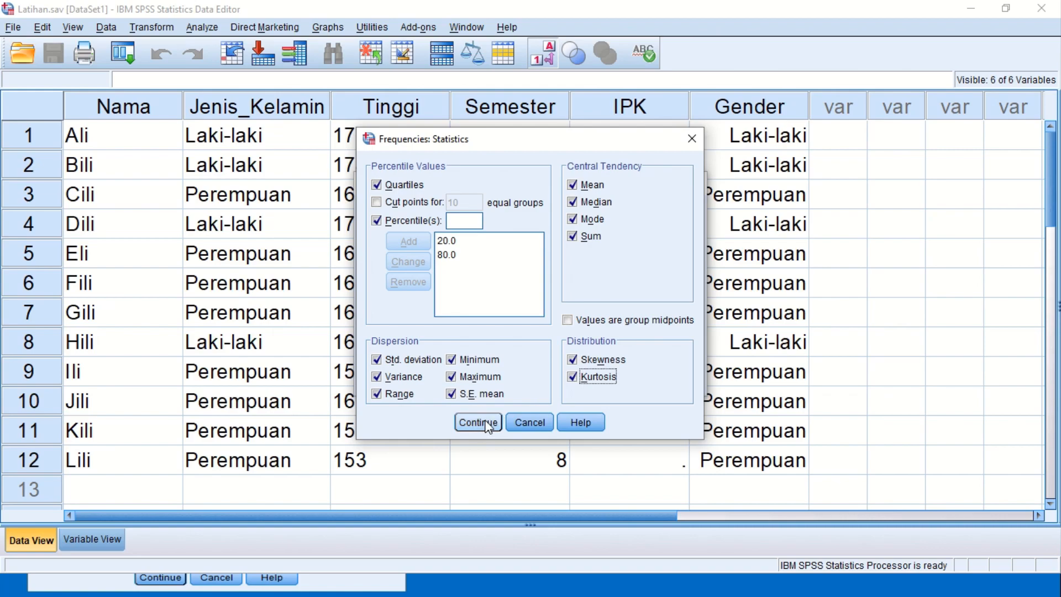
{"action": "key", "text": "alt+Tab"}
{"action": "left_click", "coordinate": [470, 422]}
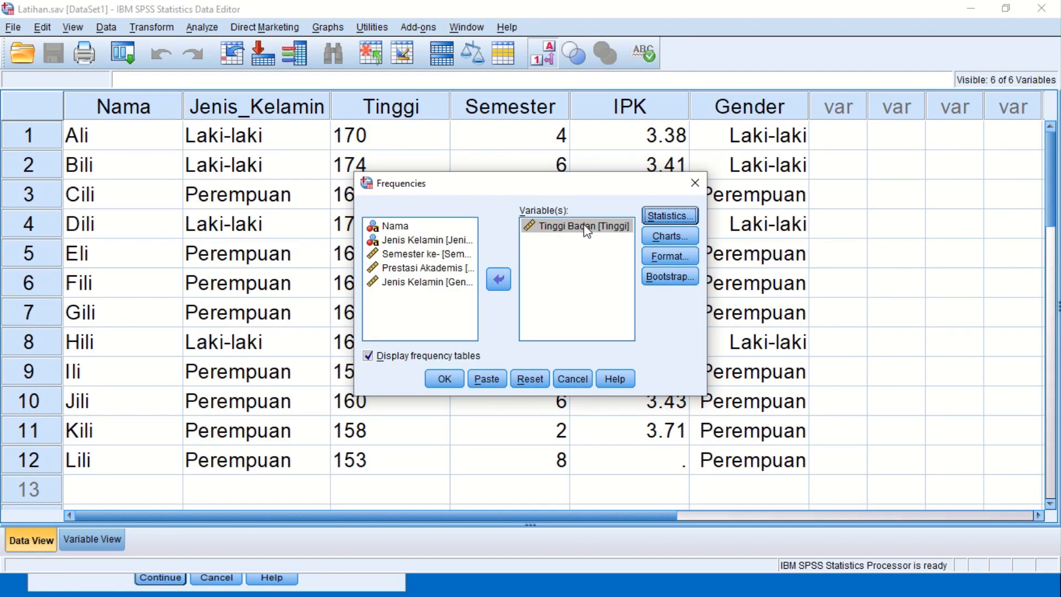
- Choose Histograms without a normal curve as the chart type and run the Frequencies analysis
{"action": "left_click", "coordinate": [667, 236]}
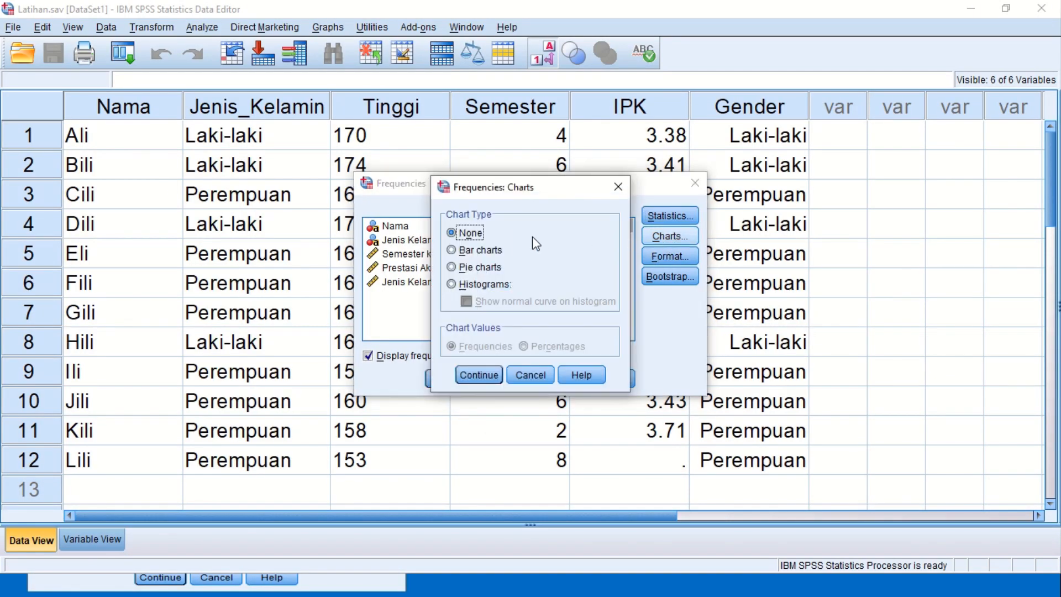
{"action": "left_click", "coordinate": [451, 255]}
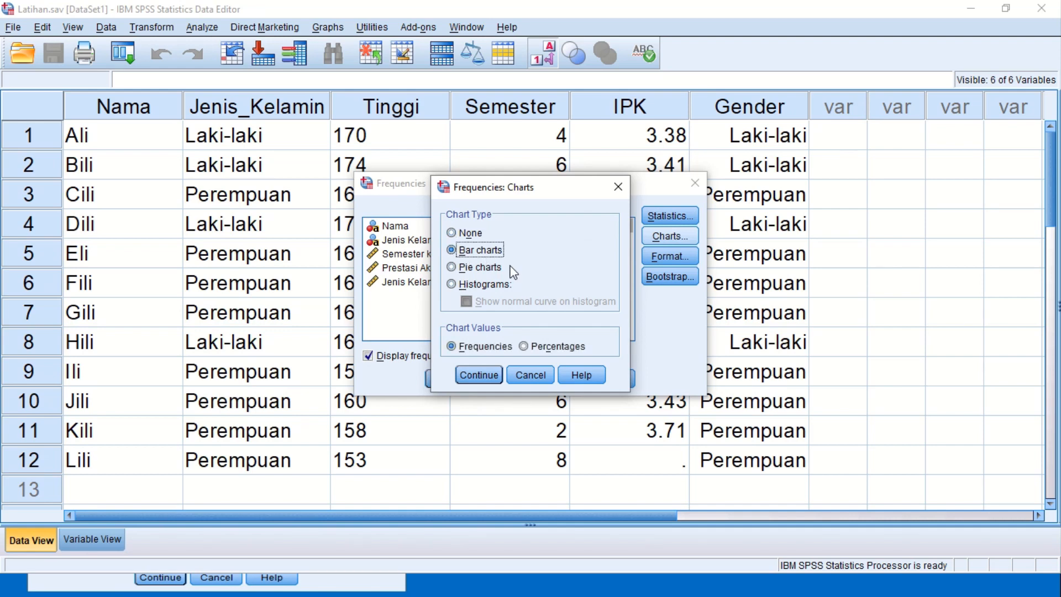
{"action": "left_click", "coordinate": [451, 284]}
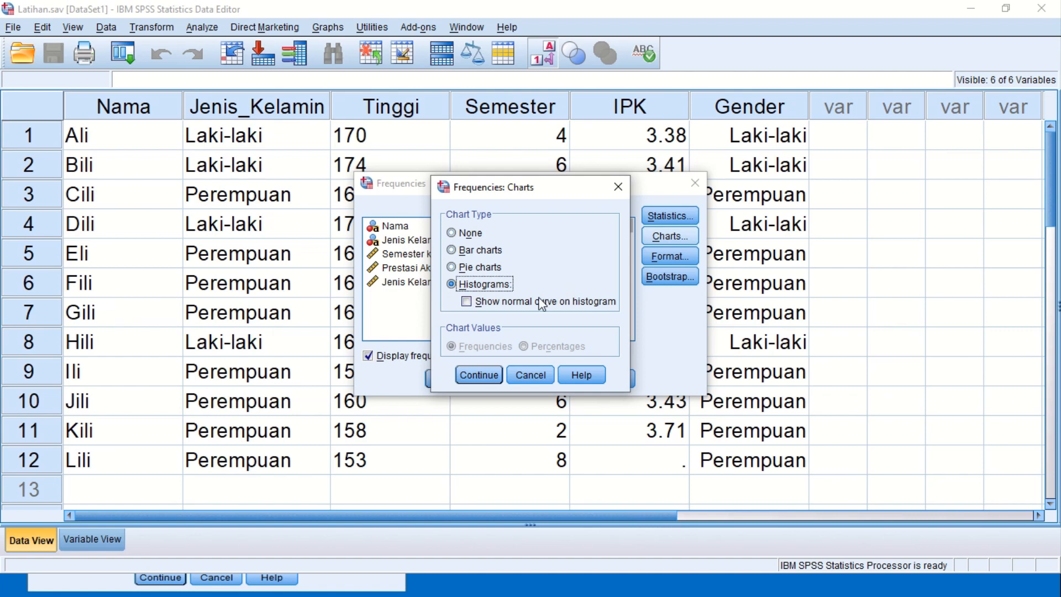
{"action": "left_click", "coordinate": [476, 376]}
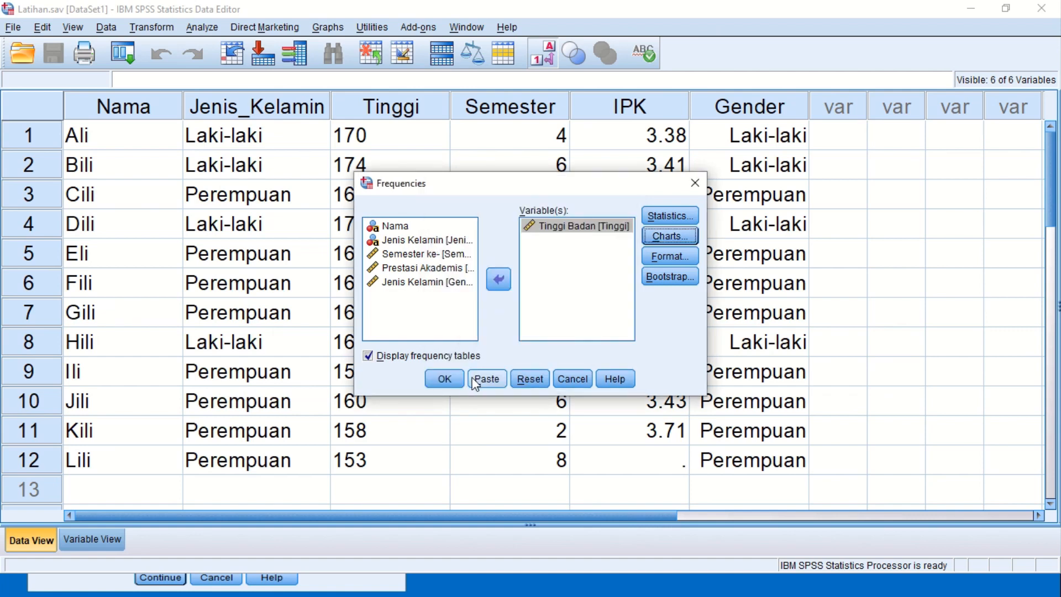
{"action": "left_click", "coordinate": [445, 379]}
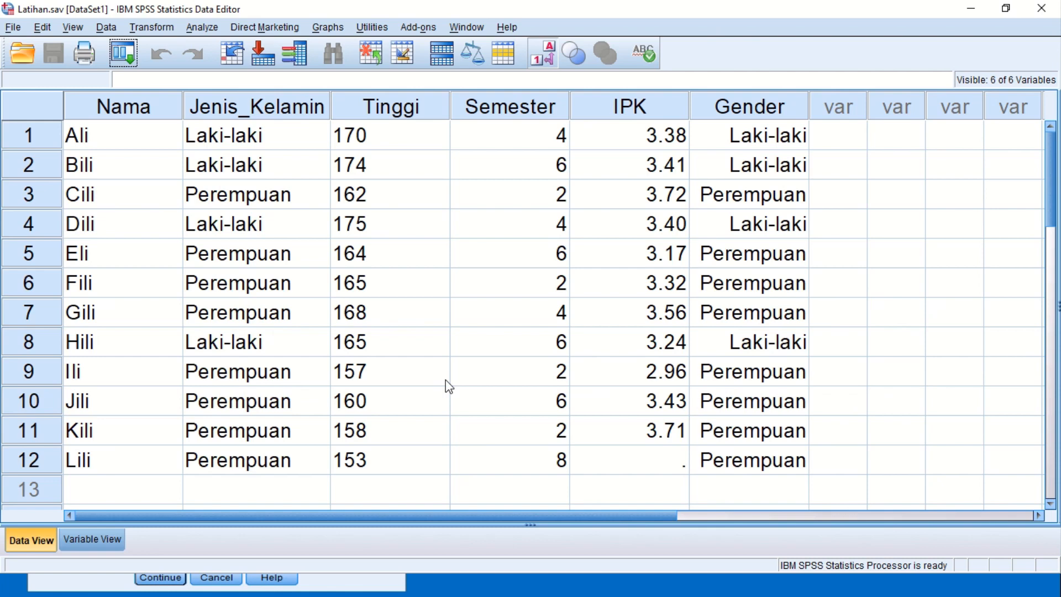
- Switch to the SPSS Statistics Viewer and examine the Tinggi Badan statistics, frequency table and histogram
{"action": "key", "text": "alt+Tab"}
{"action": "key", "text": "alt+Tab"}
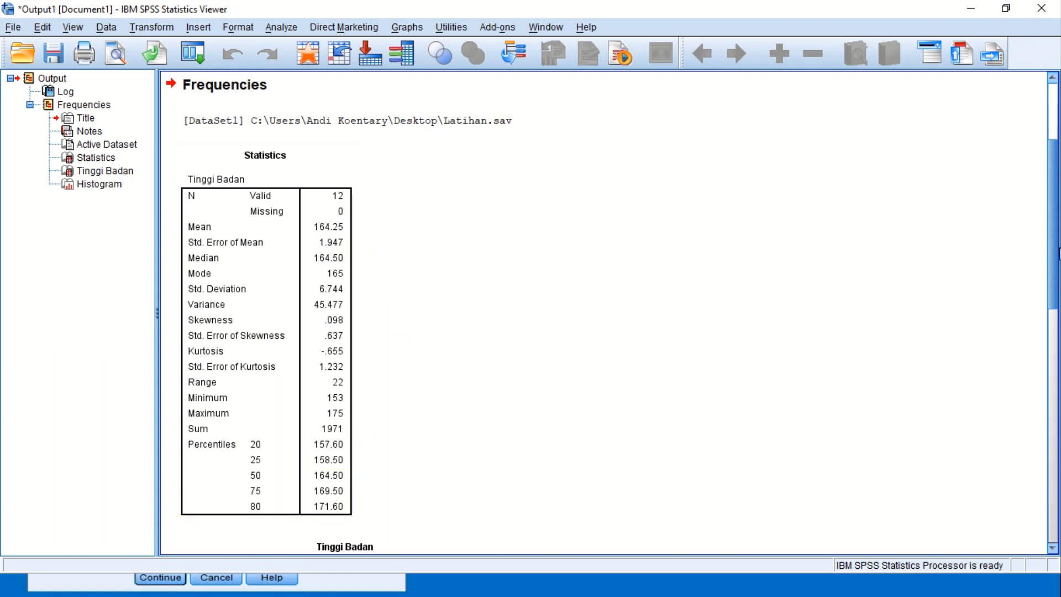
{"action": "left_click_drag", "start_coordinate": [1055, 255], "coordinate": [1051, 360]}
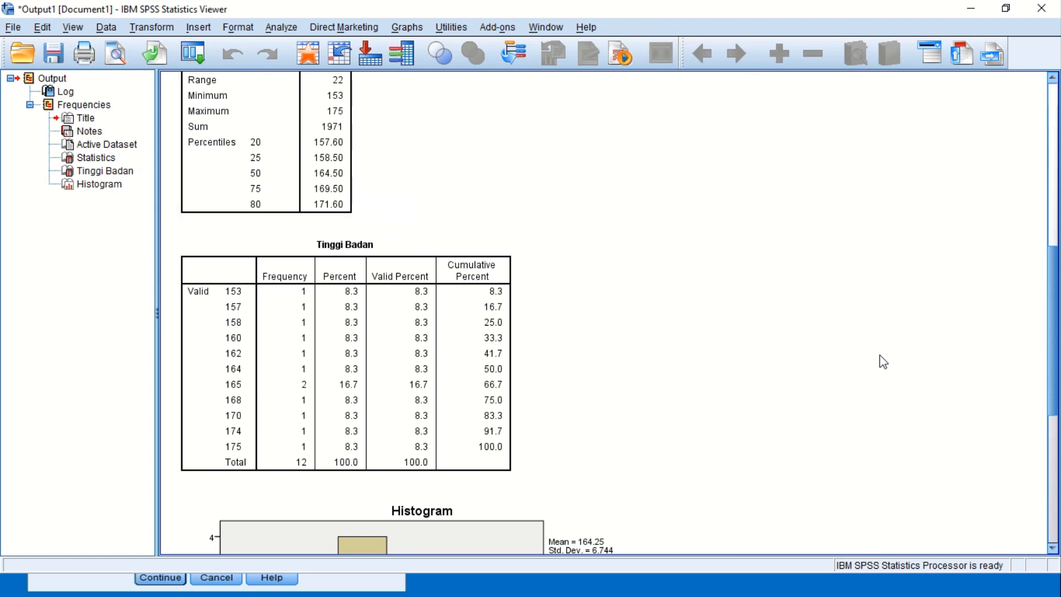
{"action": "left_click_drag", "start_coordinate": [1054, 325], "coordinate": [1052, 441]}
{"action": "left_click", "coordinate": [413, 358]}
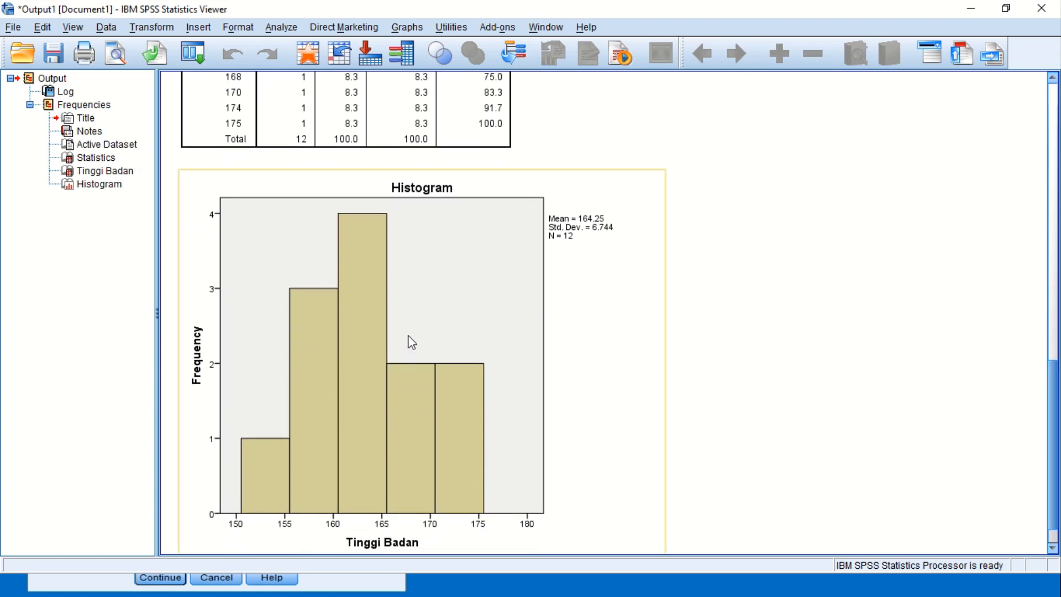
- Examine the Tinggi Badan histogram and the statistics table in the output
{"action": "left_click", "coordinate": [712, 350]}
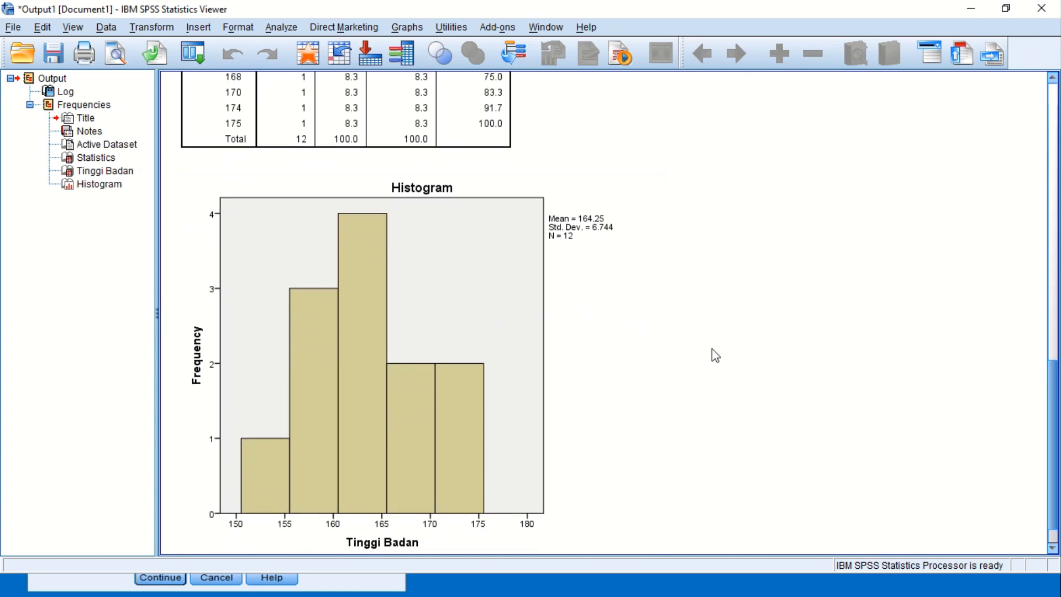
{"action": "left_click", "coordinate": [507, 364]}
{"action": "left_click_drag", "start_coordinate": [1056, 397], "coordinate": [1058, 217]}
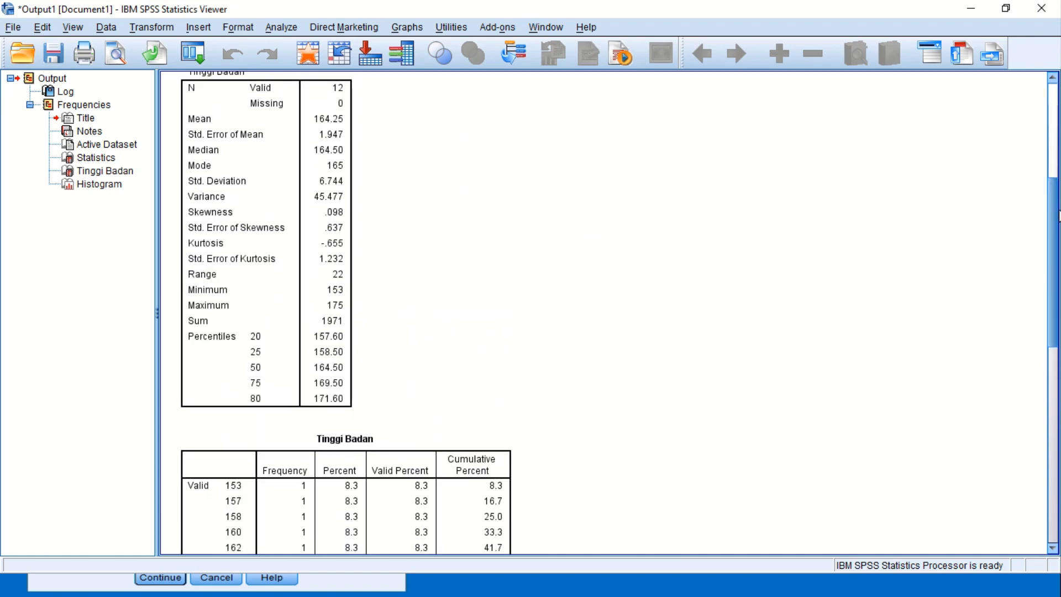
- Switch to the PowerPoint slide show and advance to the z-Scores slide
{"action": "key", "text": "alt+Tab"}
{"action": "key", "text": "alt+Tab"}
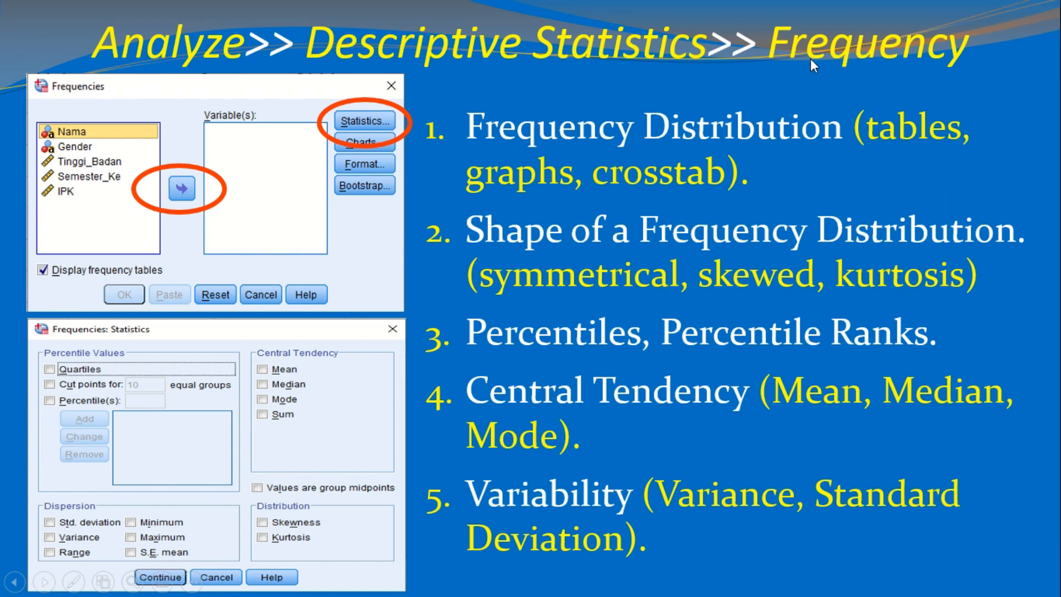
{"action": "key", "text": "Right"}
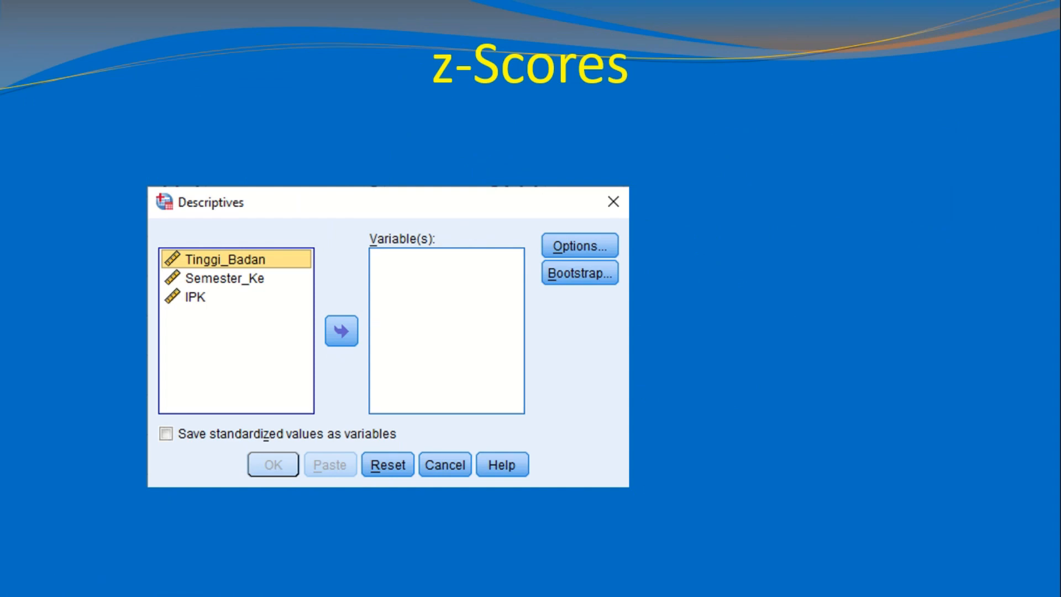
- Switch to the SPSS Data Editor and inspect the Tinggi and IPK columns
{"action": "key", "text": "alt+Tab"}
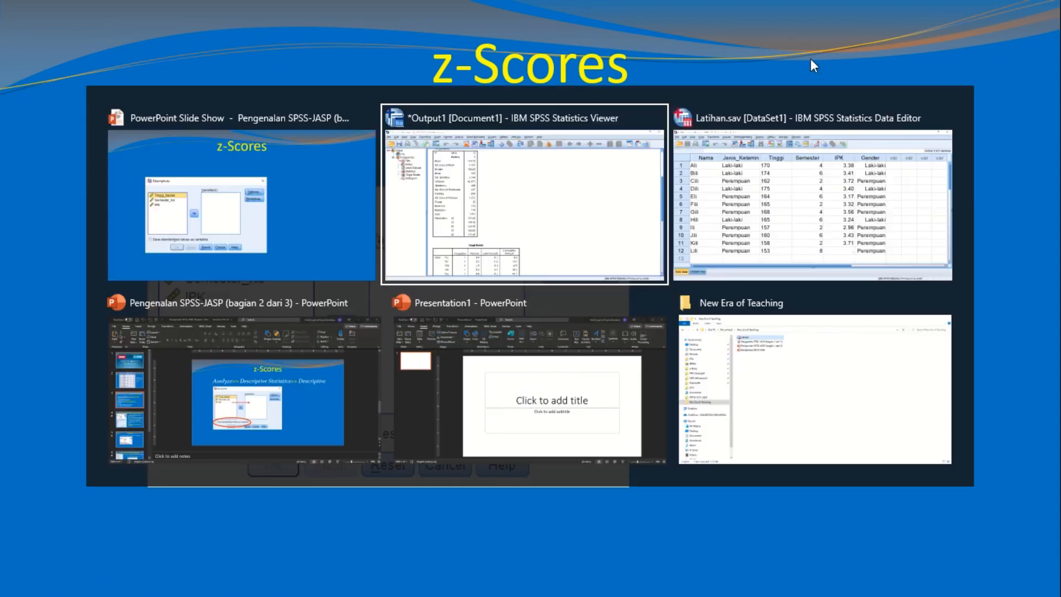
{"action": "key", "text": "alt+Tab"}
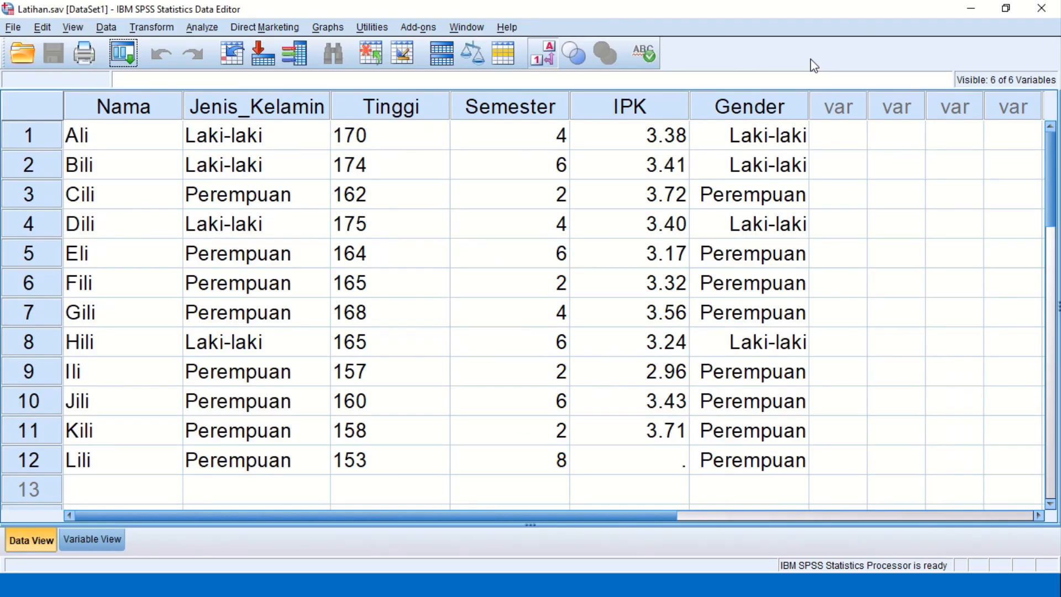
{"action": "left_click", "coordinate": [381, 110]}
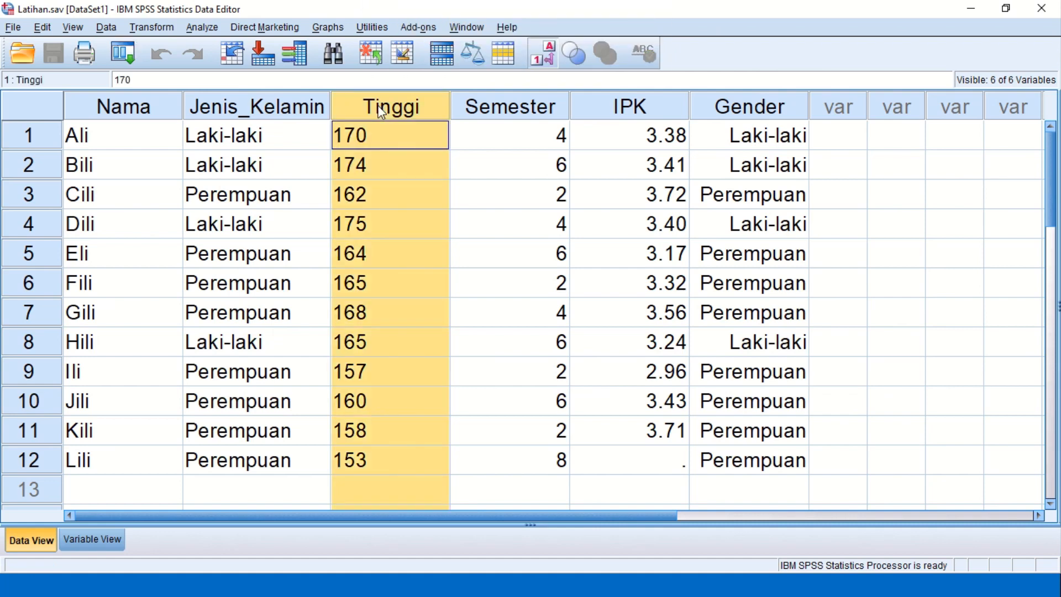
{"action": "left_click", "coordinate": [590, 111]}
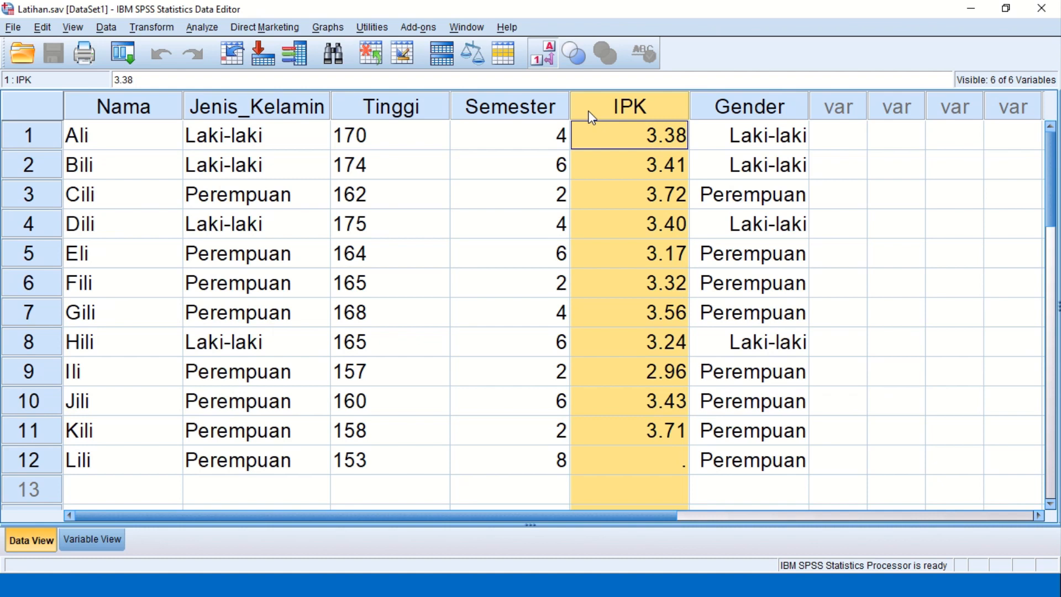
- Reveal the analysis path on the PowerPoint z-Scores slide and check the Tinggi Badan statistics table in the SPSS Viewer
{"action": "key", "text": "alt+Tab"}
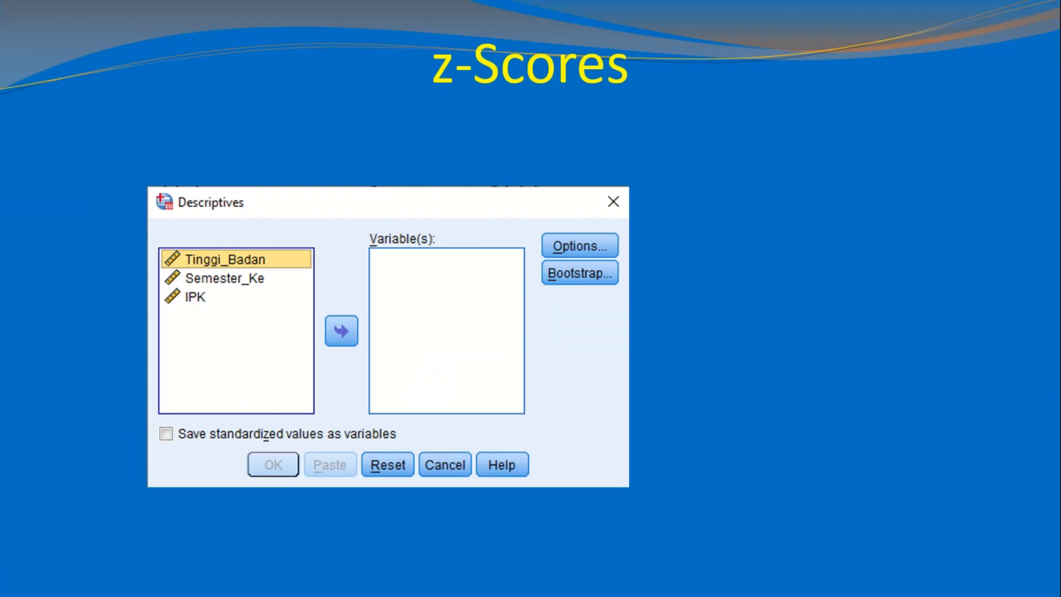
{"action": "key", "text": "Right"}
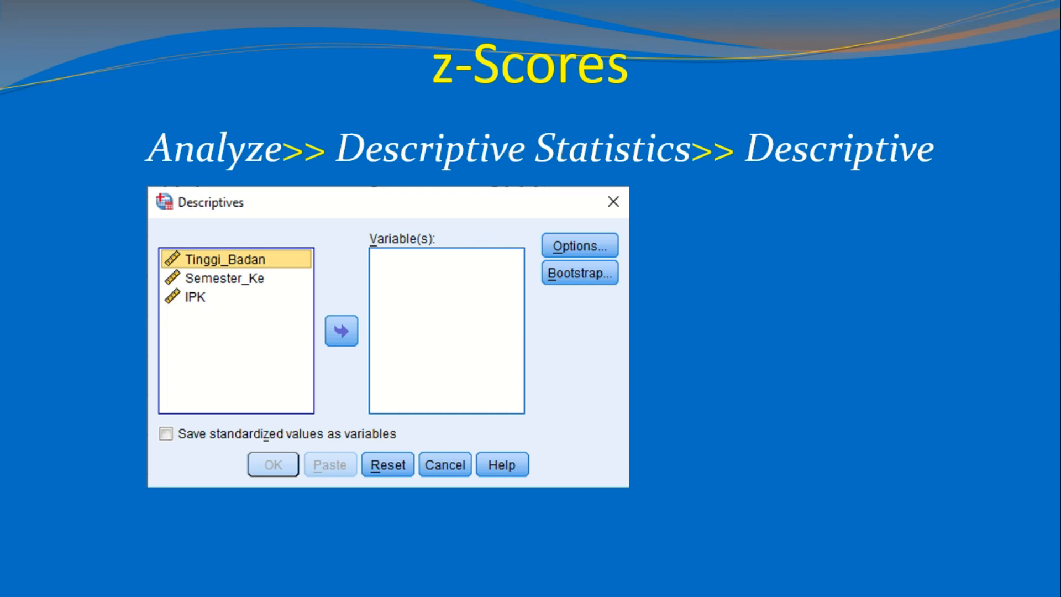
{"action": "key", "text": "alt+Tab"}
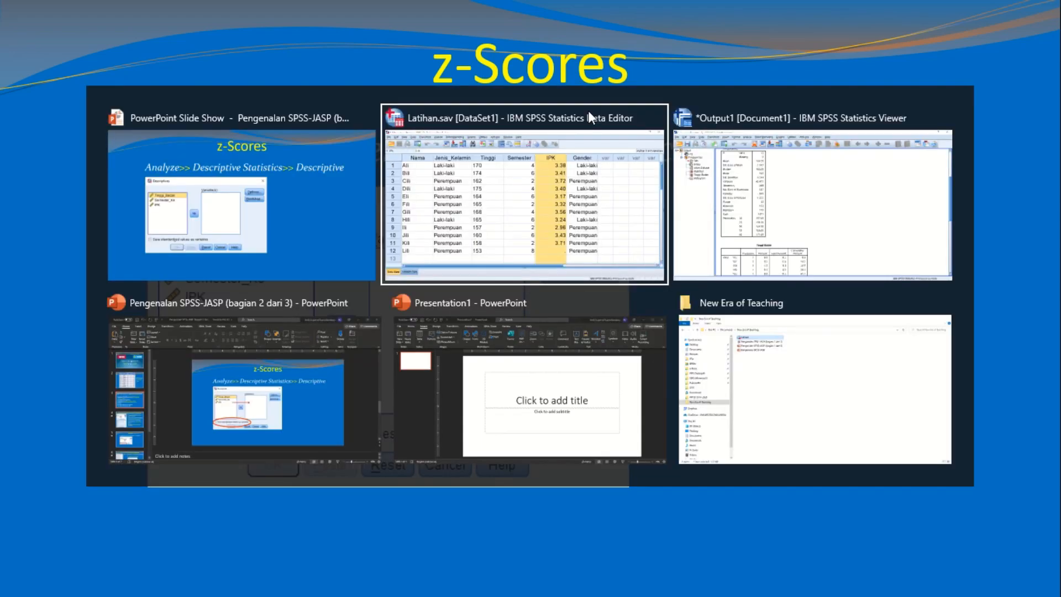
{"action": "key", "text": "alt+Tab"}
{"action": "left_click", "coordinate": [336, 162]}
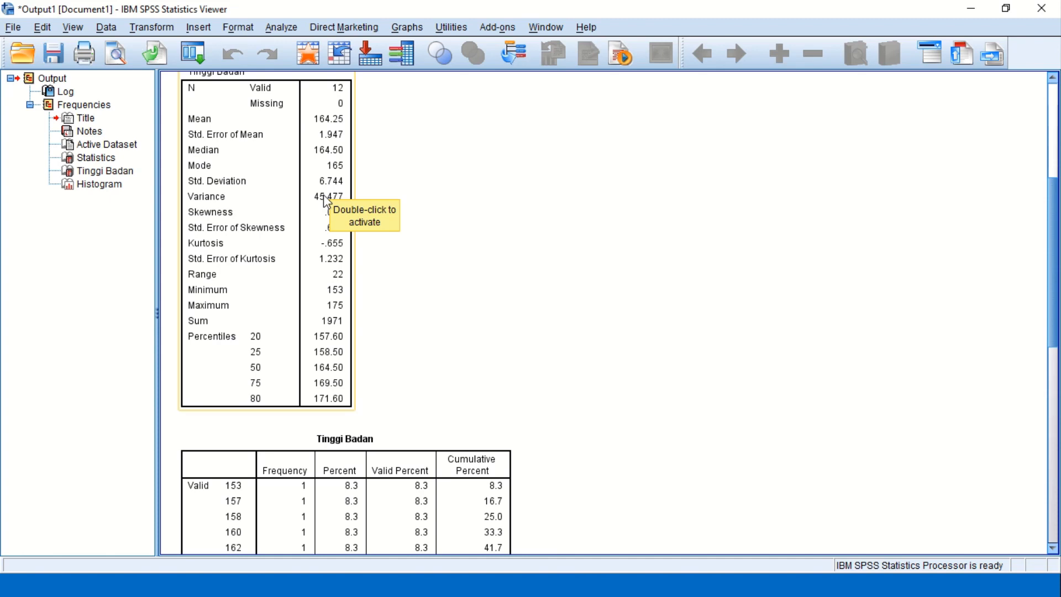
- Return to the SPSS Data Editor and look at the first case's Tinggi value
{"action": "key", "text": "alt+Tab"}
{"action": "key", "text": "Tab"}
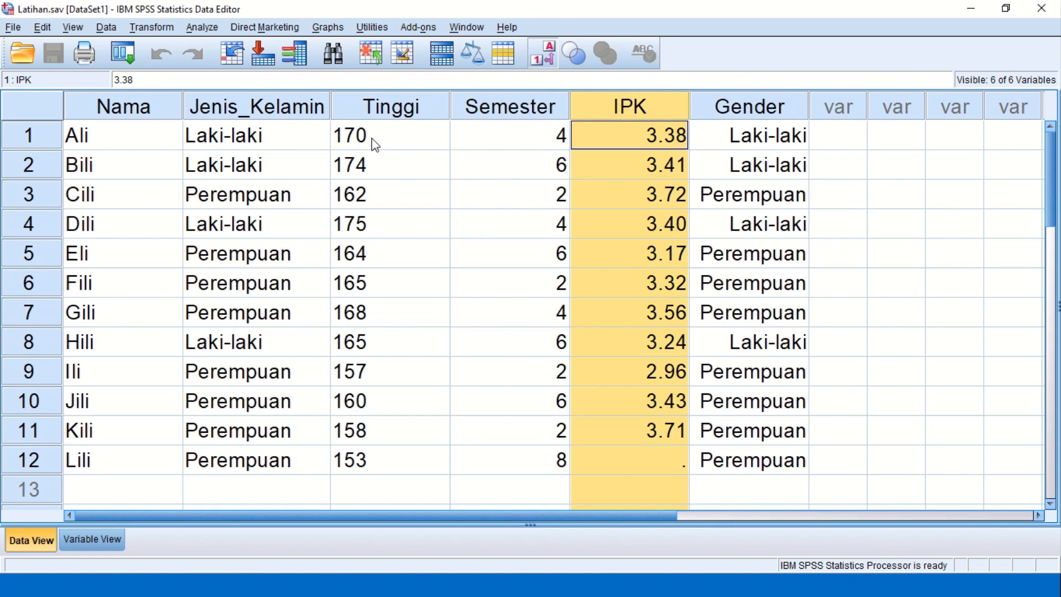
{"action": "left_click", "coordinate": [375, 144]}
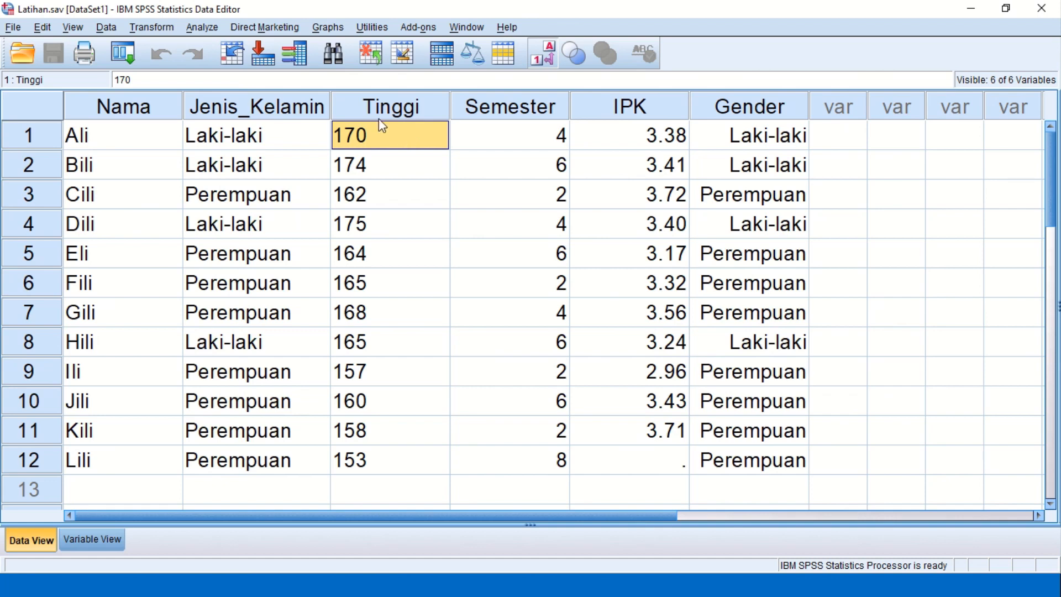
- Review the Descriptives instructions on the PowerPoint z-Scores slide and return to the SPSS Data Editor
{"action": "left_click", "coordinate": [197, 34]}
{"action": "mouse_move", "coordinate": [221, 69]}
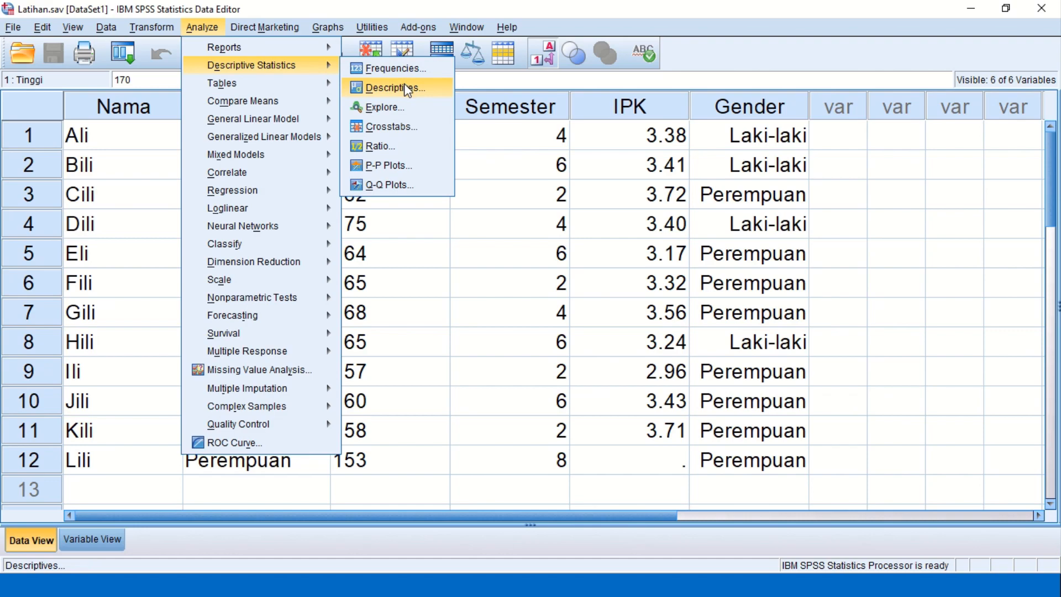
{"action": "key", "text": "alt+Tab"}
{"action": "key", "text": "alt+Tab"}
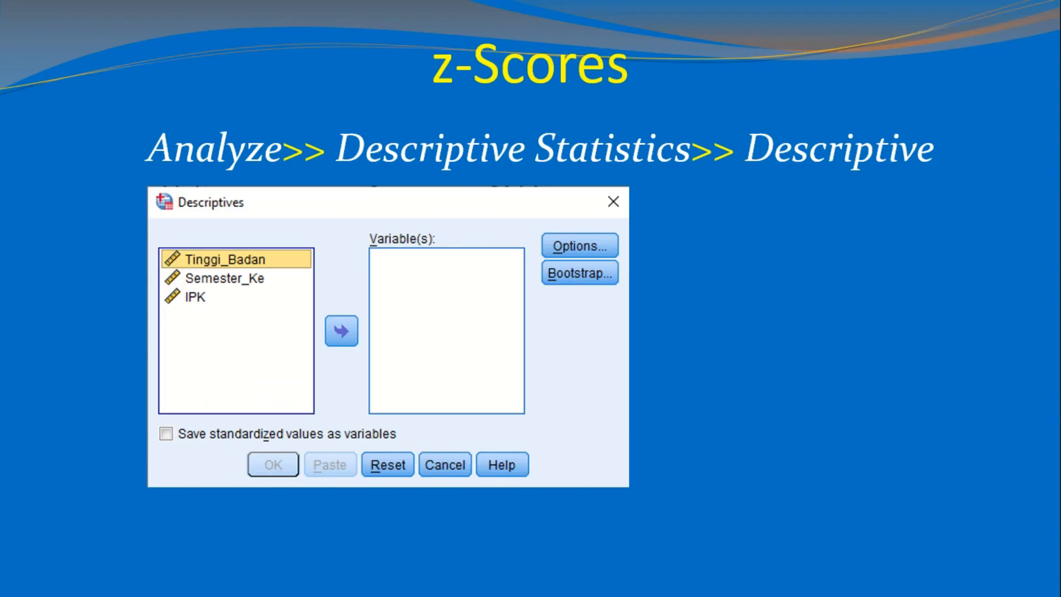
{"action": "key", "text": "alt+Tab"}
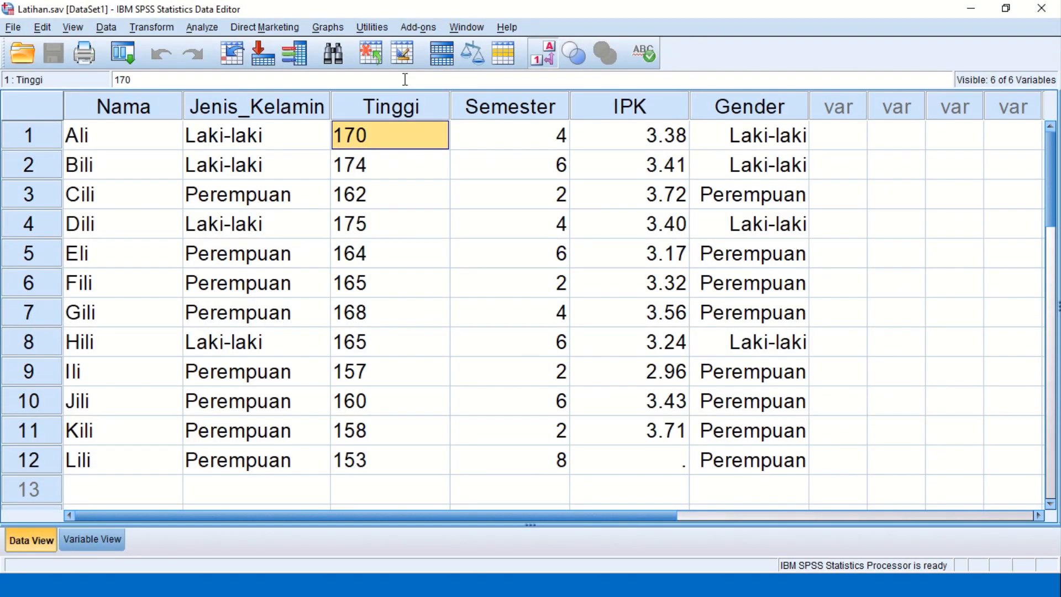
{"action": "key", "text": "alt+Tab"}
{"action": "left_click_drag", "start_coordinate": [278, 298], "coordinate": [381, 298]}
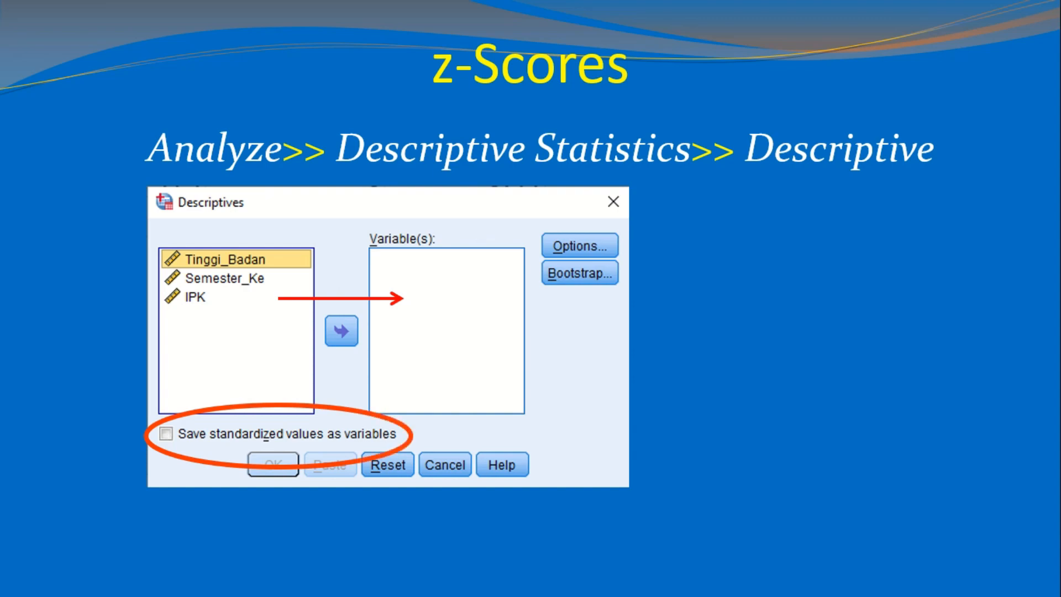
{"action": "key", "text": "alt+Tab"}
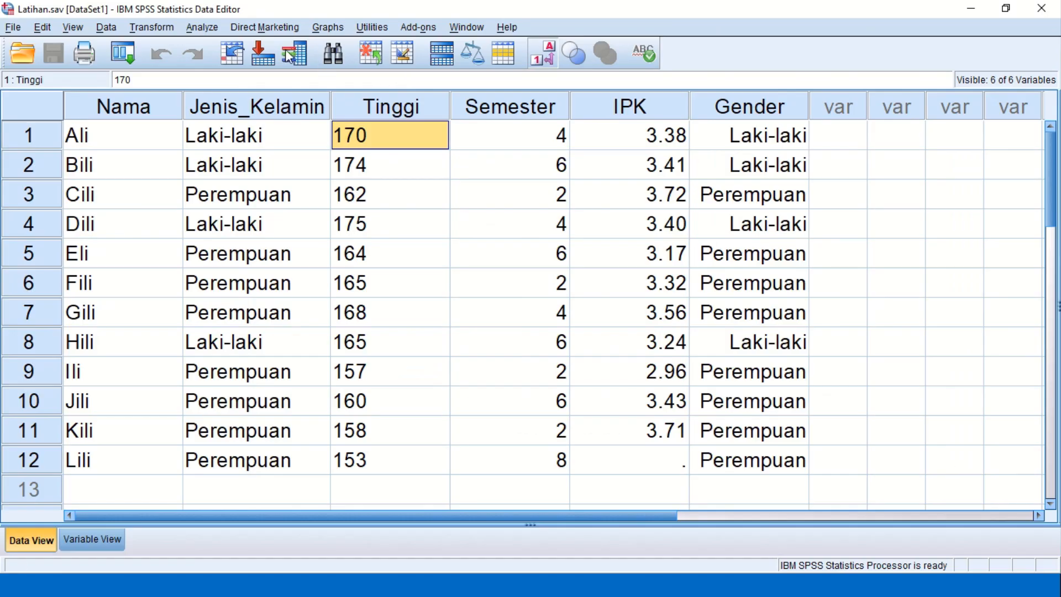
- Run a Descriptives analysis on Tinggi Badan with standardized values saved as variables
{"action": "left_click", "coordinate": [214, 28]}
{"action": "mouse_move", "coordinate": [248, 83]}
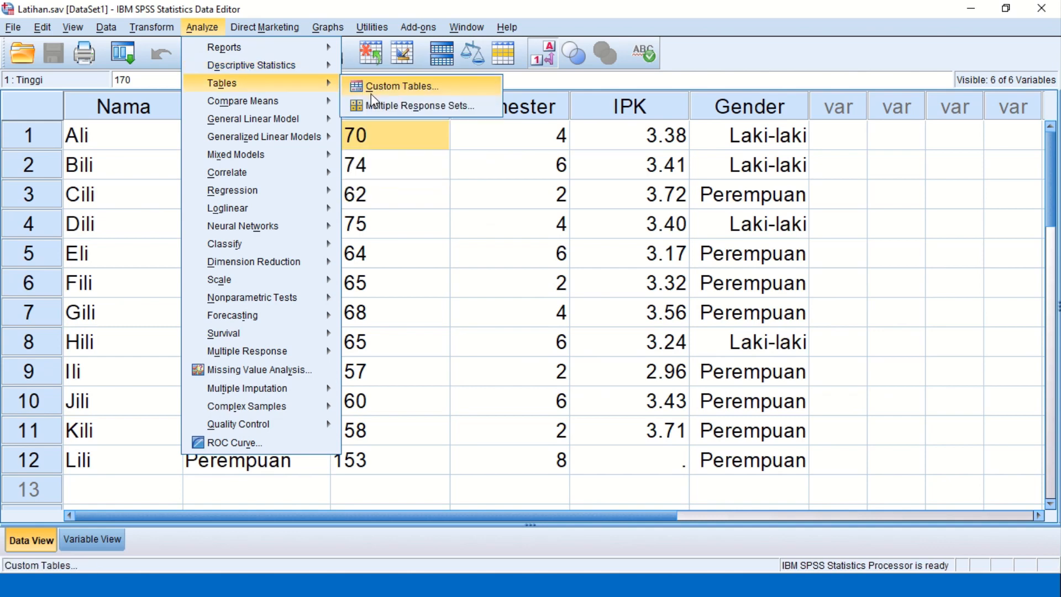
{"action": "mouse_move", "coordinate": [328, 65]}
{"action": "left_click", "coordinate": [371, 87]}
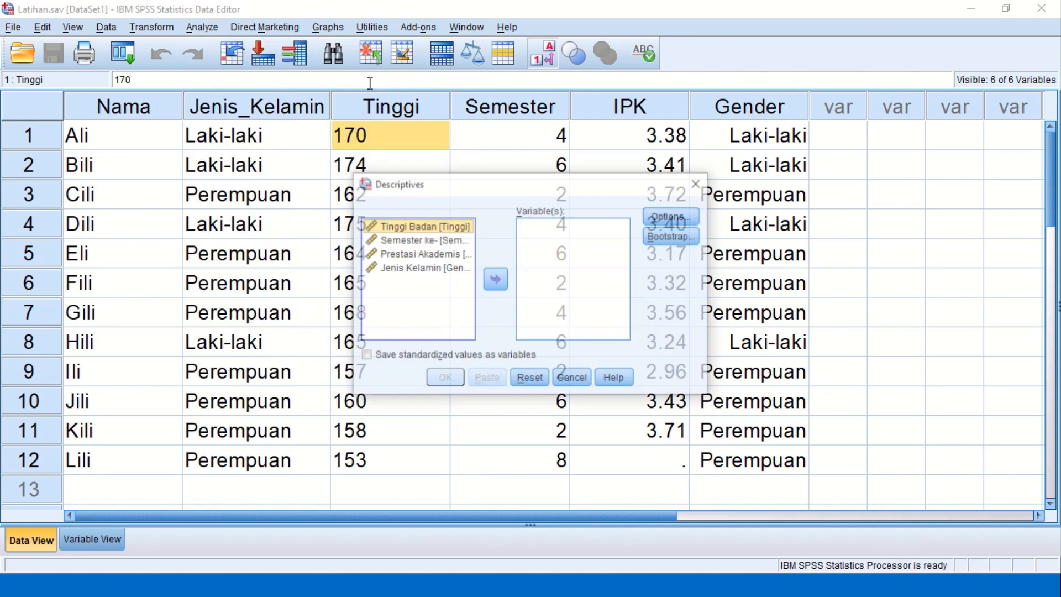
{"action": "left_click", "coordinate": [496, 280]}
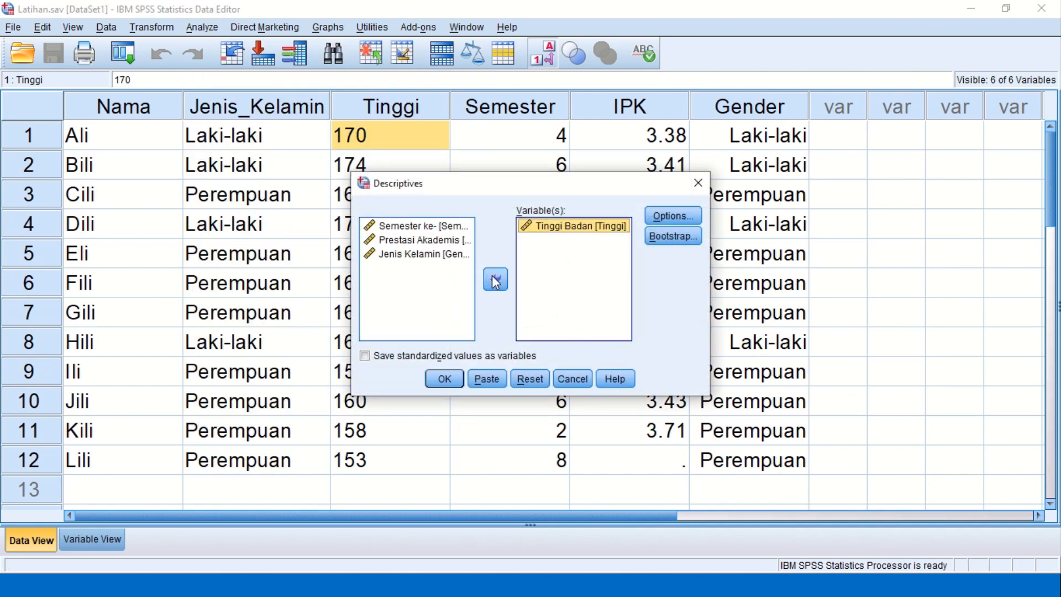
{"action": "left_click", "coordinate": [370, 359]}
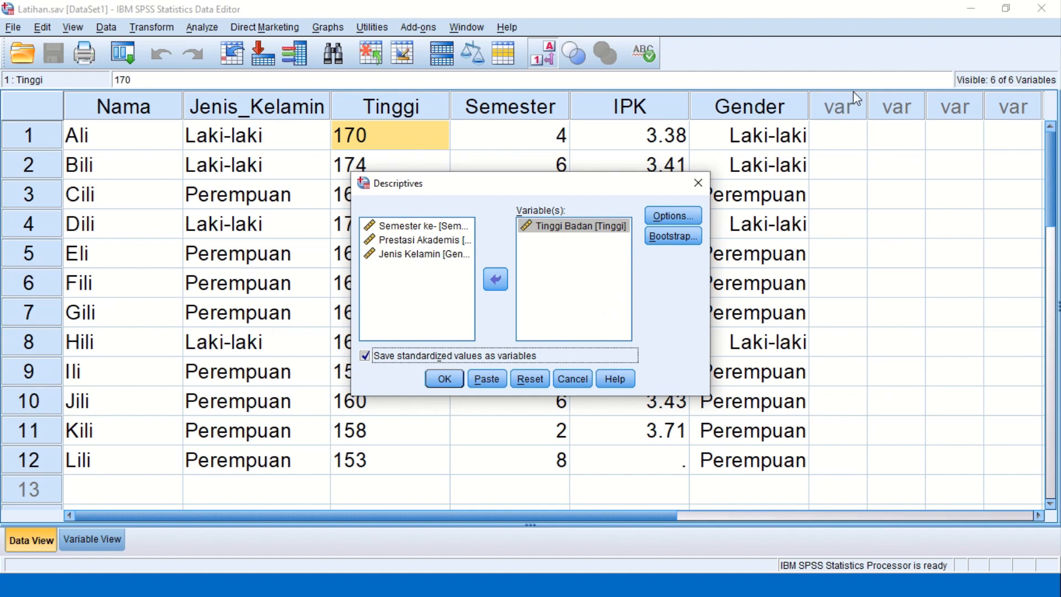
{"action": "left_click", "coordinate": [445, 380]}
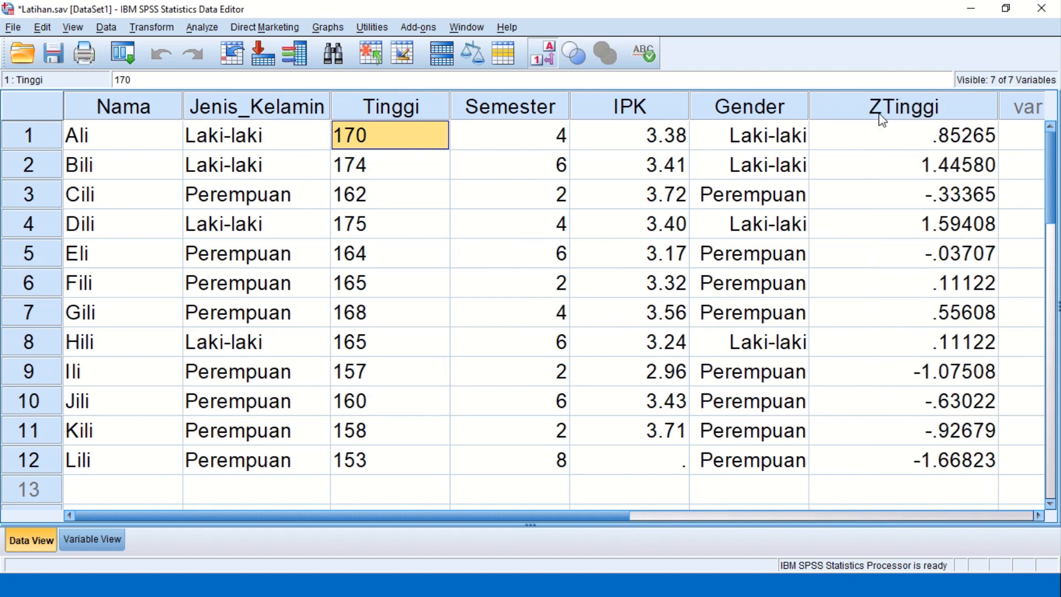
- Compare the Tinggi values with their ZTinggi scores, including those of cases 1 and 3
{"action": "left_click", "coordinate": [880, 138]}
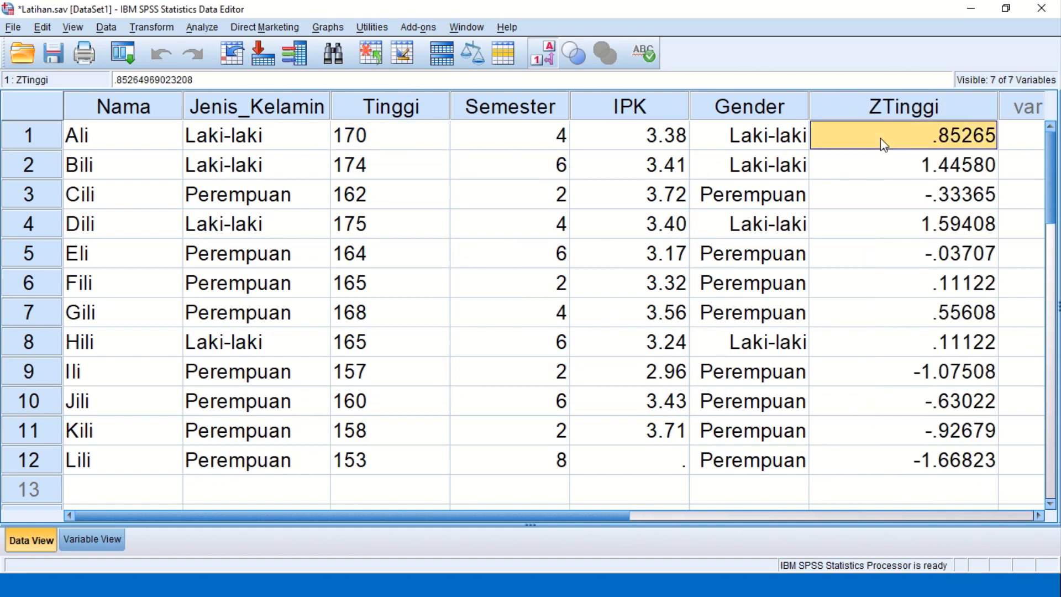
{"action": "left_click", "coordinate": [883, 115]}
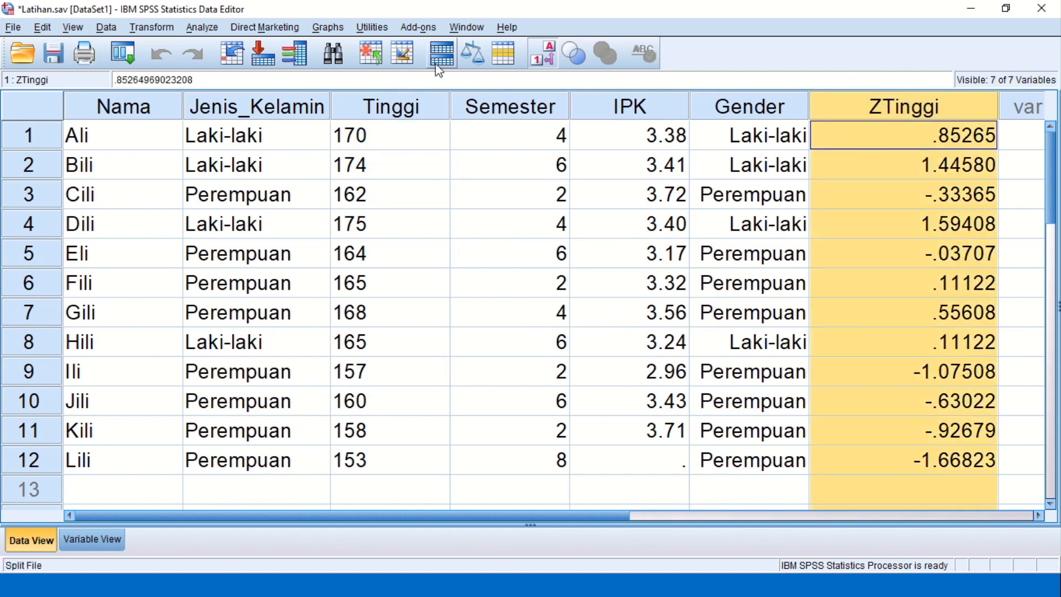
{"action": "left_click", "coordinate": [377, 108]}
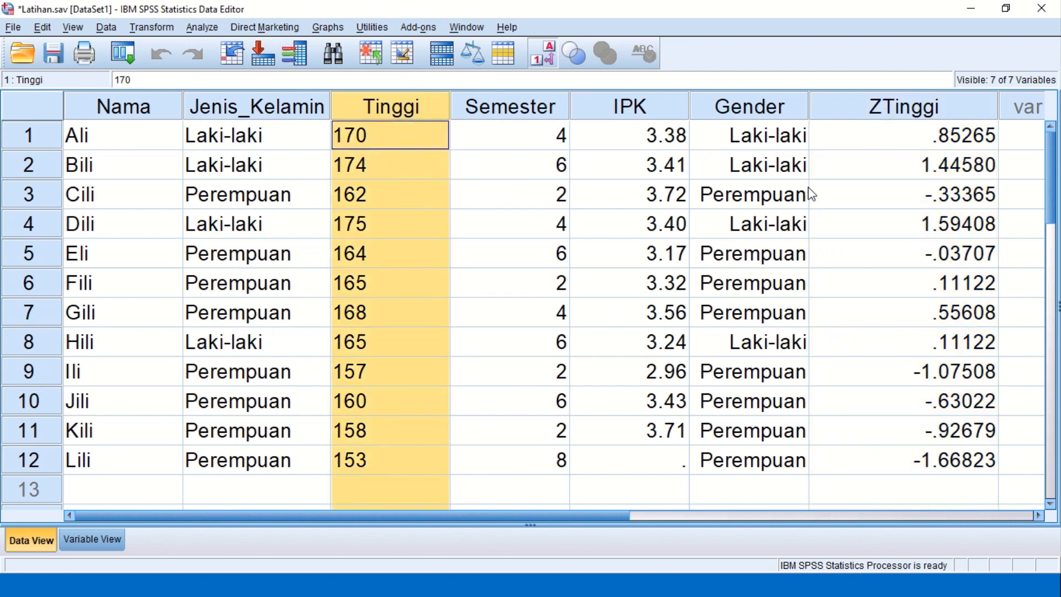
{"action": "left_click", "coordinate": [376, 145]}
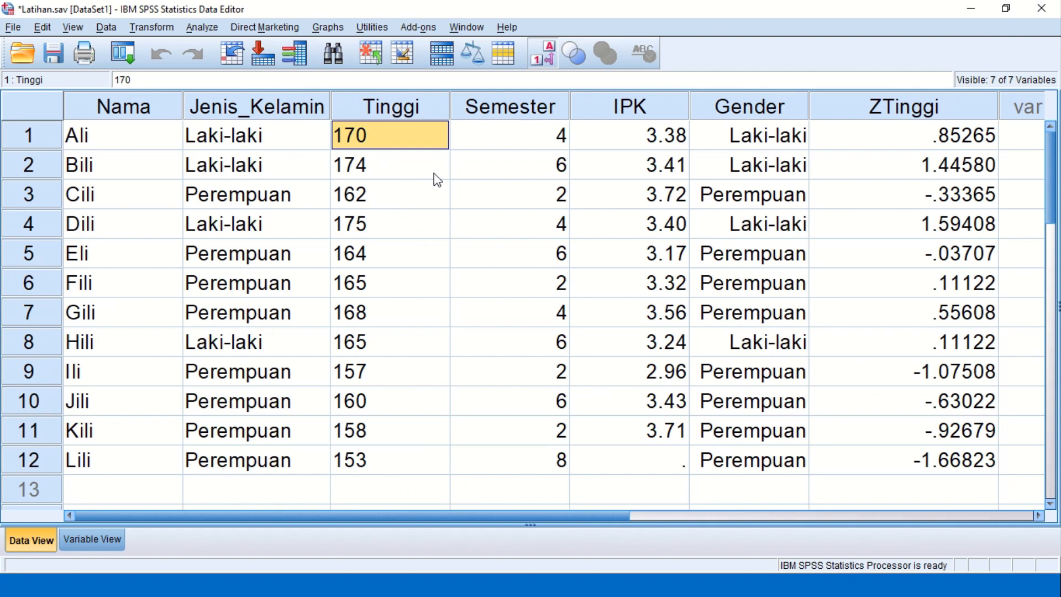
{"action": "left_click", "coordinate": [950, 141]}
{"action": "left_click", "coordinate": [376, 199]}
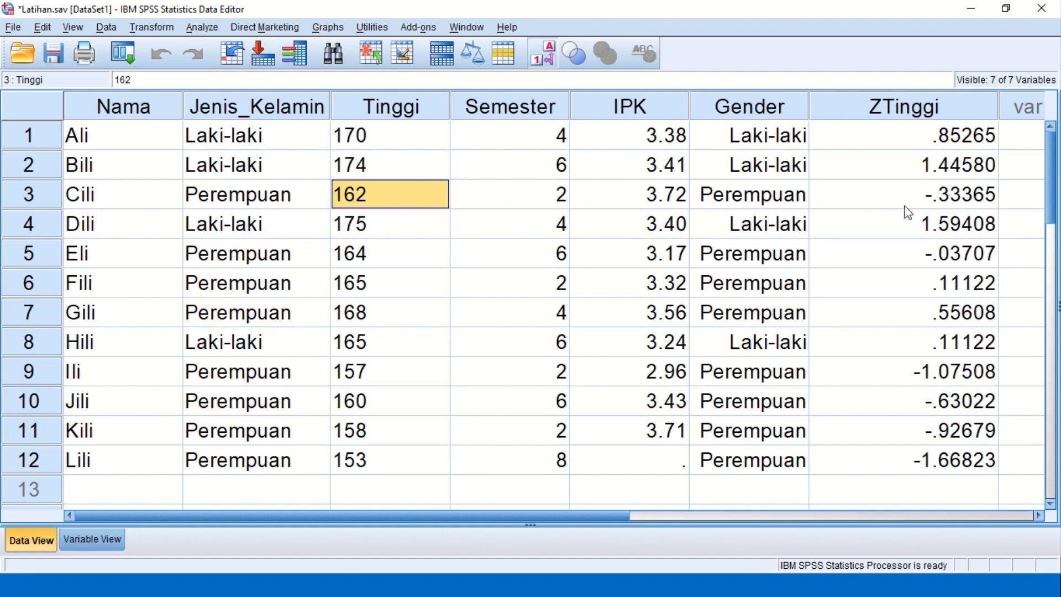
{"action": "left_click", "coordinate": [932, 201]}
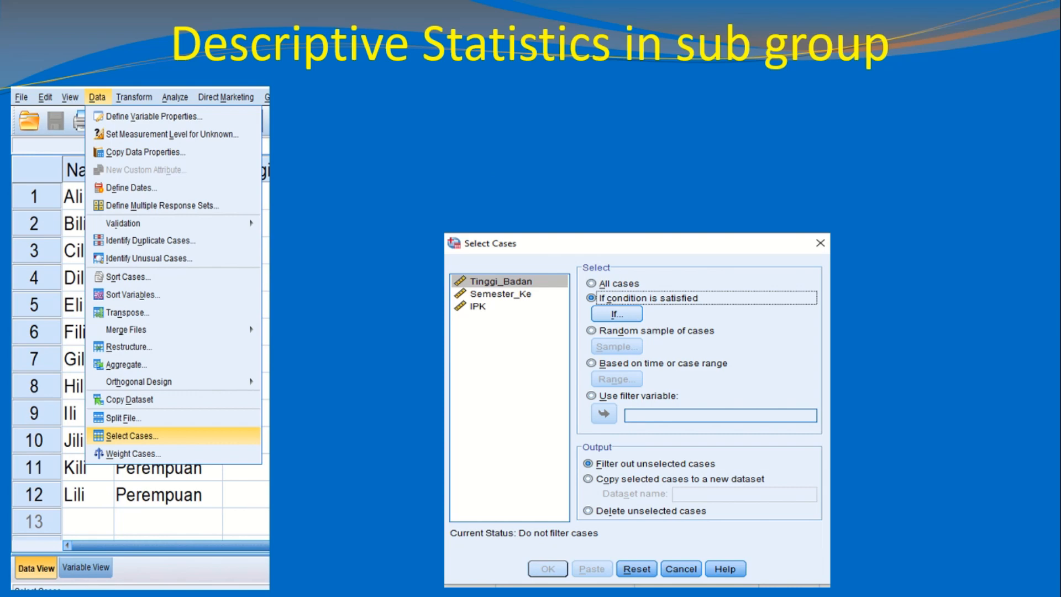
- Compare the Jenis_Kelamin and Gender columns in the SPSS Data Editor as candidate grouping variables
{"action": "key", "text": "alt+Tab"}
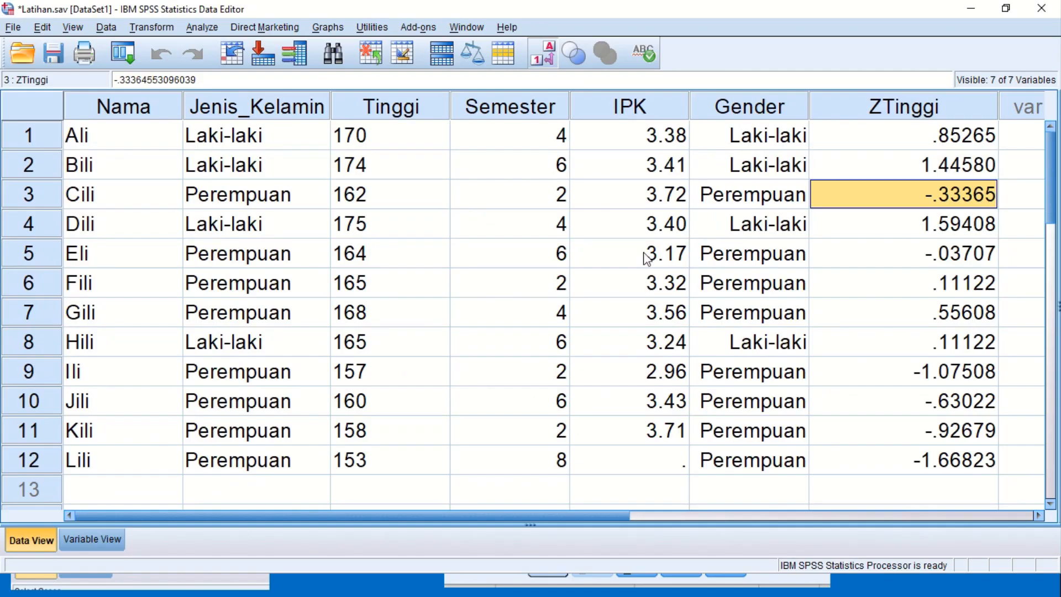
{"action": "left_click", "coordinate": [260, 114]}
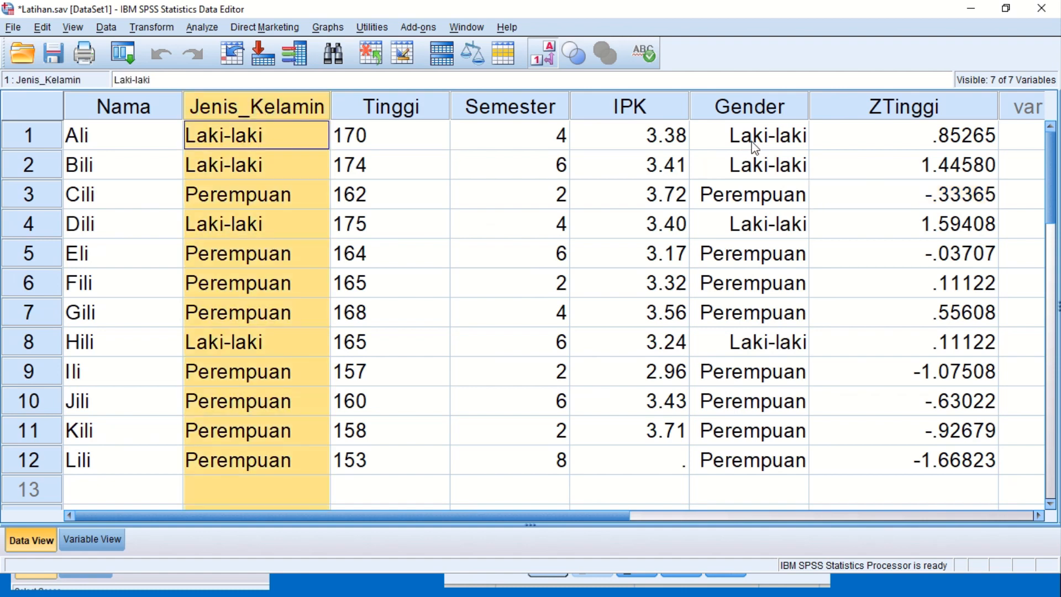
{"action": "left_click", "coordinate": [740, 108]}
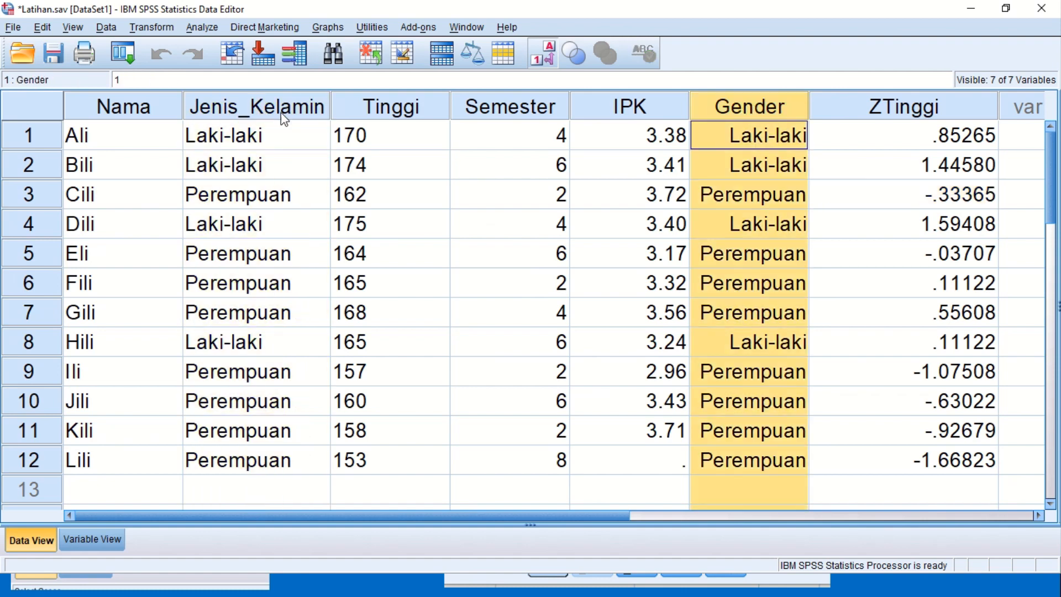
{"action": "left_click", "coordinate": [251, 105]}
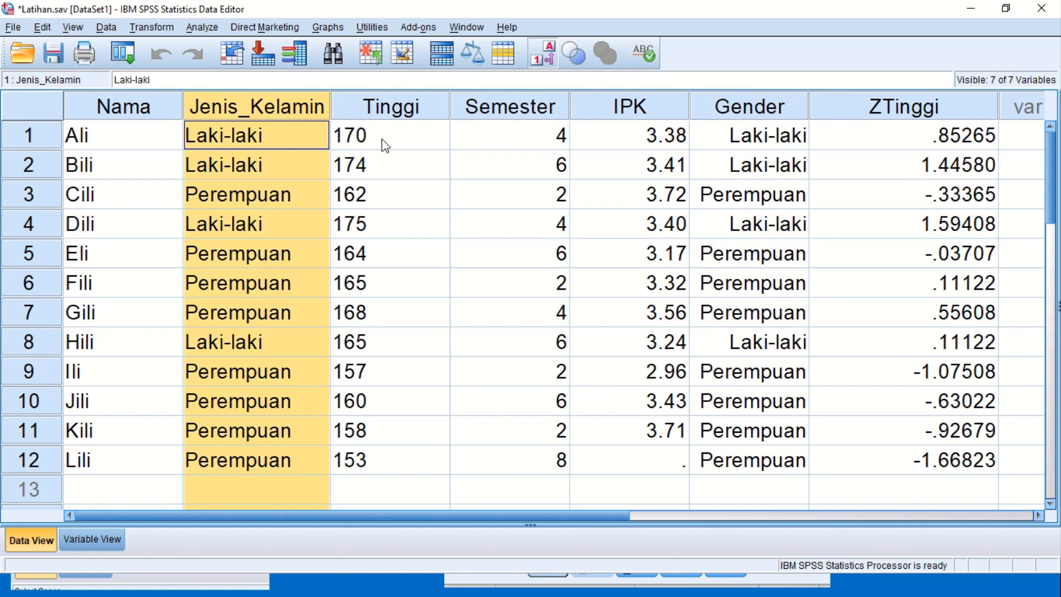
{"action": "left_click", "coordinate": [238, 144]}
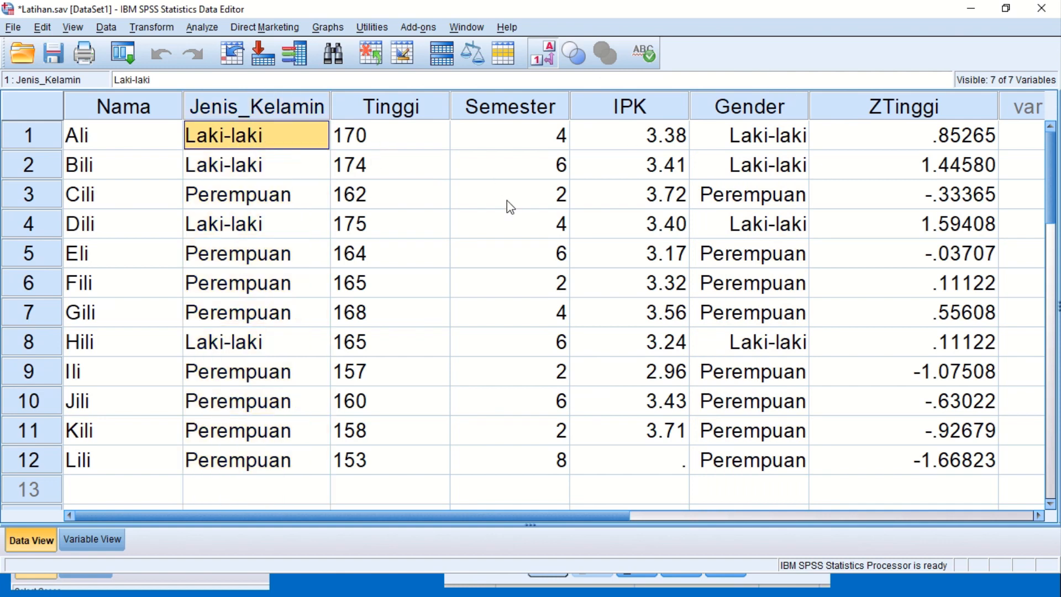
- Compare the variable types of Jenis_Kelamin and Gender in the variable definitions
{"action": "left_click", "coordinate": [83, 538]}
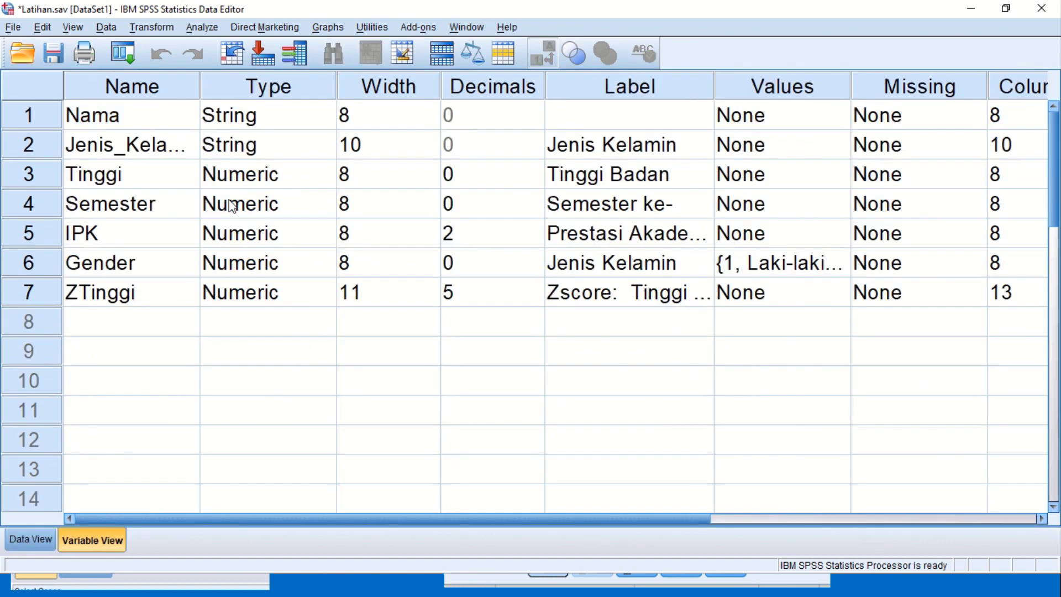
{"action": "left_click", "coordinate": [253, 154]}
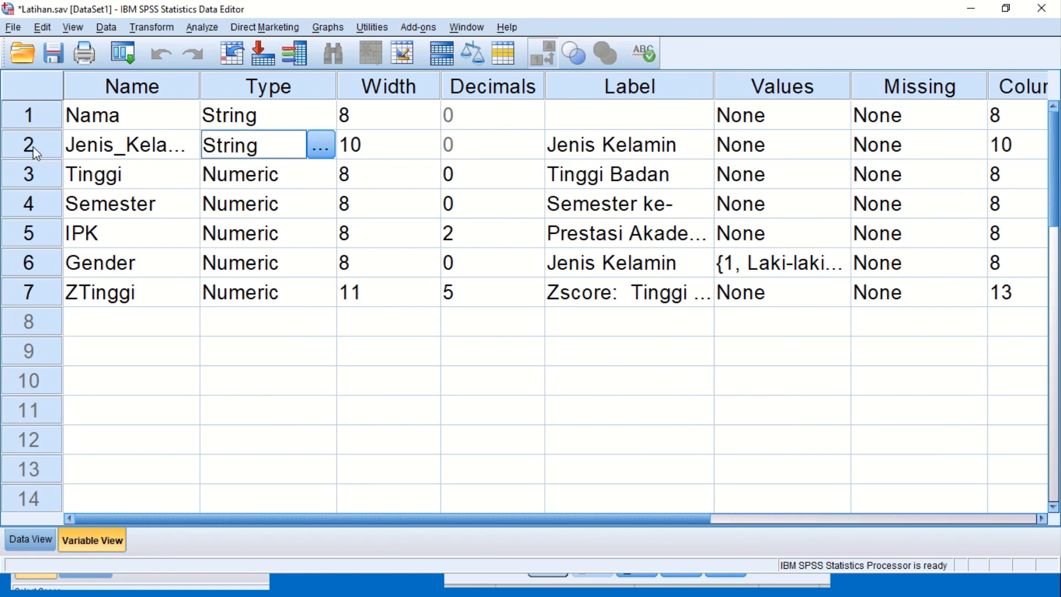
{"action": "left_click", "coordinate": [33, 145]}
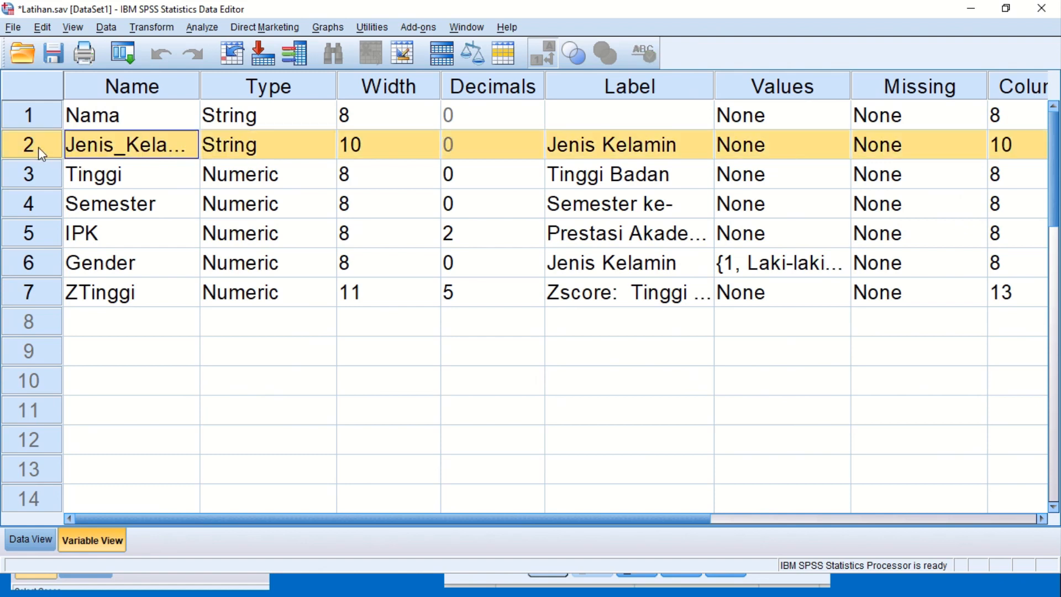
{"action": "left_click", "coordinate": [39, 265]}
{"action": "left_click", "coordinate": [256, 266]}
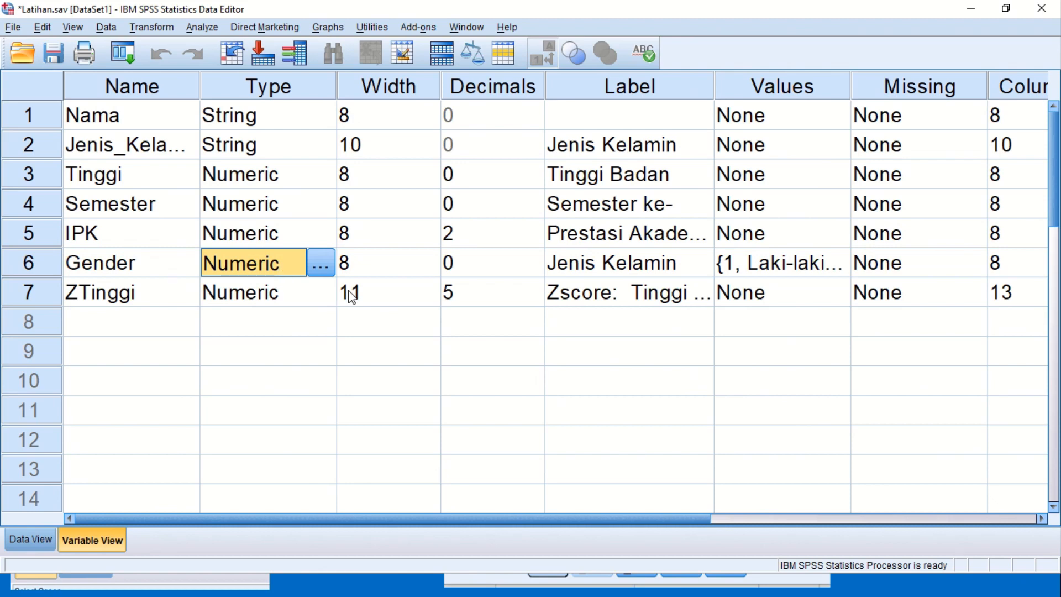
- Review the Select Cases instructions on the PowerPoint sub-group slide and return to the Gender column in the SPSS data
{"action": "key", "text": "alt+Tab"}
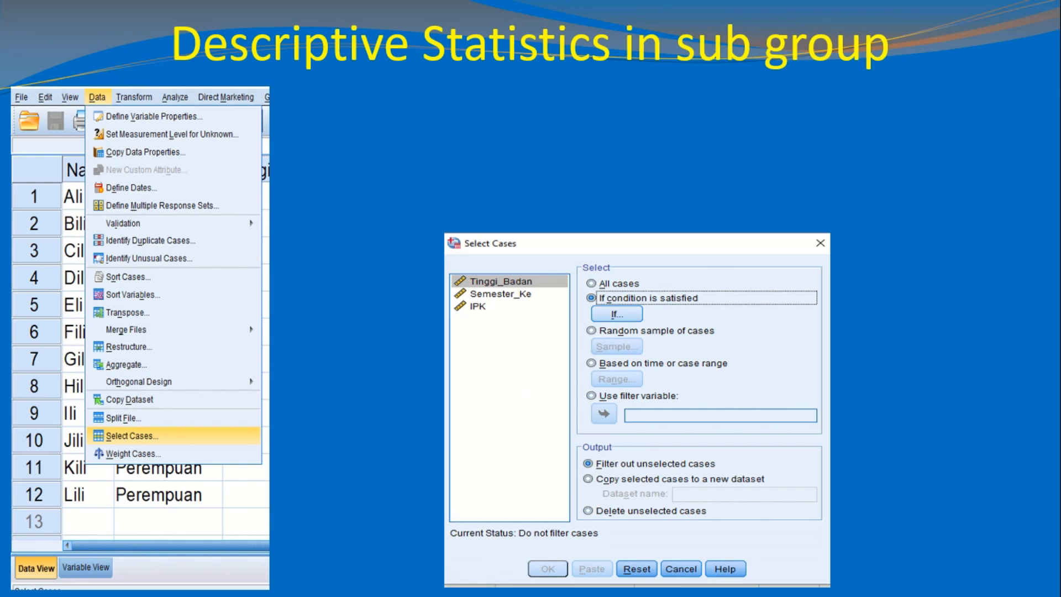
{"action": "key", "text": "alt+Tab"}
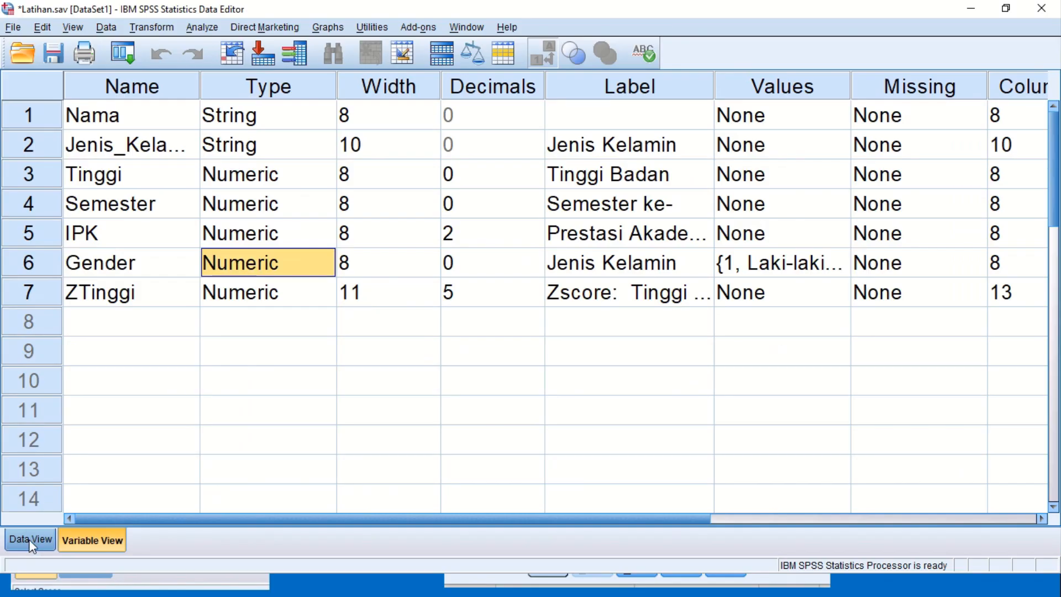
{"action": "left_click", "coordinate": [30, 540]}
{"action": "left_click", "coordinate": [768, 117]}
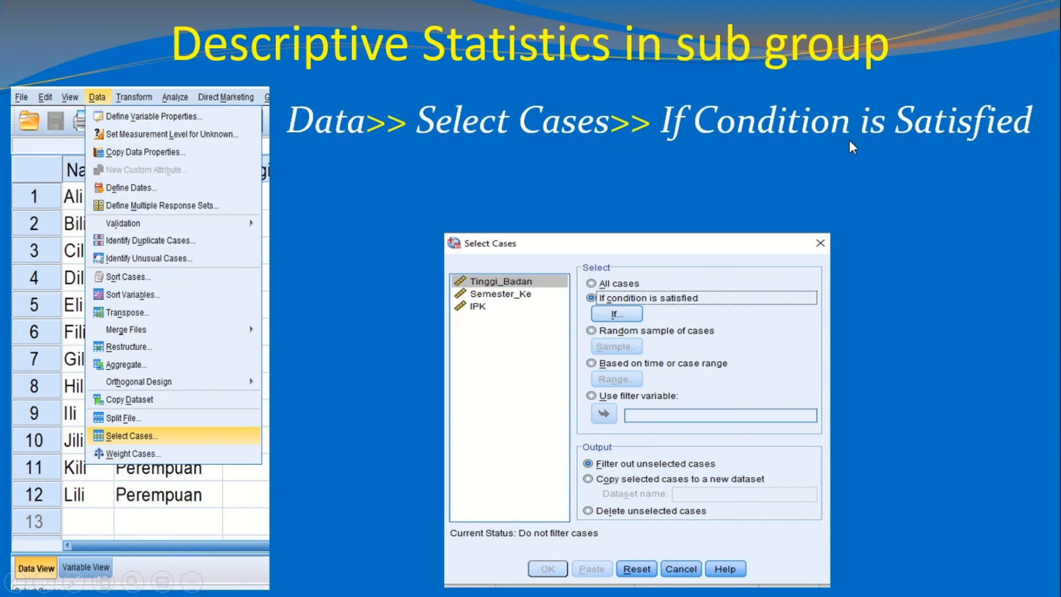
{"action": "key", "text": "alt+Tab"}
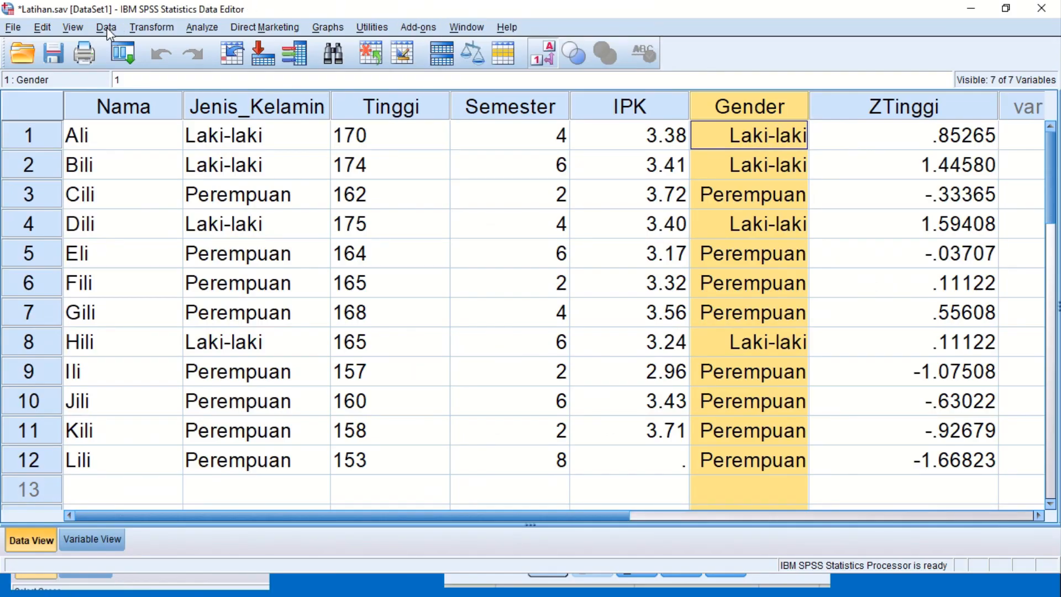
- Set Select Cases to use cases satisfying a condition and open the condition editor, checking the procedure against the PowerPoint slide
{"action": "left_click", "coordinate": [108, 28]}
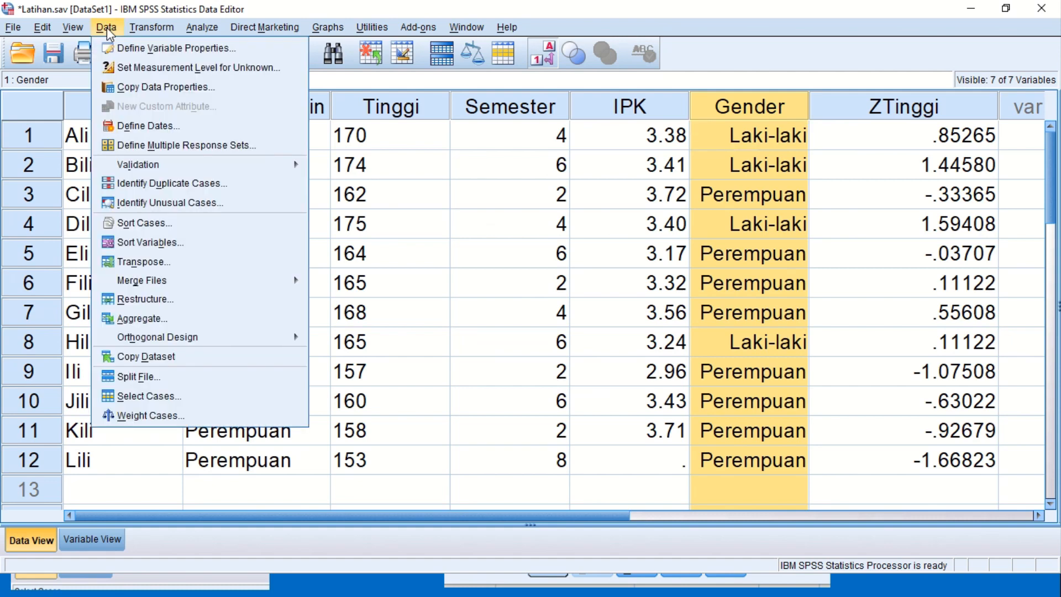
{"action": "left_click", "coordinate": [175, 396]}
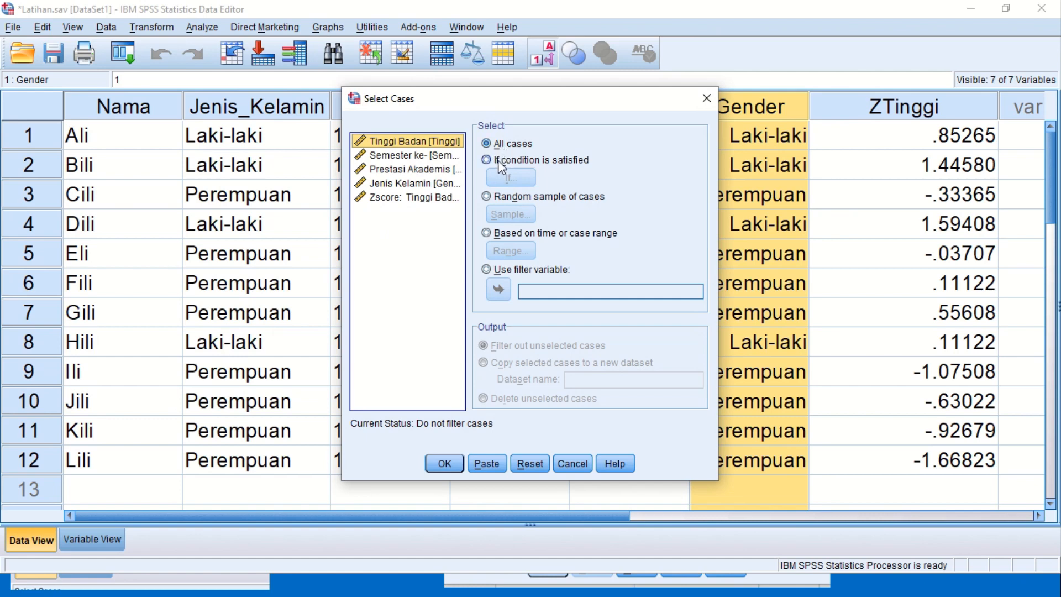
{"action": "left_click", "coordinate": [500, 162]}
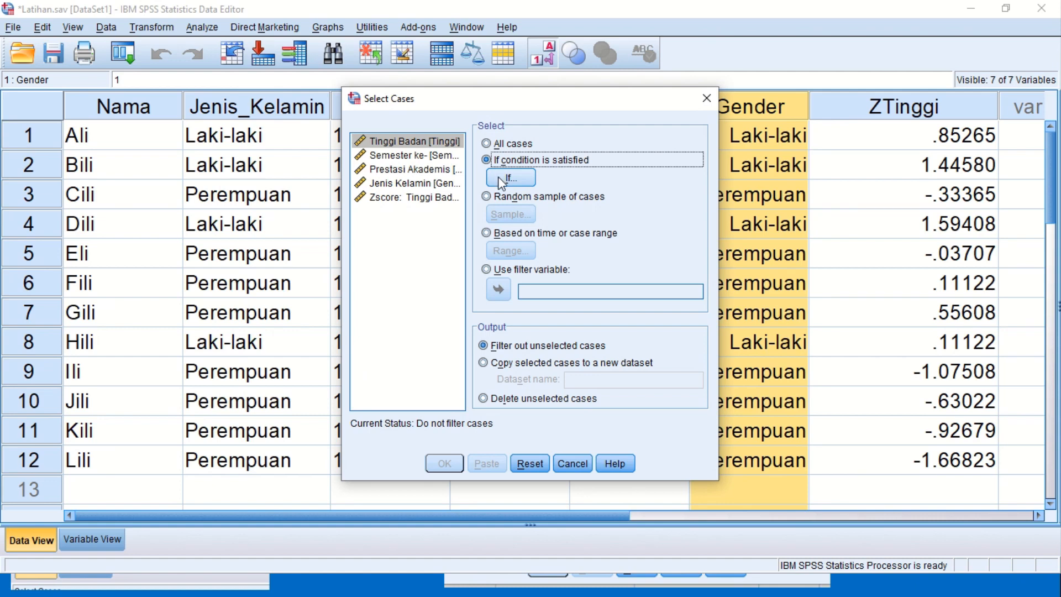
{"action": "left_click", "coordinate": [501, 178]}
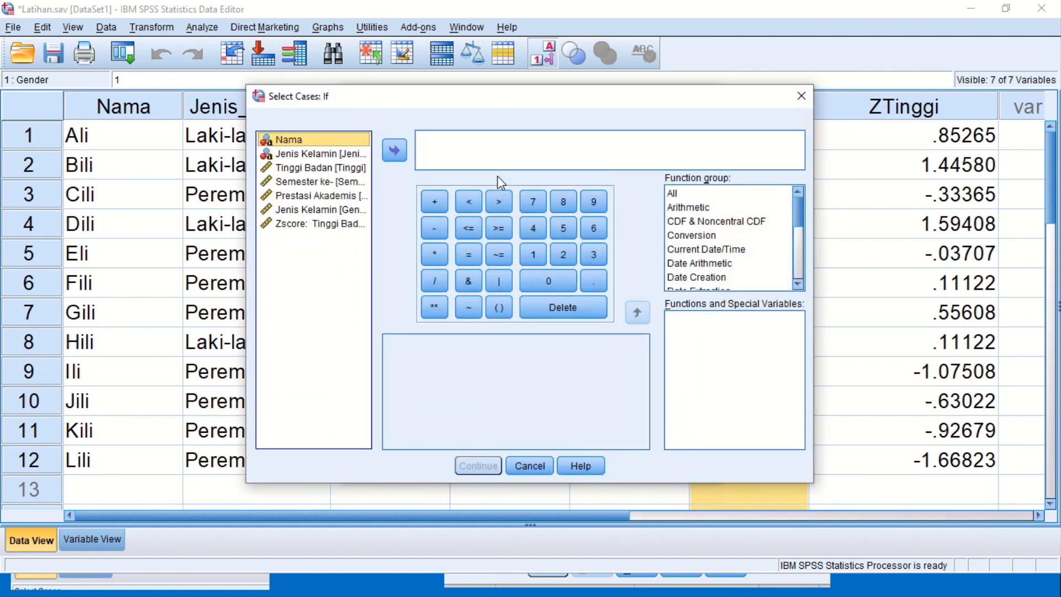
{"action": "key", "text": "alt+Tab"}
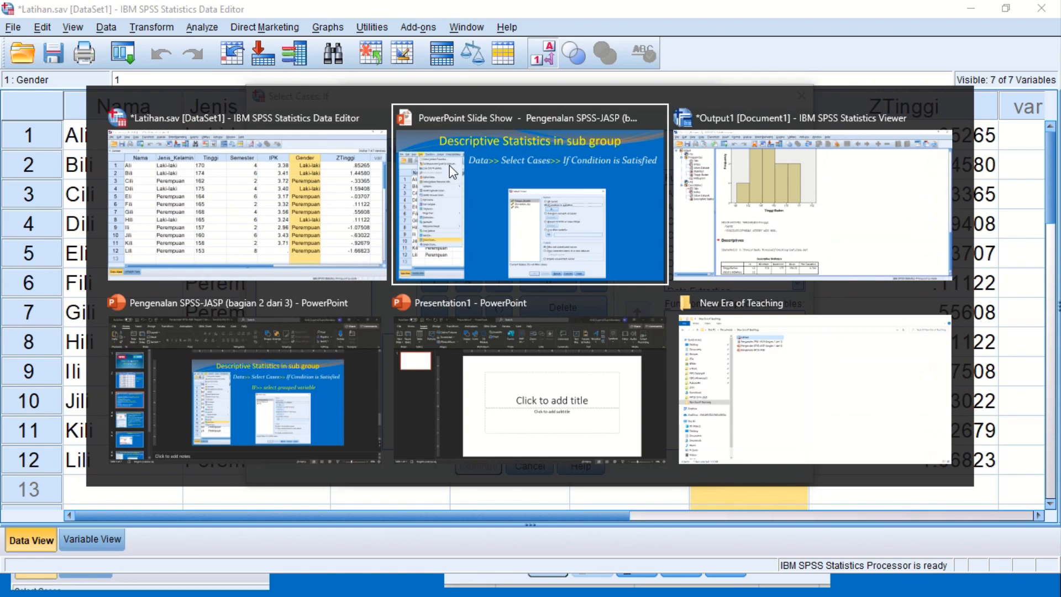
{"action": "left_click", "coordinate": [449, 165]}
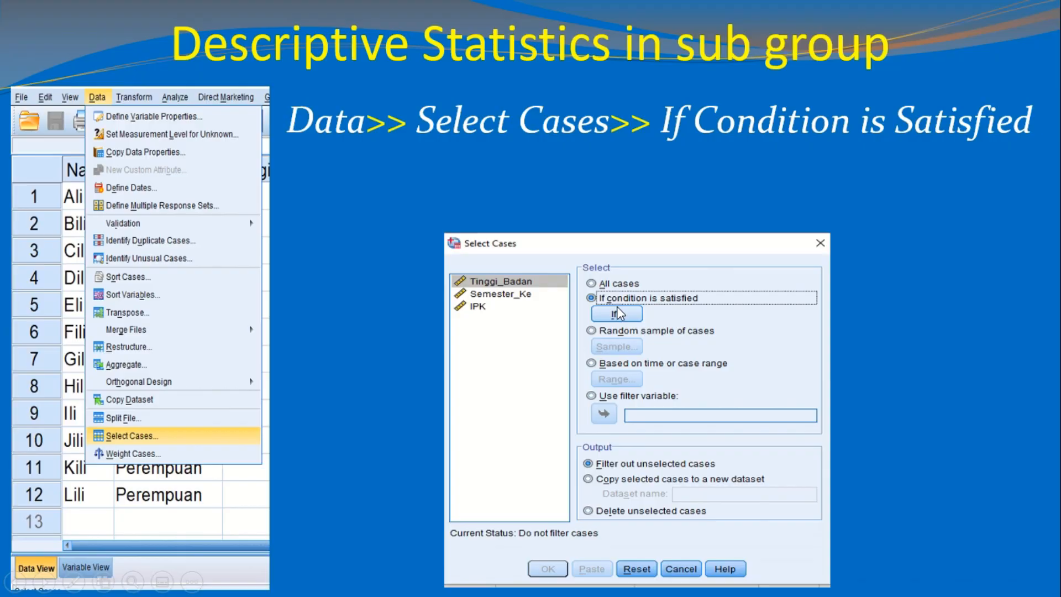
{"action": "key", "text": "alt+Tab"}
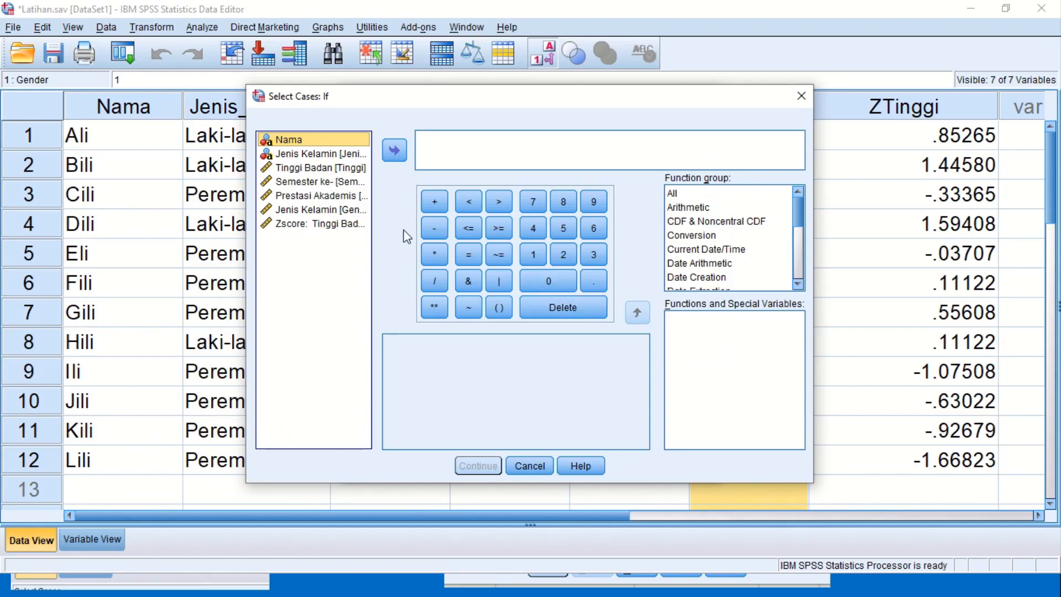
{"action": "left_click", "coordinate": [466, 155]}
{"action": "left_click", "coordinate": [339, 296]}
{"action": "left_click", "coordinate": [296, 338]}
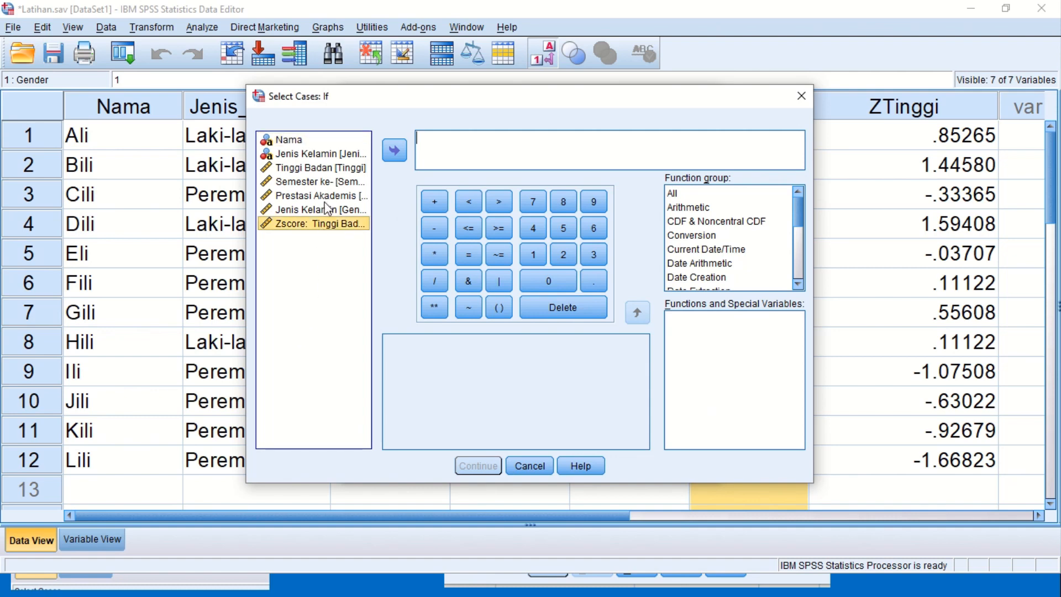
{"action": "left_click", "coordinate": [290, 209]}
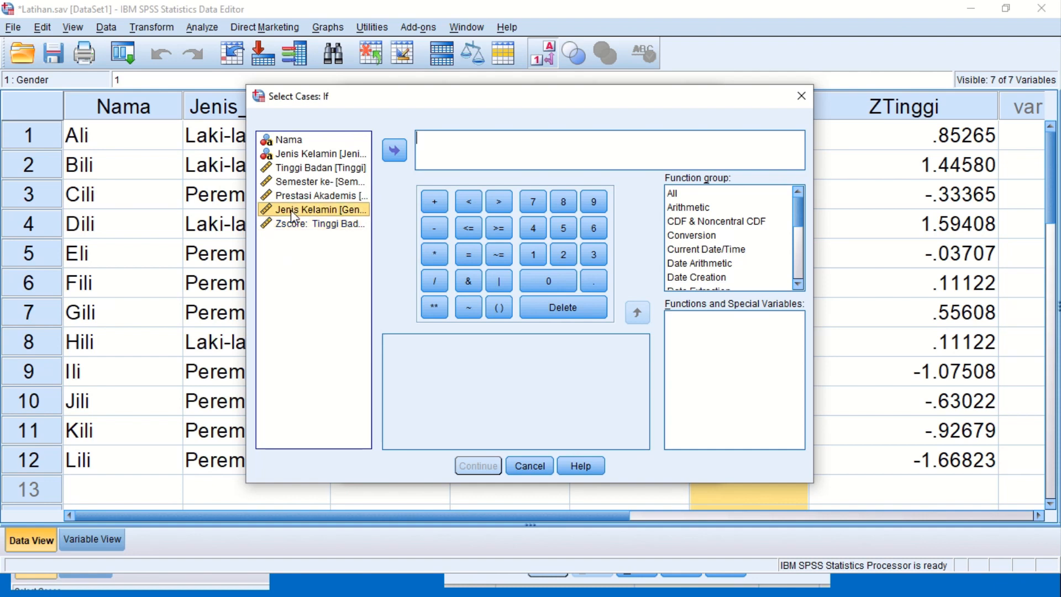
{"action": "left_click", "coordinate": [390, 157]}
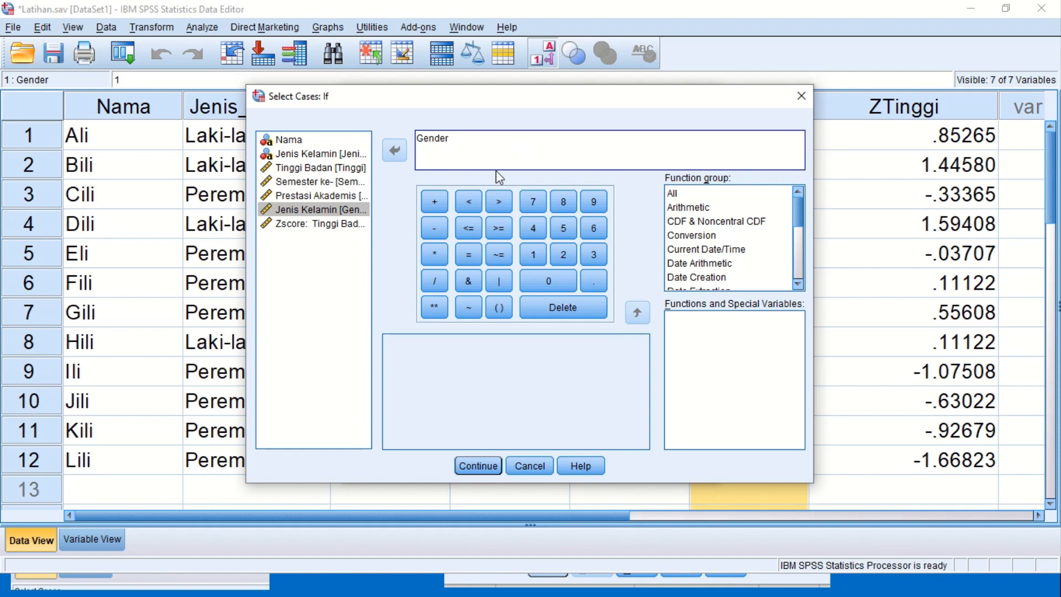
{"action": "left_click", "coordinate": [468, 257]}
{"action": "left_click", "coordinate": [534, 256]}
{"action": "left_click_drag", "start_coordinate": [474, 139], "coordinate": [366, 137]}
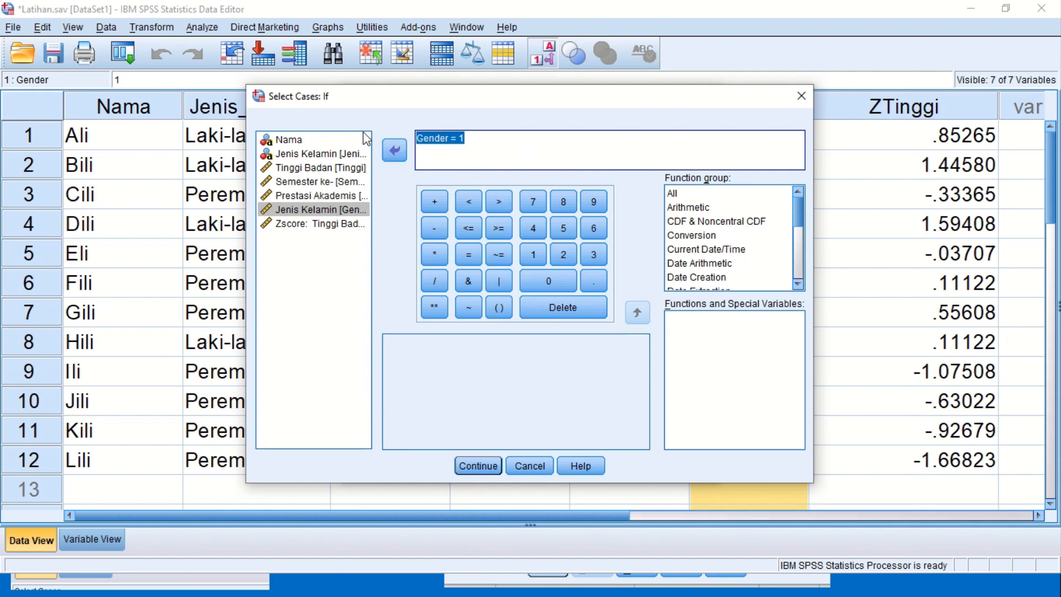
{"action": "key", "text": "Delete"}
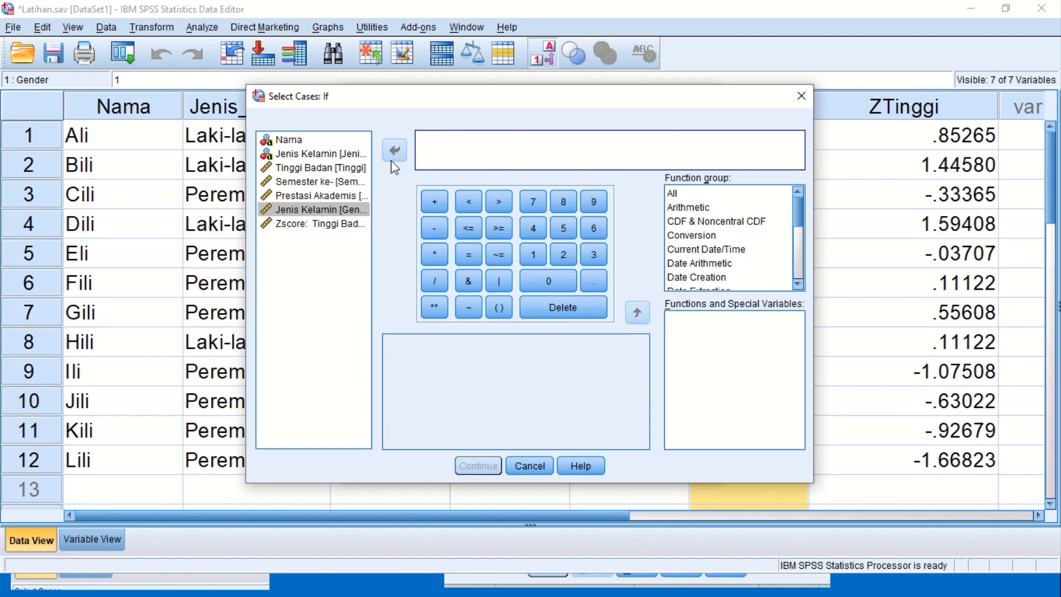
- Set the case selection condition to Gender = 1 and apply it with unselected cases filtered out
{"action": "left_click", "coordinate": [311, 215]}
{"action": "left_click", "coordinate": [391, 155]}
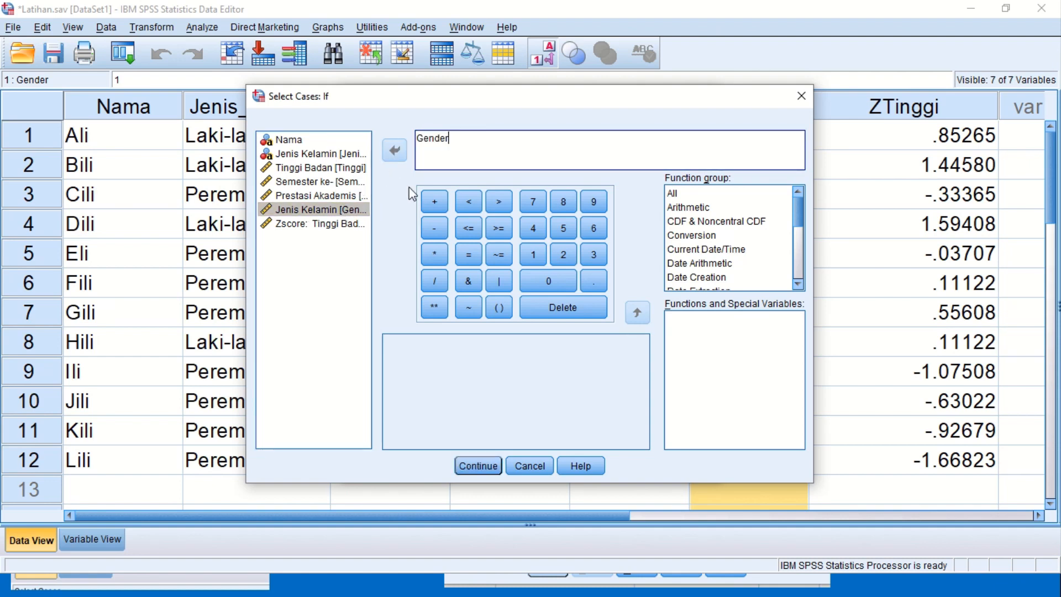
{"action": "left_click", "coordinate": [479, 264]}
{"action": "left_click", "coordinate": [540, 256]}
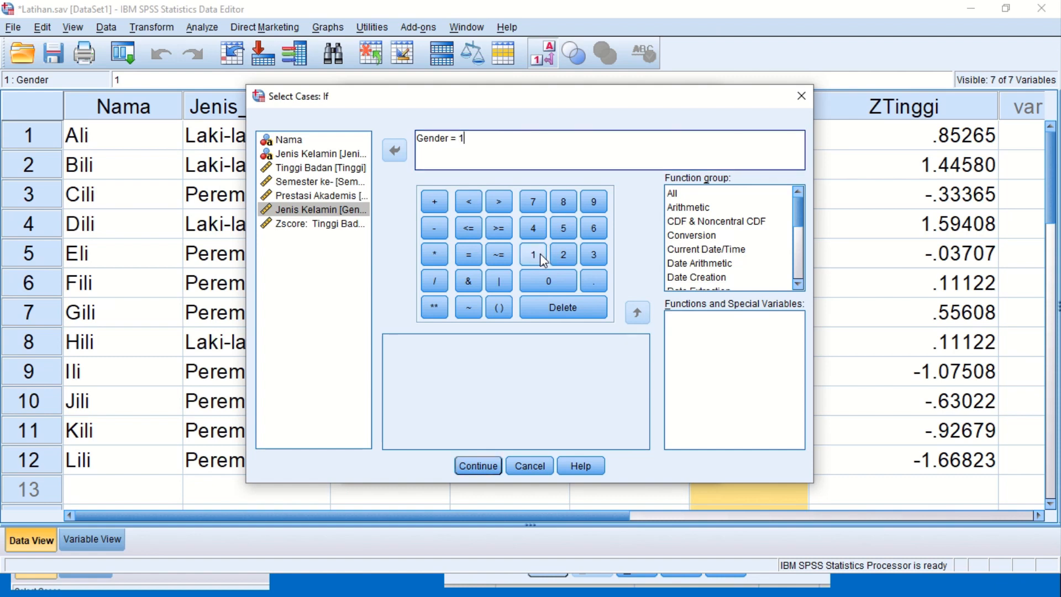
{"action": "left_click", "coordinate": [477, 464]}
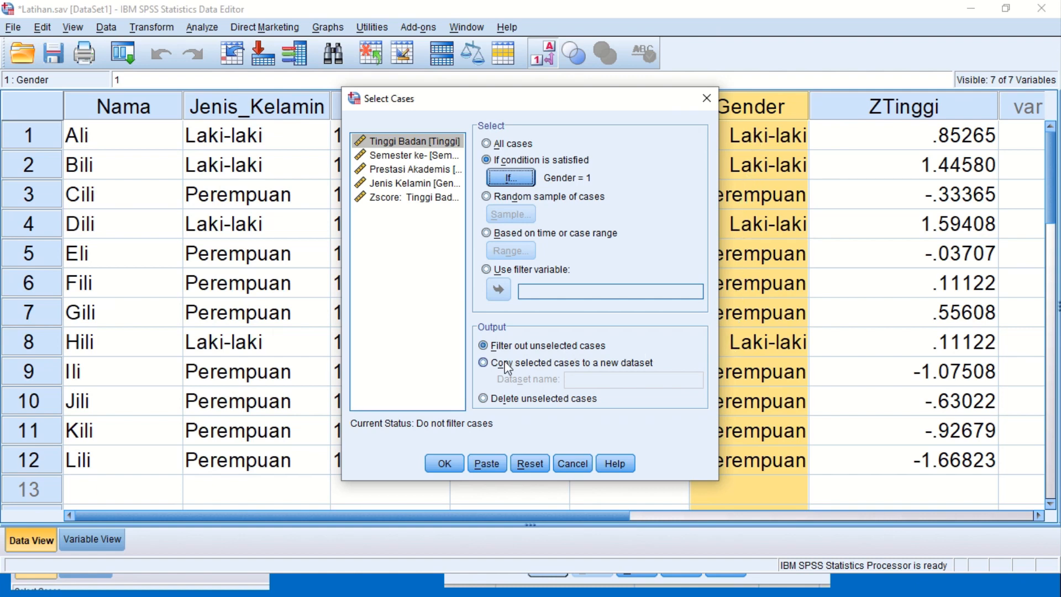
{"action": "left_click", "coordinate": [442, 465]}
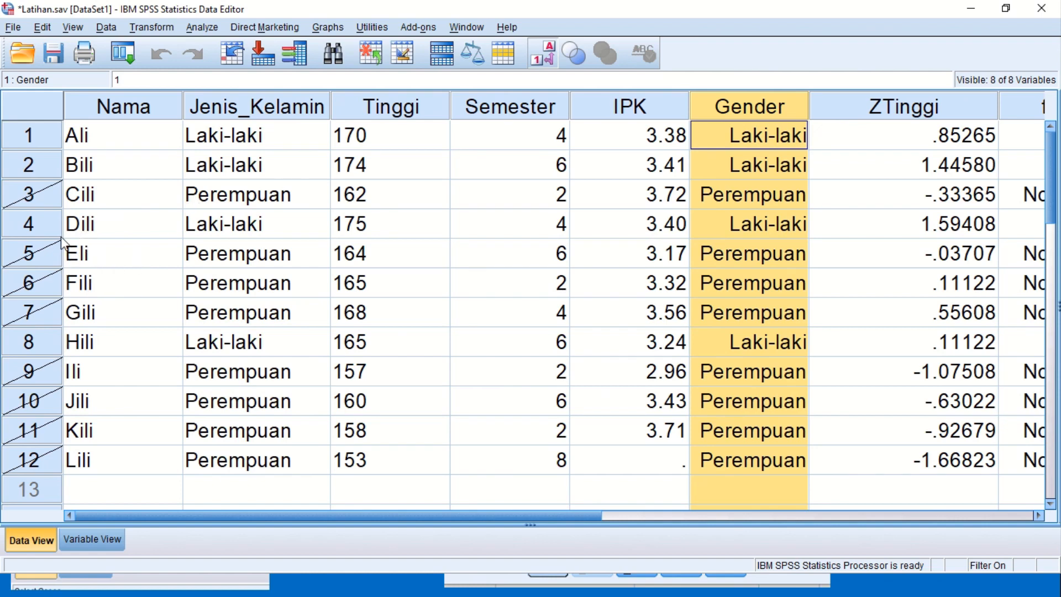
- Review the earlier Descriptives table for Tinggi Badan in the Statistics Viewer and return to the Data Editor
{"action": "key", "text": "alt+Tab"}
{"action": "key", "text": "Tab"}
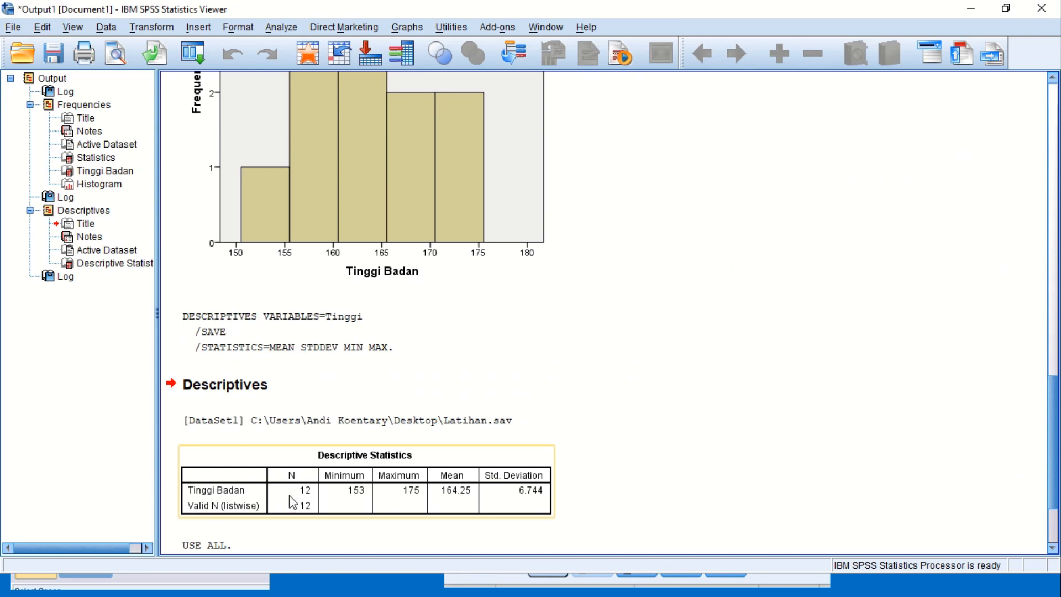
{"action": "key", "text": "alt+Tab"}
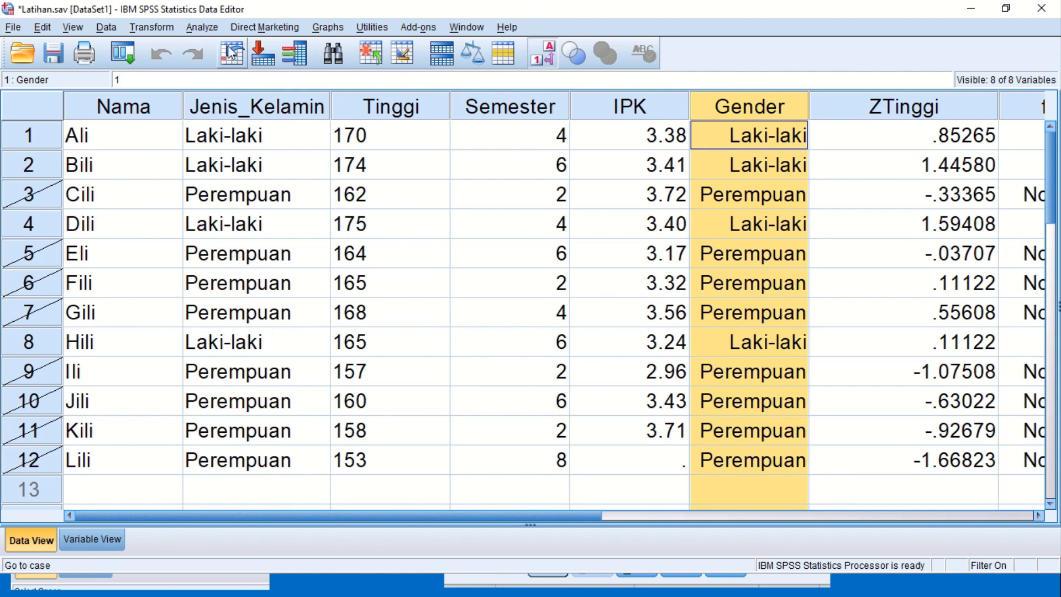
{"action": "left_click", "coordinate": [203, 31]}
{"action": "mouse_move", "coordinate": [234, 69]}
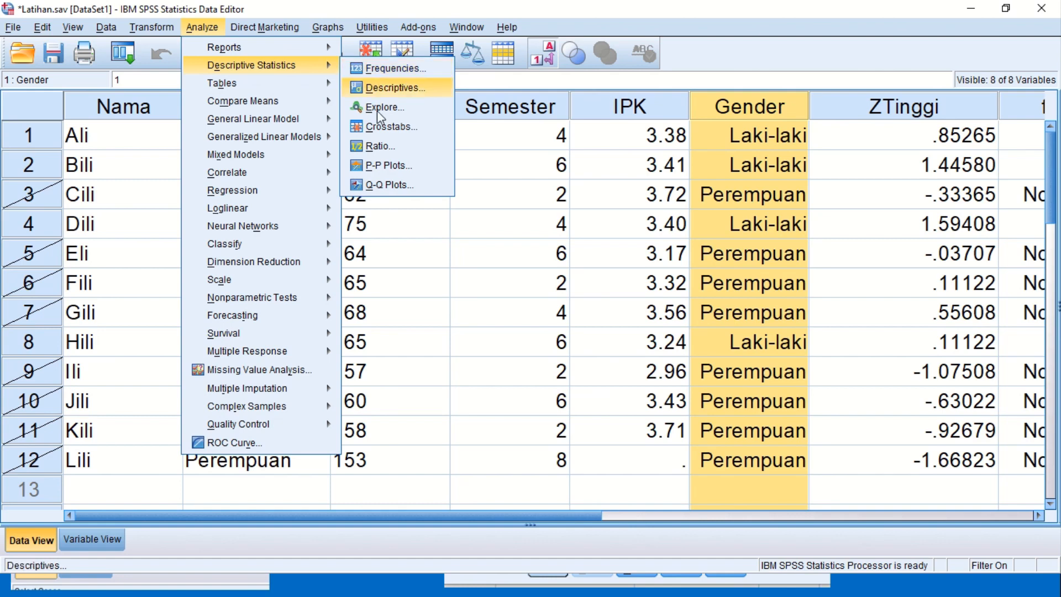
{"action": "left_click", "coordinate": [415, 257]}
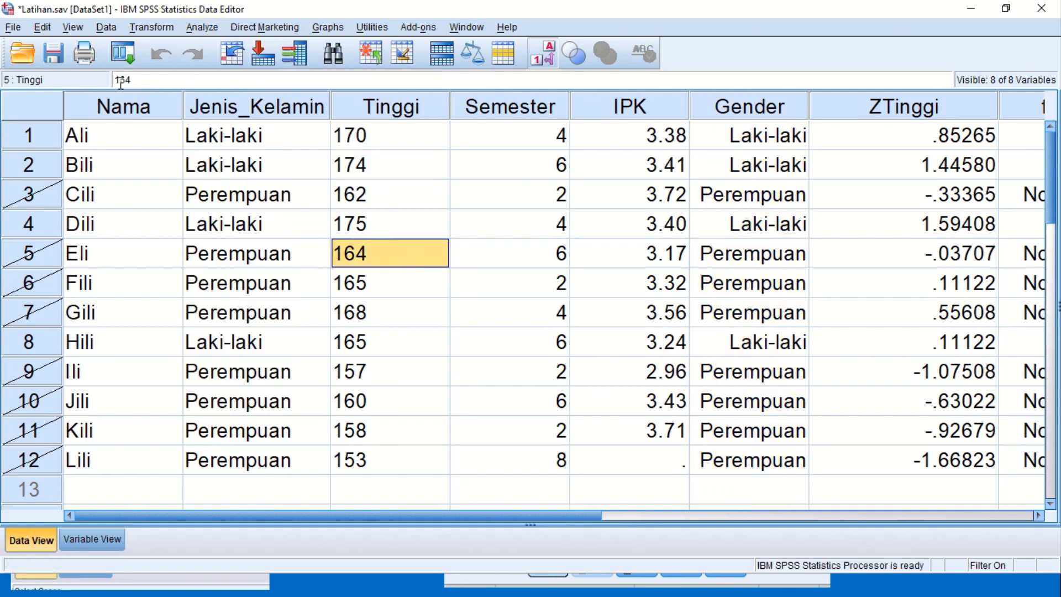
{"action": "left_click", "coordinate": [118, 54]}
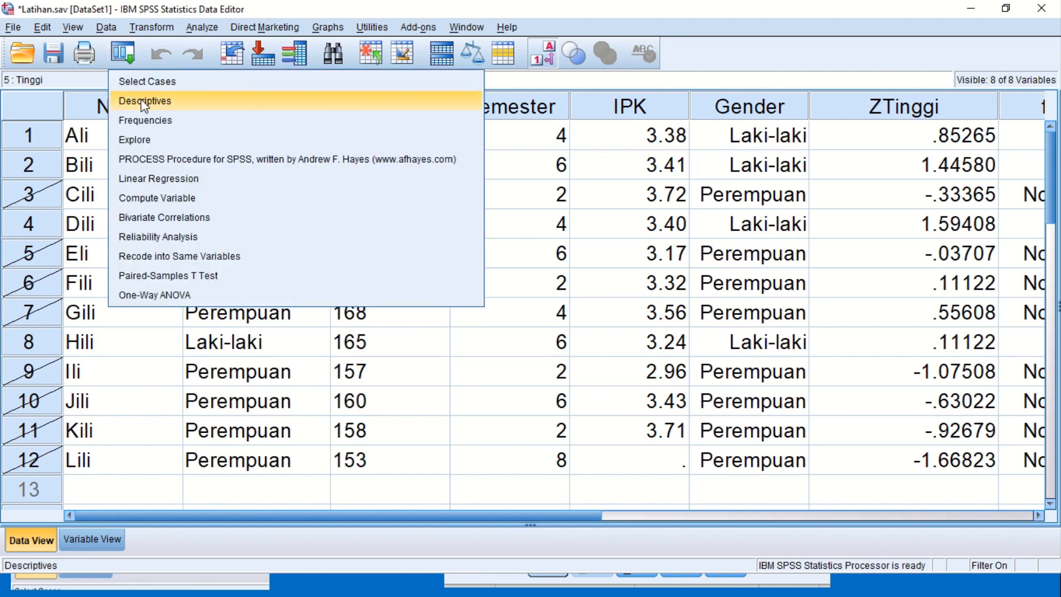
{"action": "left_click", "coordinate": [142, 102]}
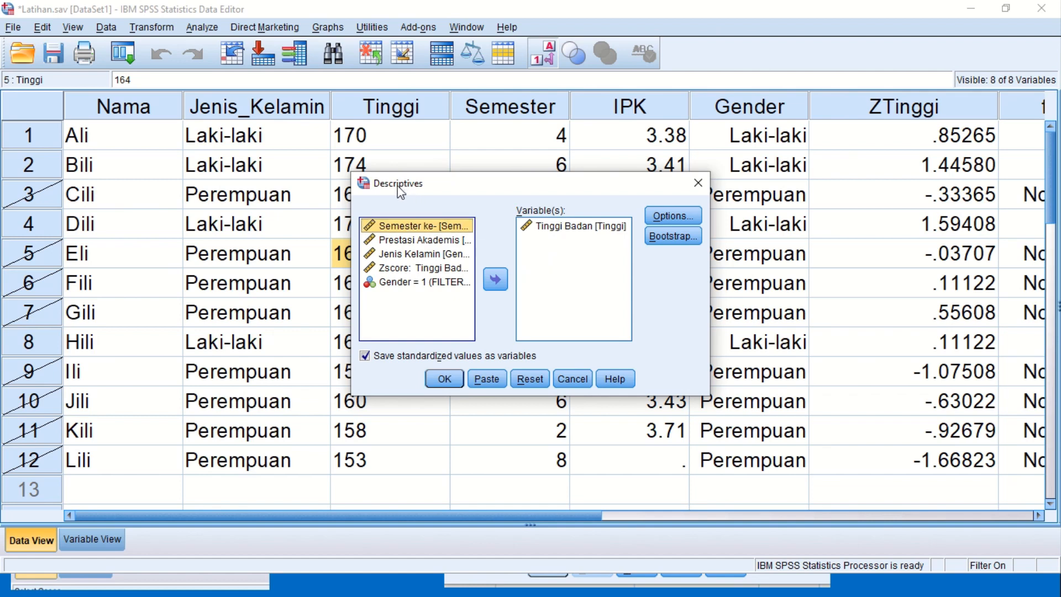
{"action": "left_click", "coordinate": [364, 356]}
{"action": "left_click", "coordinate": [564, 379]}
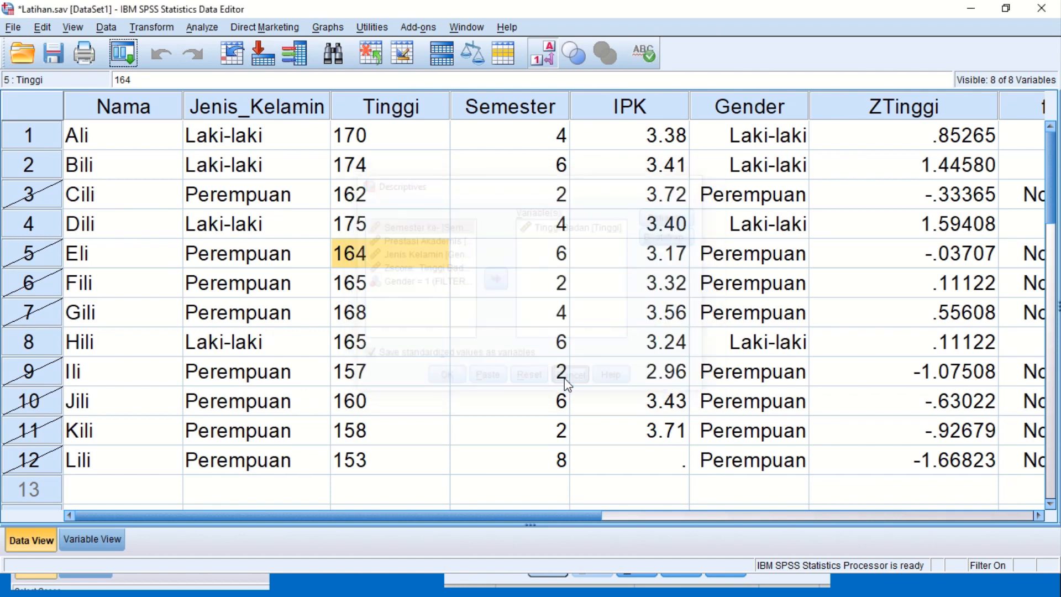
- Run Frequencies on Tinggi Badan for the filtered cases with frequency tables displayed, and show the output in the Statistics Viewer
{"action": "left_click", "coordinate": [122, 60]}
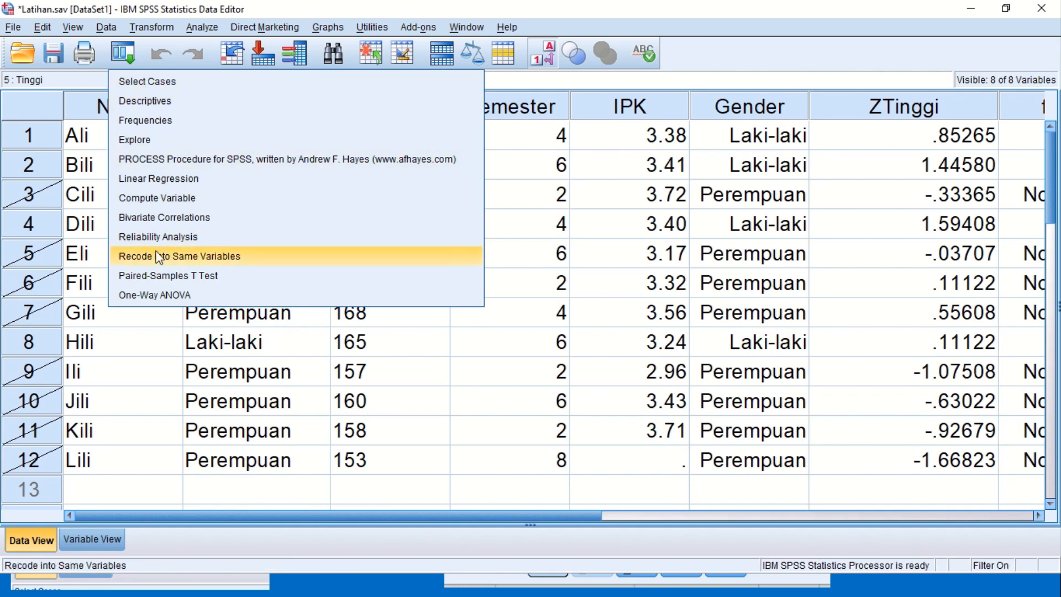
{"action": "left_click", "coordinate": [143, 121]}
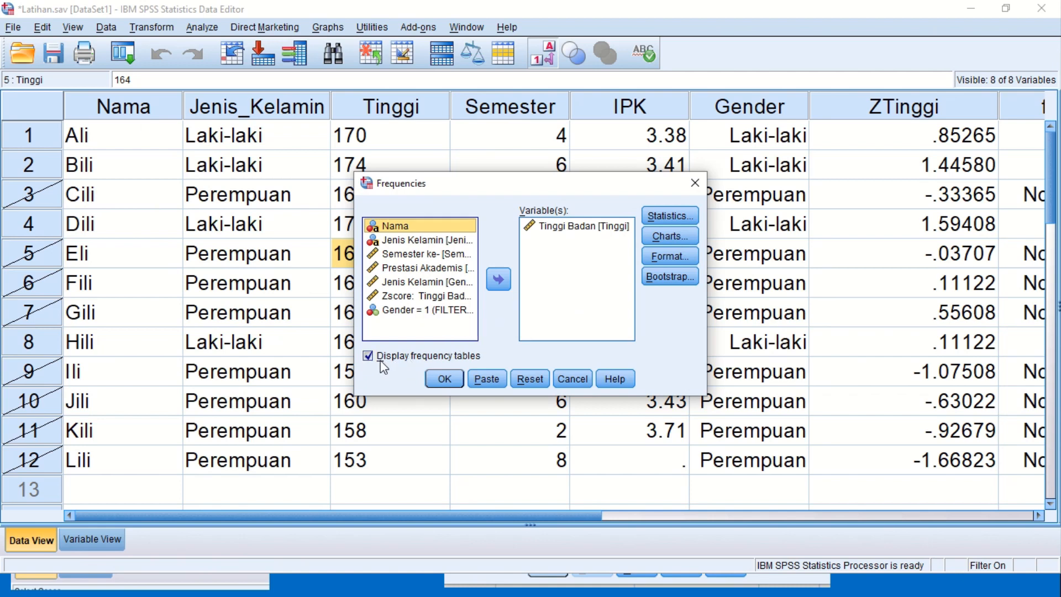
{"action": "left_click", "coordinate": [442, 379]}
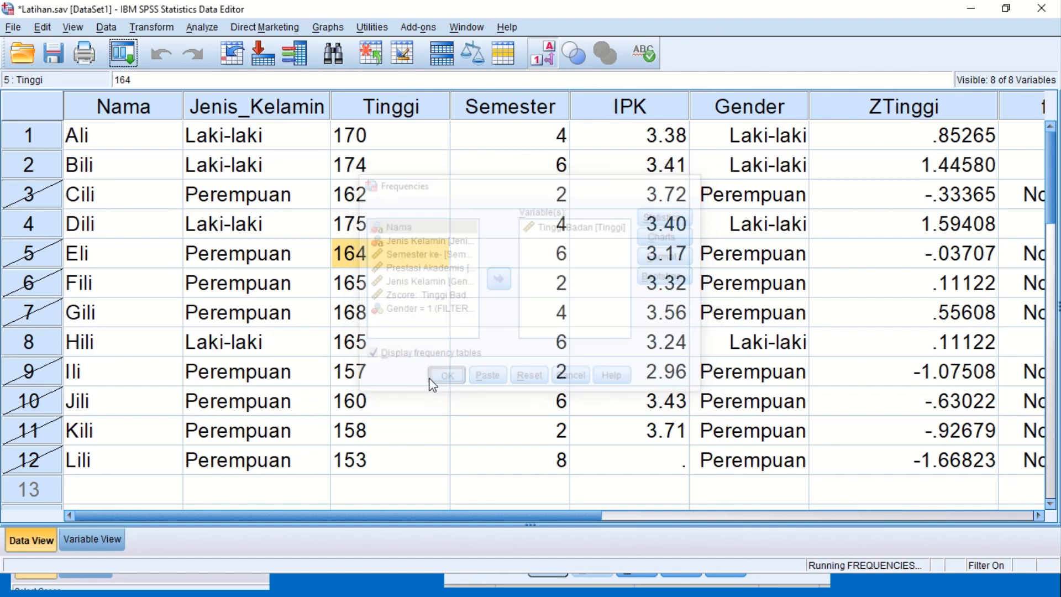
{"action": "key", "text": "alt+Tab"}
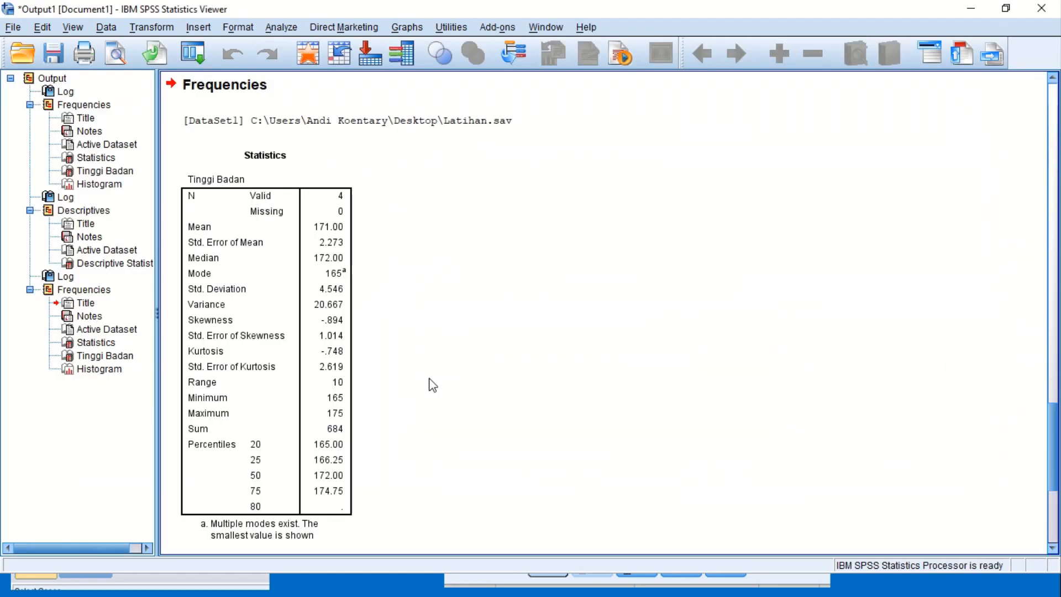
- Review the Tinggi Badan statistics and histogram for the filtered cases, and return to the Data Editor
{"action": "left_click", "coordinate": [346, 200]}
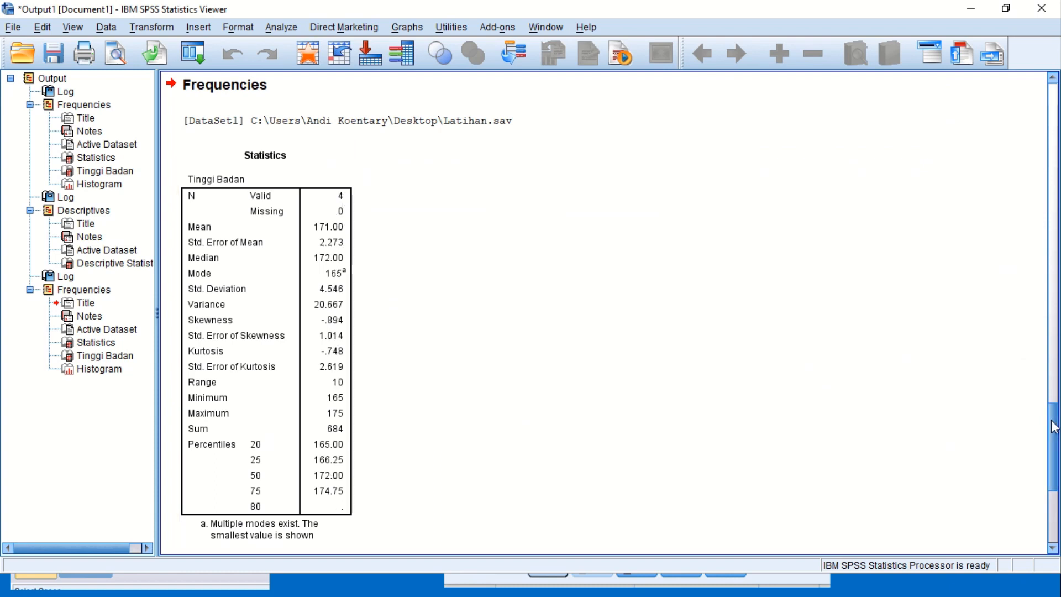
{"action": "left_click_drag", "start_coordinate": [1054, 427], "coordinate": [1053, 520]}
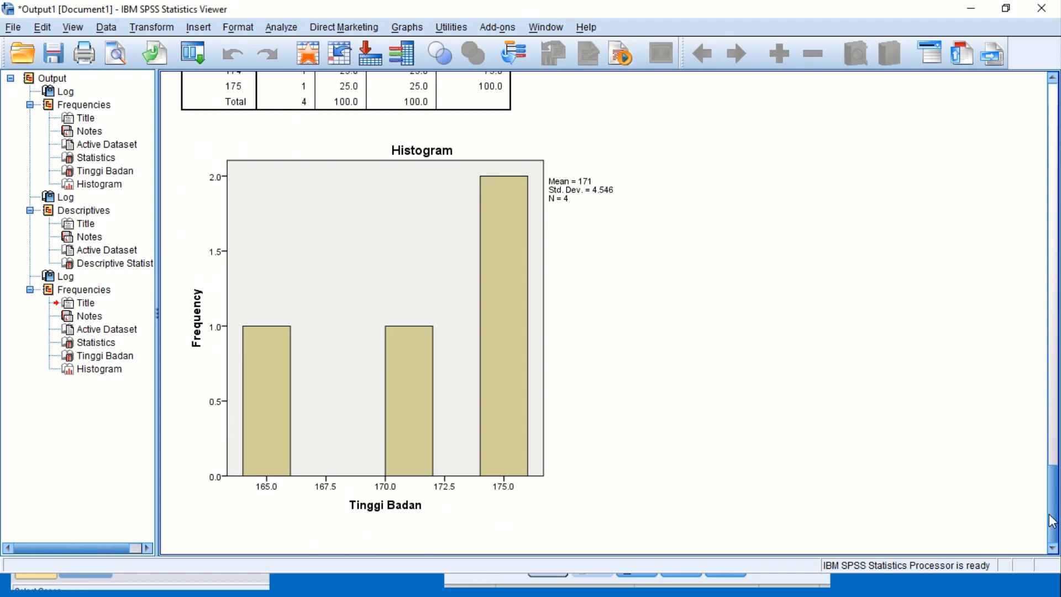
{"action": "key", "text": "alt+Tab"}
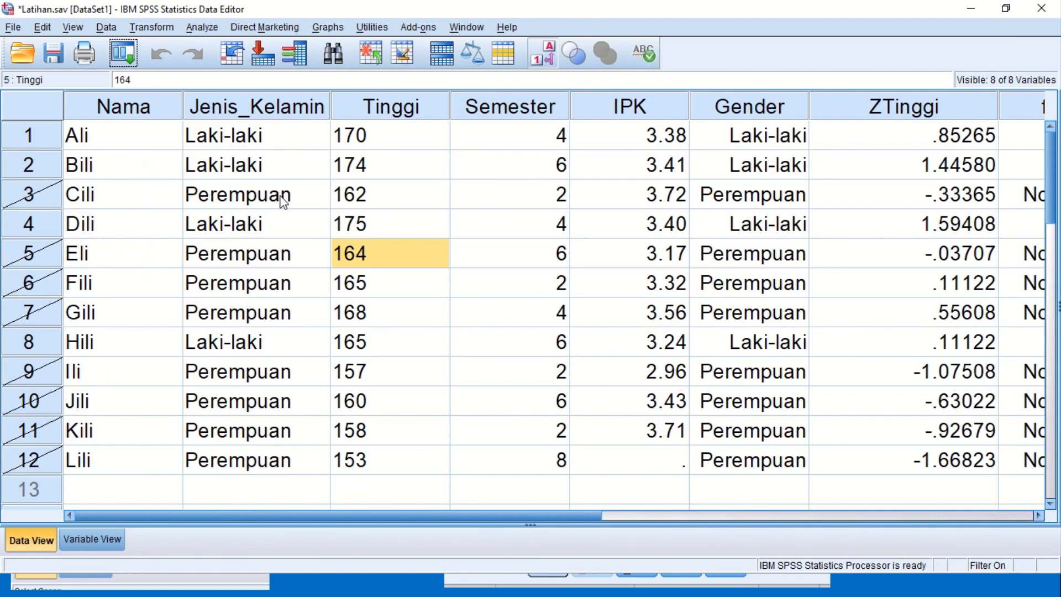
- Change the Select Cases condition to Gender = 3 and apply it with unselected cases filtered out
{"action": "left_click", "coordinate": [106, 27]}
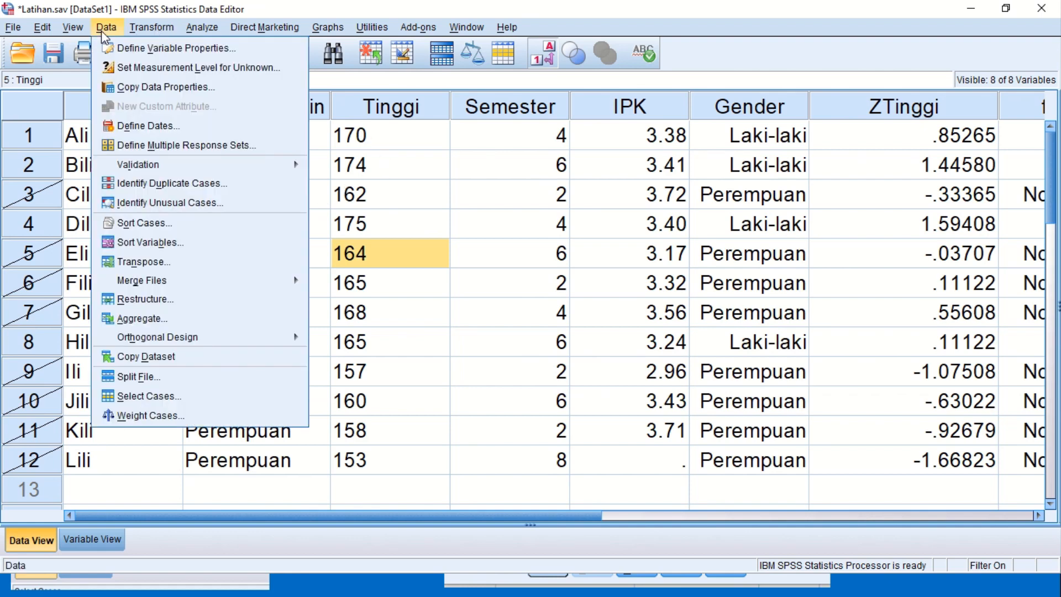
{"action": "left_click", "coordinate": [144, 396]}
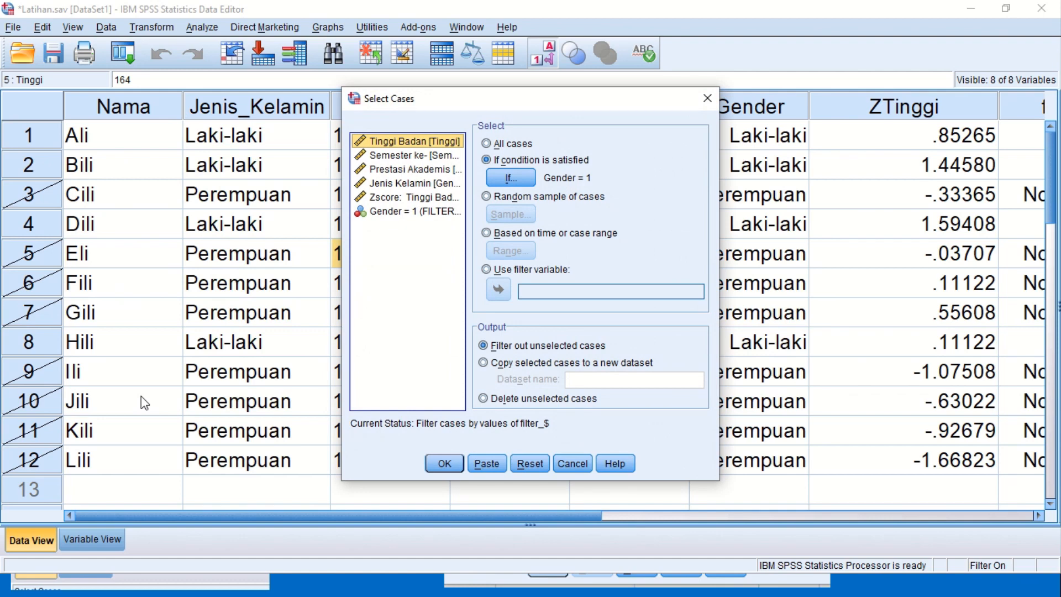
{"action": "left_click", "coordinate": [510, 177]}
{"action": "left_click", "coordinate": [493, 138]}
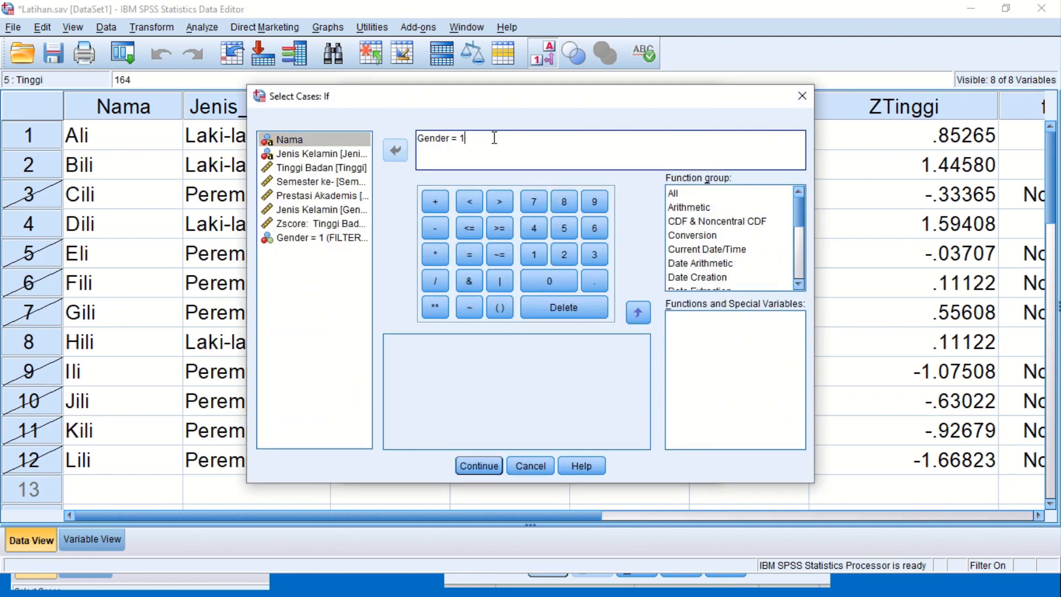
{"action": "key", "text": "BackSpace"}
{"action": "type", "text": "3"}
{"action": "left_click", "coordinate": [480, 465]}
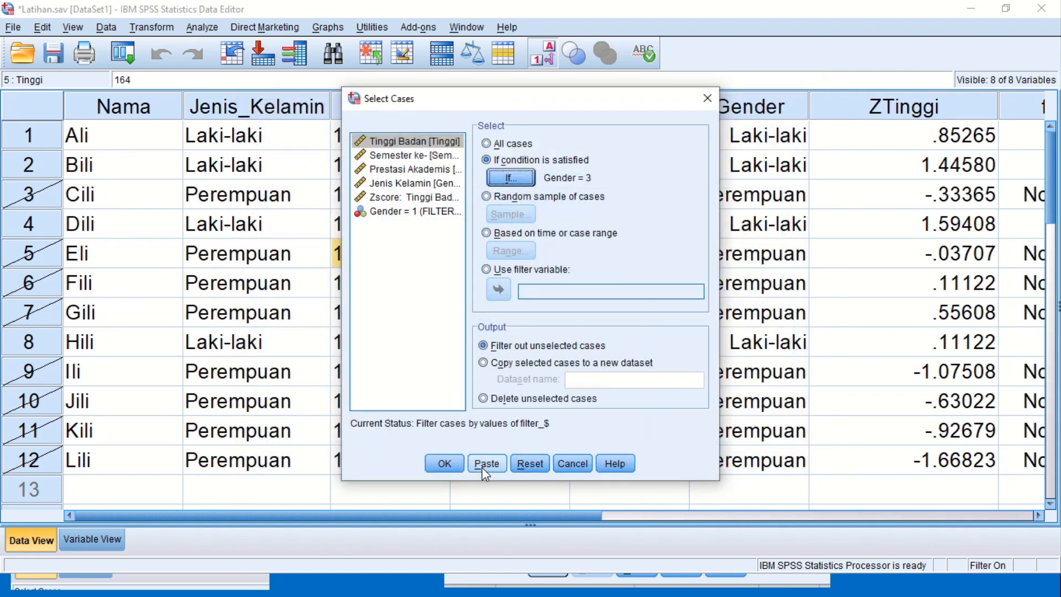
{"action": "left_click", "coordinate": [457, 464]}
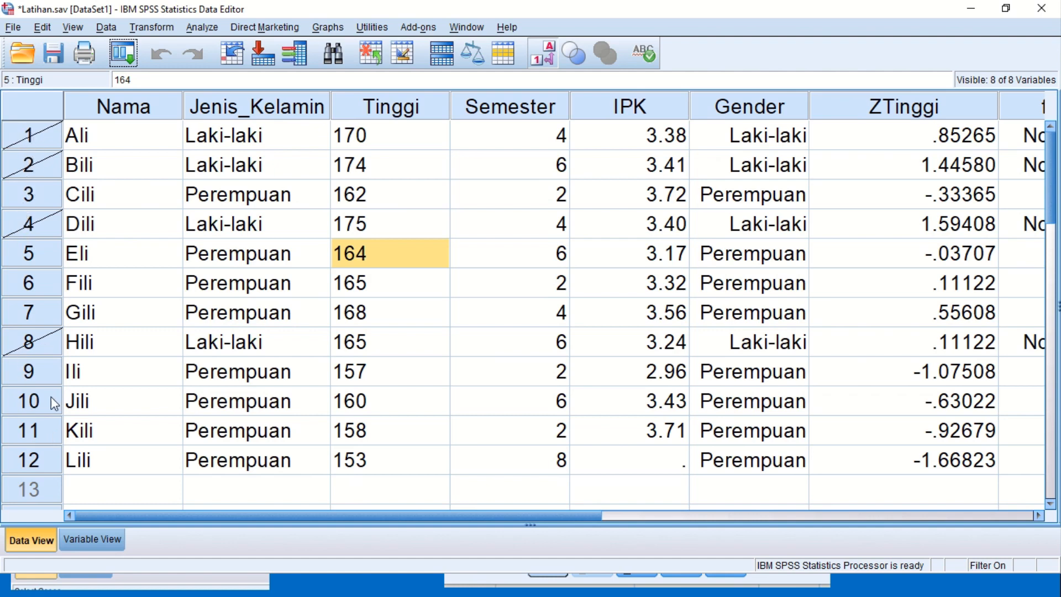
- Rerun Frequencies on Tinggi Badan for the newly filtered cases and show the output in the Statistics Viewer
{"action": "left_click", "coordinate": [122, 53]}
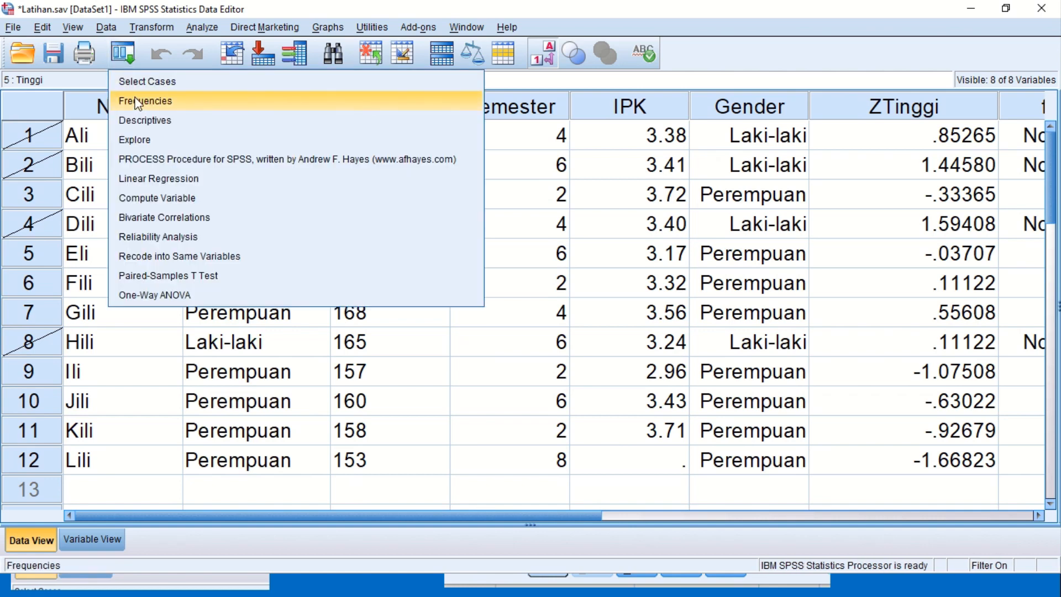
{"action": "left_click", "coordinate": [145, 101]}
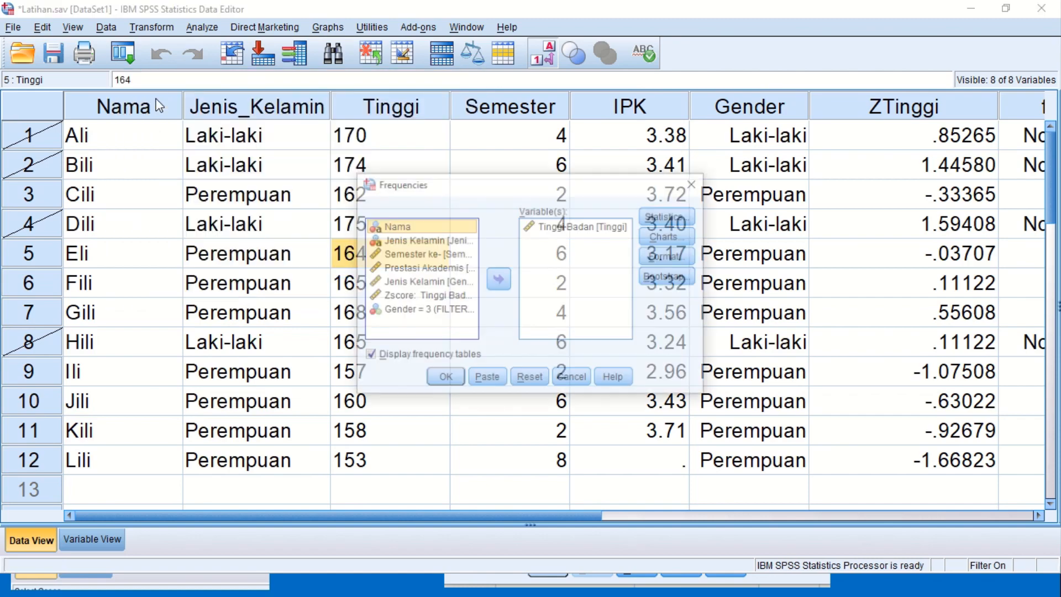
{"action": "left_click", "coordinate": [445, 380]}
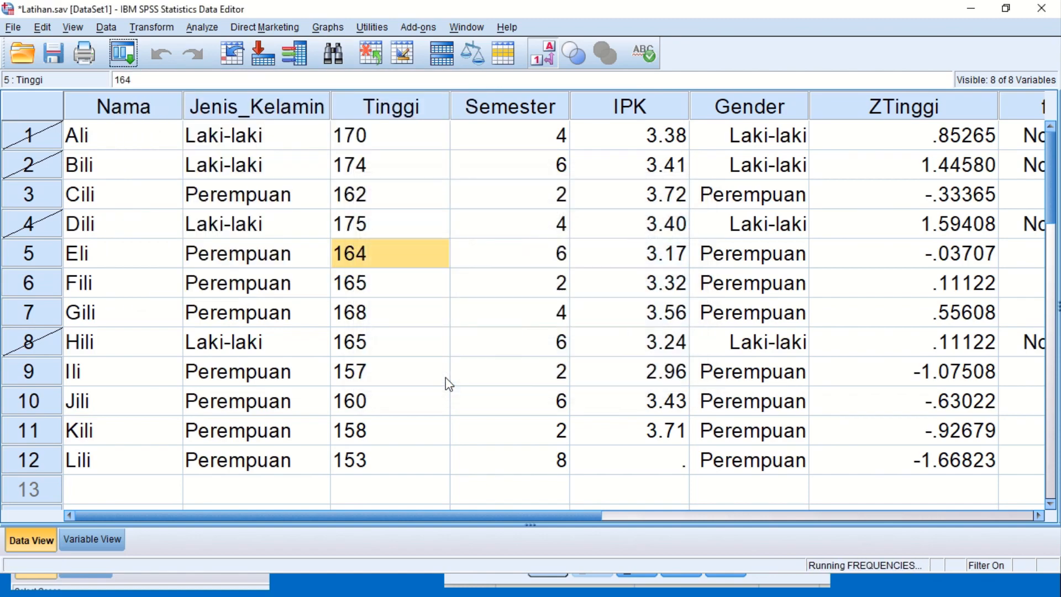
{"action": "key", "text": "alt+Tab"}
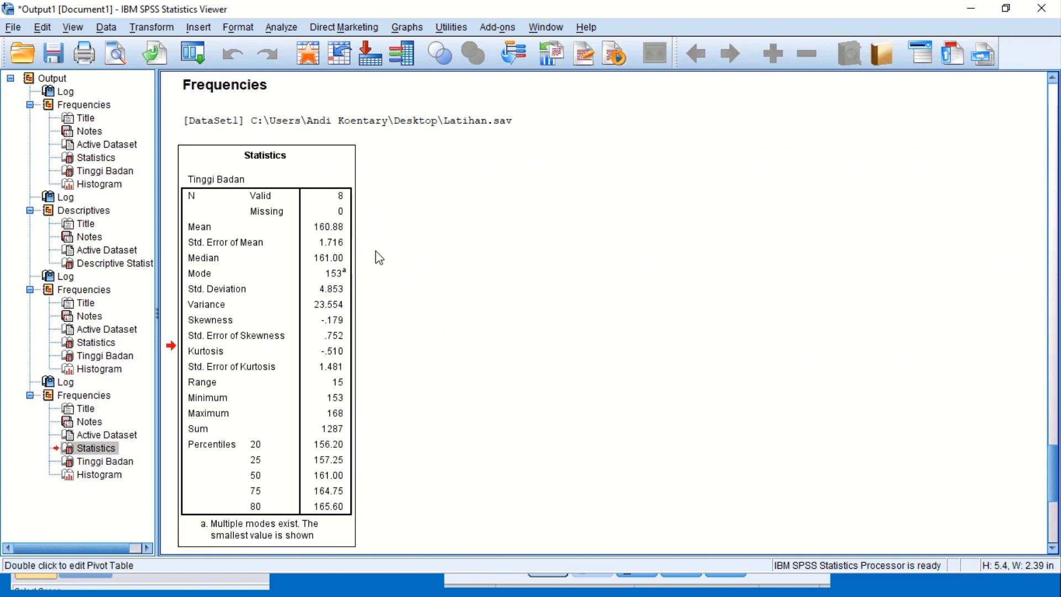
- Compare the new Tinggi Badan statistics with the Statistics table of the preceding Frequencies run, and return to the Data Editor
{"action": "key", "text": "alt+Tab"}
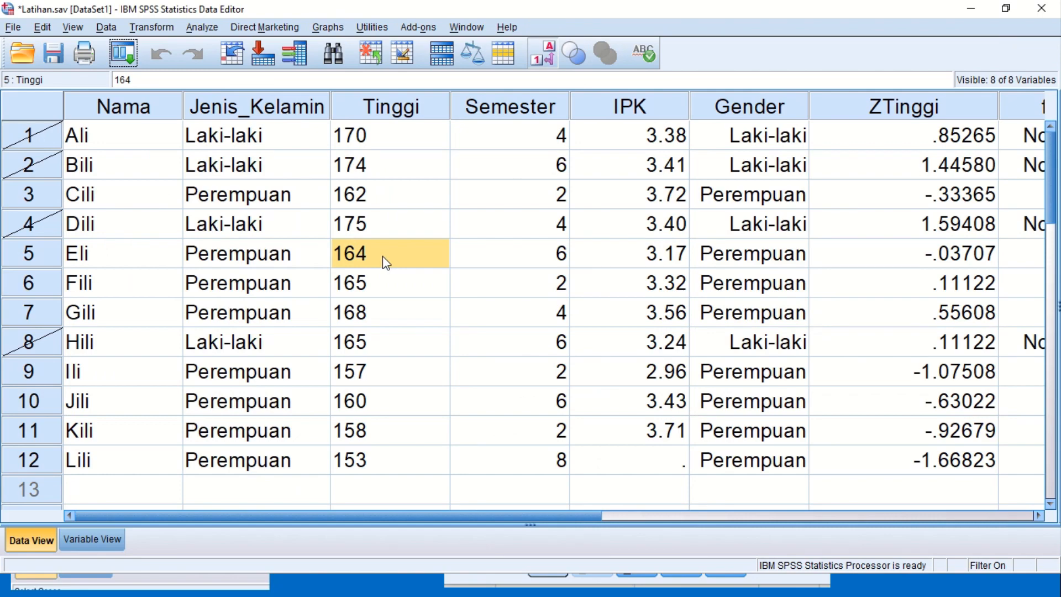
{"action": "key", "text": "alt+Tab"}
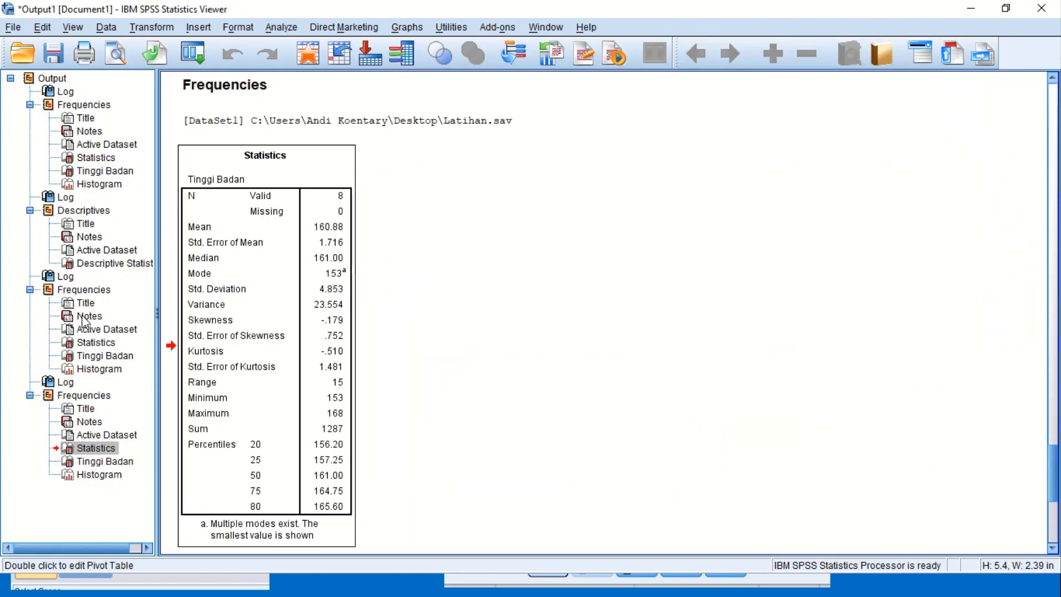
{"action": "left_click", "coordinate": [93, 343]}
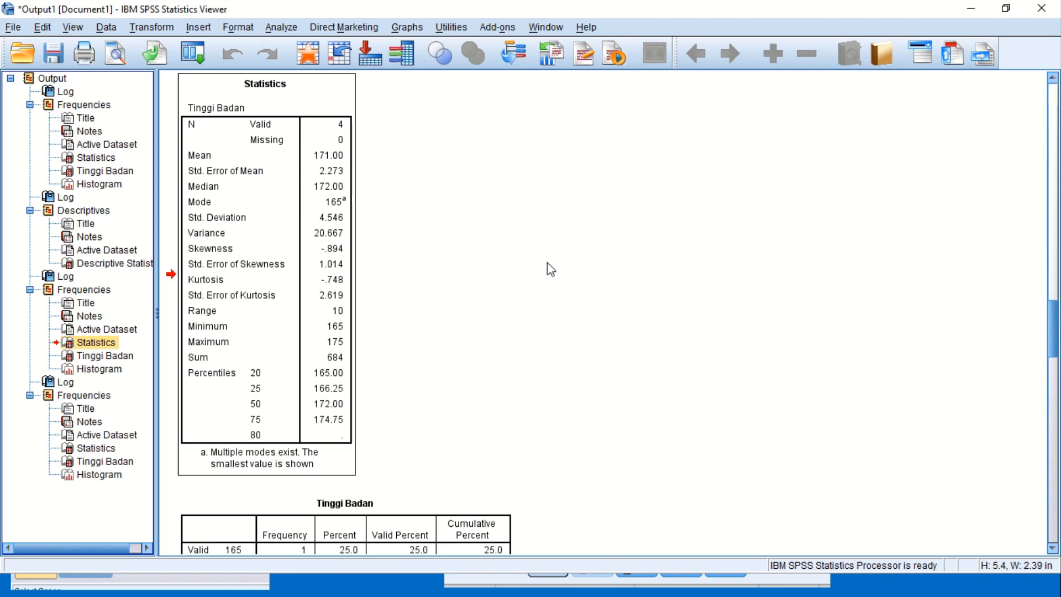
{"action": "key", "text": "alt+Tab"}
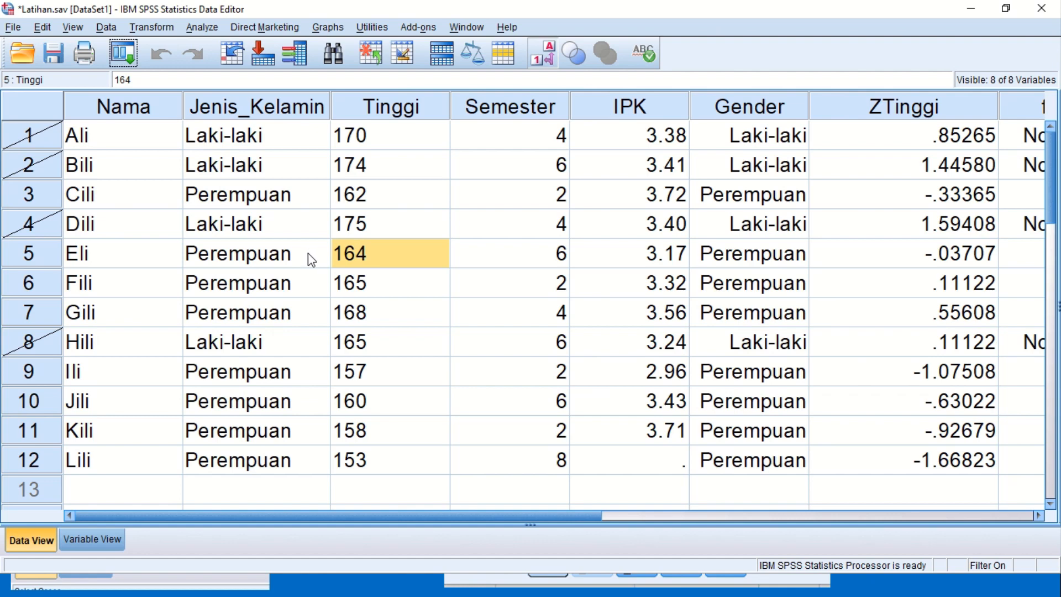
{"action": "left_click", "coordinate": [360, 235]}
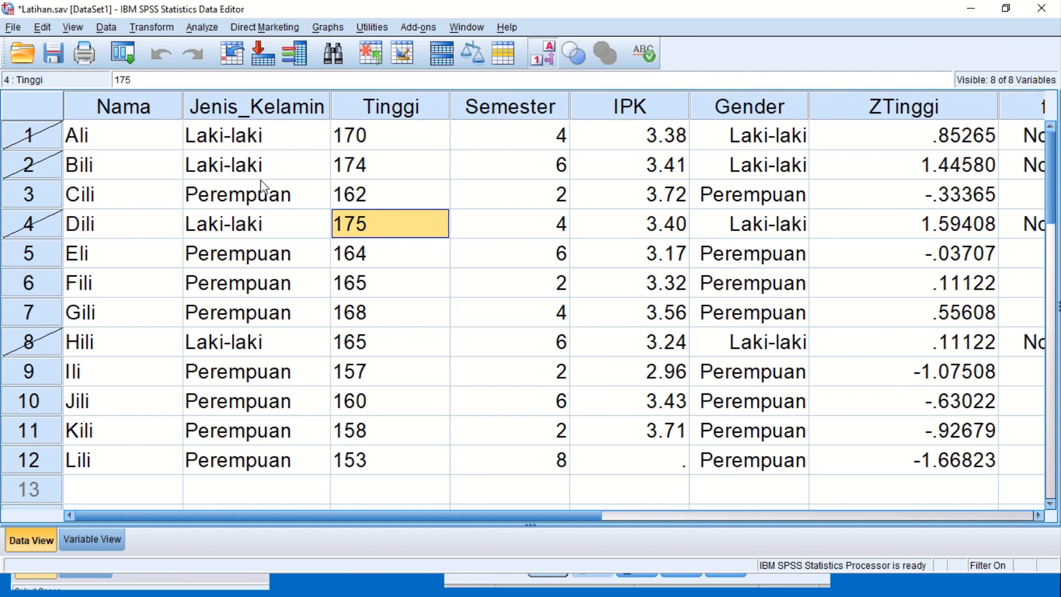
{"action": "left_click", "coordinate": [284, 208]}
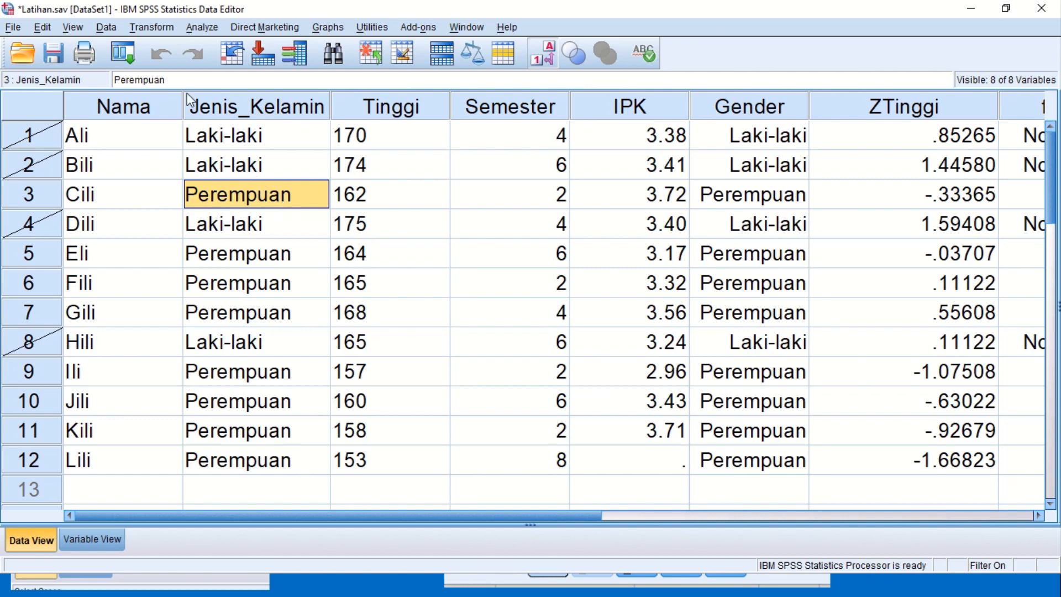
{"action": "left_click", "coordinate": [108, 29]}
{"action": "left_click", "coordinate": [393, 231]}
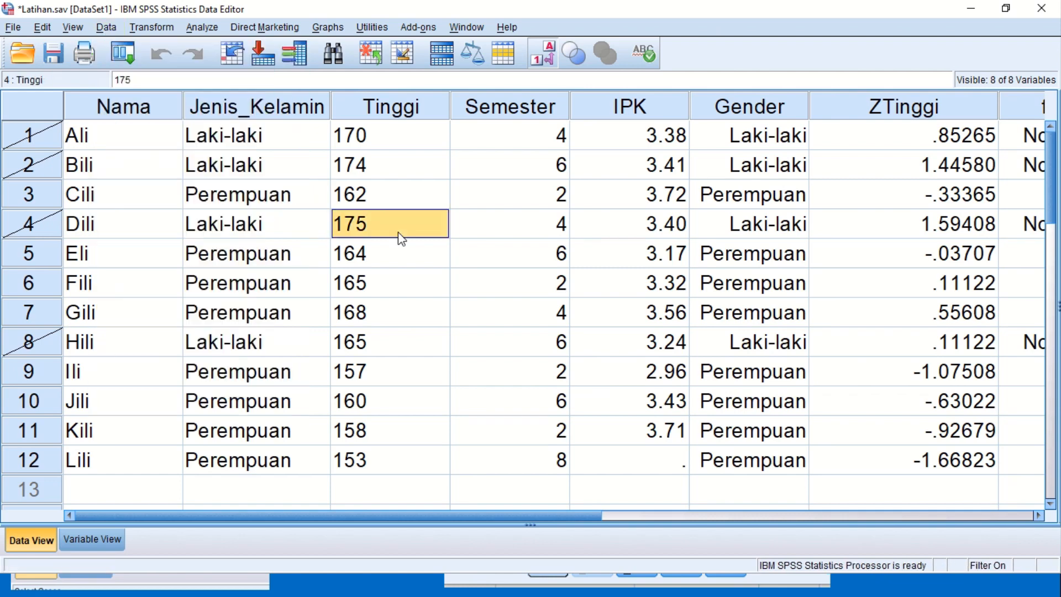
{"action": "left_click", "coordinate": [199, 32]}
{"action": "mouse_move", "coordinate": [225, 71]}
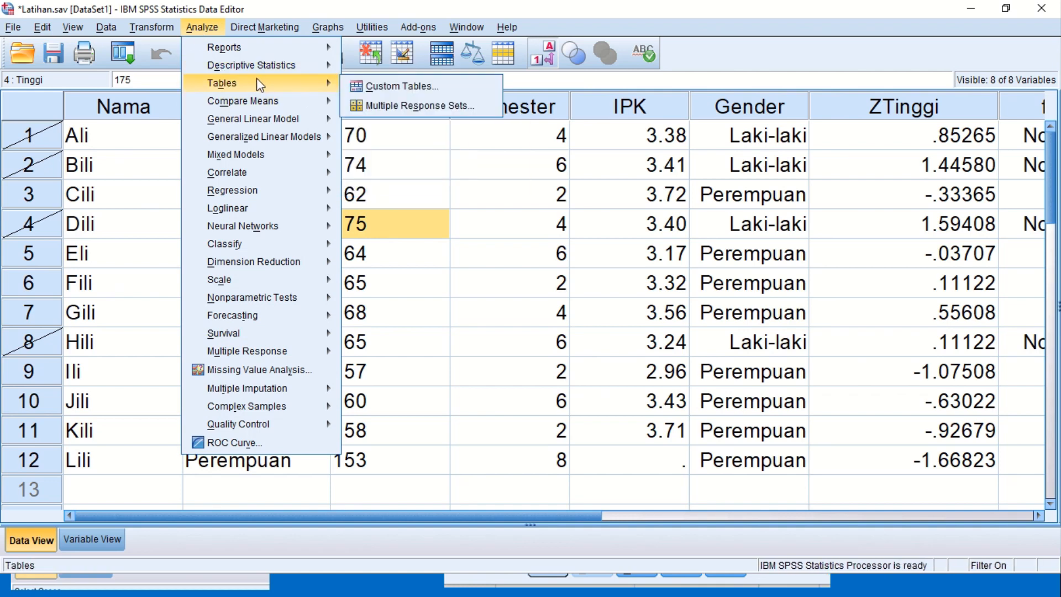
{"action": "mouse_move", "coordinate": [256, 99]}
{"action": "mouse_move", "coordinate": [260, 261]}
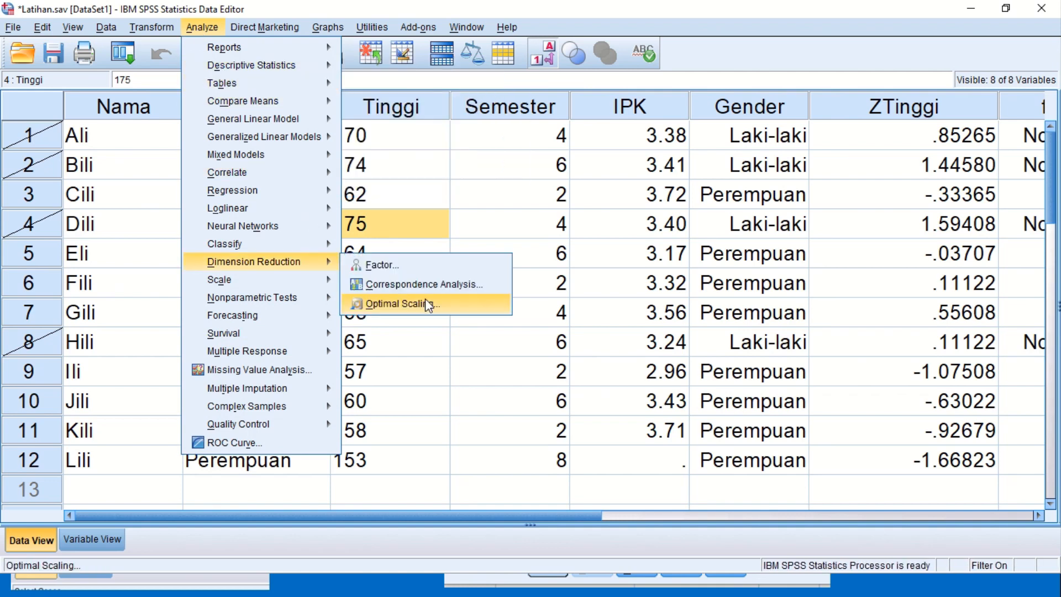
{"action": "left_click", "coordinate": [487, 193]}
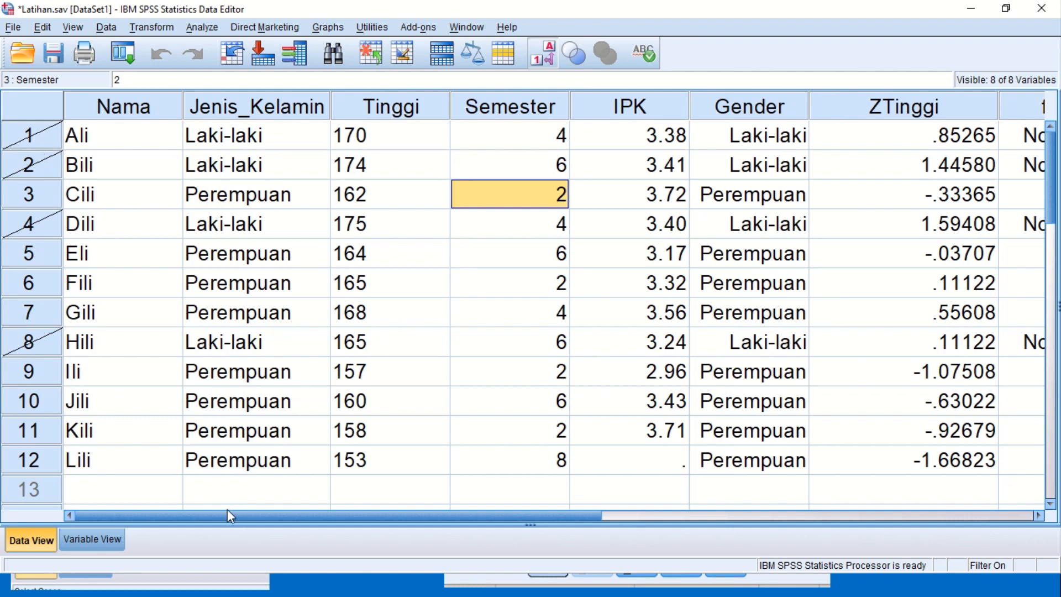
- Delete the filter_$ variable from the dataset to remove the case filter
{"action": "left_click_drag", "start_coordinate": [221, 513], "coordinate": [379, 513]}
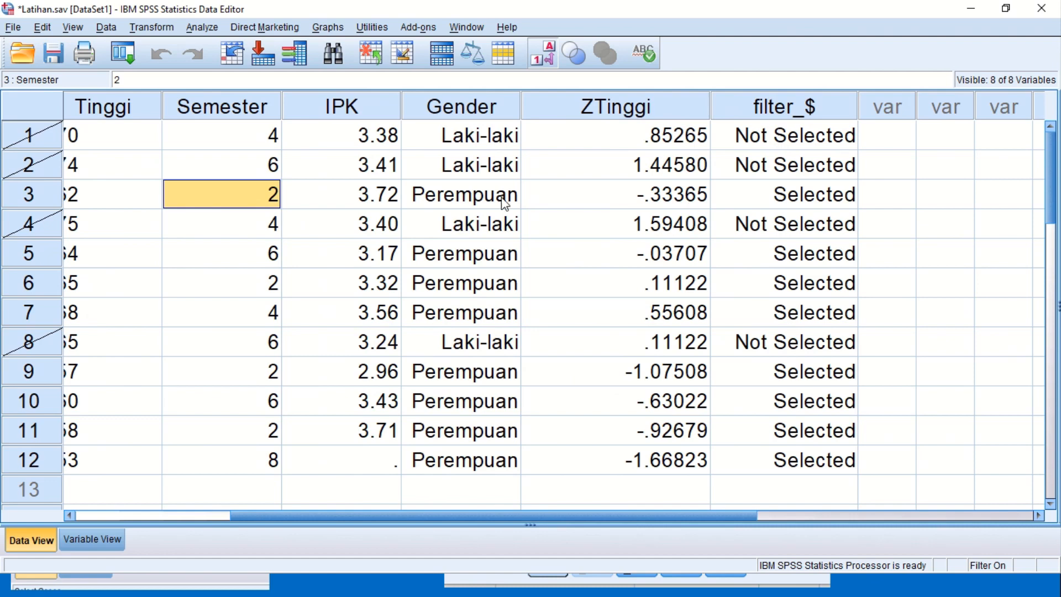
{"action": "left_click", "coordinate": [775, 107]}
{"action": "right_click", "coordinate": [775, 107]}
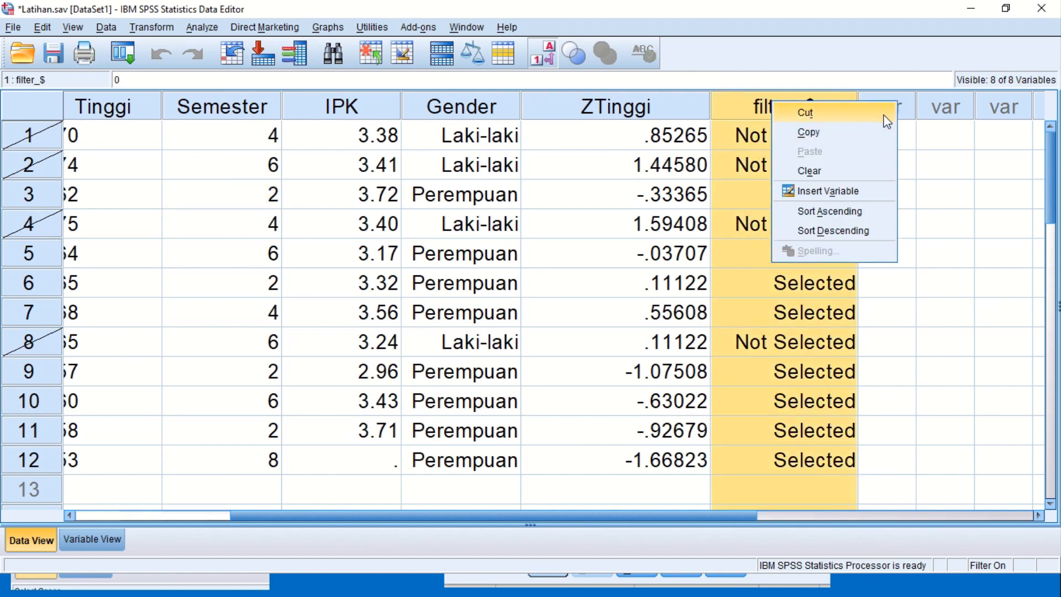
{"action": "left_click", "coordinate": [800, 172]}
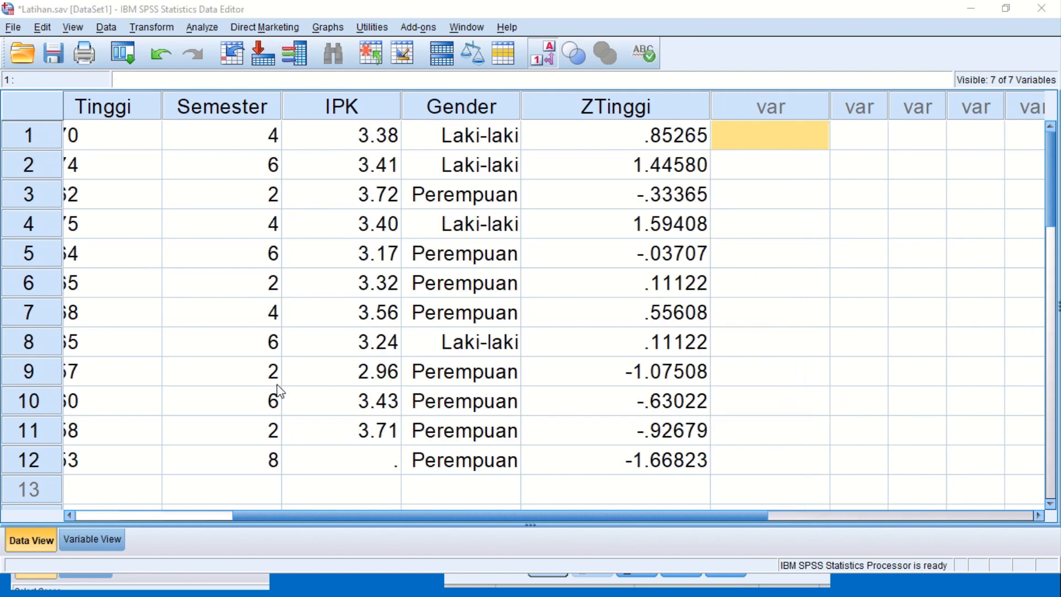
- Check the subgroup descriptive statistics procedure on the PowerPoint slide, revealing its IF line, and return to the SPSS Data Editor
{"action": "key", "text": "alt+Tab"}
{"action": "left_click", "coordinate": [738, 113]}
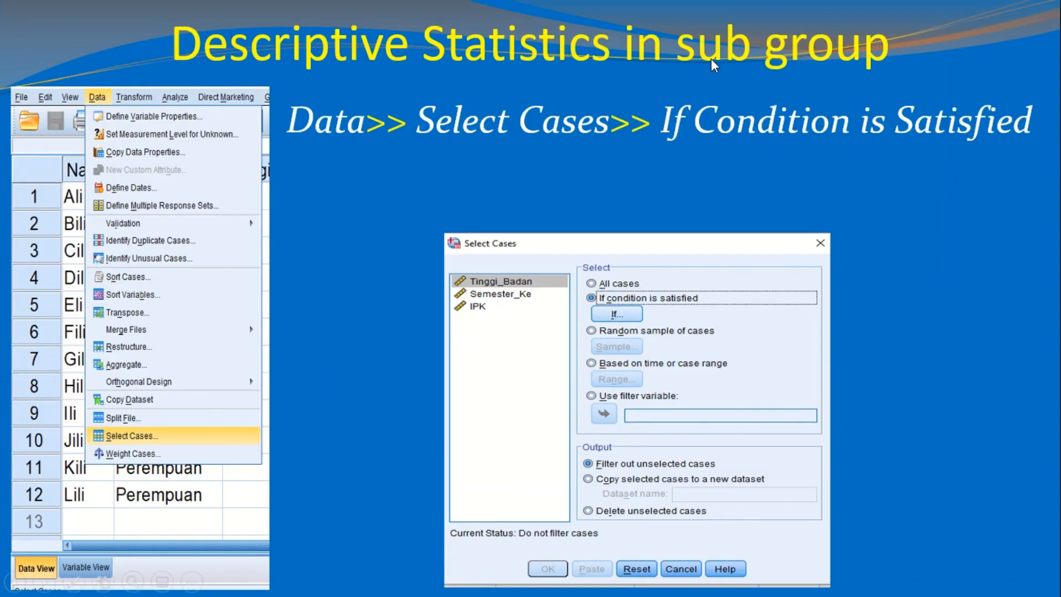
{"action": "left_click", "coordinate": [714, 85]}
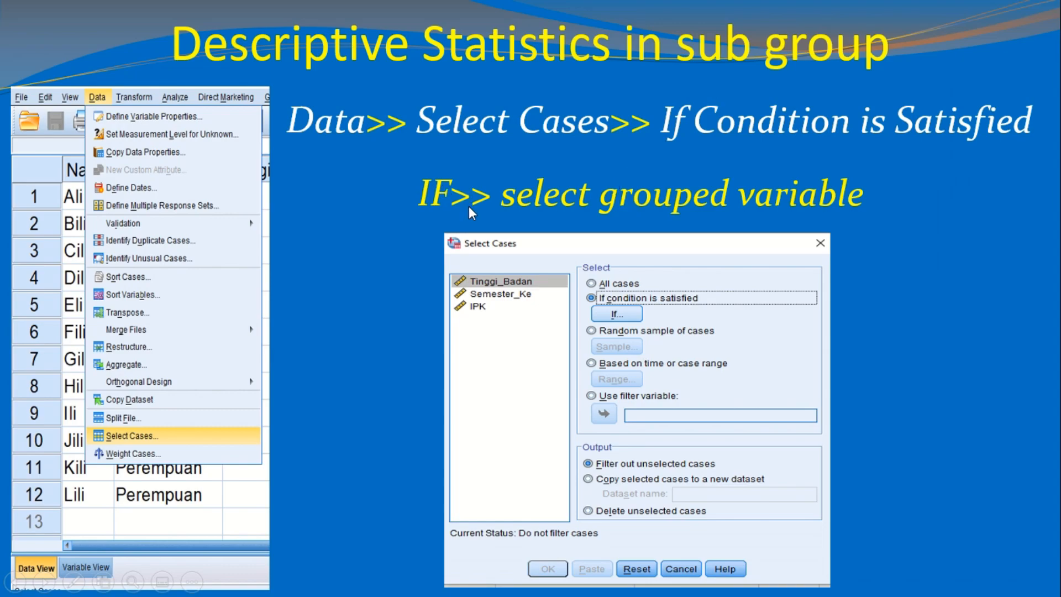
{"action": "key", "text": "alt+Tab"}
- Set up a One-Way ANOVA with Tinggi Badan as the dependent variable and Jenis Kelamin [Gender] as the factor
{"action": "left_click", "coordinate": [208, 27]}
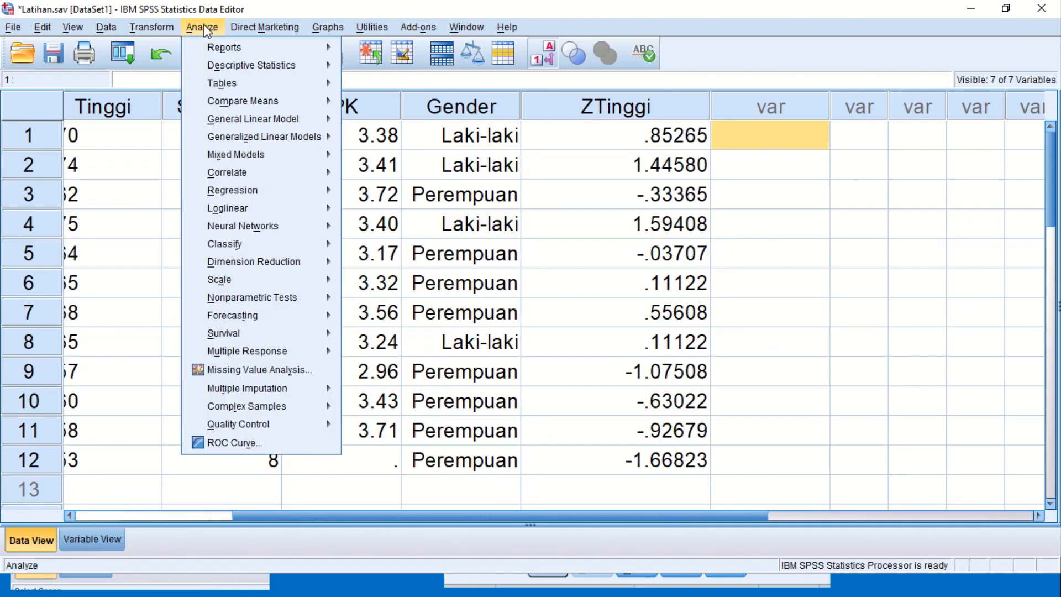
{"action": "mouse_move", "coordinate": [233, 102]}
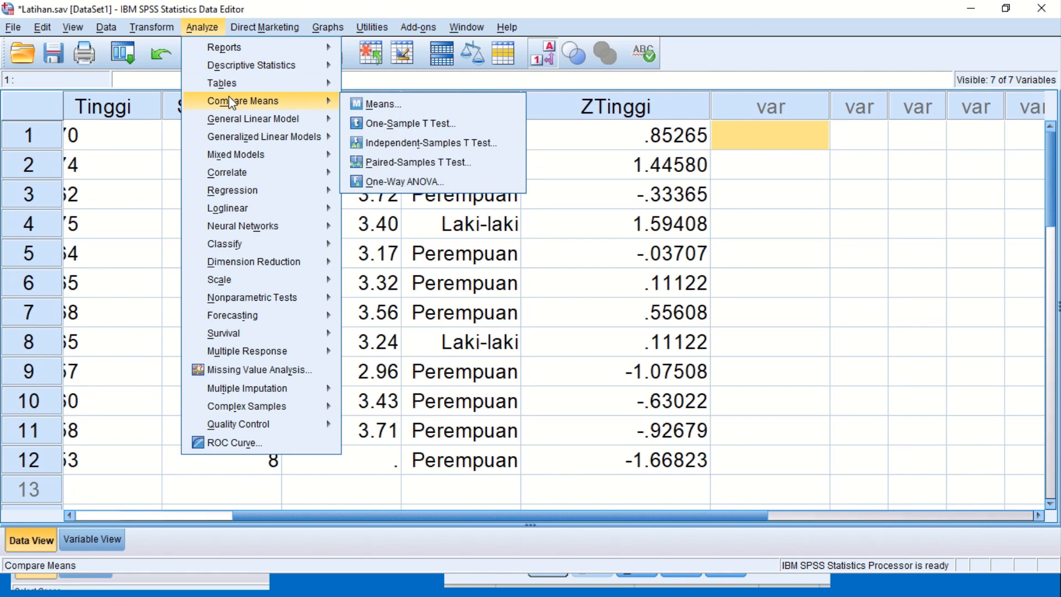
{"action": "left_click", "coordinate": [395, 182]}
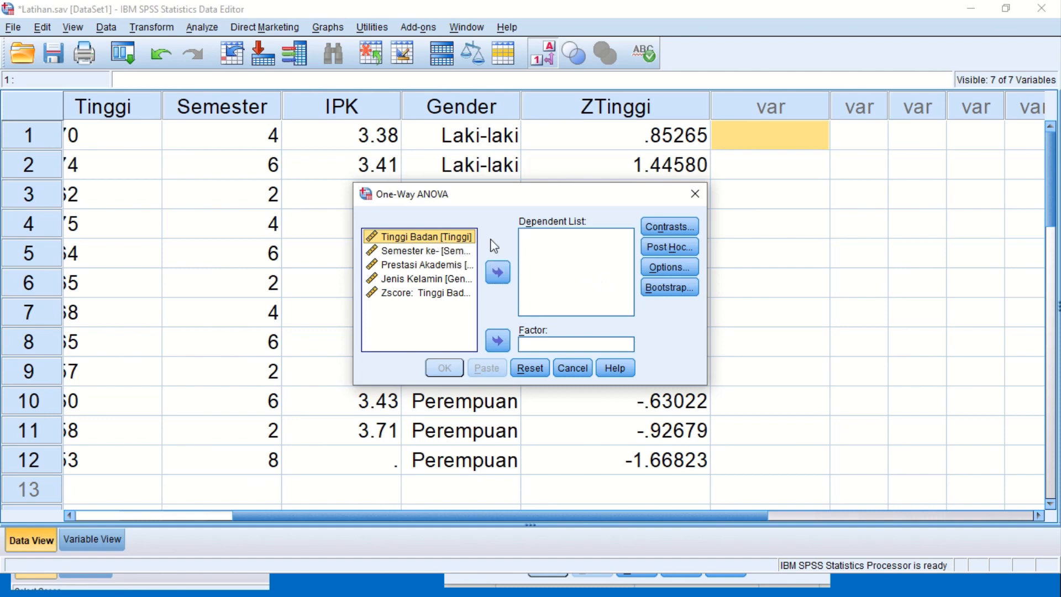
{"action": "left_click", "coordinate": [497, 272]}
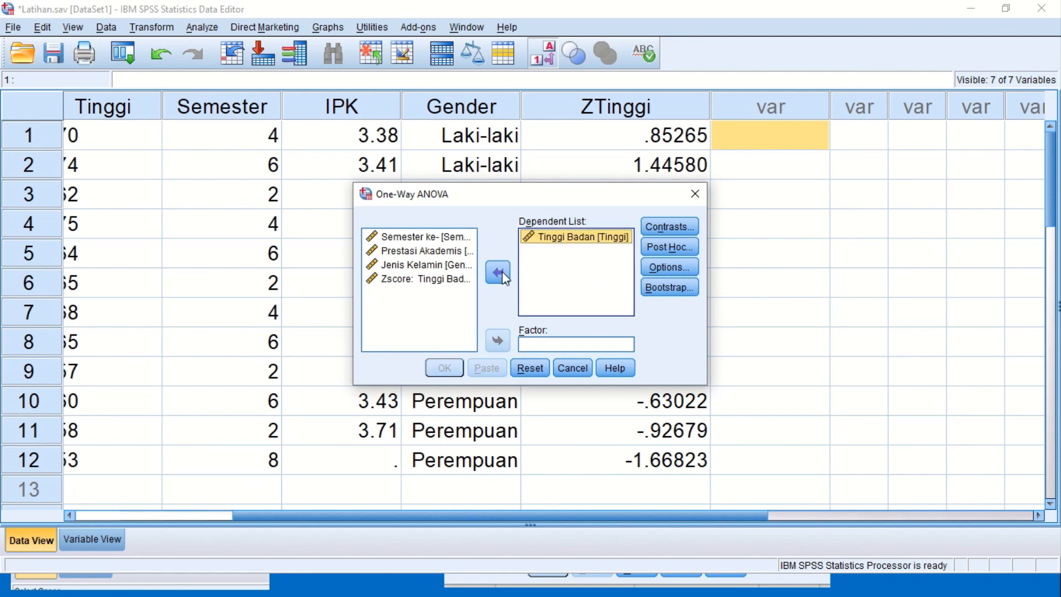
{"action": "left_click", "coordinate": [408, 266]}
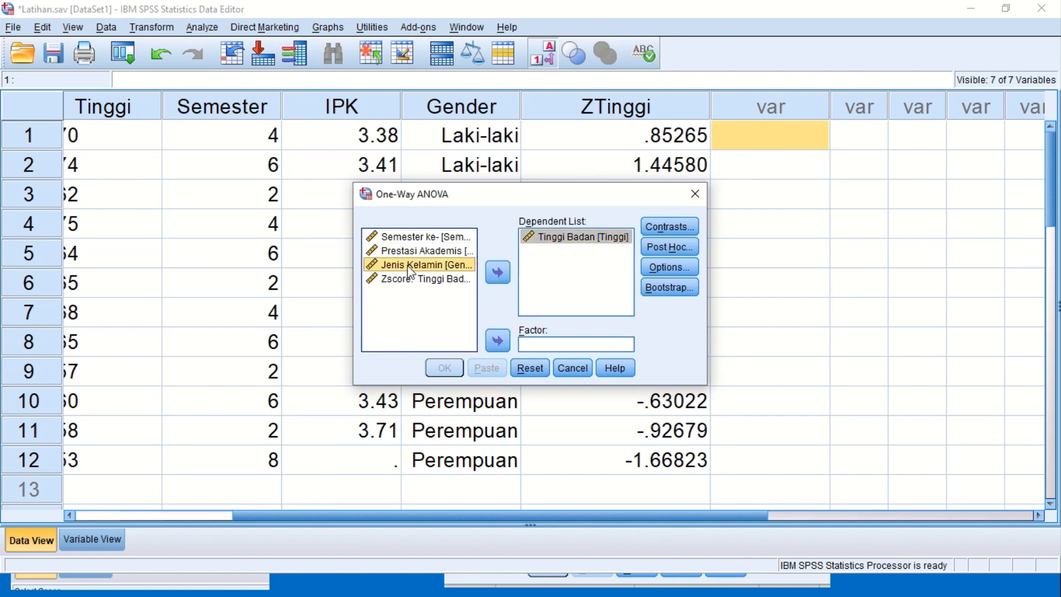
{"action": "left_click", "coordinate": [496, 341]}
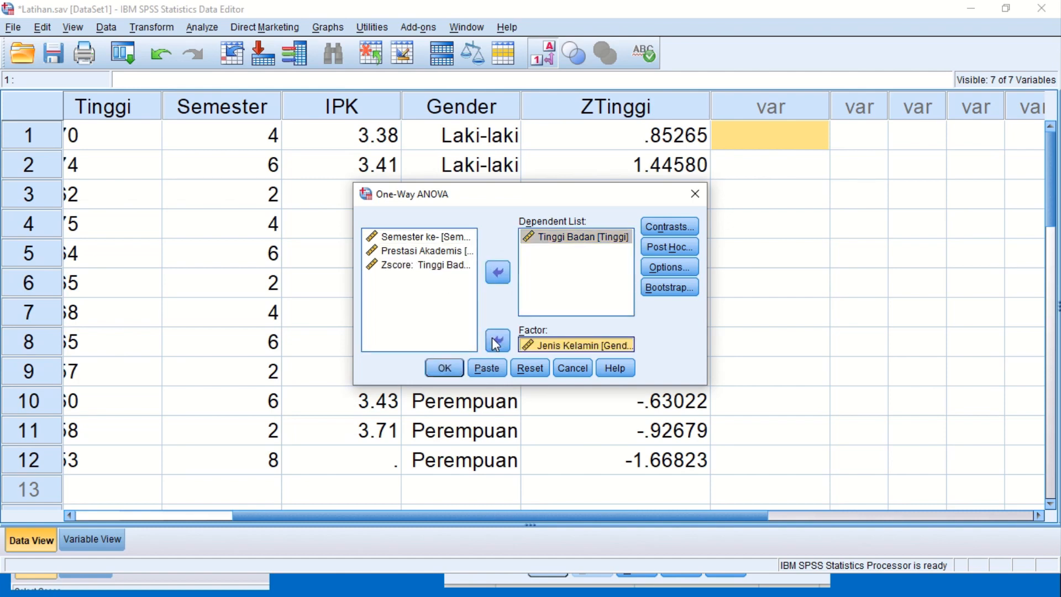
- Run the One-Way ANOVA with Descriptive statistics enabled and inspect its Descriptives table in the output viewer
{"action": "left_click", "coordinate": [668, 268]}
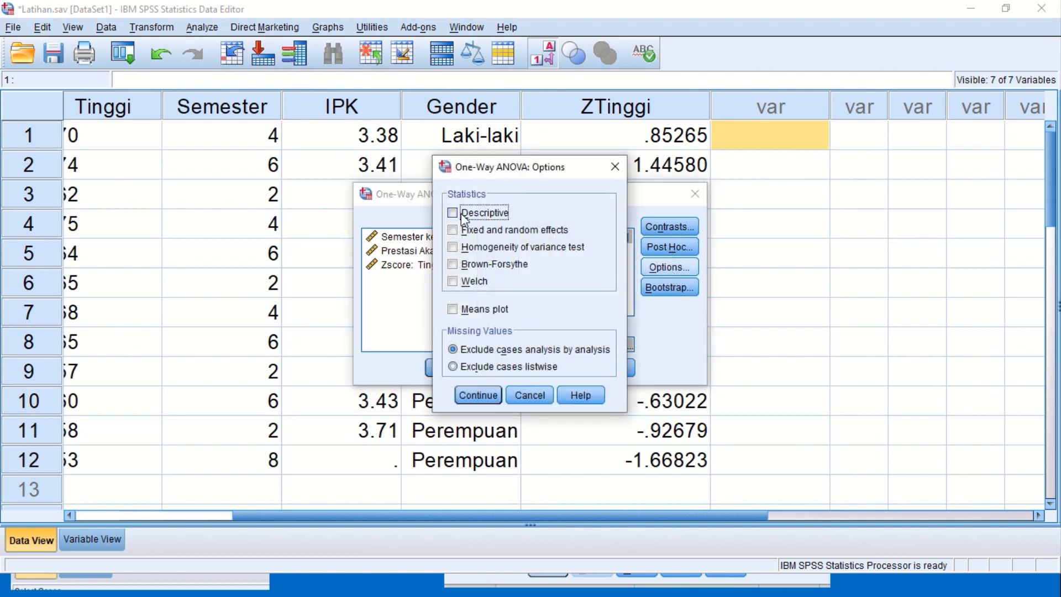
{"action": "left_click", "coordinate": [463, 215]}
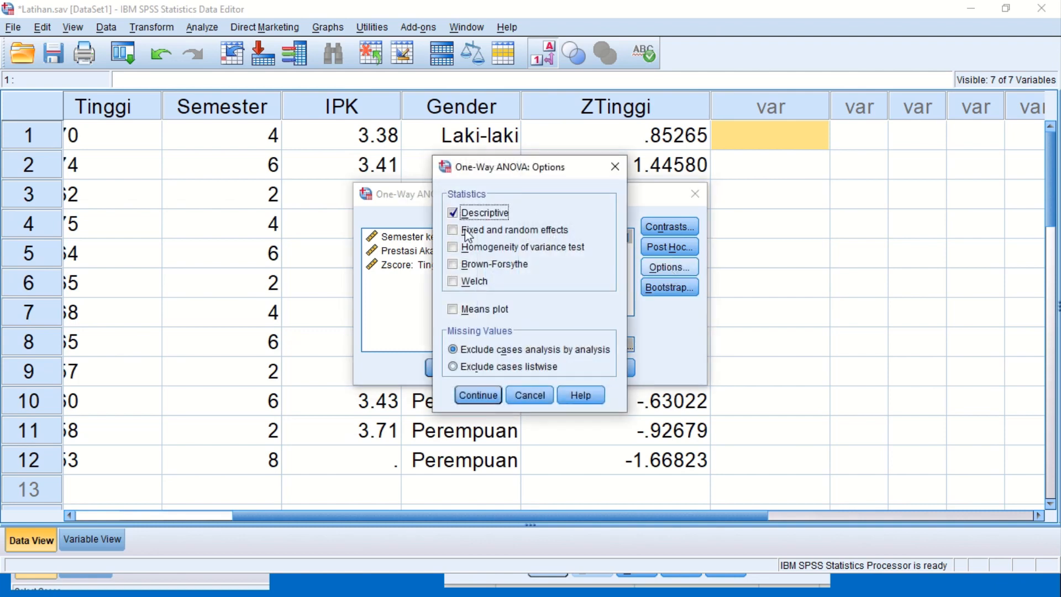
{"action": "left_click", "coordinate": [475, 395]}
{"action": "left_click", "coordinate": [441, 365]}
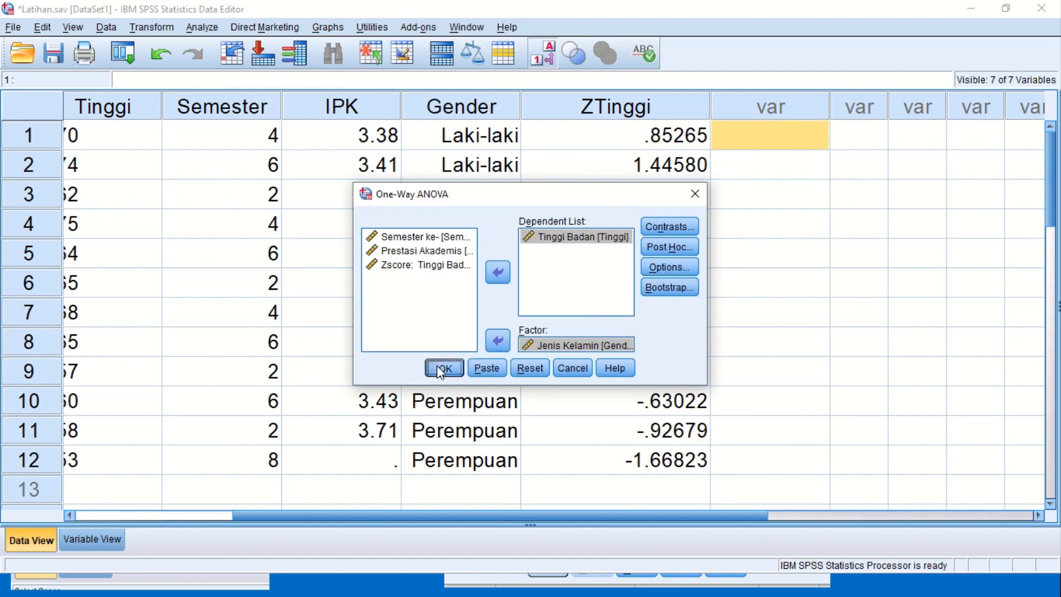
{"action": "key", "text": "alt+Tab"}
{"action": "key", "text": "alt+Tab"}
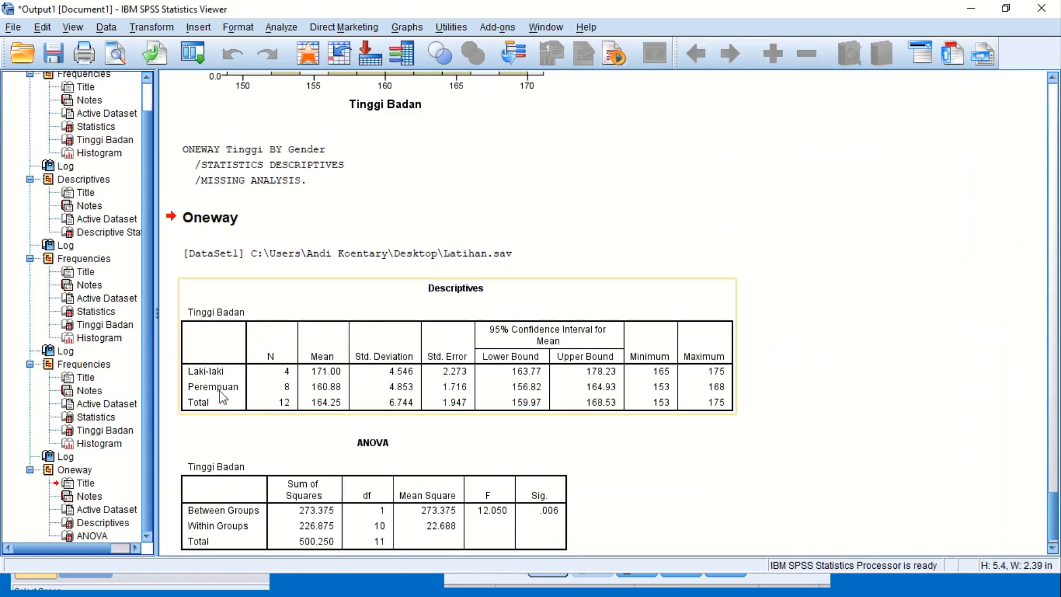
{"action": "left_click", "coordinate": [220, 392]}
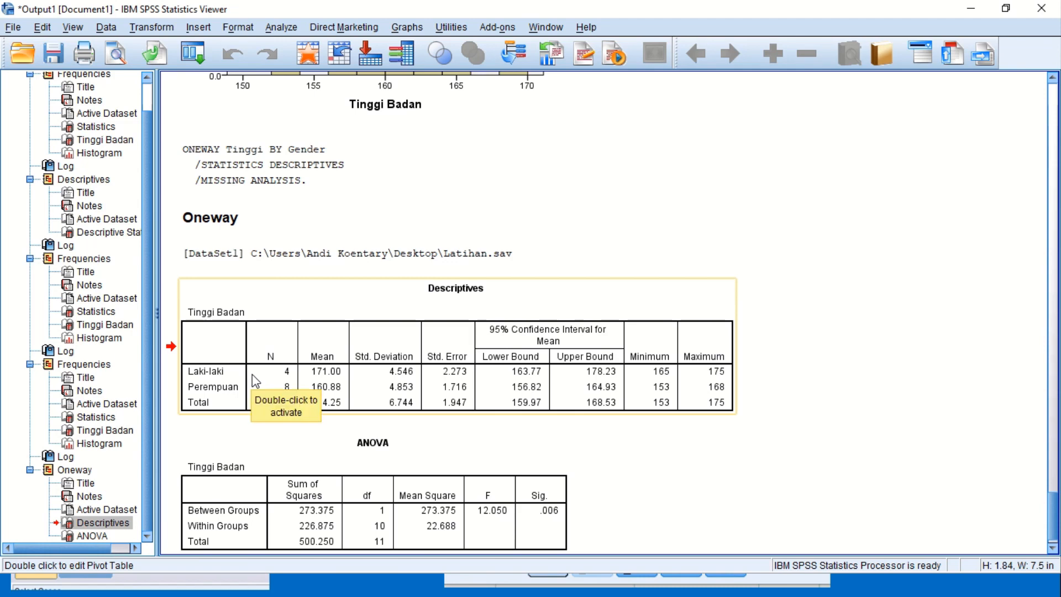
- Switch to the PowerPoint slide show, review the Explore procedure on the Normal Distribution Test slide, and return to the SPSS output
{"action": "key", "text": "alt+Tab"}
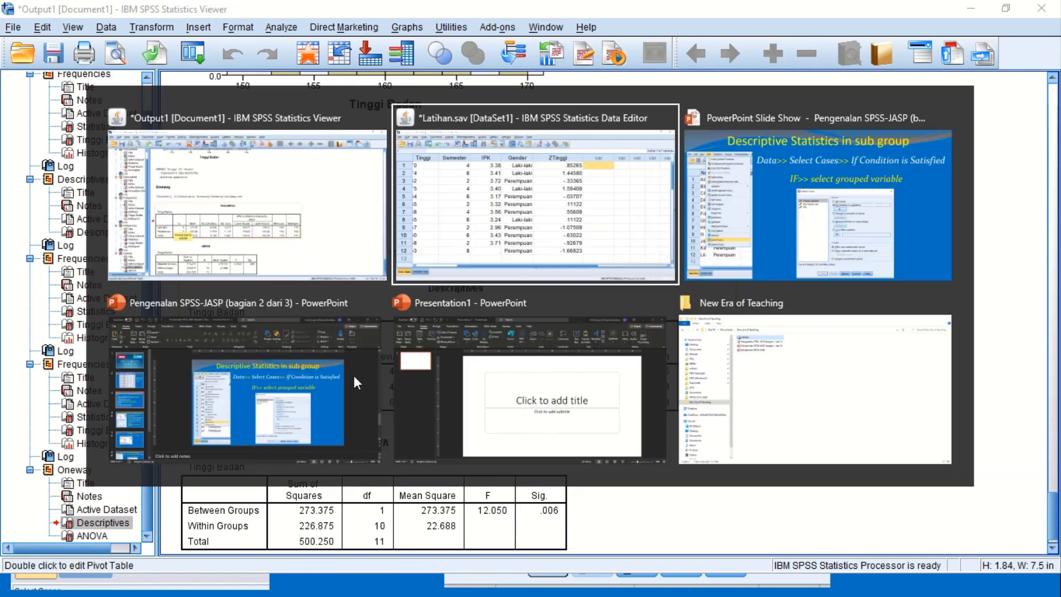
{"action": "key", "text": "alt+Tab"}
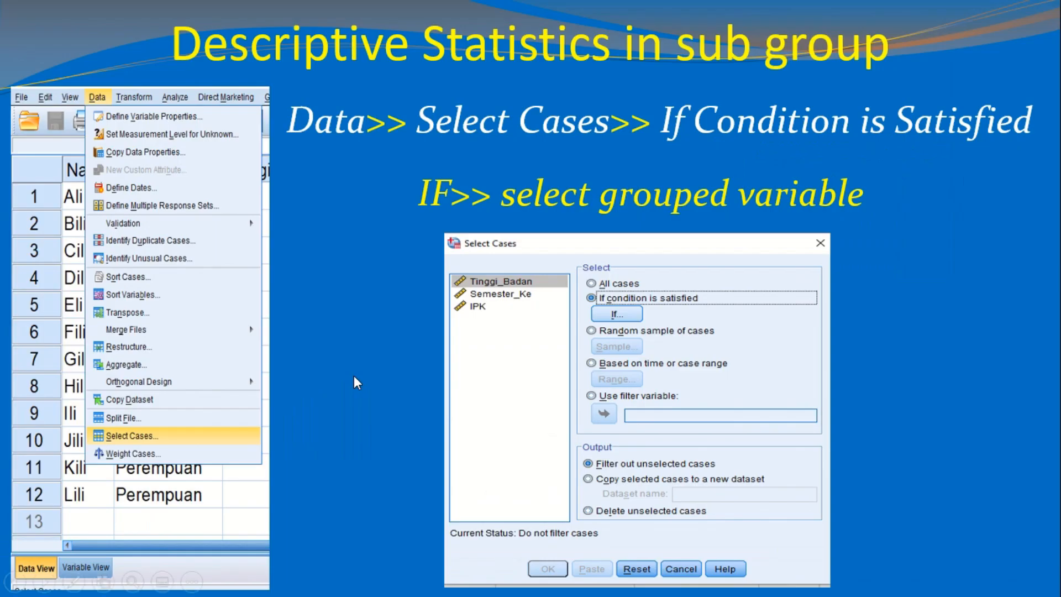
{"action": "key", "text": "Right"}
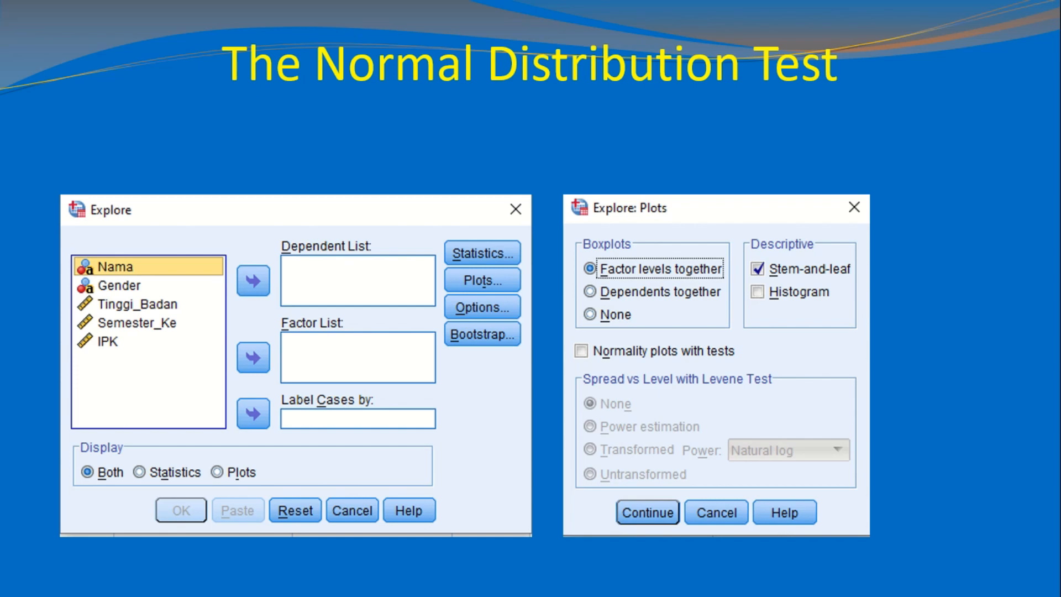
{"action": "key", "text": "Right"}
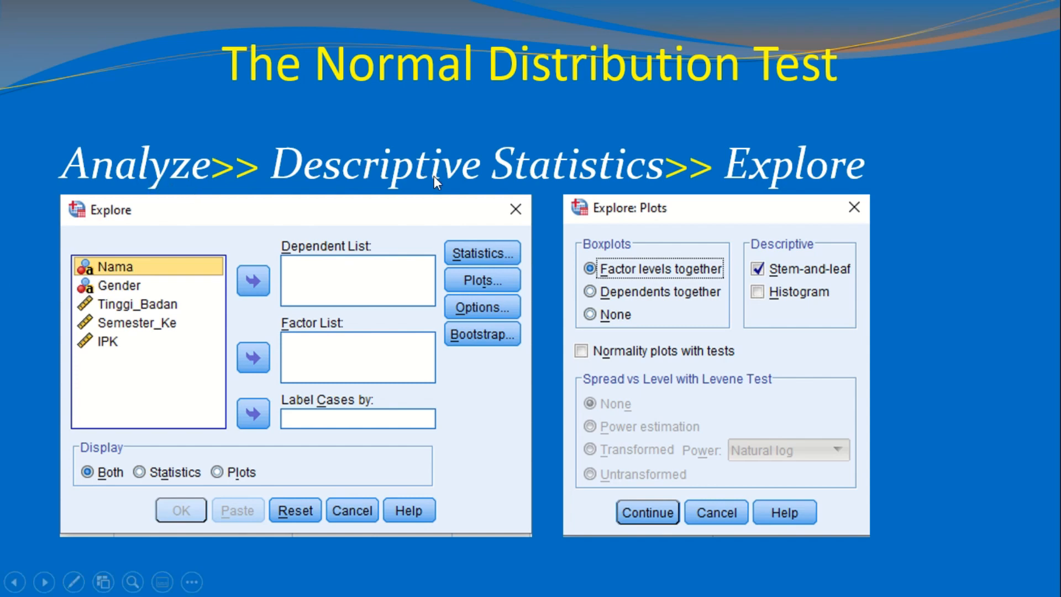
{"action": "key", "text": "alt+Tab"}
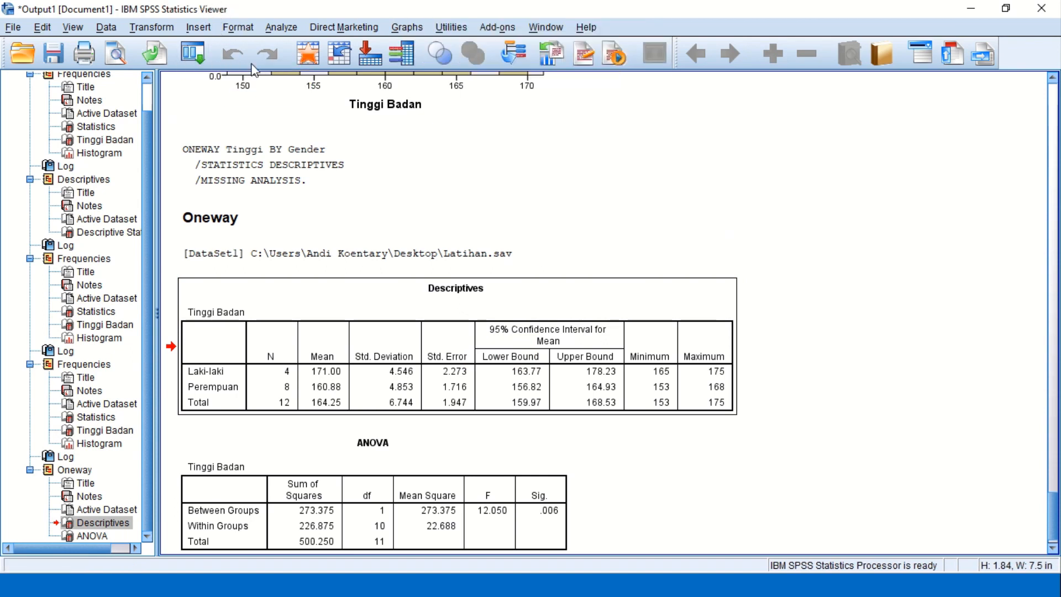
- Set up an Explore analysis with Tinggi Badan as the dependent variable
{"action": "left_click", "coordinate": [282, 31]}
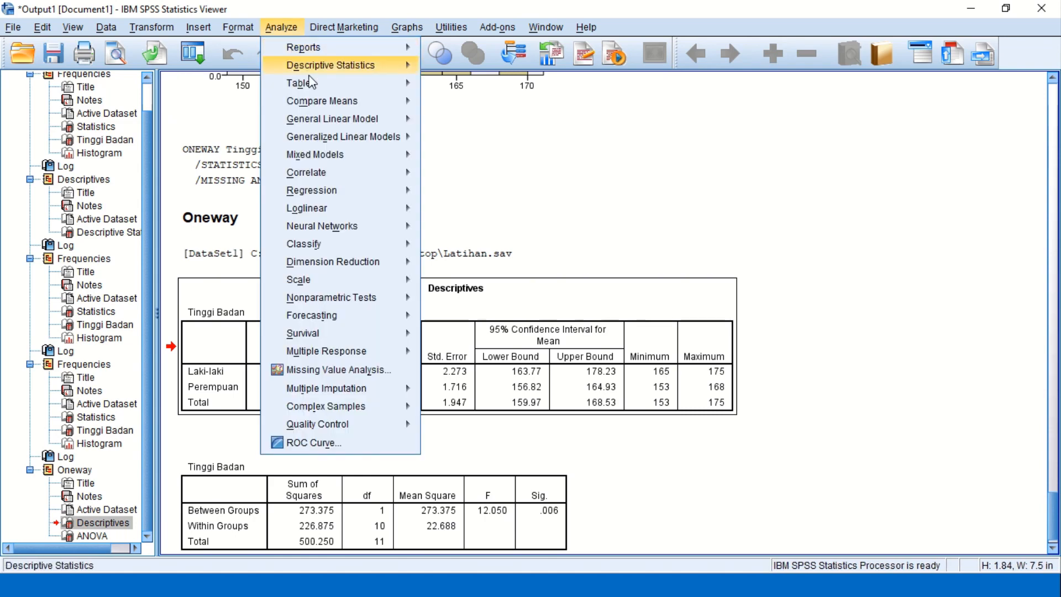
{"action": "mouse_move", "coordinate": [309, 66]}
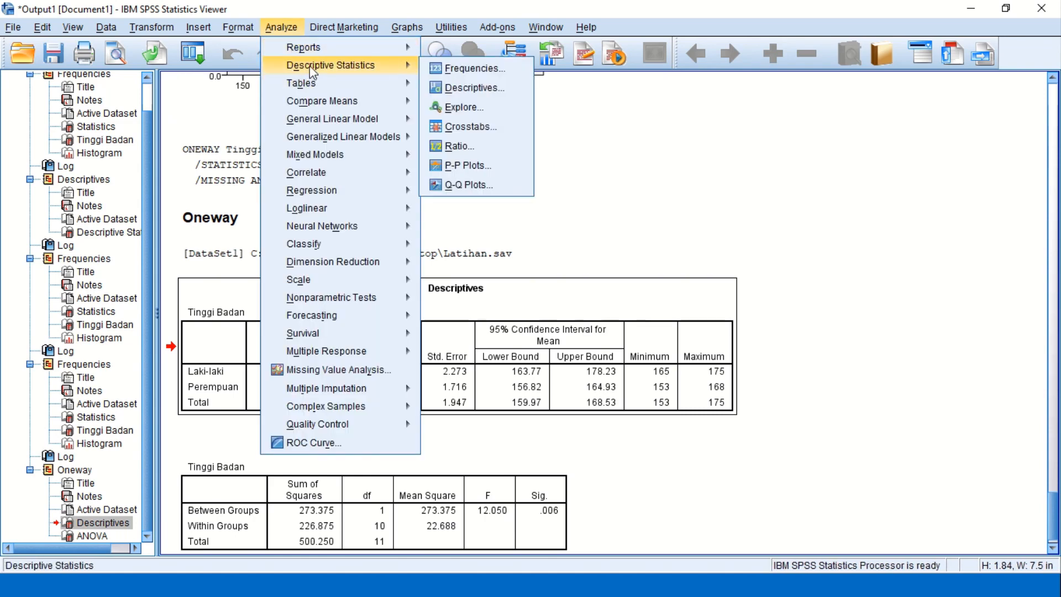
{"action": "left_click", "coordinate": [453, 106]}
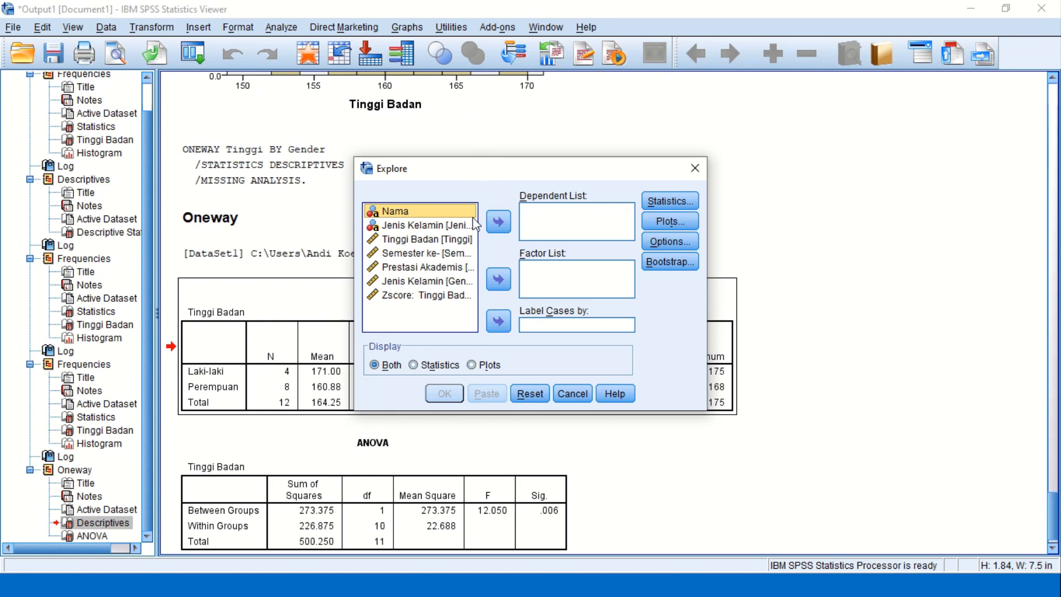
{"action": "left_click", "coordinate": [436, 241]}
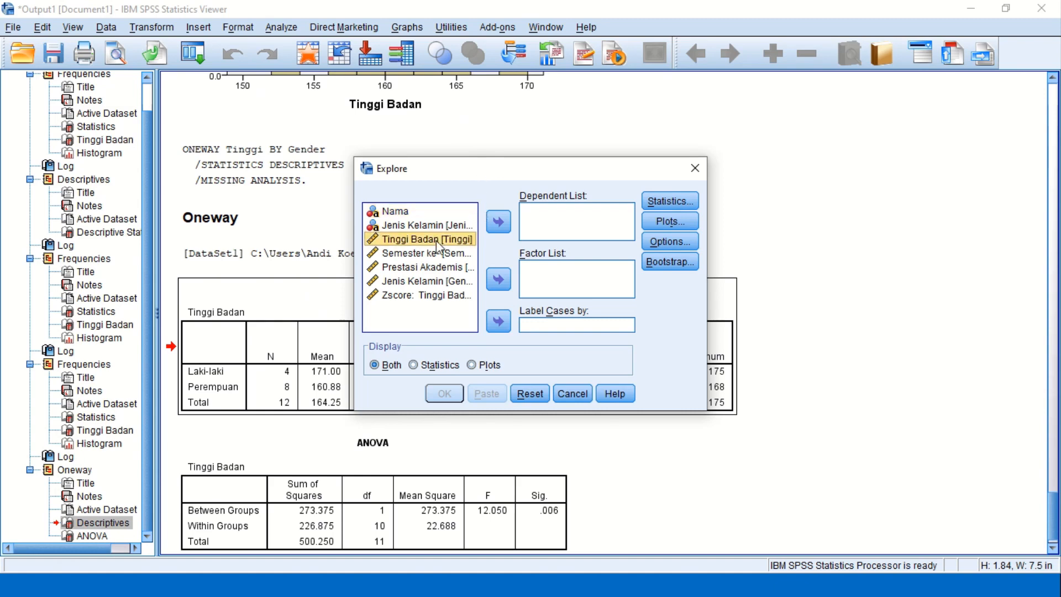
{"action": "left_click", "coordinate": [499, 223]}
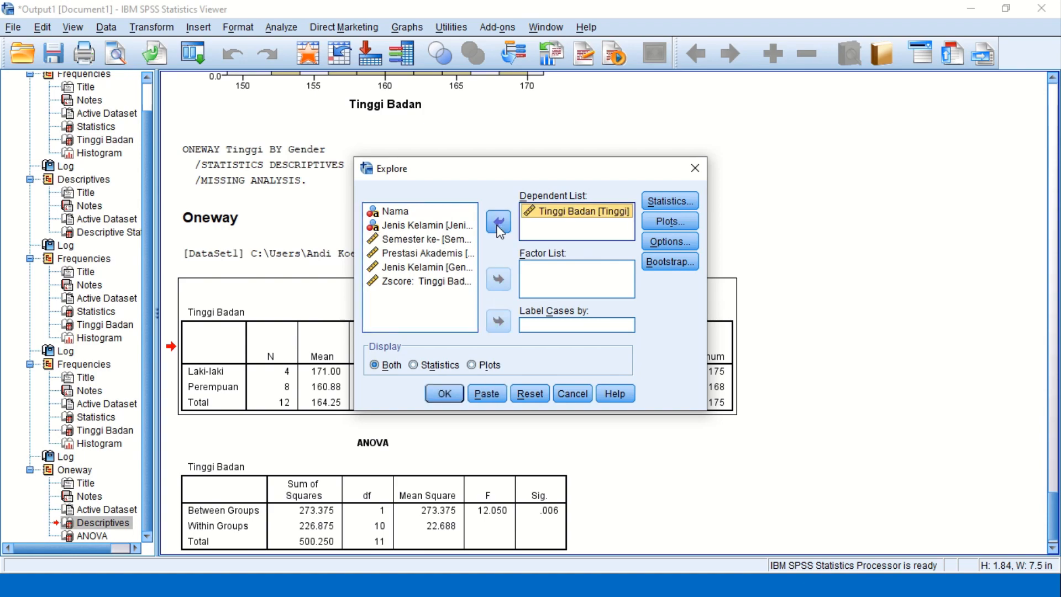
- Check the normality settings on the slide, enable normality plots with tests and the histogram in SPSS, and run Explore
{"action": "key", "text": "alt+Tab"}
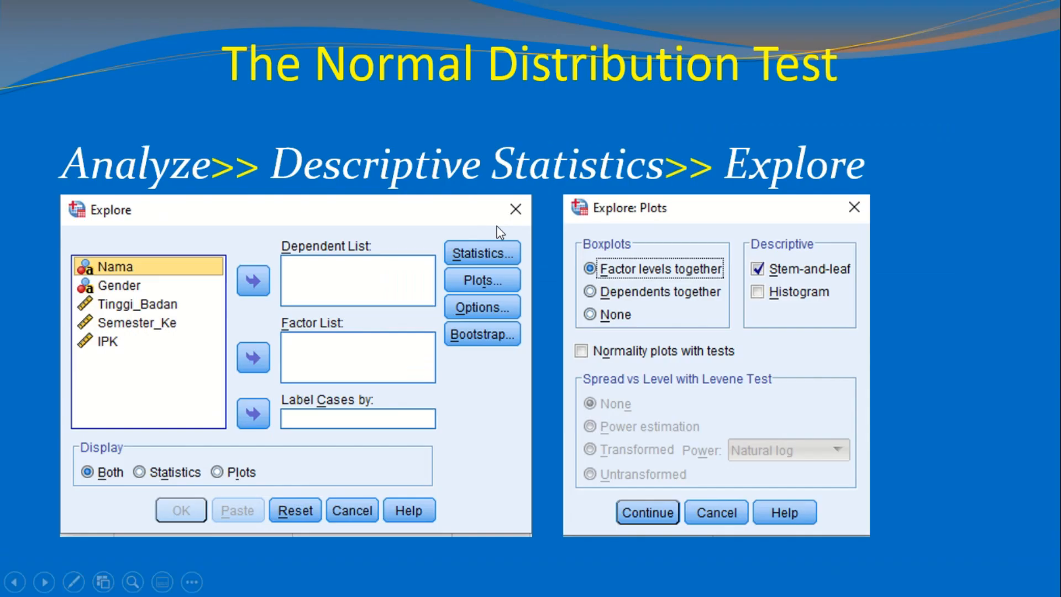
{"action": "left_click", "coordinate": [497, 227]}
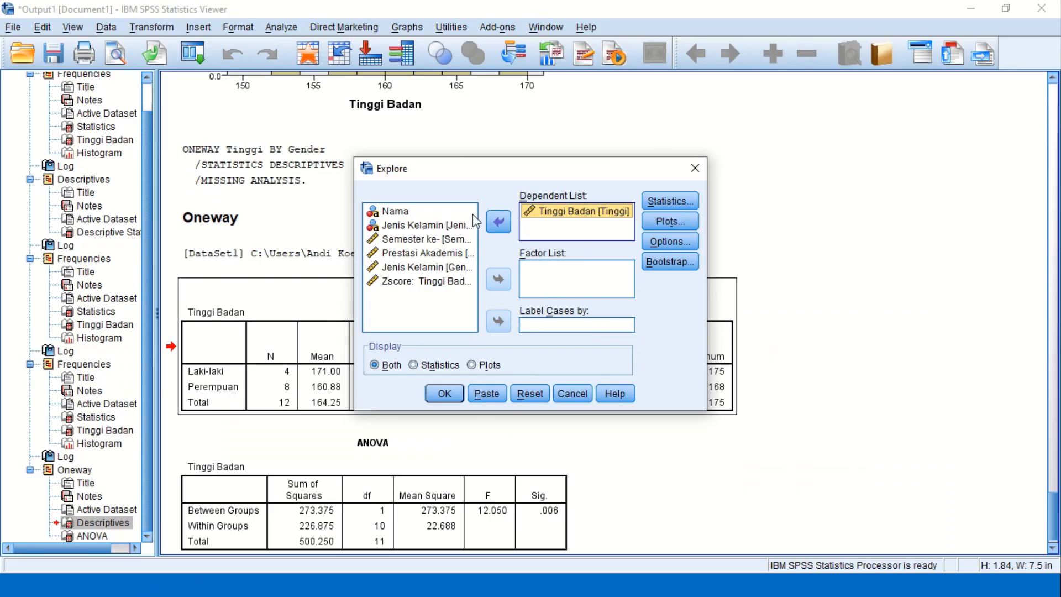
{"action": "left_click", "coordinate": [662, 224]}
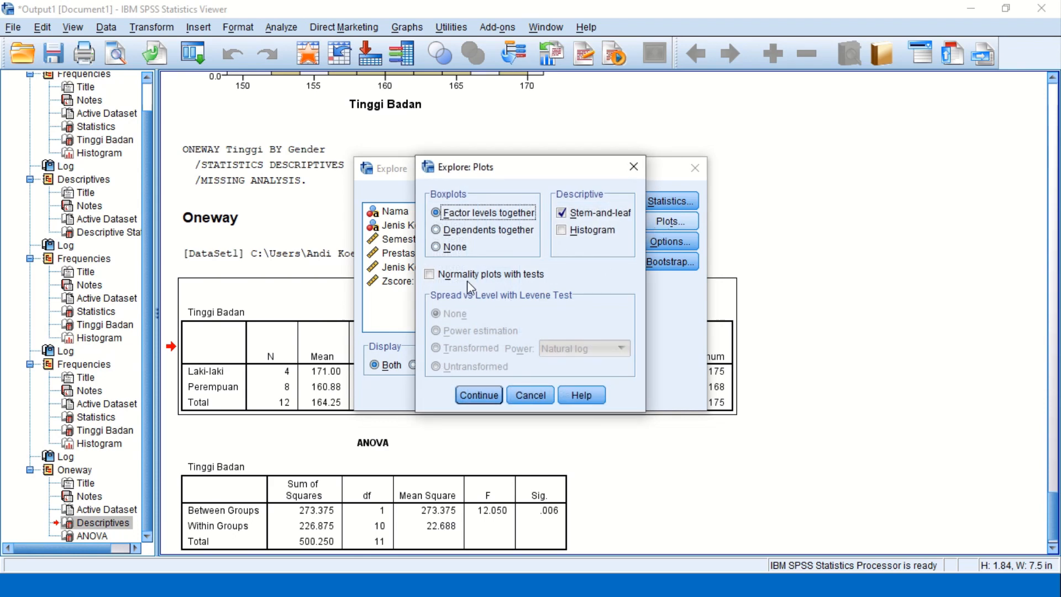
{"action": "left_click", "coordinate": [429, 274]}
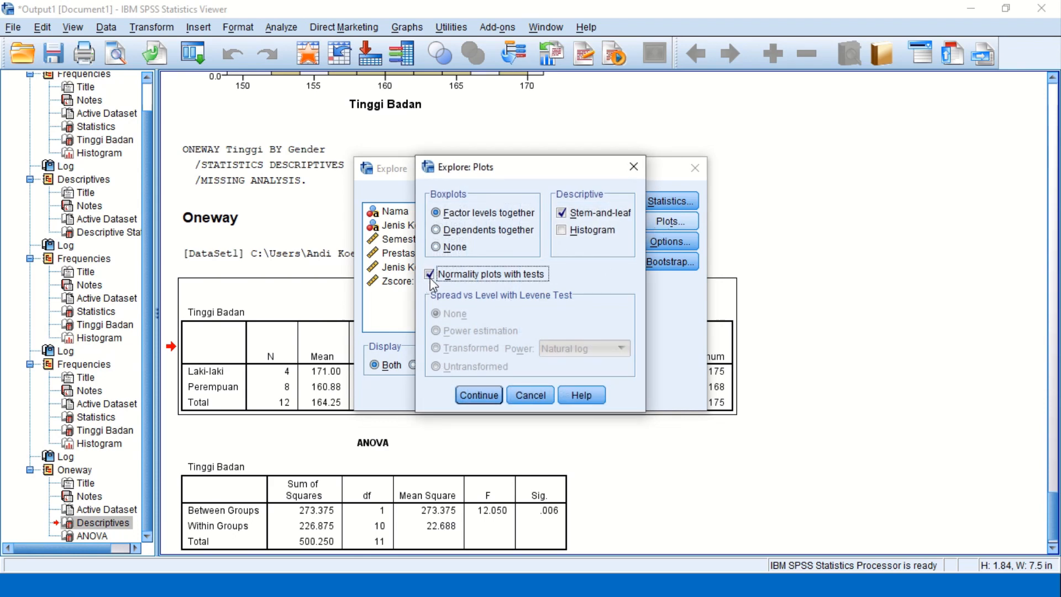
{"action": "left_click", "coordinate": [564, 232]}
{"action": "left_click", "coordinate": [479, 393]}
{"action": "left_click", "coordinate": [445, 392]}
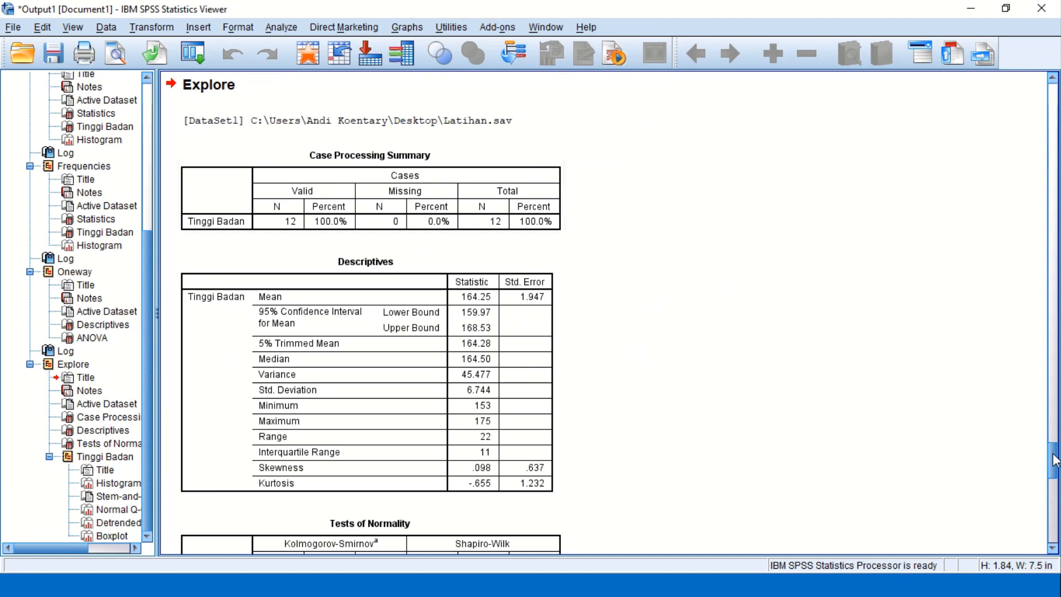
- Examine the Explore output's Tests of Normality, histogram and stem-and-leaf plot for Tinggi Badan, and switch to the PowerPoint slide show
{"action": "mouse_move", "coordinate": [1055, 460]}
{"action": "left_mouse_down"}
{"action": "mouse_move", "coordinate": [1055, 480]}
{"action": "mouse_move", "coordinate": [1048, 463]}
{"action": "left_mouse_up"}
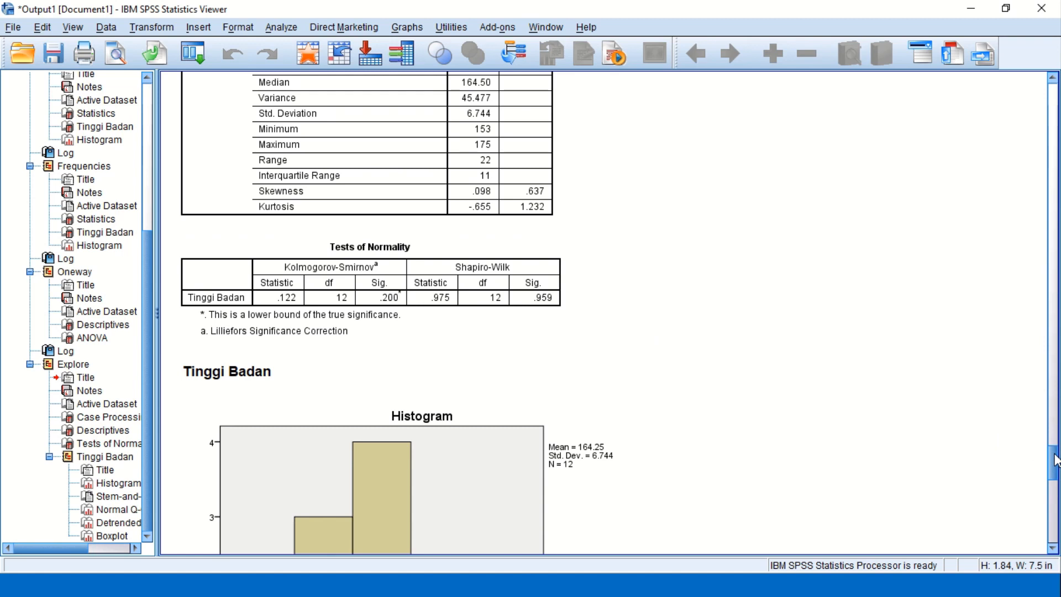
{"action": "left_click", "coordinate": [419, 474]}
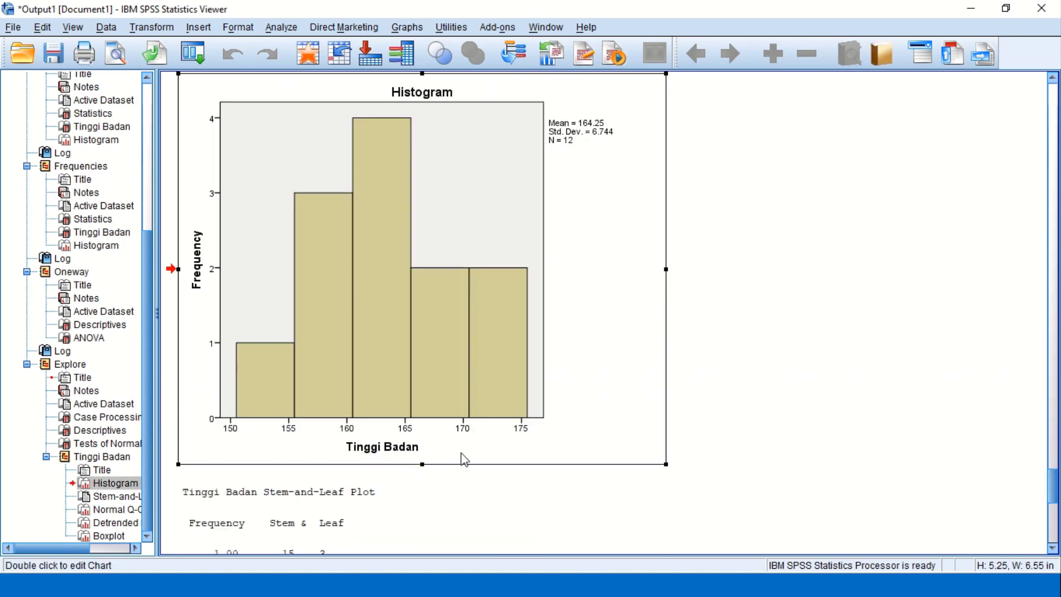
{"action": "left_click_drag", "start_coordinate": [1055, 480], "coordinate": [1054, 484]}
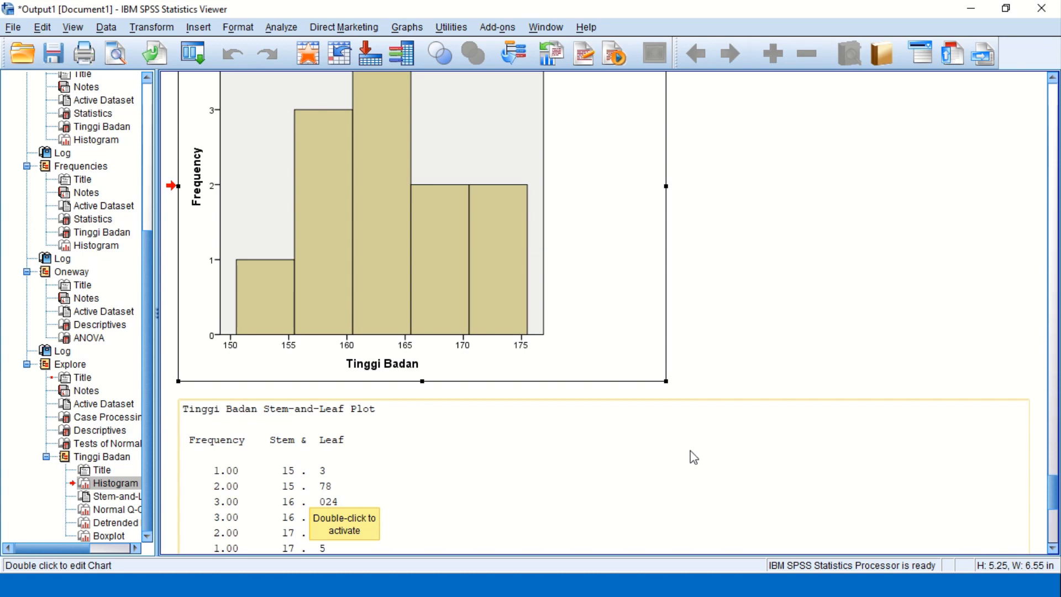
{"action": "scroll", "coordinate": [1055, 486], "scroll_direction": "down", "scroll_amount": 1}
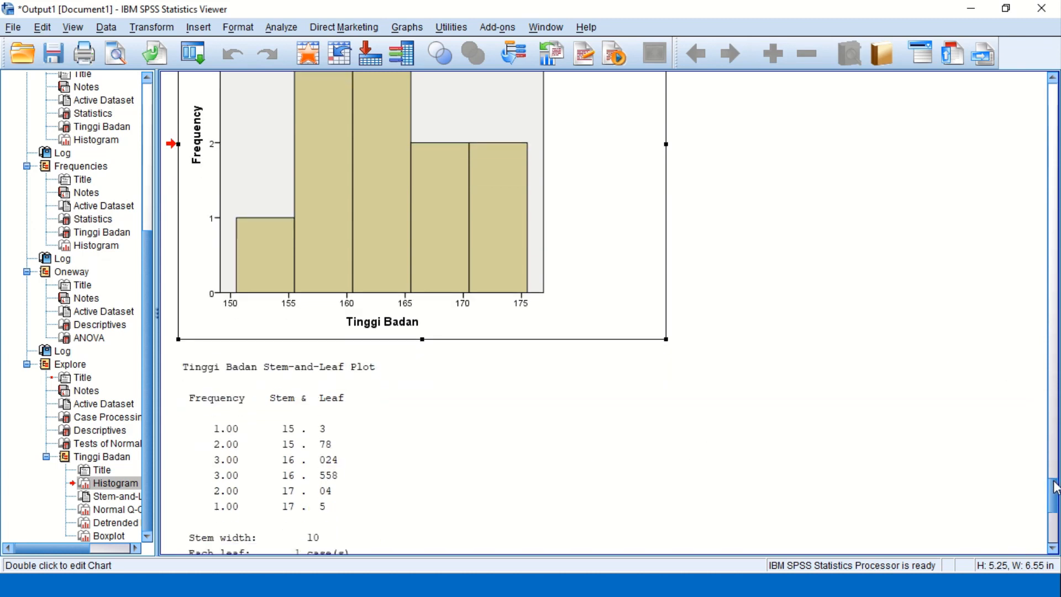
{"action": "scroll", "coordinate": [1055, 486], "scroll_direction": "down", "scroll_amount": 1}
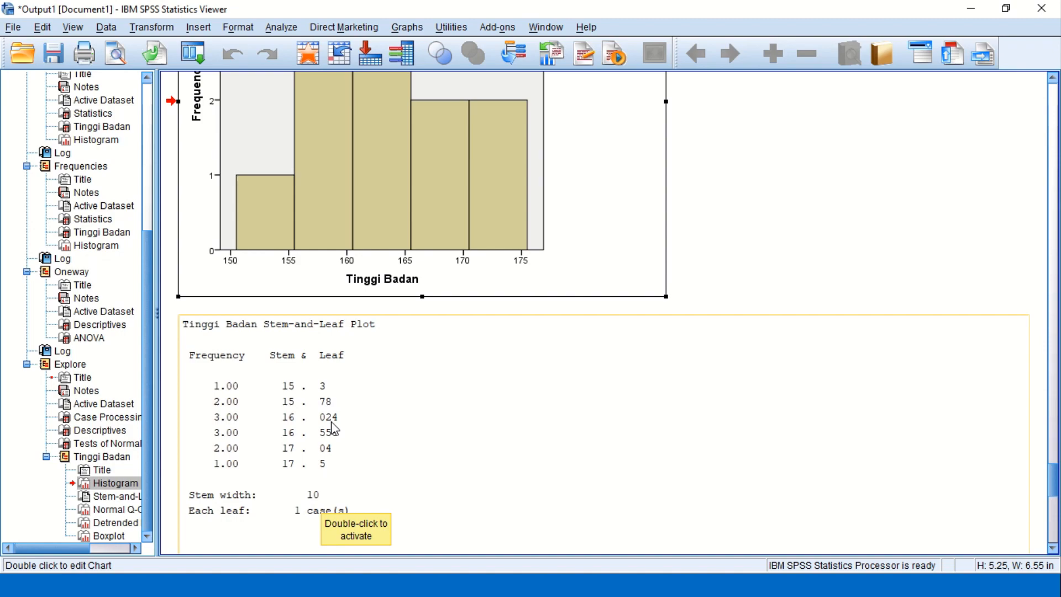
{"action": "key", "text": "alt+Tab"}
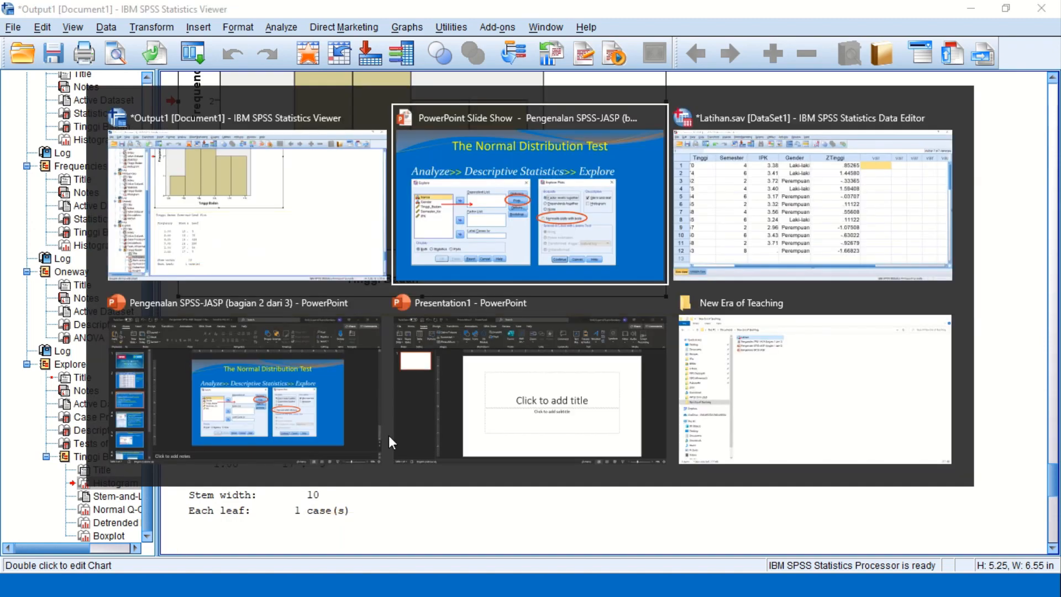
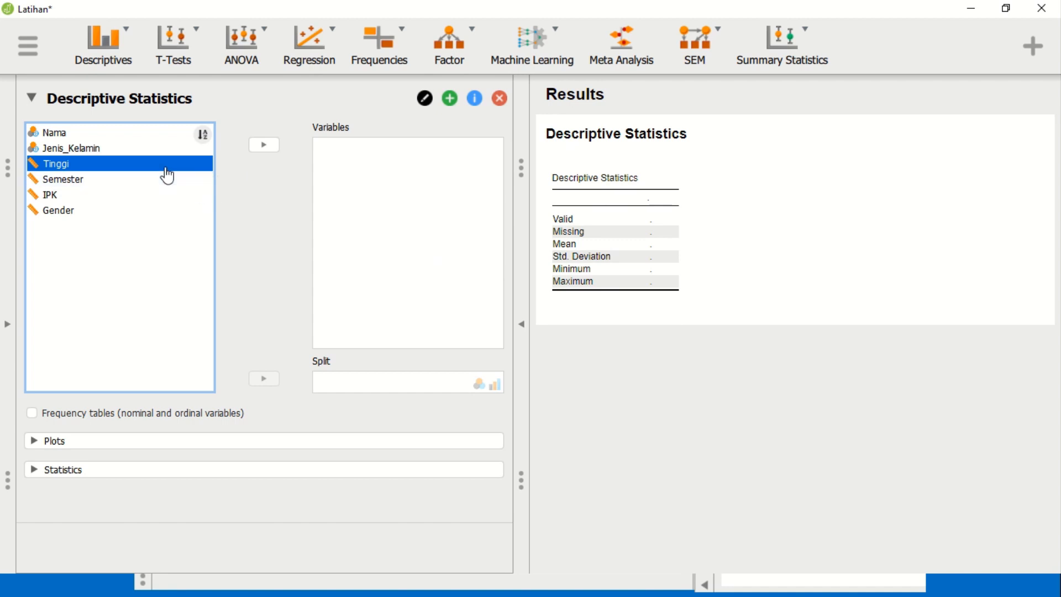
- Add Tinggi and IPK as the analysed variables of the Descriptive Statistics analysis in JASP
{"action": "left_click", "coordinate": [265, 147]}
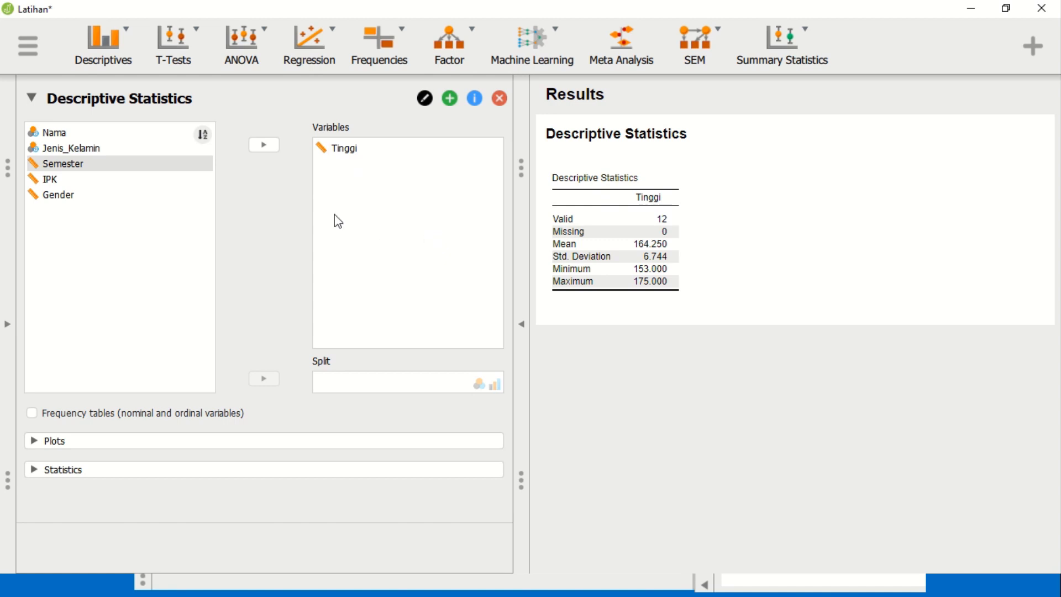
{"action": "left_click", "coordinate": [49, 179]}
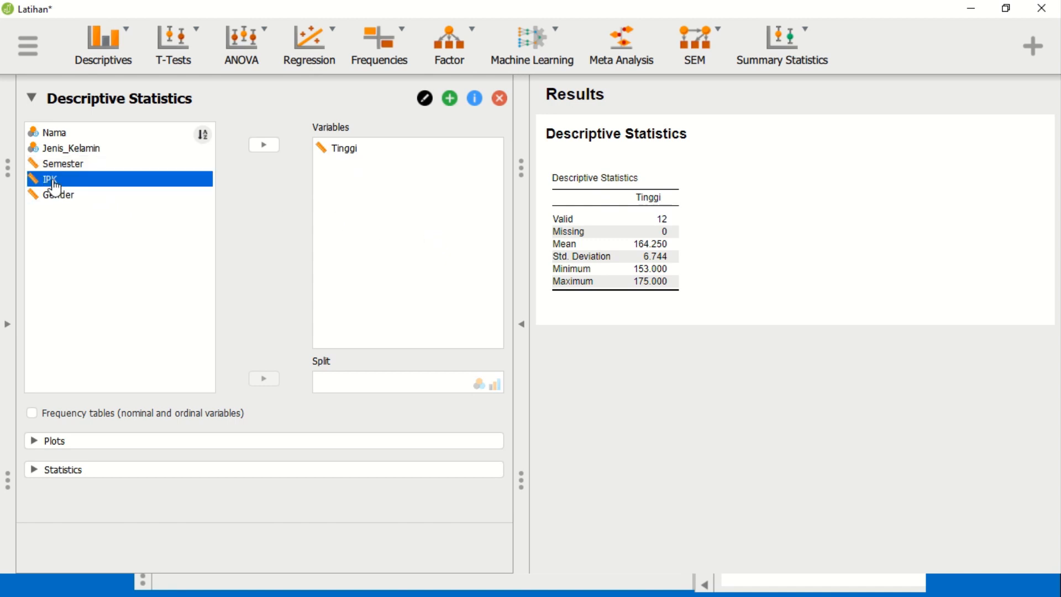
{"action": "left_click", "coordinate": [265, 145]}
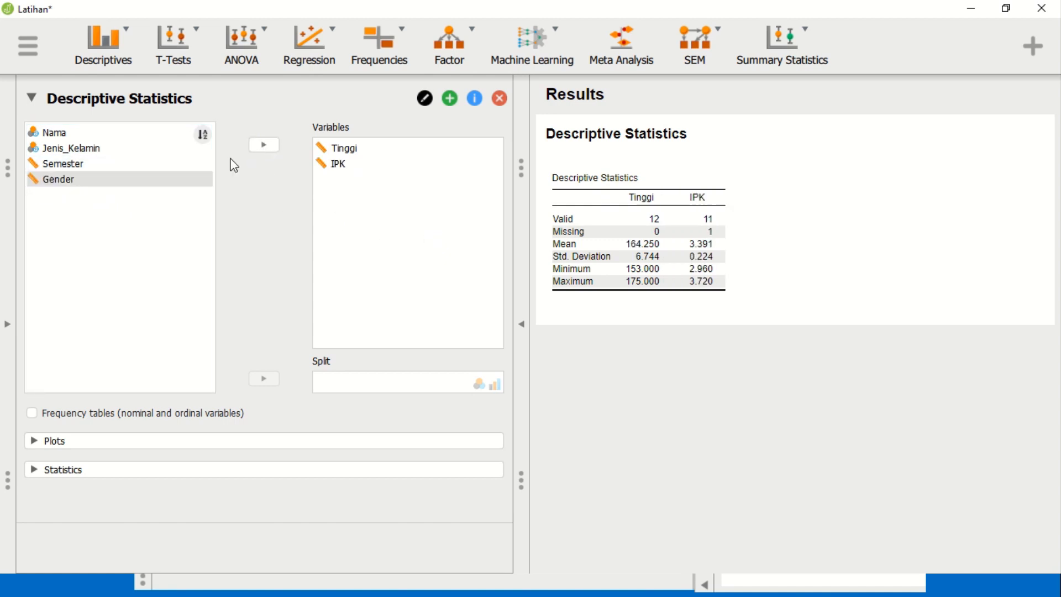
- Try Gender as an analysed variable and move it back out of the descriptive analysis
{"action": "left_click", "coordinate": [265, 146]}
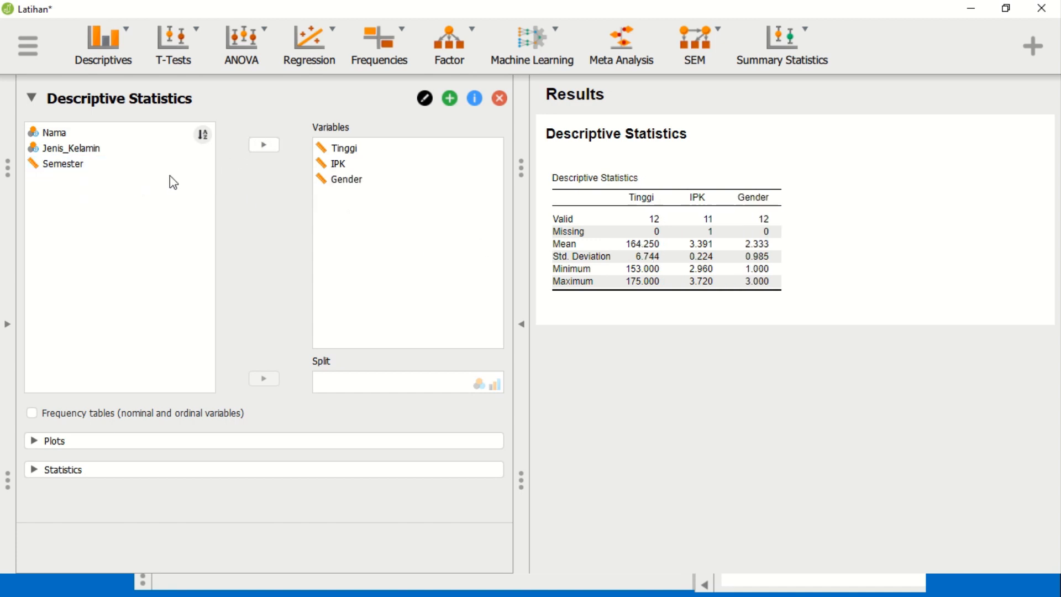
{"action": "left_click", "coordinate": [73, 172]}
{"action": "left_click", "coordinate": [335, 180]}
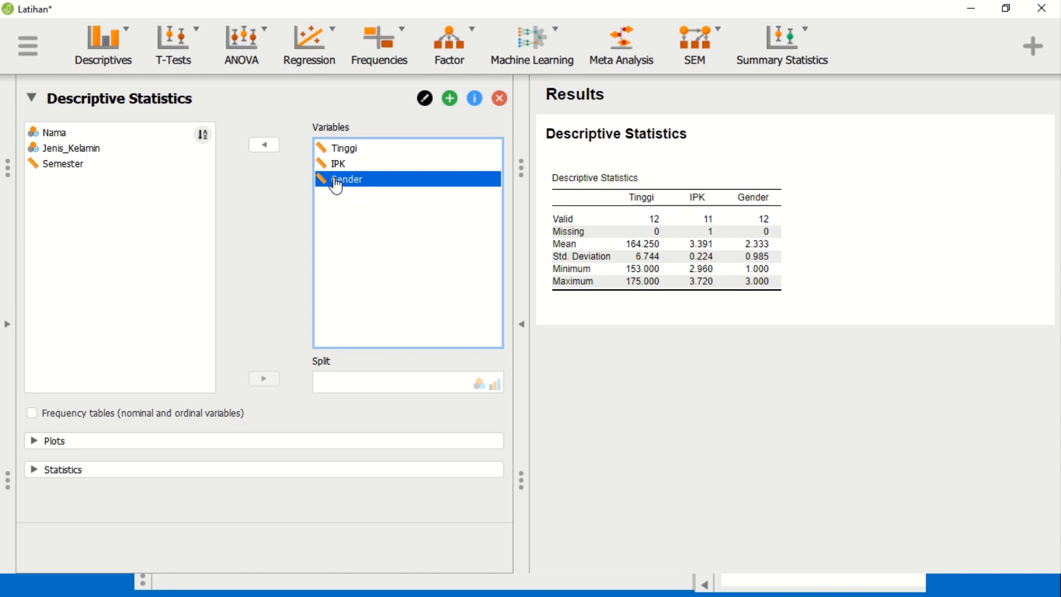
{"action": "left_click", "coordinate": [265, 146]}
- Add Jenis_Kelamin to the analysed variables, and advance the Run the Analysis slide in the PowerPoint slide show
{"action": "left_click", "coordinate": [93, 150]}
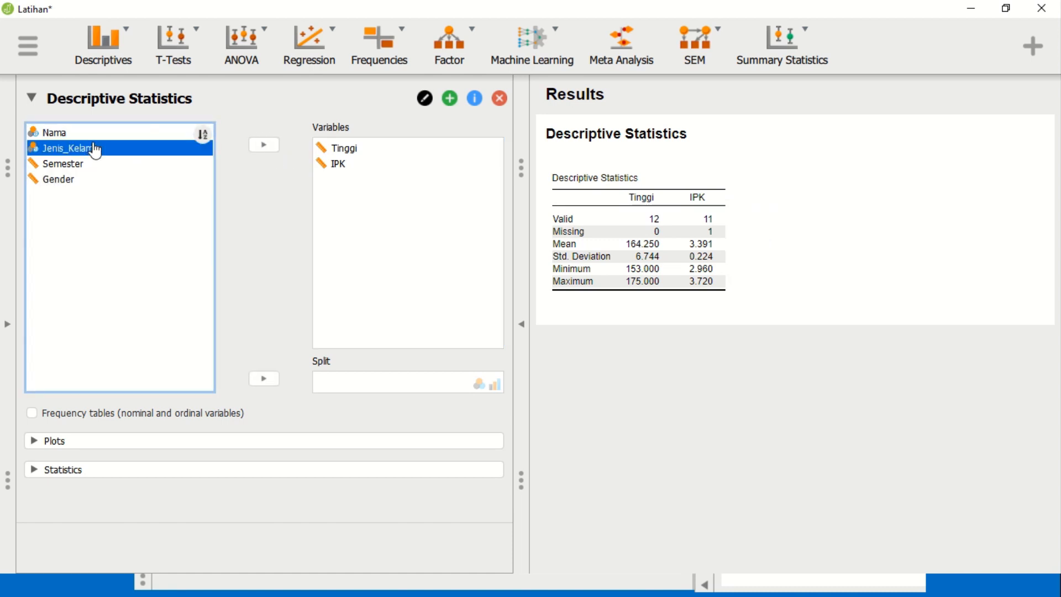
{"action": "left_click", "coordinate": [264, 147]}
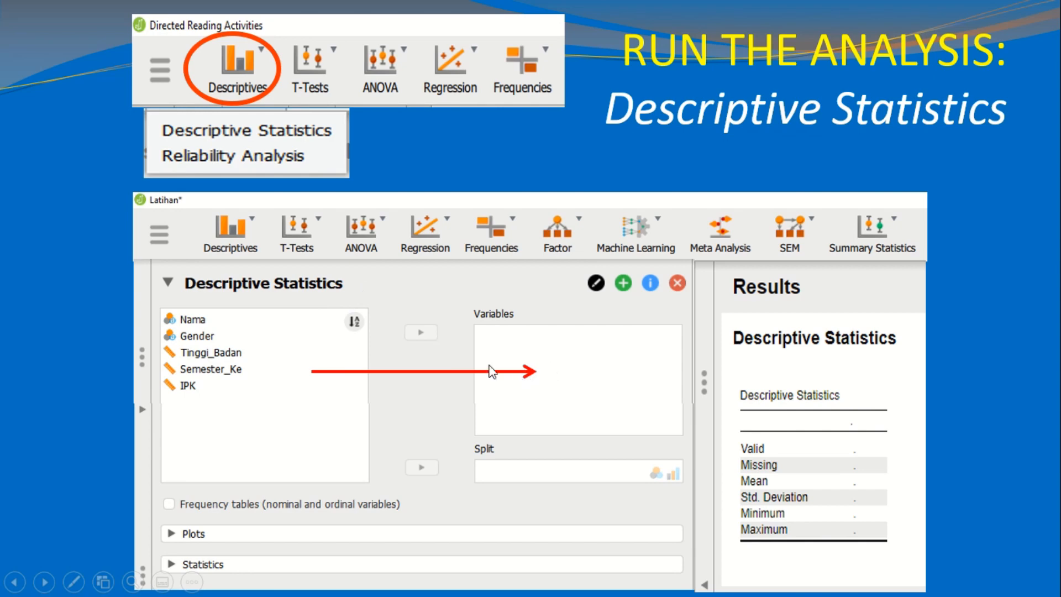
{"action": "left_click", "coordinate": [579, 366]}
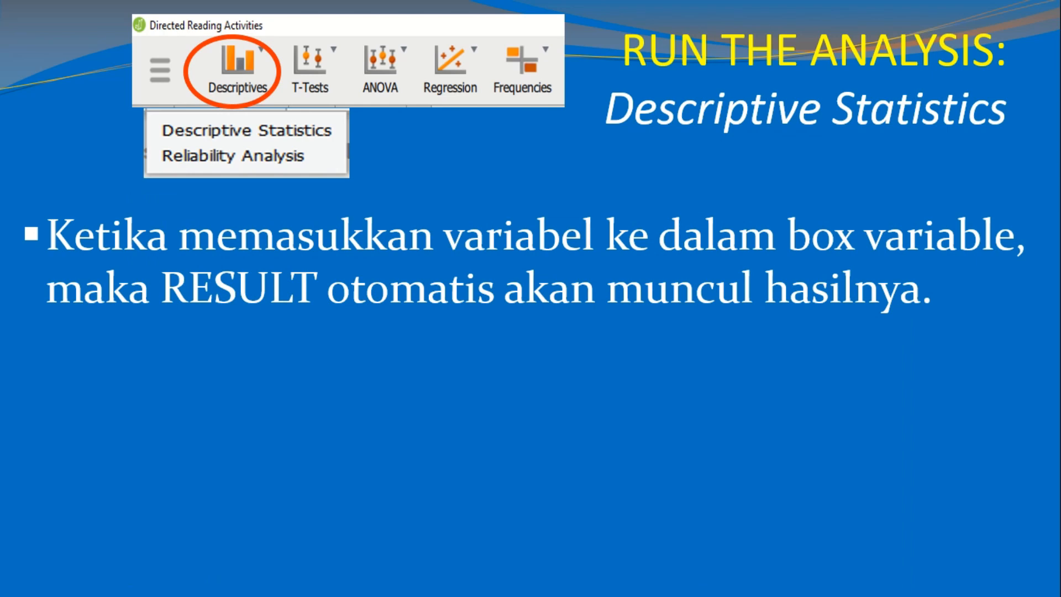
- Advance the Run the Analysis slide, switch to JASP and turn on distribution plots for the analysed variables
{"action": "key", "text": "Right"}
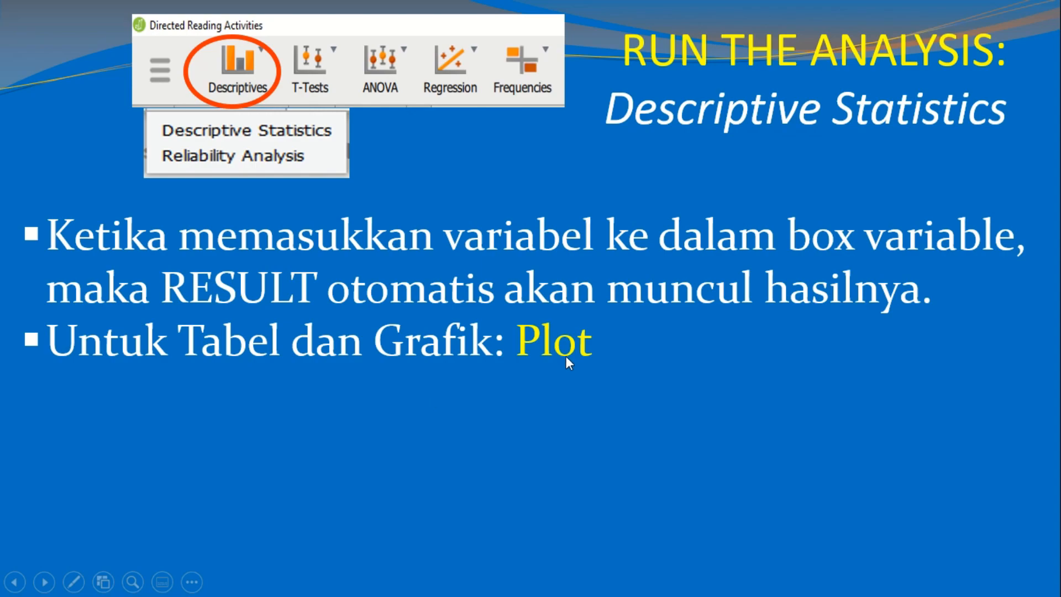
{"action": "key", "text": "alt+Tab"}
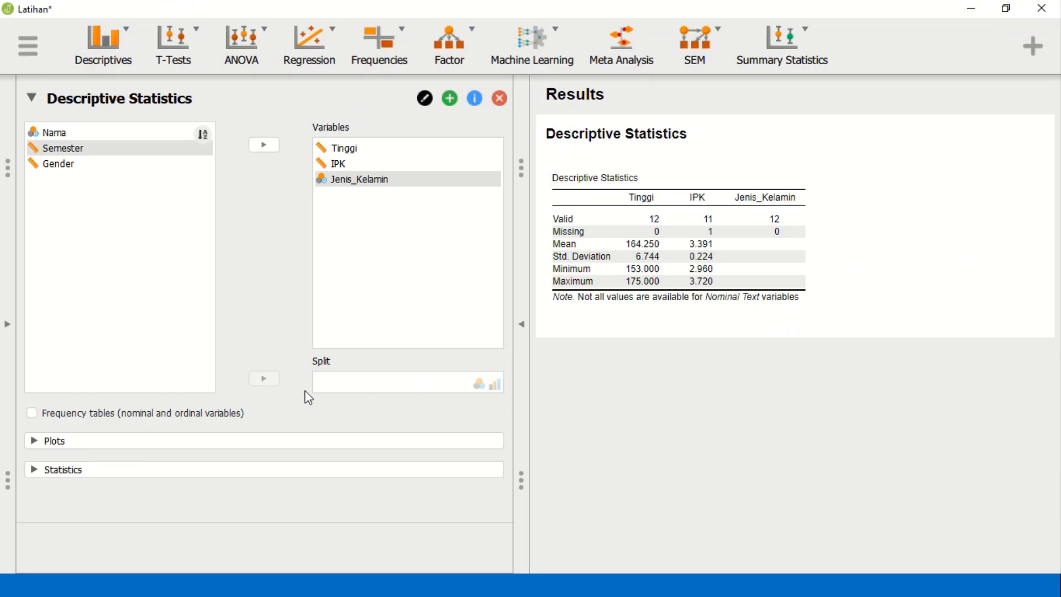
{"action": "left_click", "coordinate": [34, 441]}
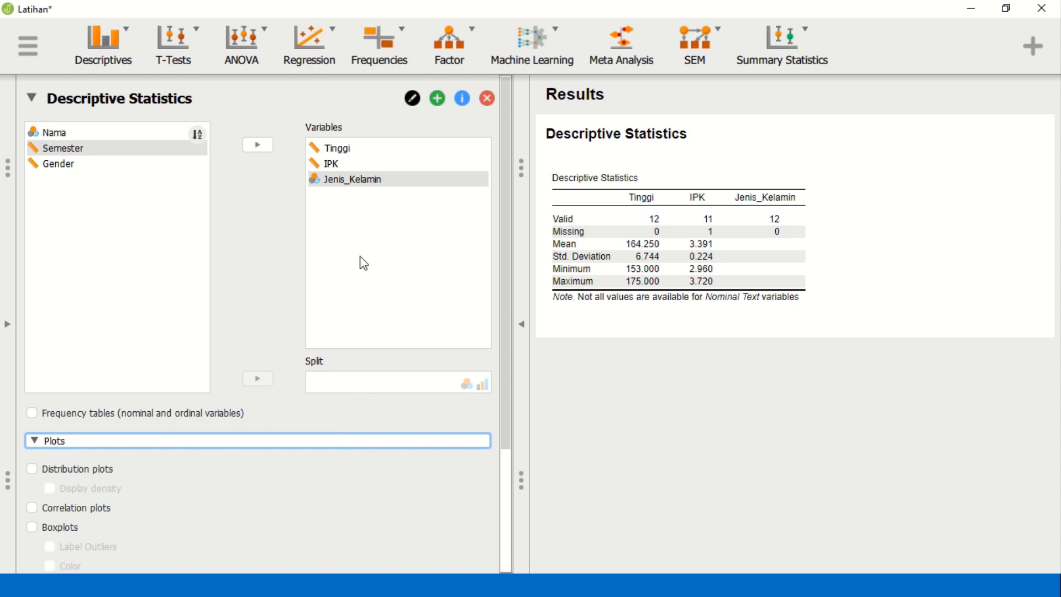
{"action": "left_click", "coordinate": [35, 472]}
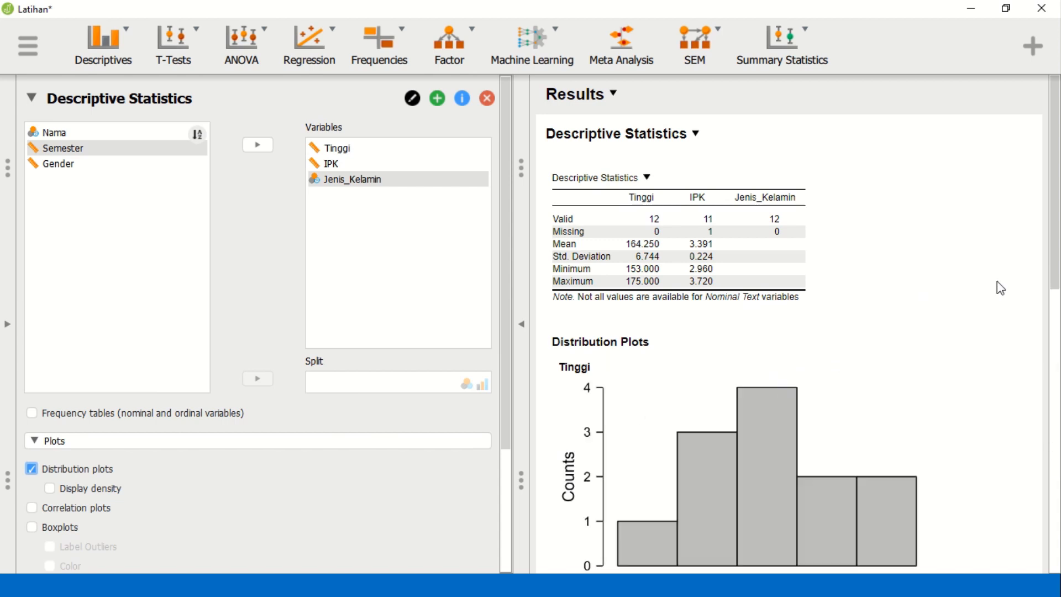
- Examine the distribution plots for Tinggi, IPK and Jenis_Kelamin and view the copy options of the Descriptive Statistics table
{"action": "left_click", "coordinate": [1056, 315]}
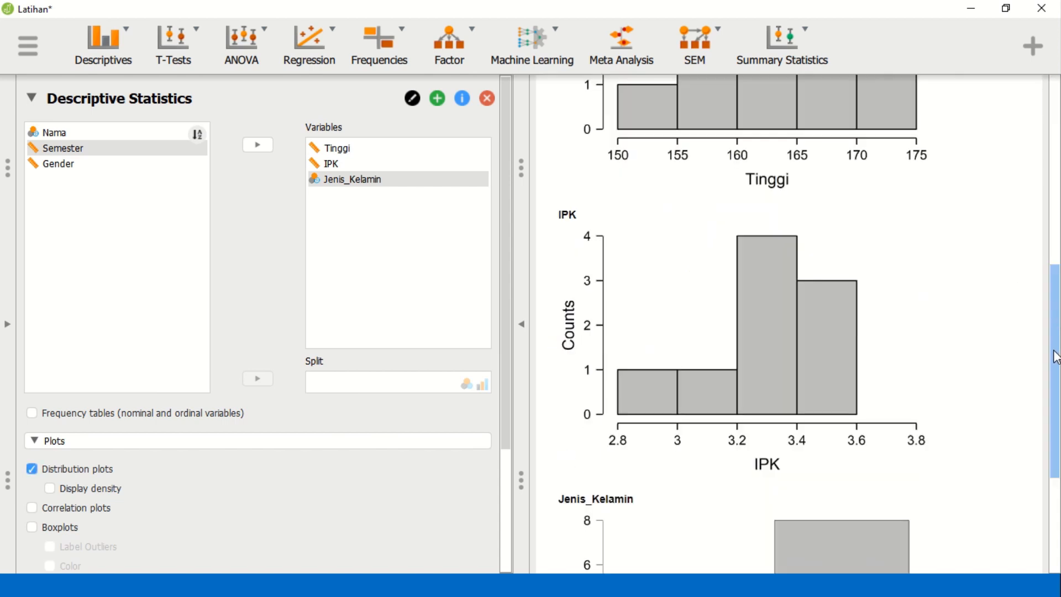
{"action": "left_click_drag", "start_coordinate": [1056, 358], "coordinate": [1058, 444]}
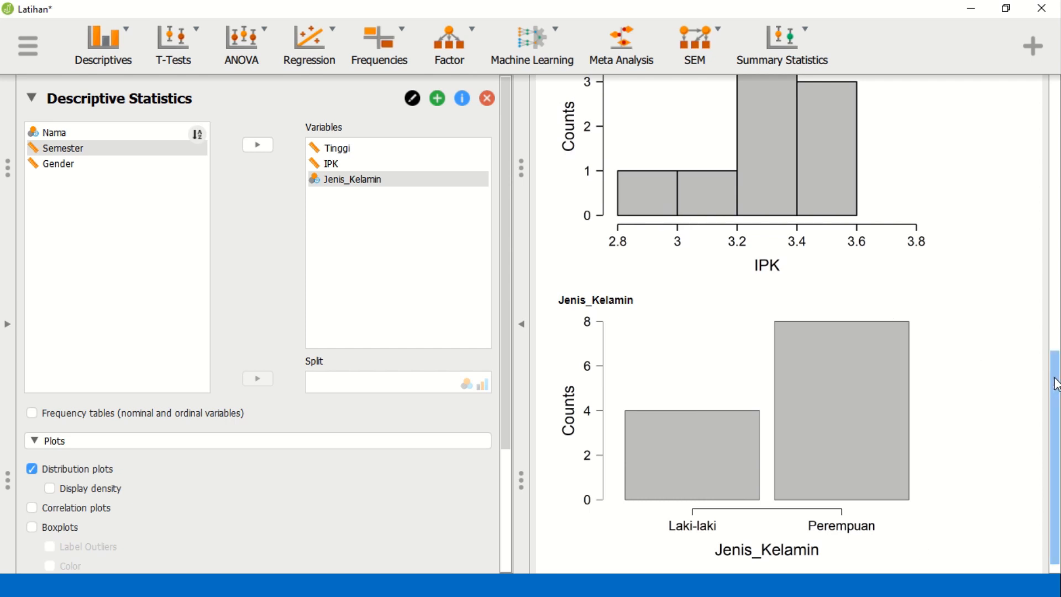
{"action": "left_click_drag", "start_coordinate": [1055, 384], "coordinate": [1057, 101]}
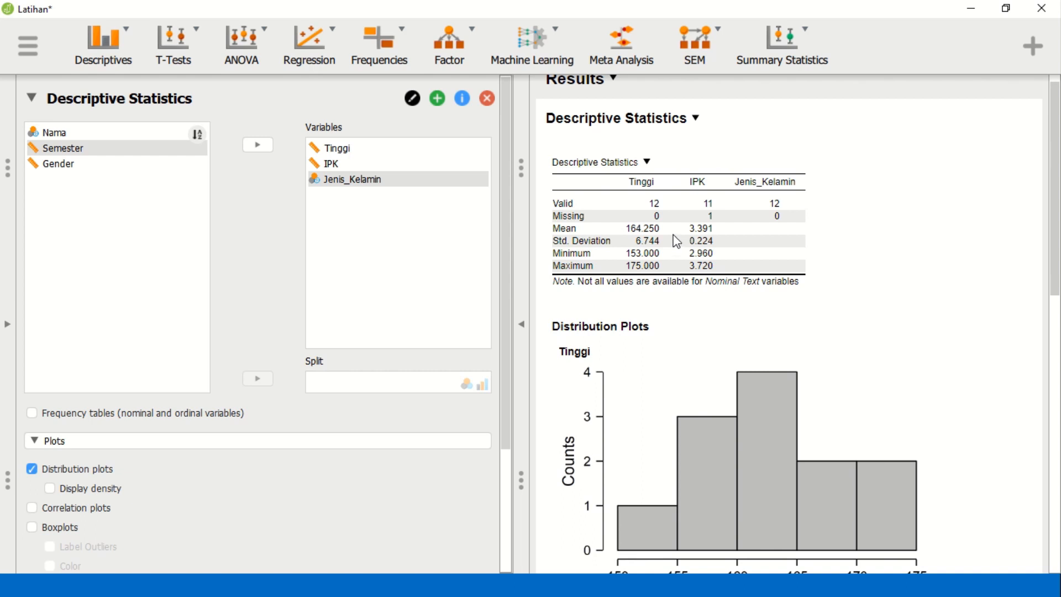
{"action": "left_click", "coordinate": [647, 163]}
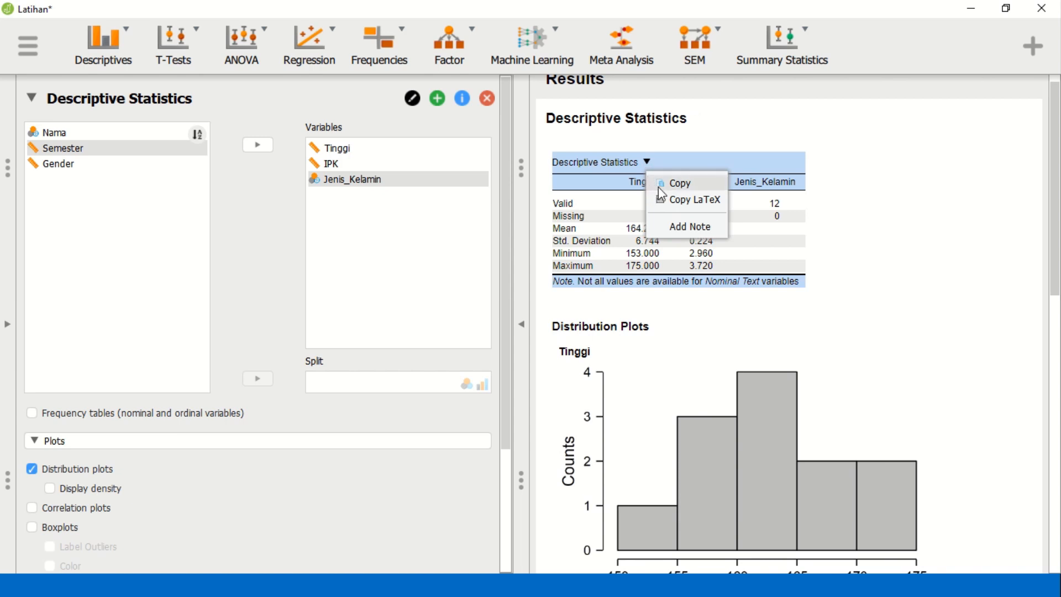
{"action": "left_click", "coordinate": [876, 307]}
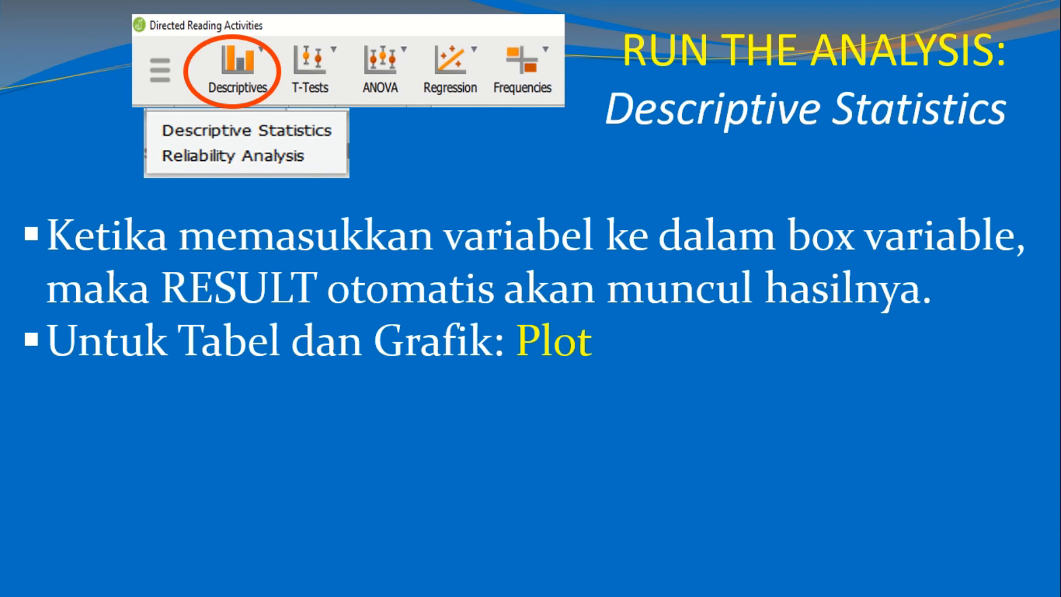
- Advance the slide to the Statistics point, switch to JASP and add Median, Skewness and Kurtosis to the descriptive statistics
{"action": "key", "text": "Right"}
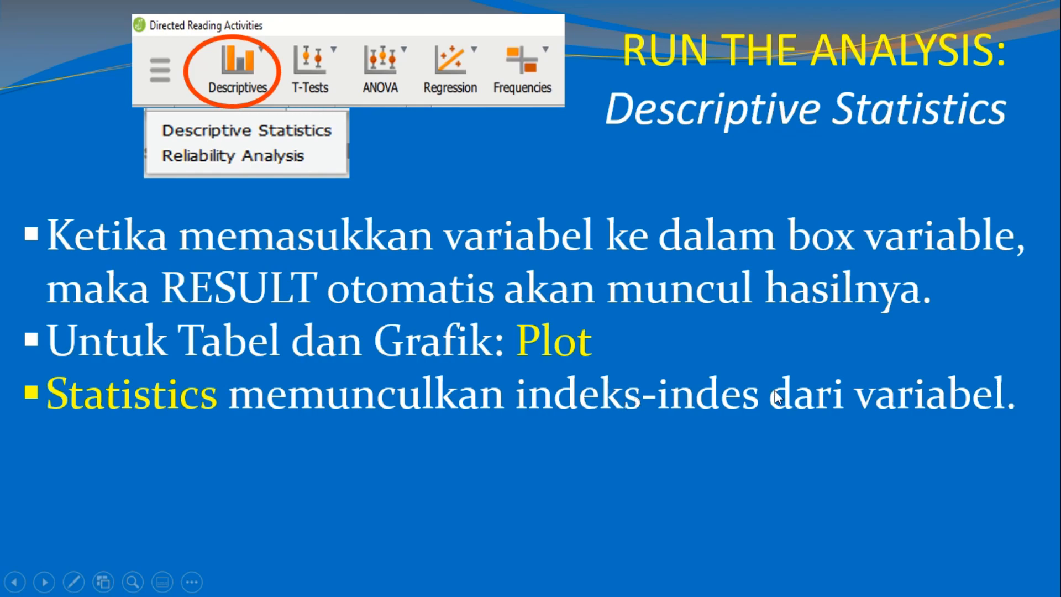
{"action": "key", "text": "alt+Tab"}
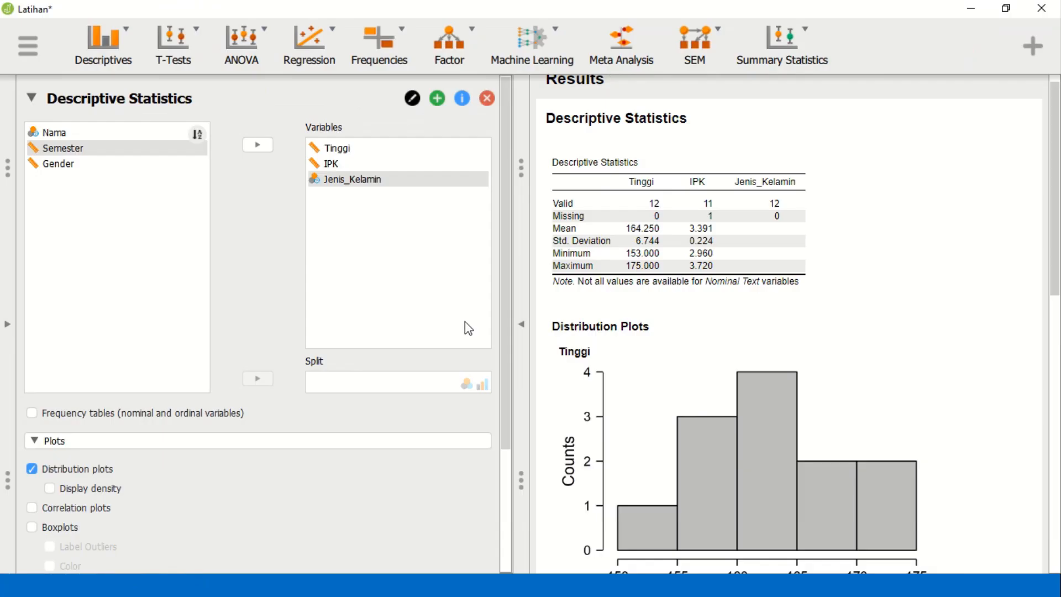
{"action": "scroll", "coordinate": [508, 374], "scroll_direction": "down", "scroll_amount": 3}
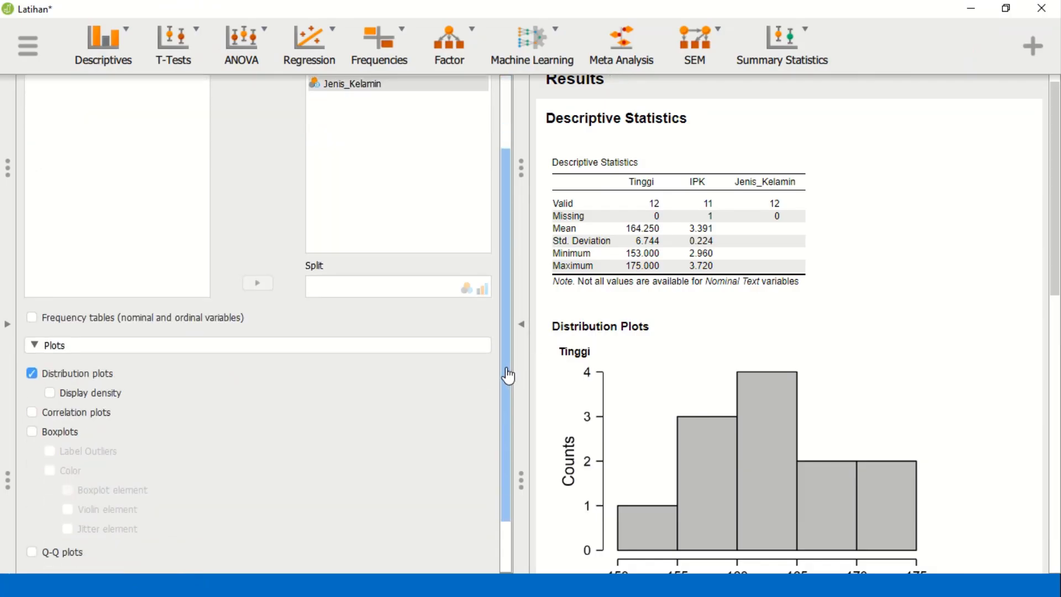
{"action": "left_click_drag", "start_coordinate": [507, 381], "coordinate": [504, 481]}
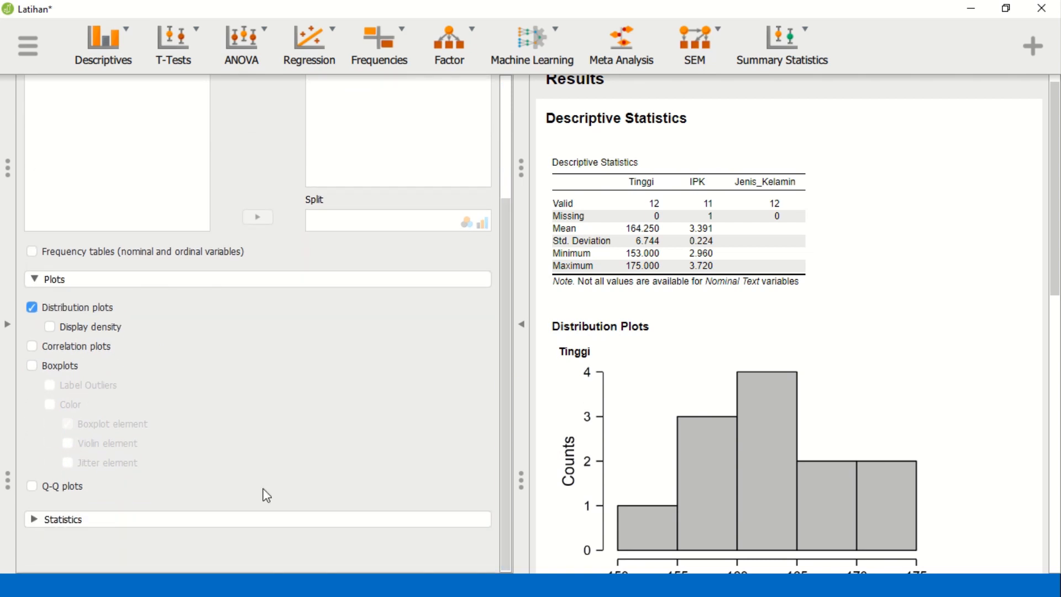
{"action": "left_click", "coordinate": [49, 523]}
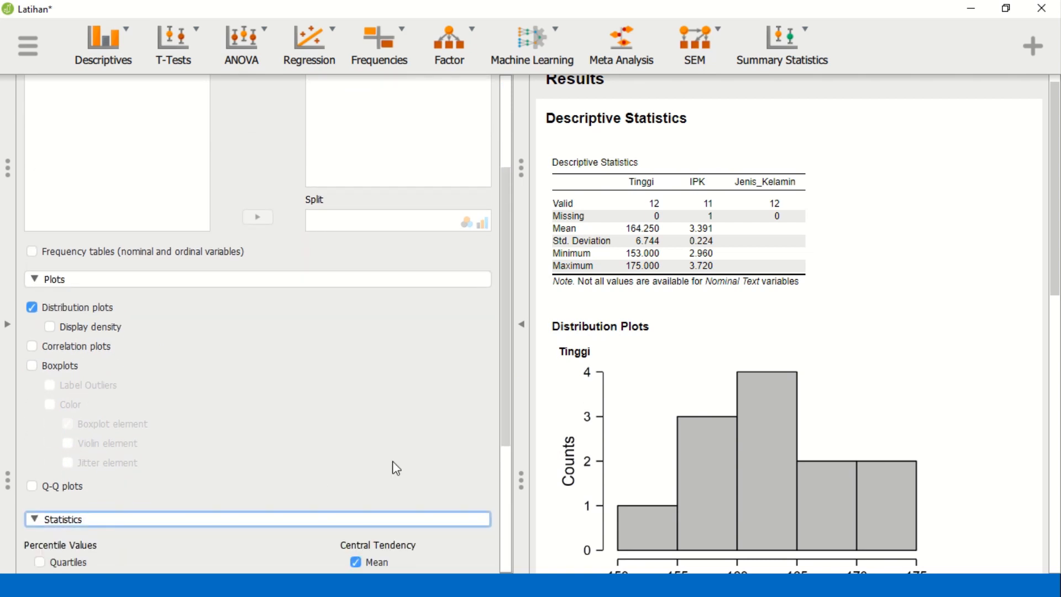
{"action": "left_click_drag", "start_coordinate": [511, 346], "coordinate": [508, 500]}
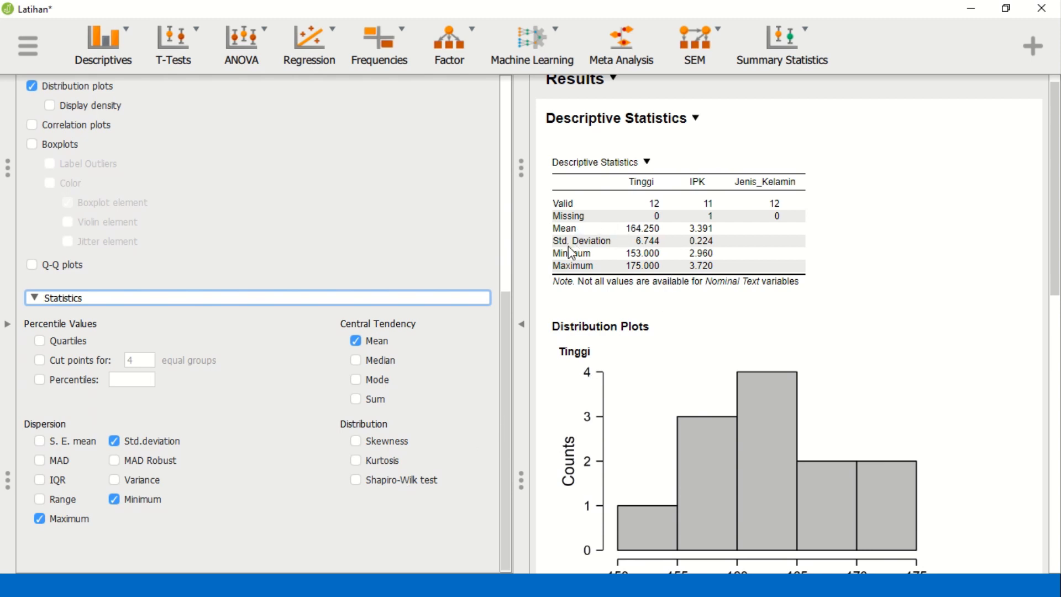
{"action": "left_click", "coordinate": [356, 361]}
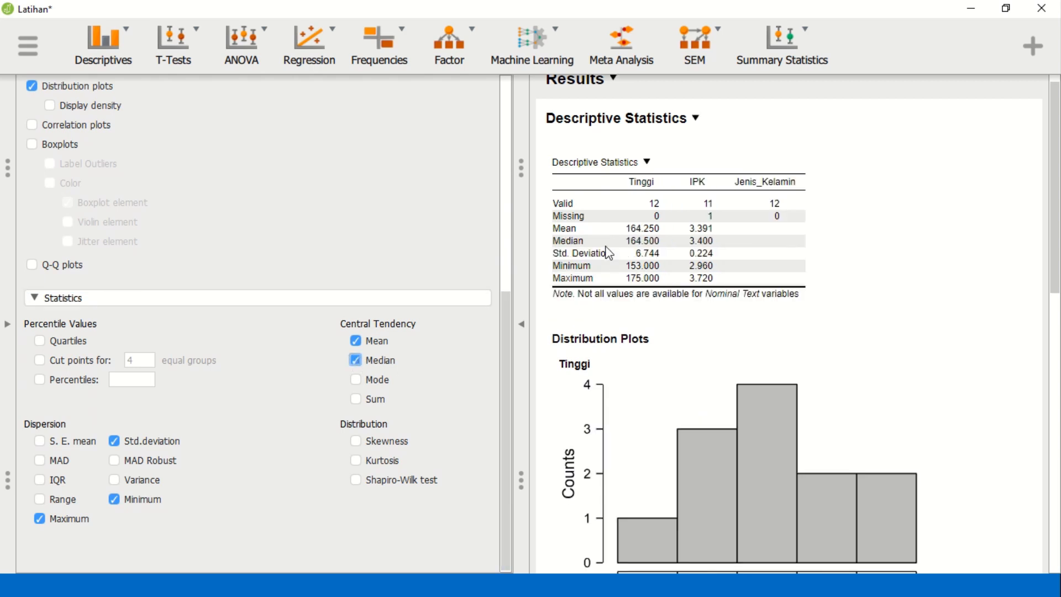
{"action": "left_click", "coordinate": [358, 442]}
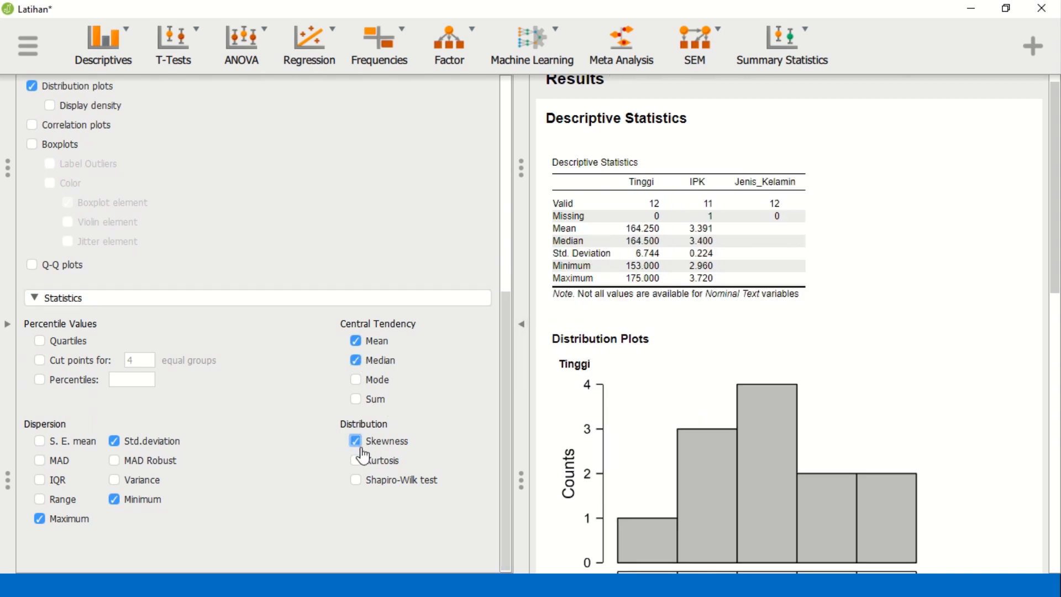
{"action": "left_click", "coordinate": [358, 461]}
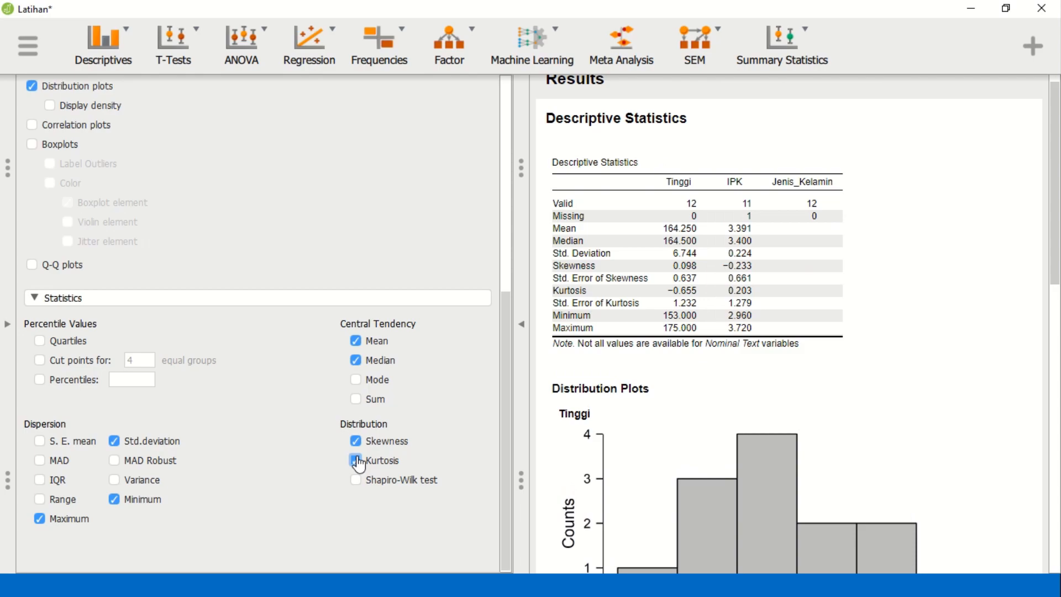
- Switch to PowerPoint, finish the slide show past its last slide and return to JASP
{"action": "key", "text": "alt+Tab"}
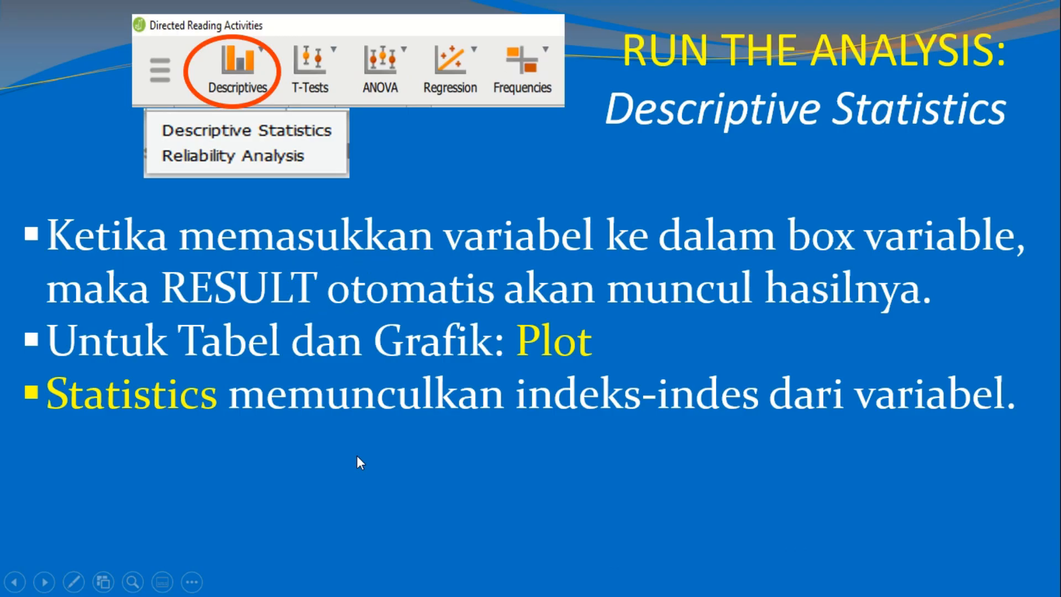
{"action": "left_click", "coordinate": [358, 458]}
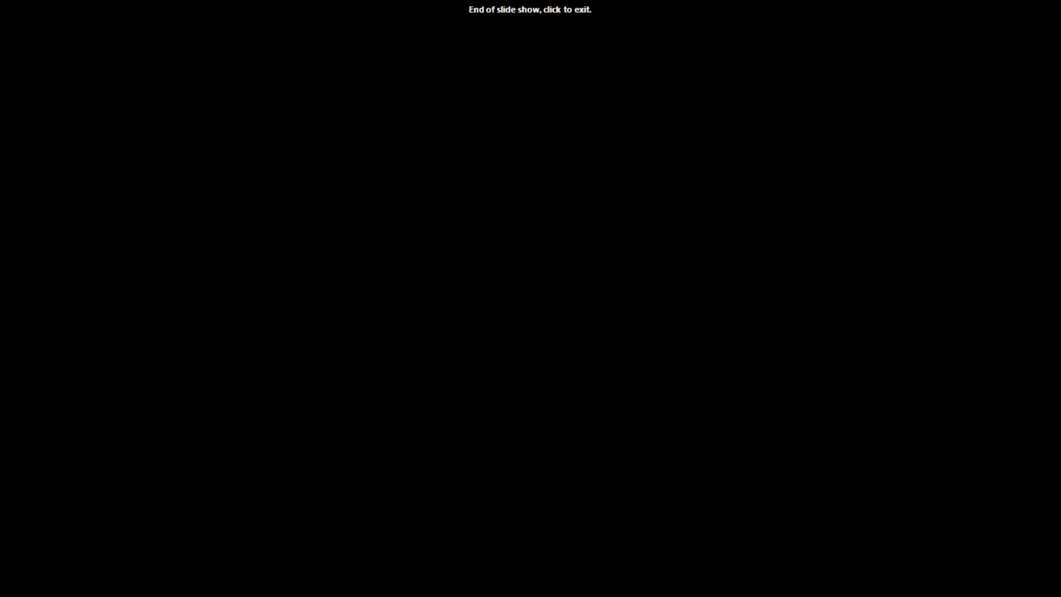
{"action": "left_click", "coordinate": [366, 385]}
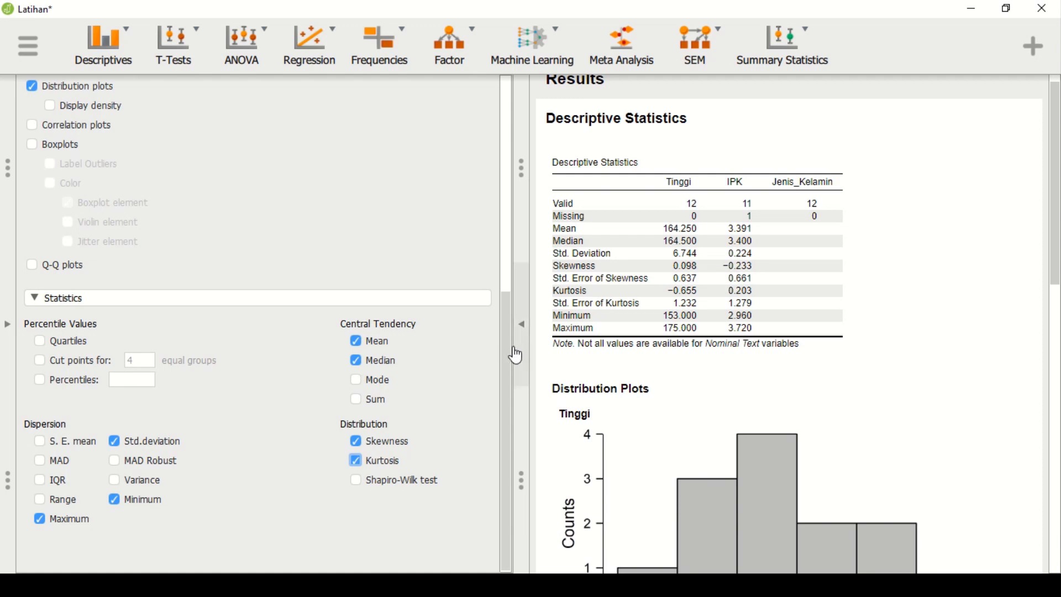
{"action": "left_click_drag", "start_coordinate": [509, 256], "coordinate": [508, 111]}
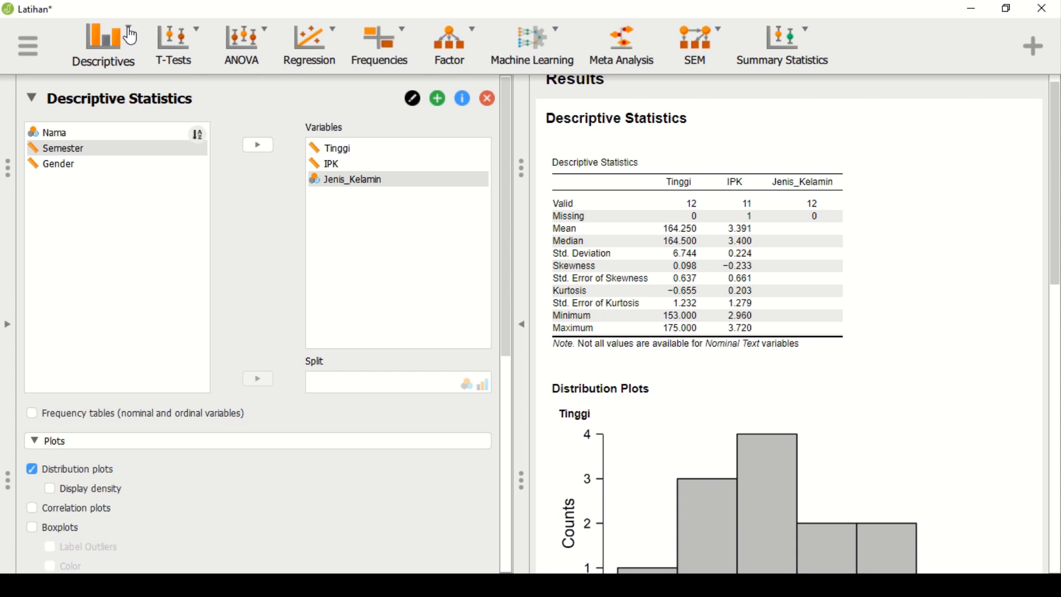
{"action": "left_click", "coordinate": [197, 36]}
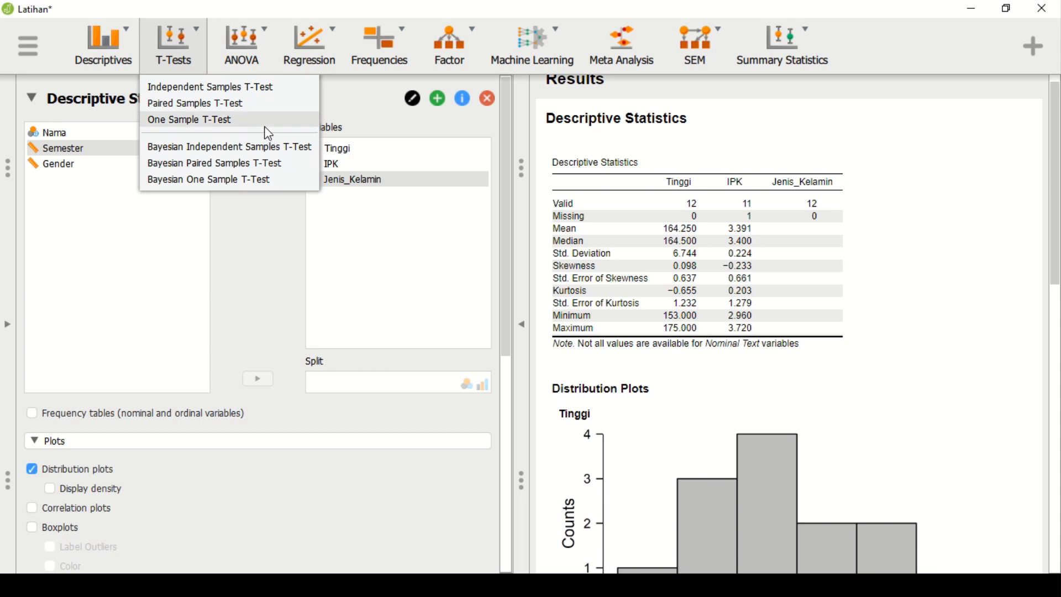
{"action": "left_click", "coordinate": [467, 278]}
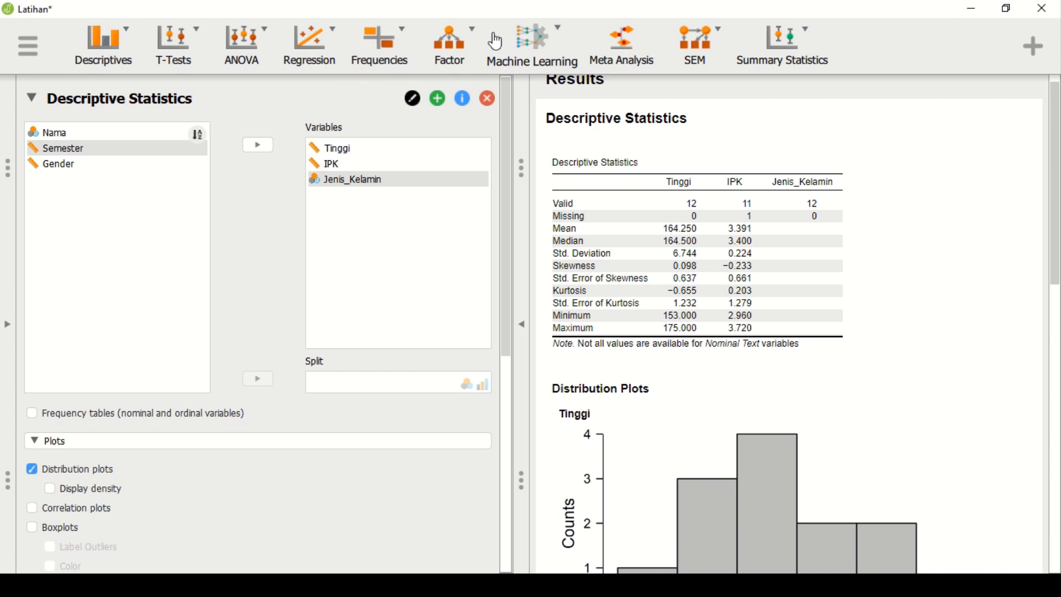
{"action": "mouse_move", "coordinate": [472, 21]}
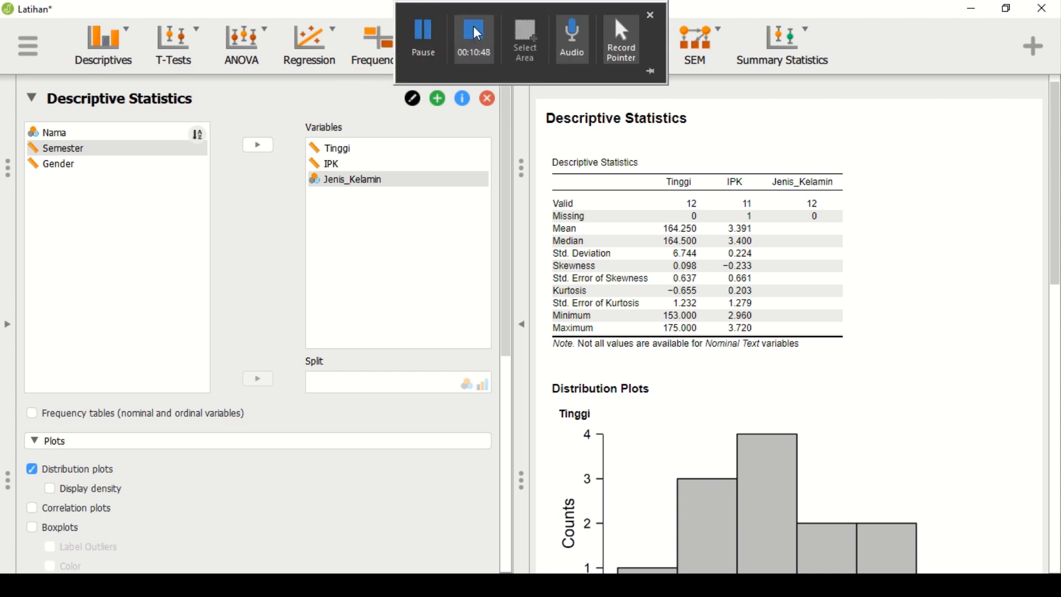